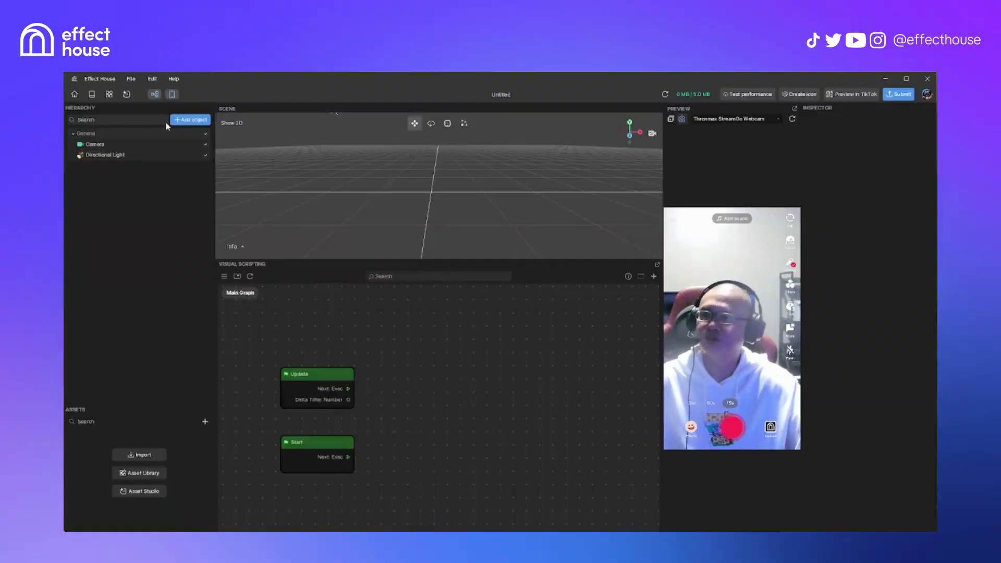
Add a 3D cube to the scene and set its Y scale to 0.5.
click(185, 123)
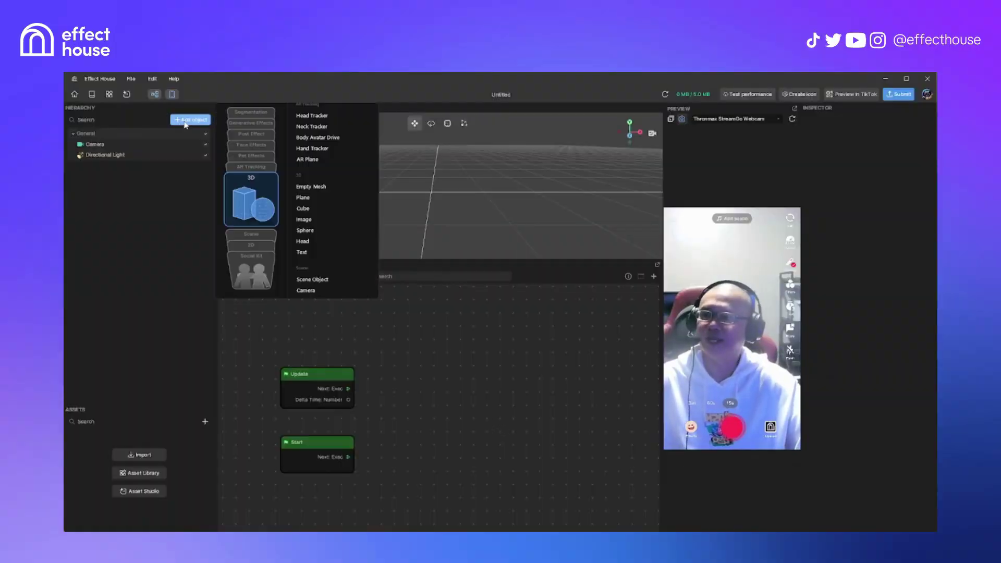
click(305, 208)
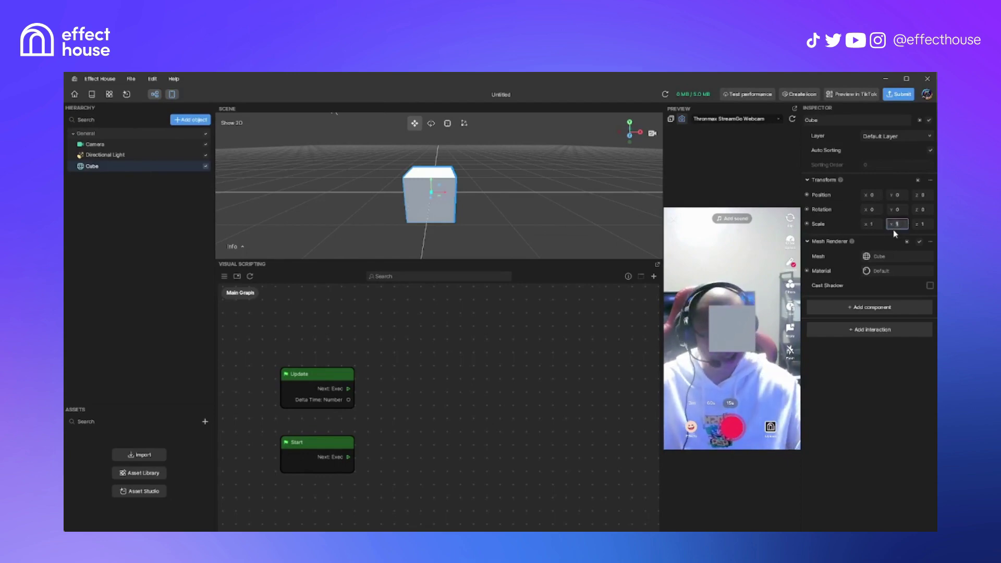
text(5)
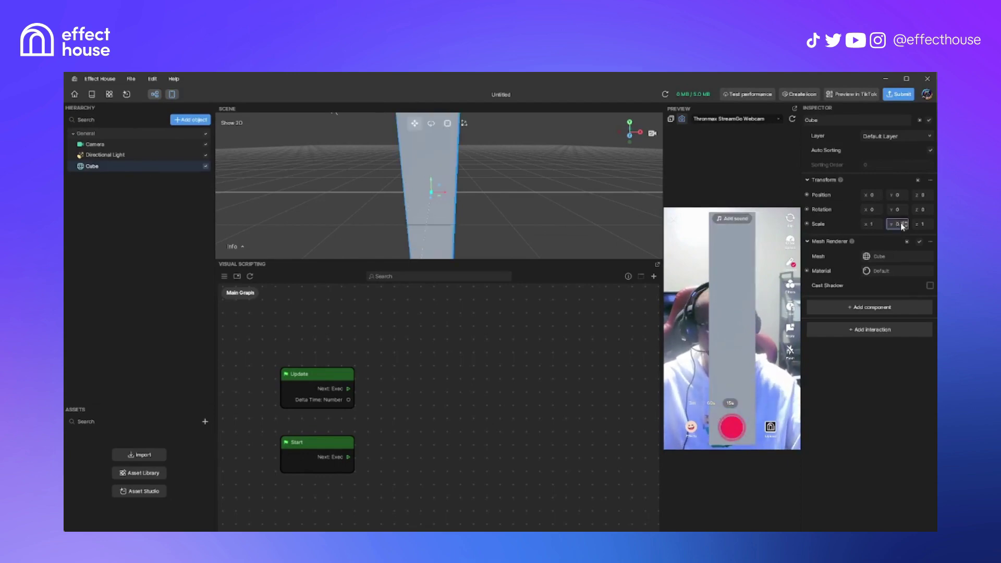
key(Return)
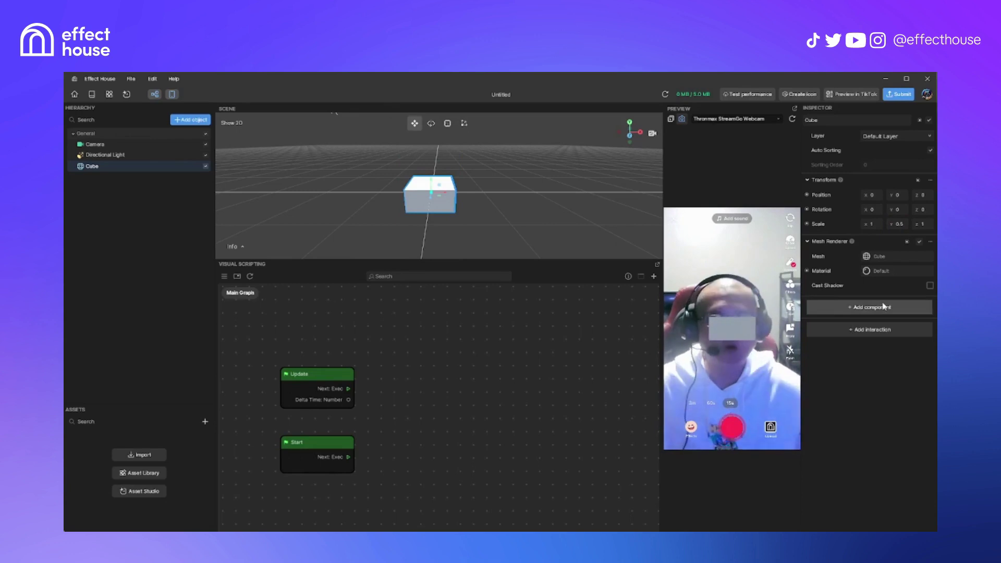
Add a 3D Physics Box Collider component to the cube.
click(867, 308)
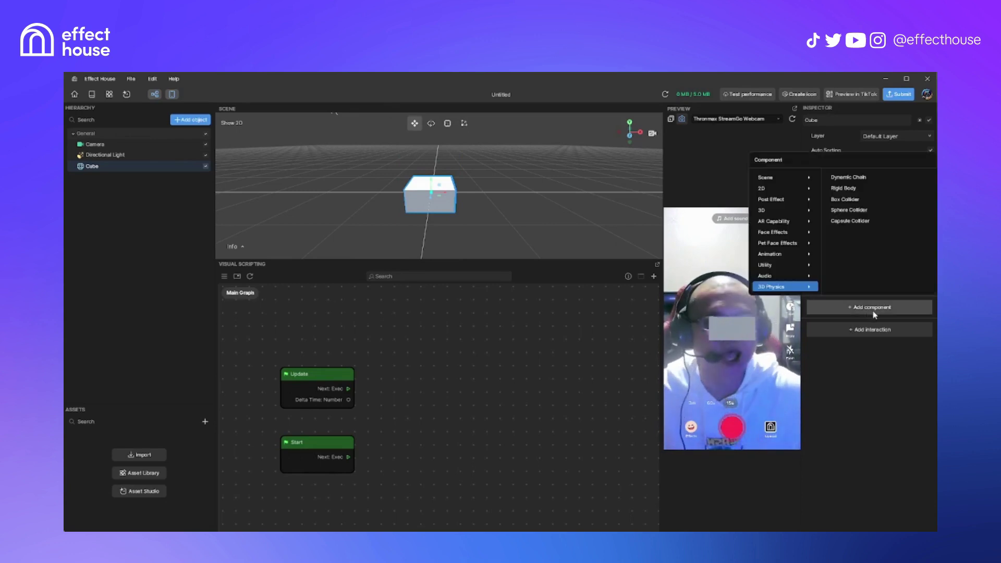
click(845, 200)
Try a Box Collider X size of 10 on the cube, then set it back to 8.
scroll(434, 204, up, 5)
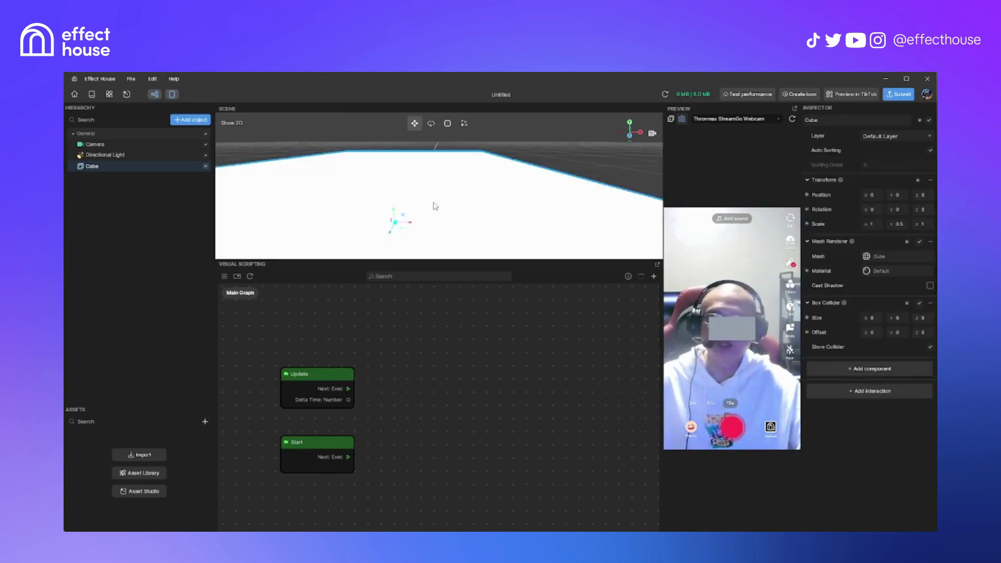
scroll(469, 224, down, 3)
middle_drag(489, 234, 483, 233)
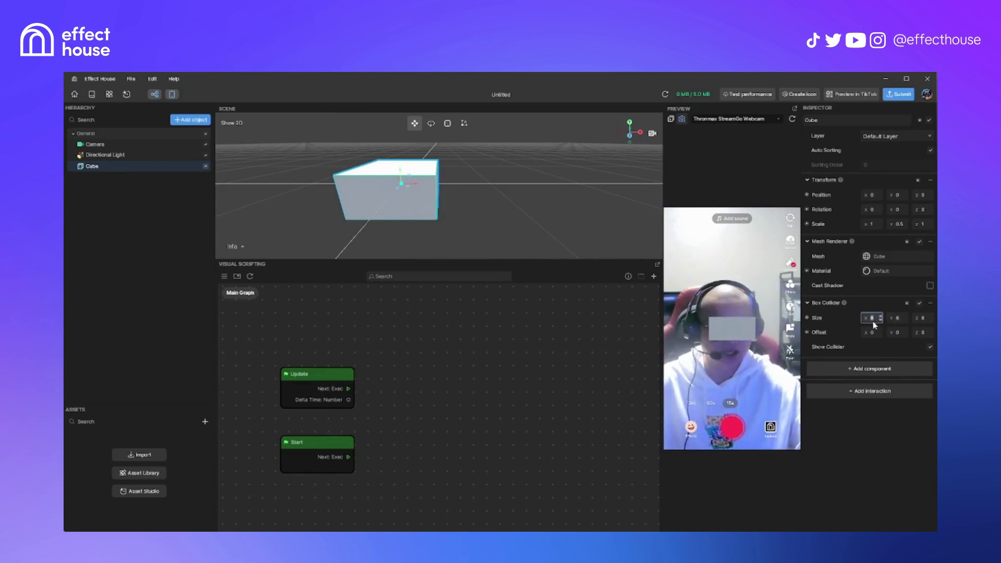
text(10)
key(Return)
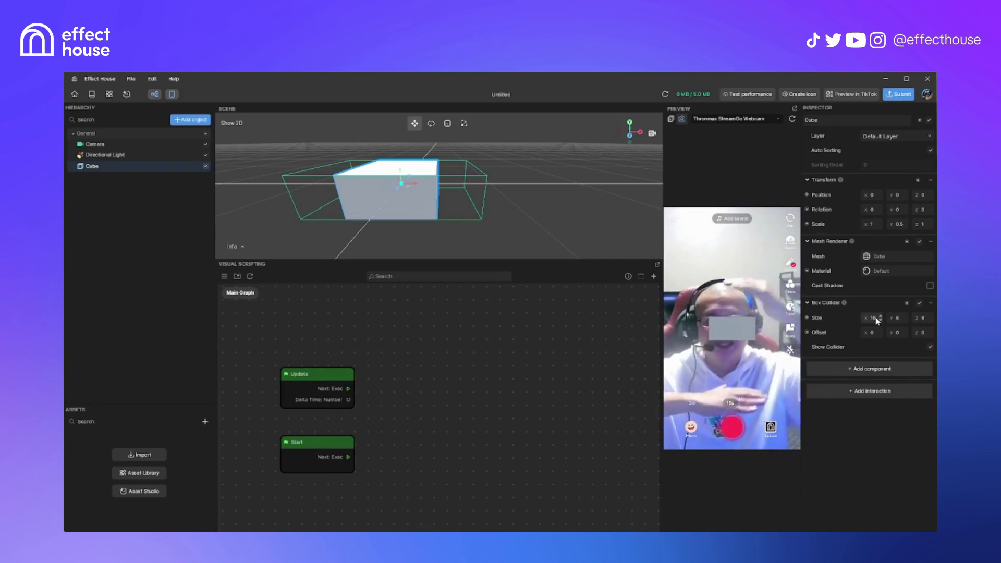
click(877, 319)
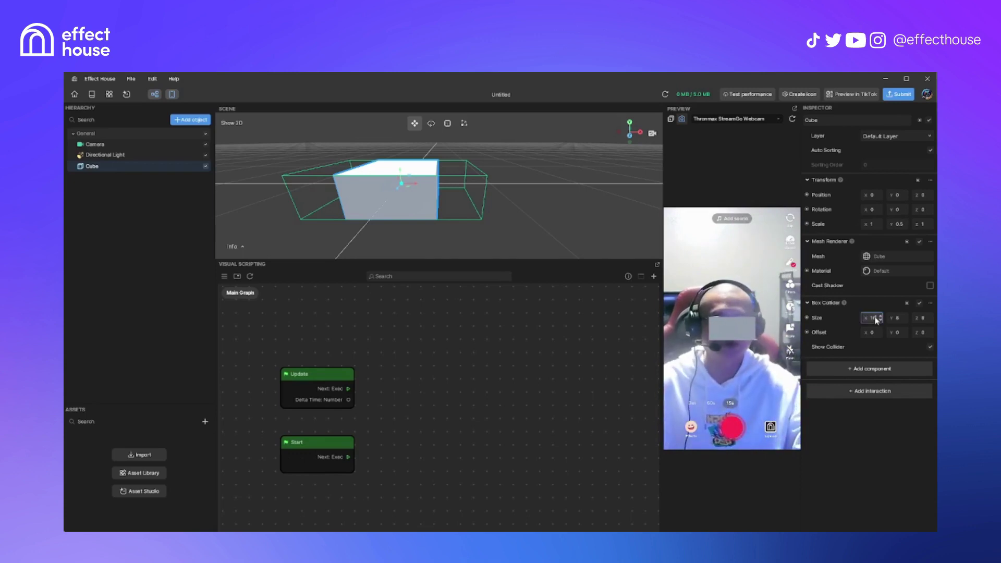
text(8)
key(Return)
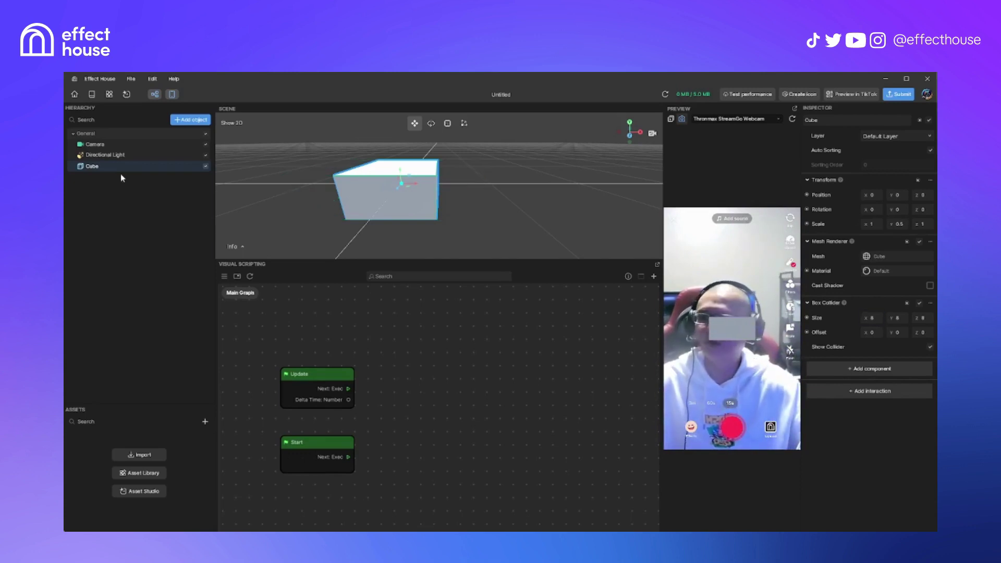
Add a 3D Physics Rigid Body component to the cube.
click(862, 368)
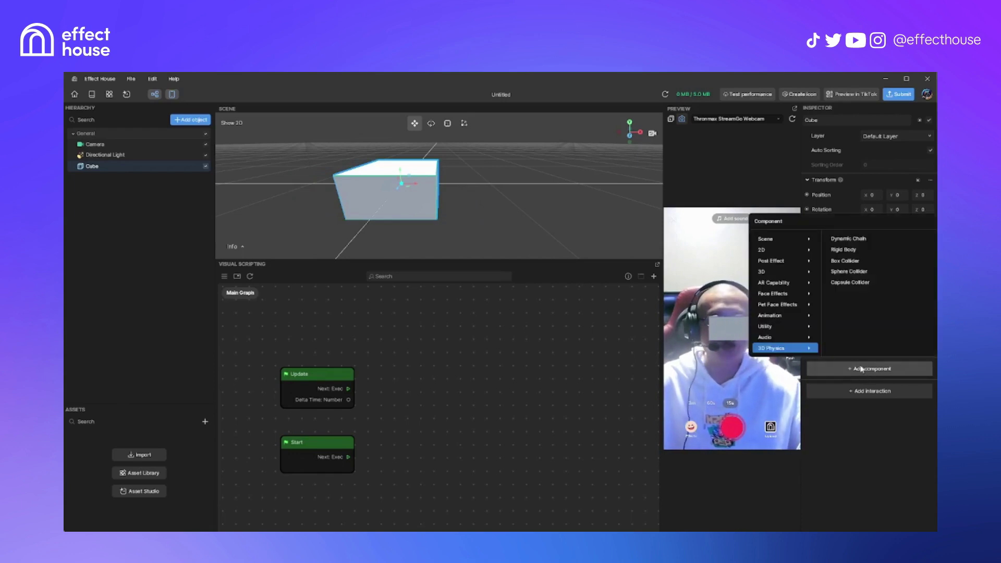
click(848, 250)
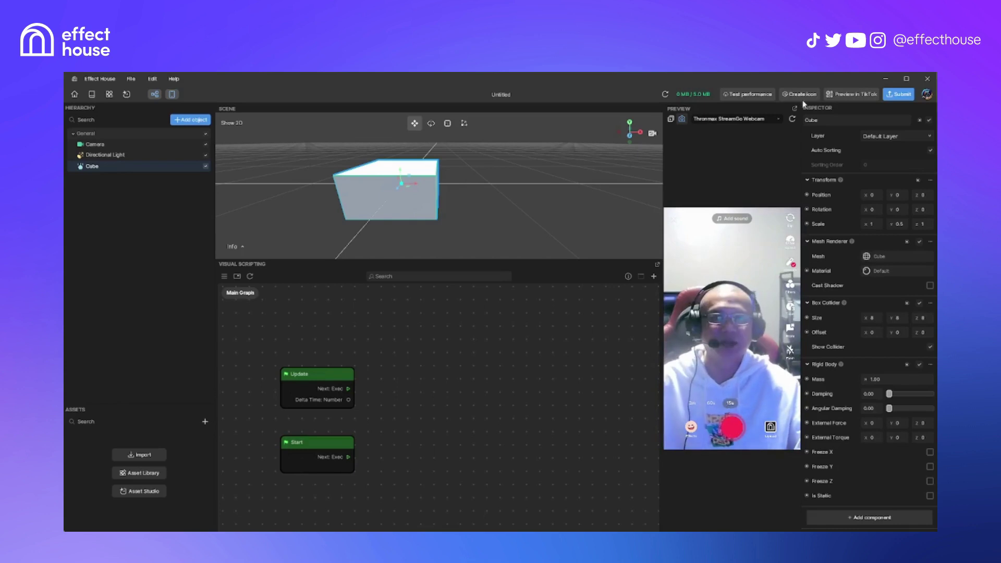
mouse_move(751, 343)
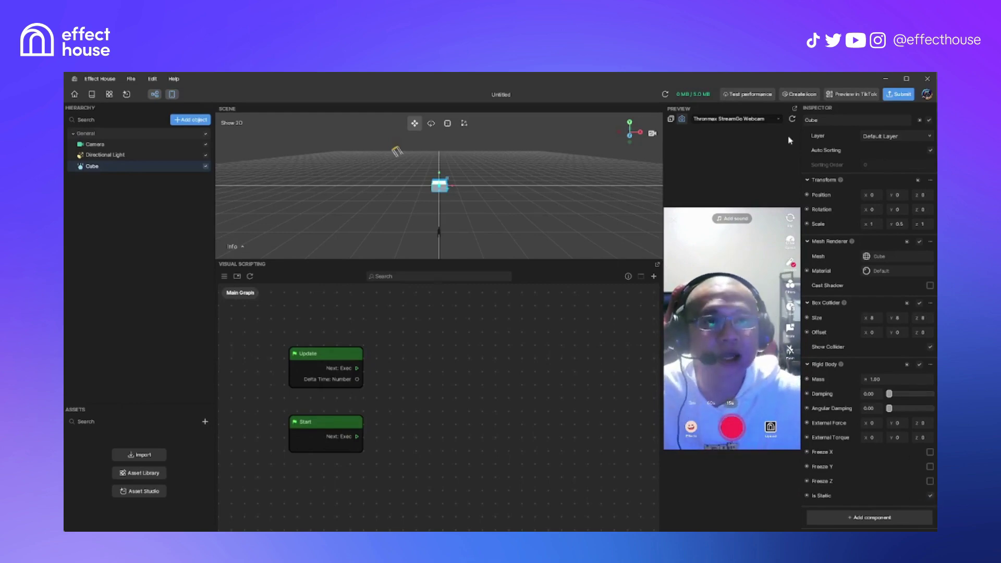
Enable Is Static on the cube's rigid body and reset the preview.
click(792, 120)
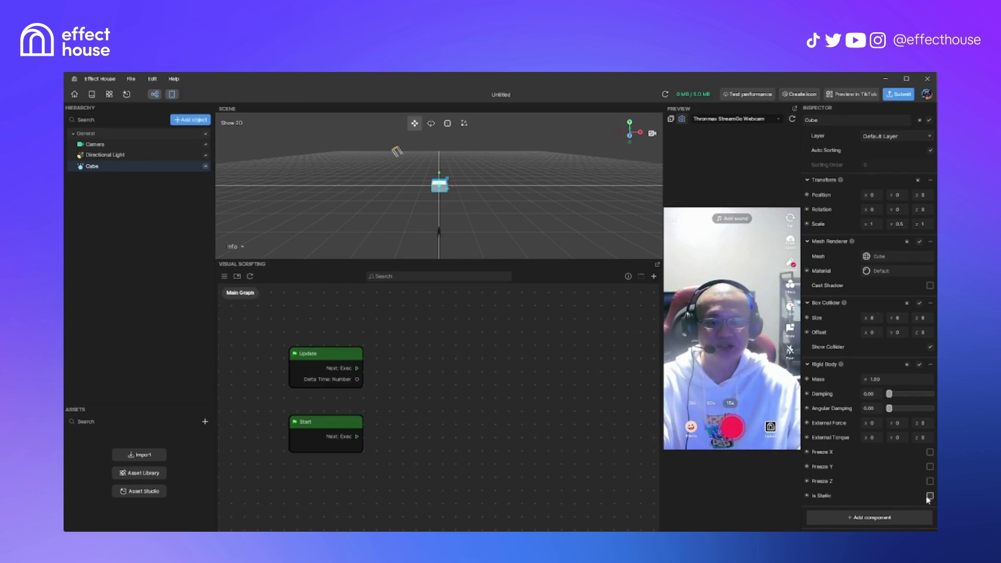
click(931, 497)
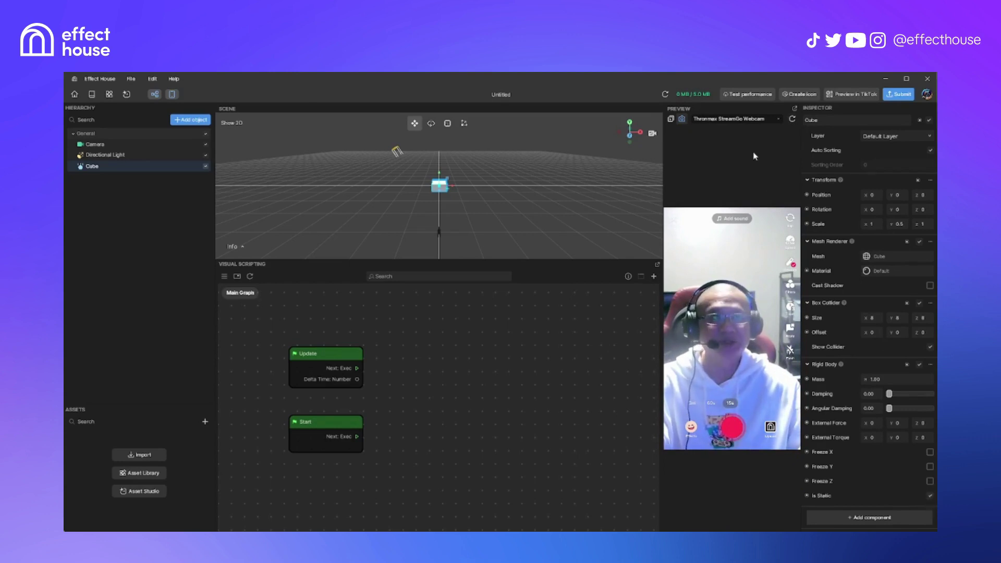
click(792, 120)
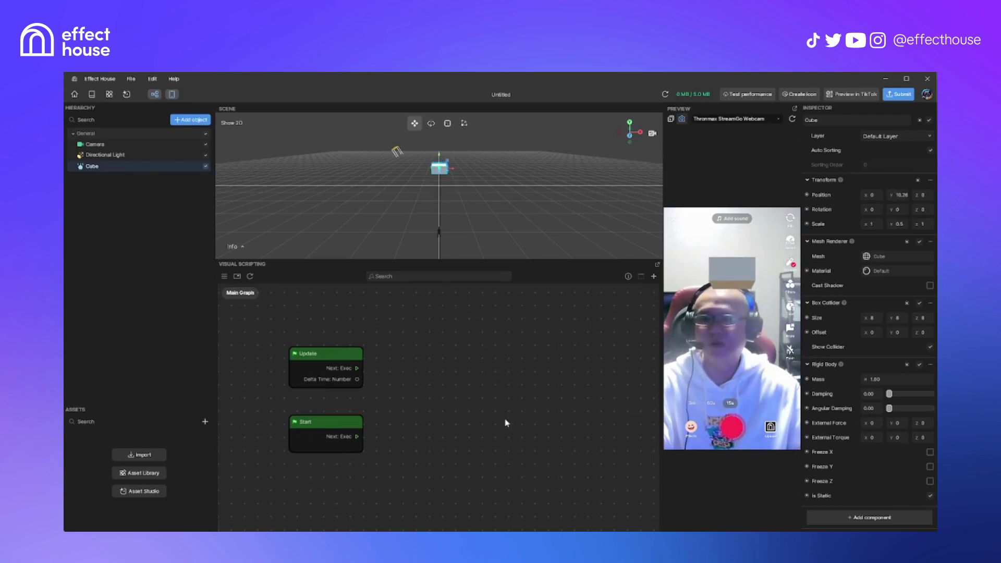
Add a Screen Tap node to the visual scripting graph and place it beside the Update node.
right_drag(505, 422, 474, 419)
right_click(400, 387)
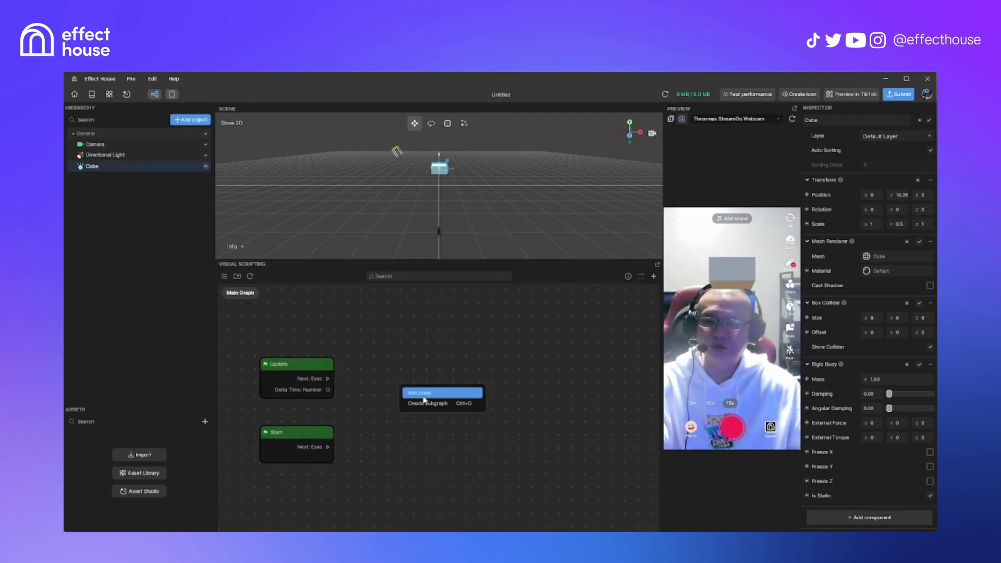
click(424, 393)
text(sc)
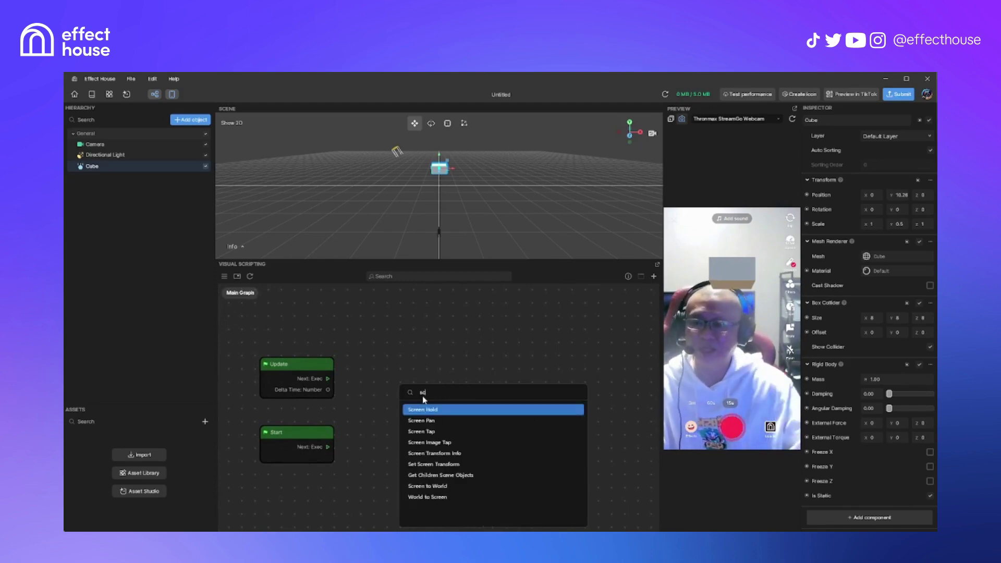
key(Down)
key(Down)
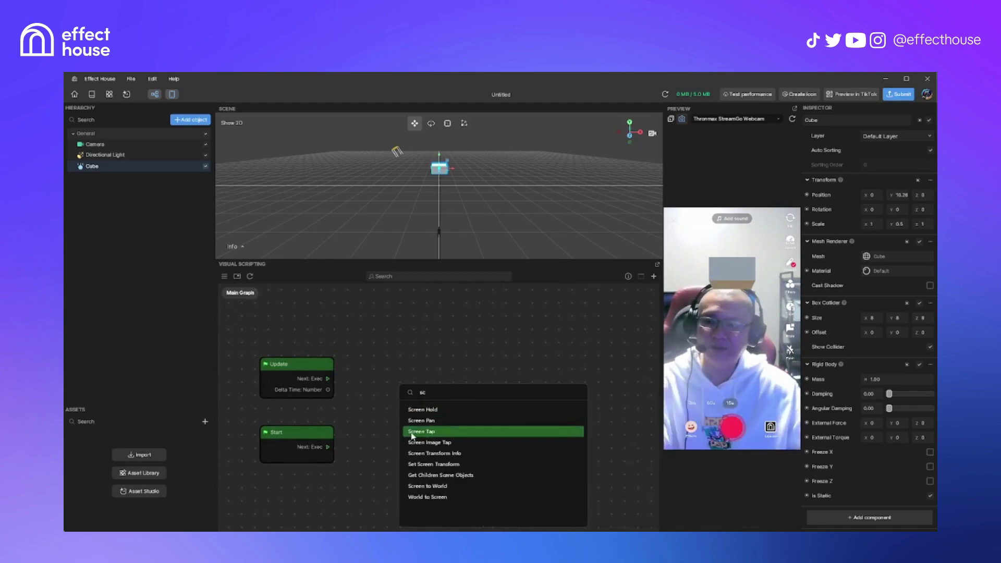
key(Return)
drag(416, 383, 402, 374)
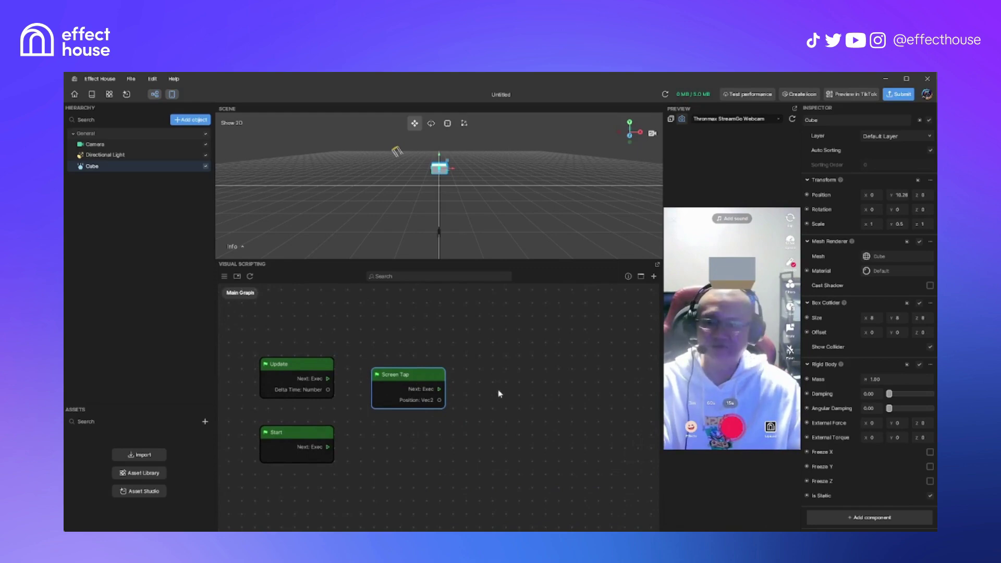
middle_drag(473, 393, 433, 415)
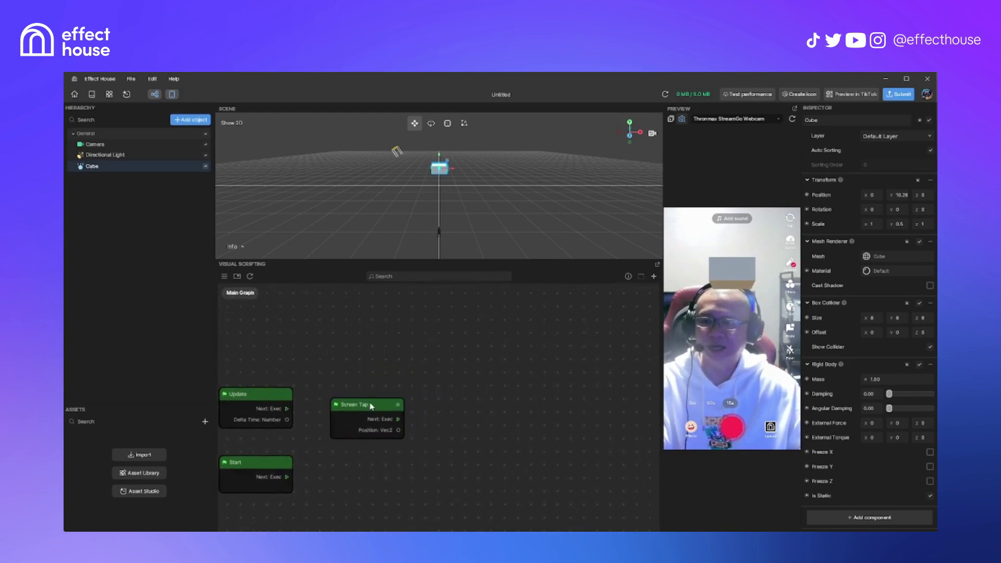
drag(399, 419, 426, 410)
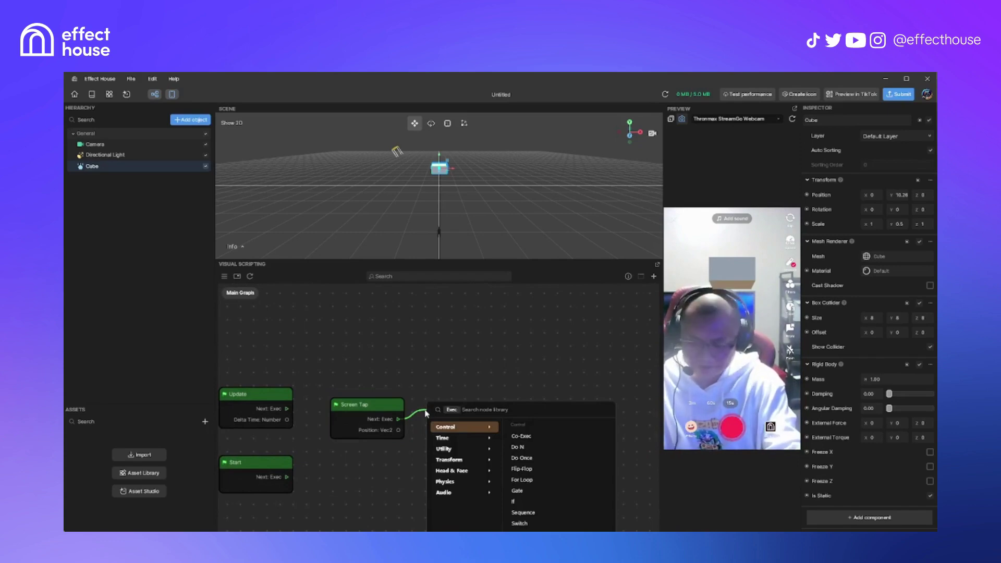
click(470, 381)
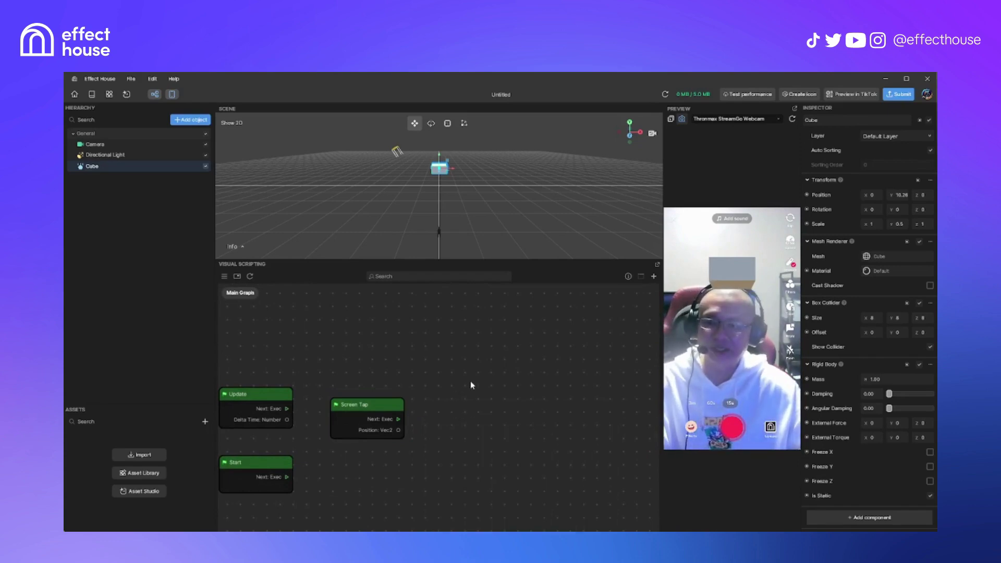
Add a Set Is Static node for the cube with Value off and trigger its Set input from Screen Tap's Next output.
click(807, 496)
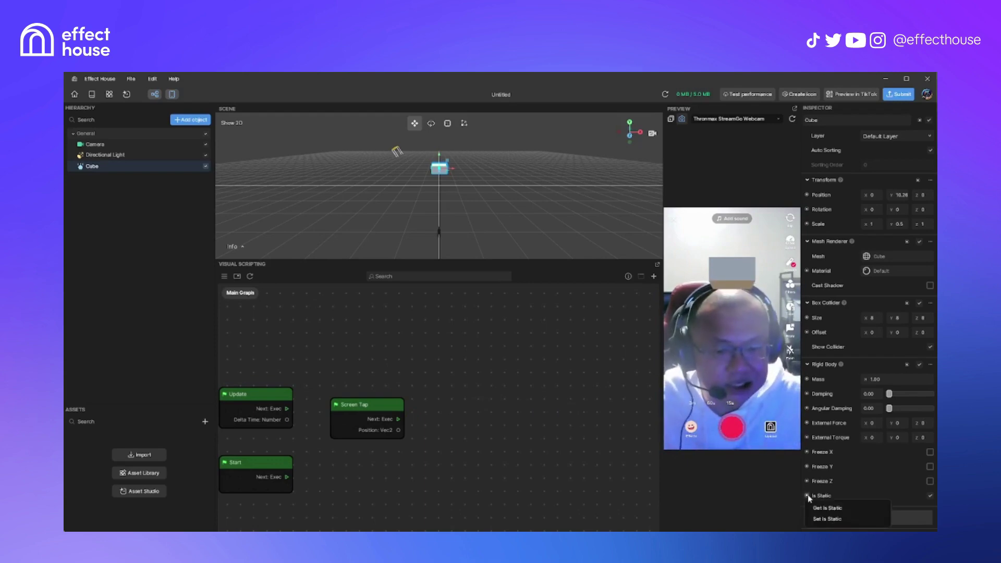
click(823, 518)
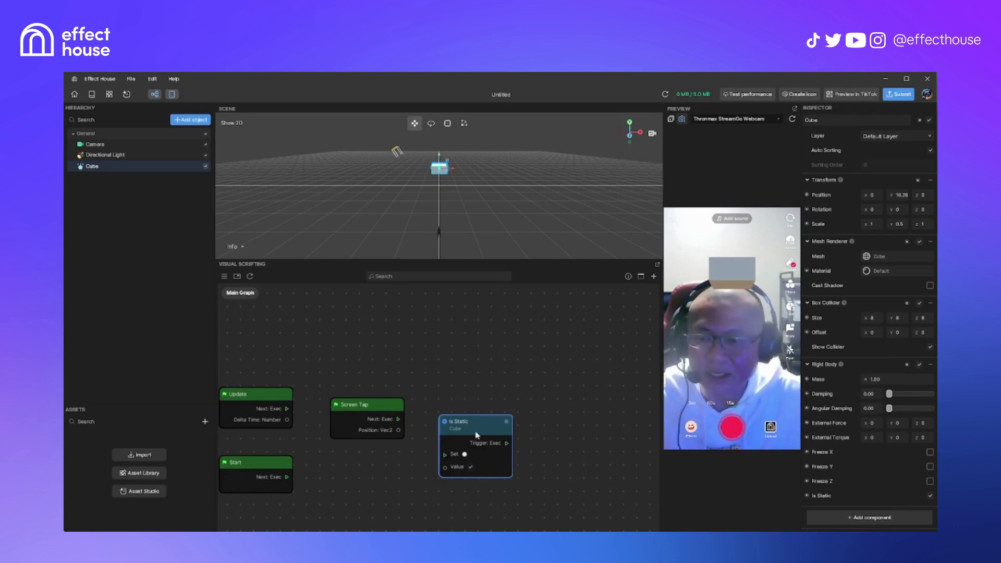
drag(458, 422, 454, 381)
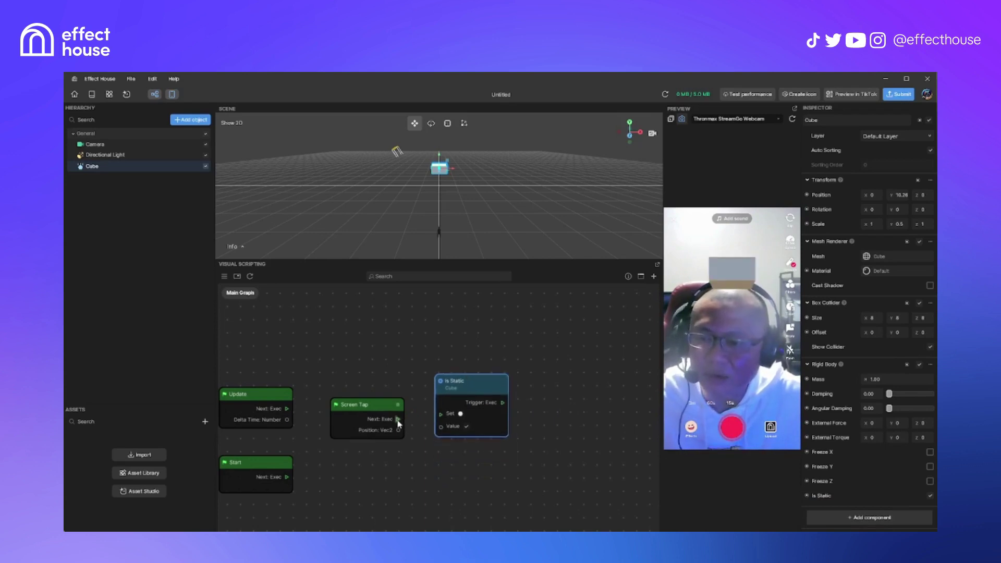
drag(398, 419, 440, 414)
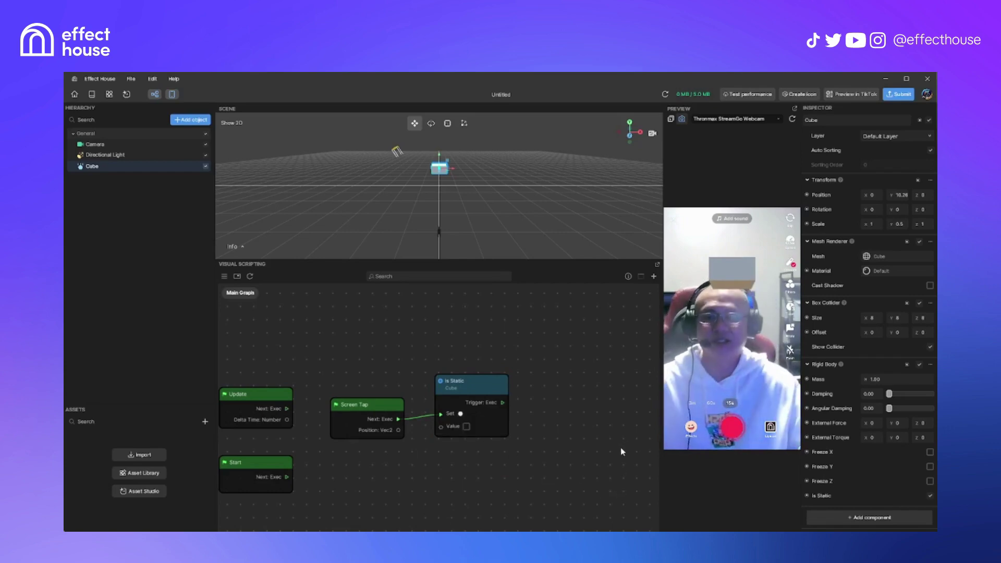
Test the screen tap on the cube in the preview and reset the effect.
click(739, 328)
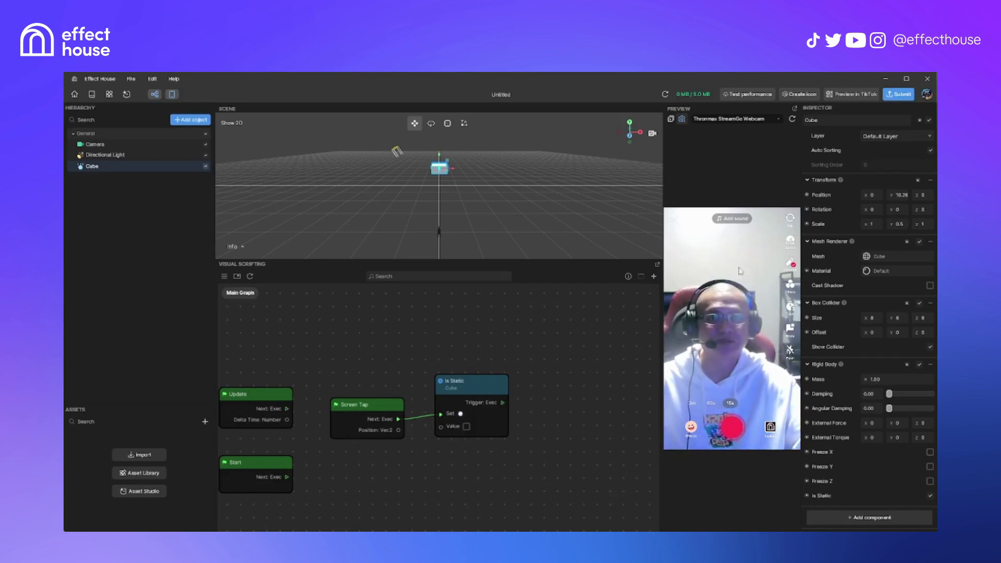
click(792, 120)
Add a Wait for Seconds node triggered by the Is Static node and set its Start value to 1.
drag(538, 469, 505, 458)
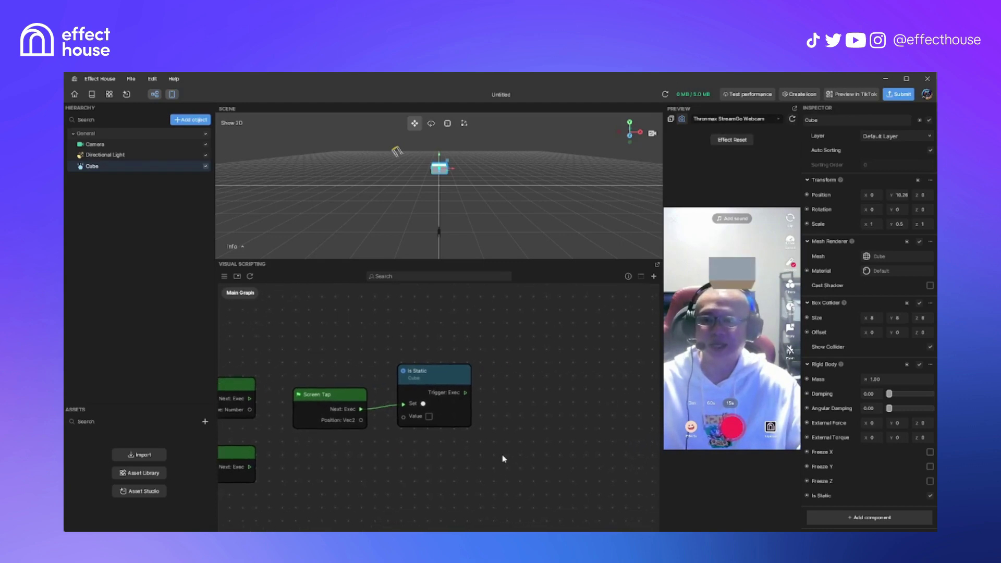
drag(466, 392, 504, 395)
text(wait)
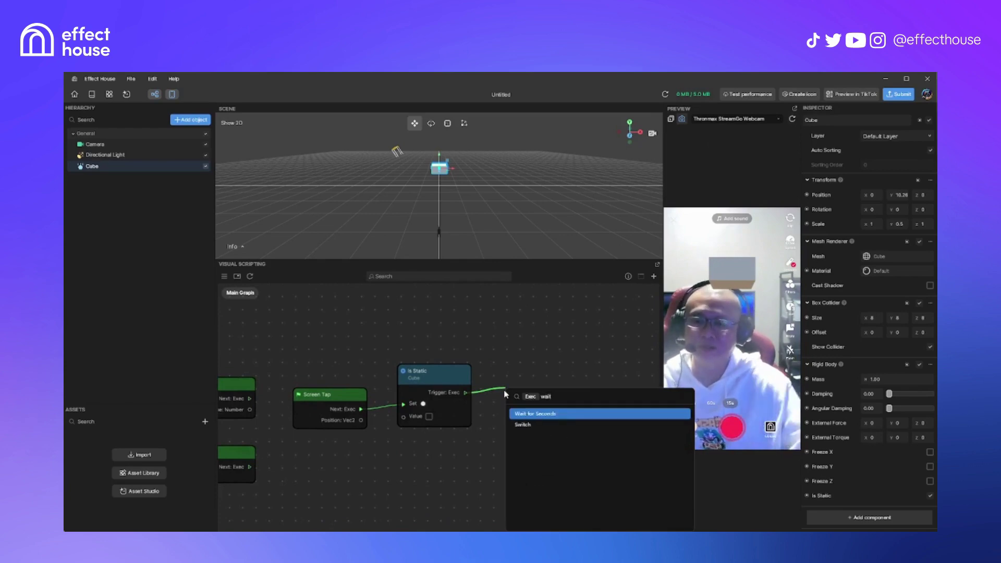
click(547, 413)
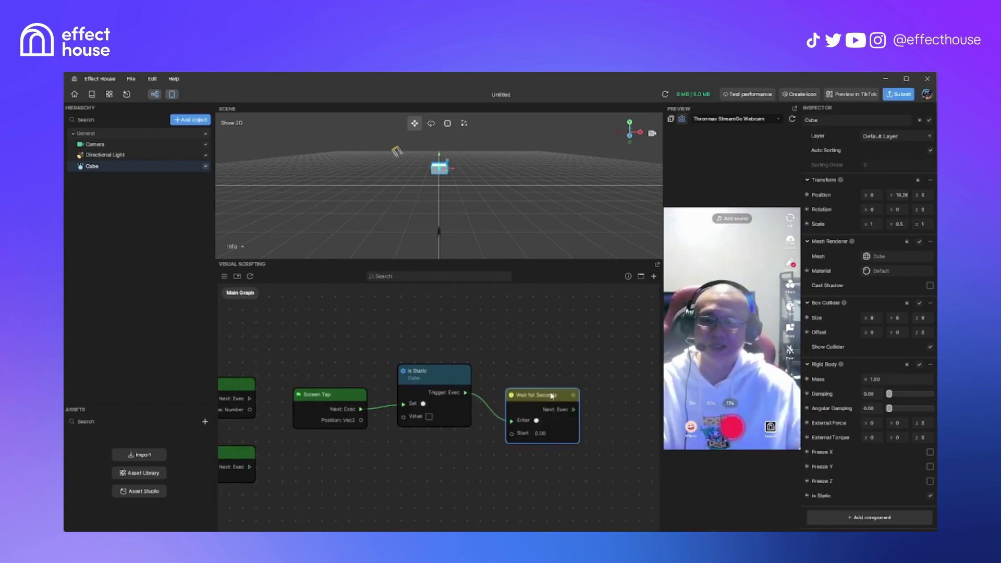
click(537, 415)
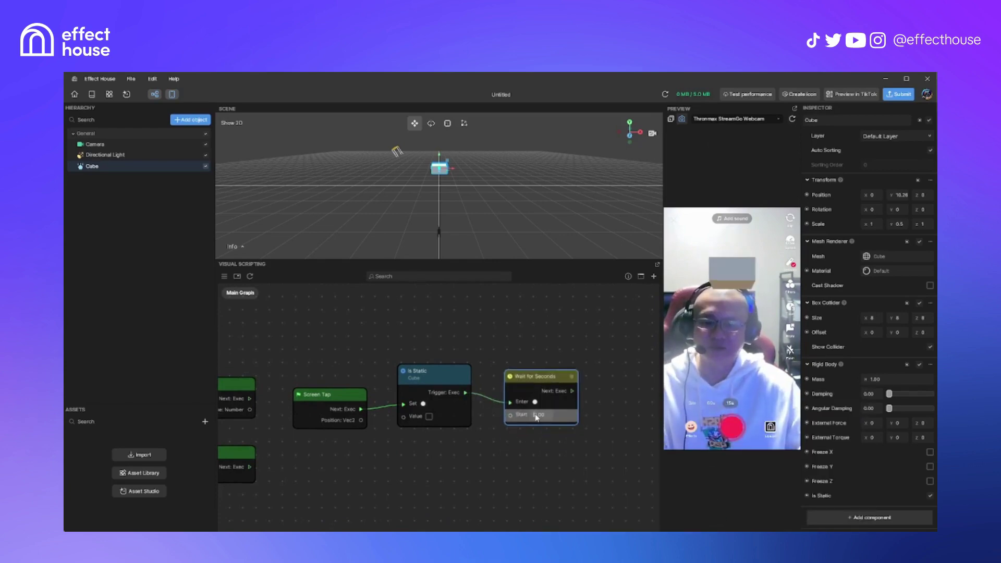
text(1)
click(508, 489)
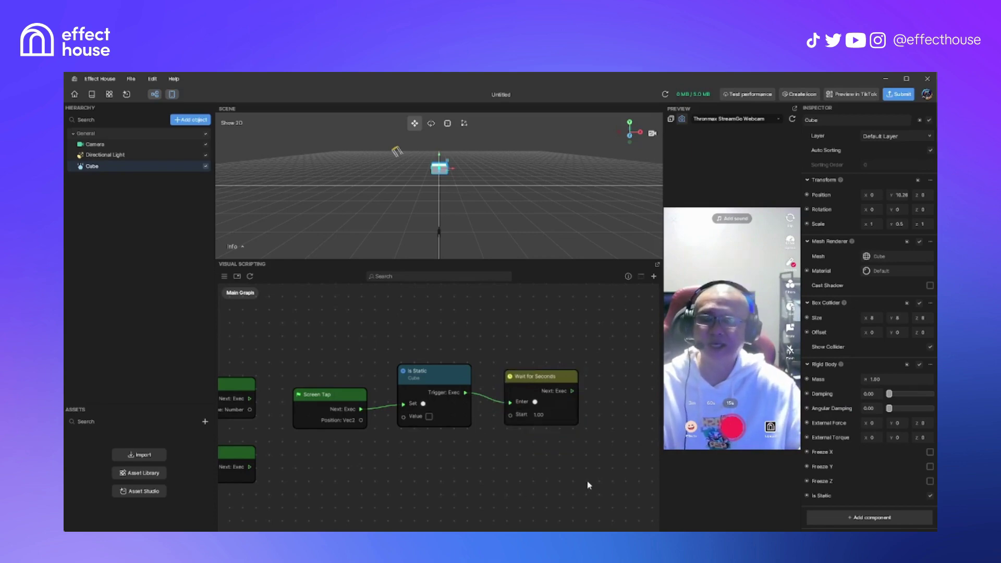
Duplicate the Is Static node, place the copy after Wait for Seconds, and connect the wait's Next output to its Set input.
drag(587, 480, 519, 490)
click(336, 387)
key(ctrl+c)
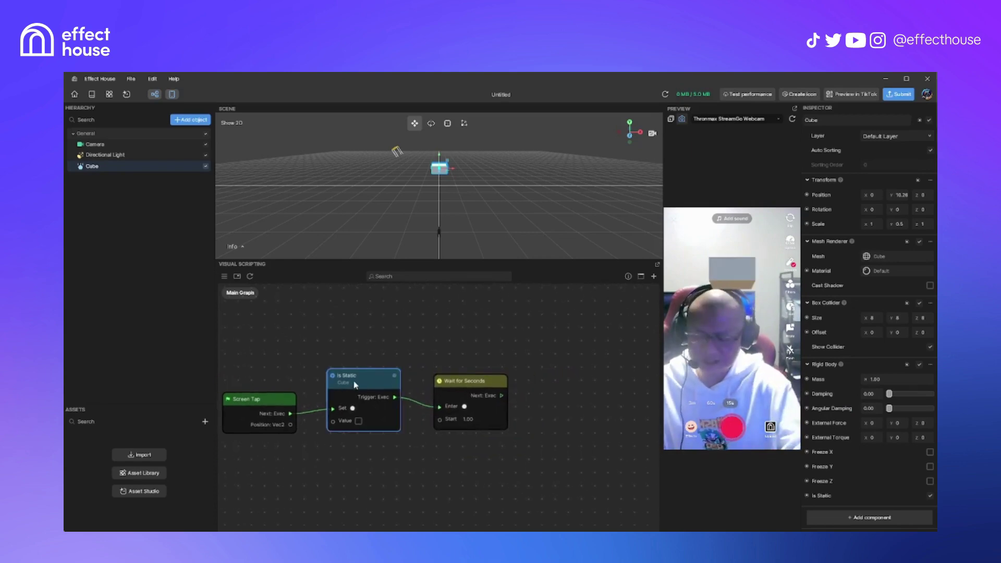
key(ctrl+v)
drag(360, 388, 555, 374)
drag(503, 397, 543, 407)
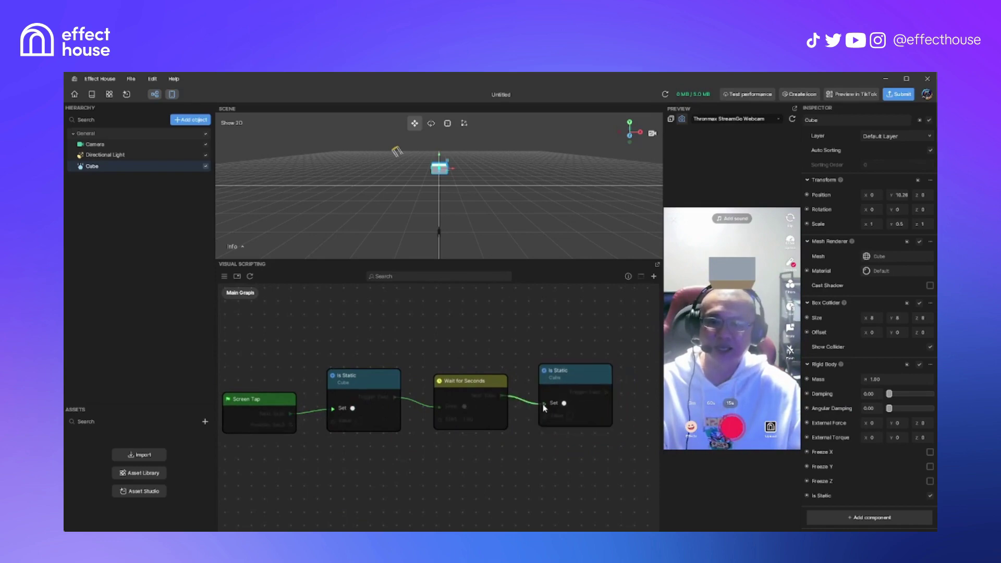
Turn on Value in the second Is Static node and connect its Trigger output to a new Set Position node for the cube.
click(570, 415)
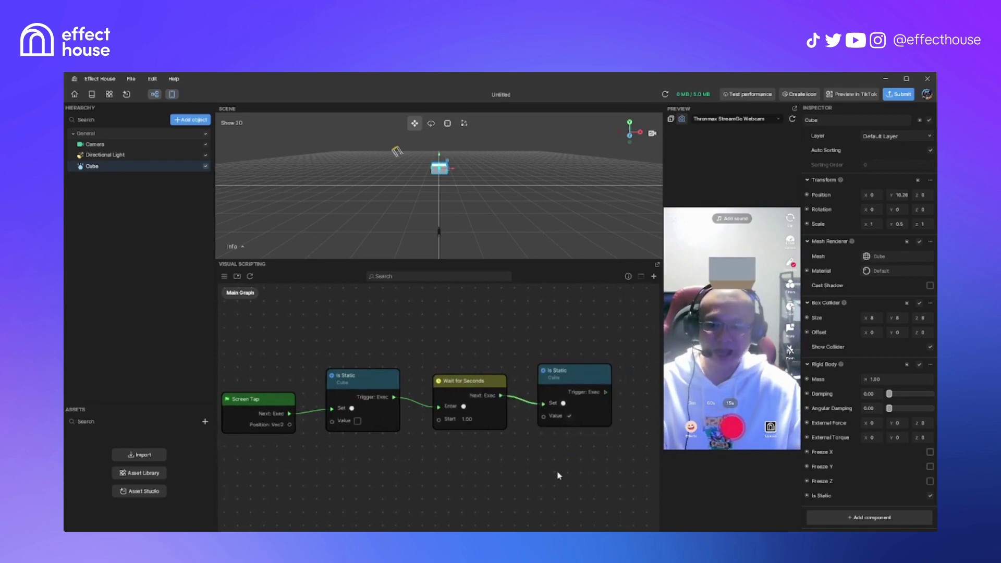
middle_drag(558, 475, 473, 489)
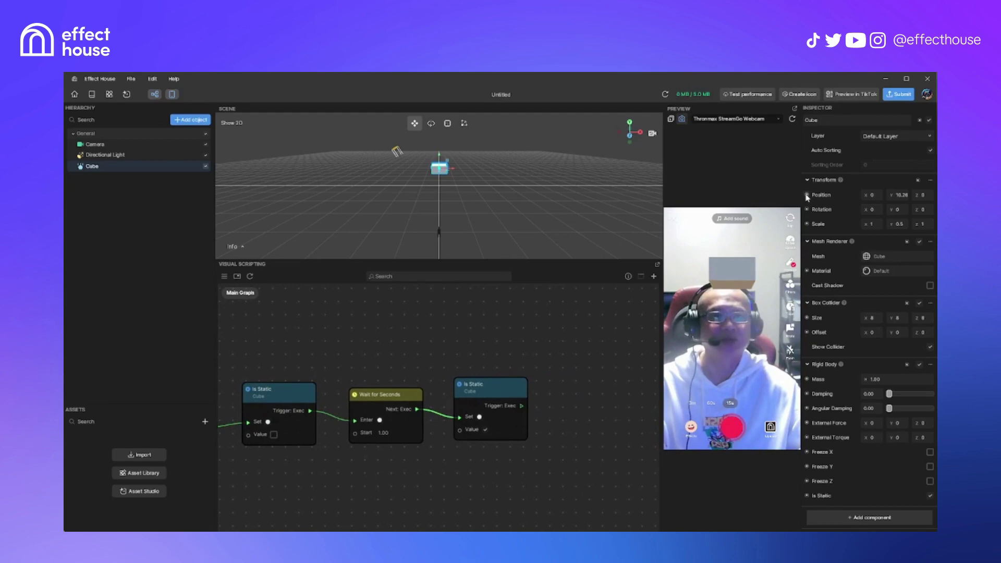
drag(806, 196, 612, 387)
drag(522, 406, 571, 408)
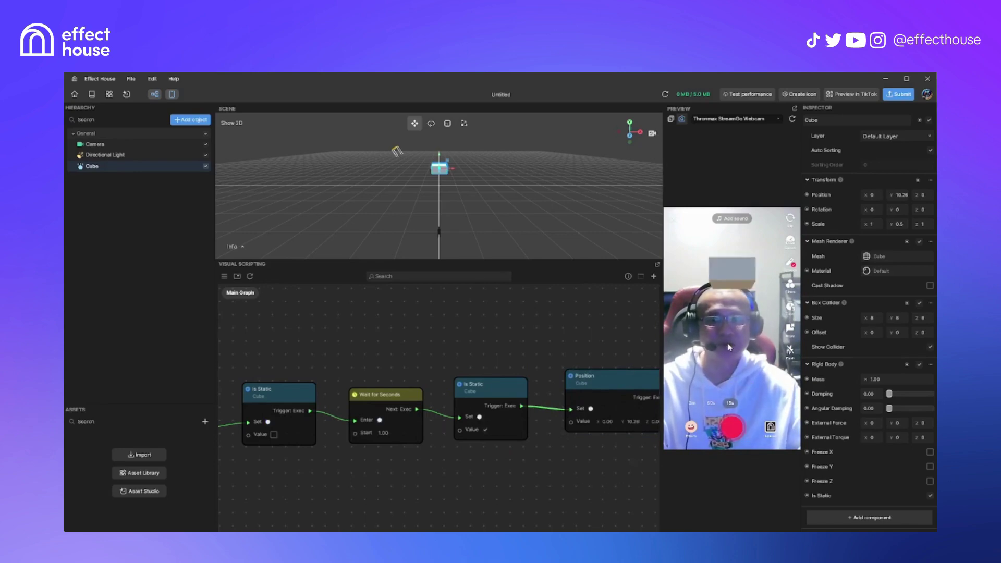
scroll(509, 487, down, 3)
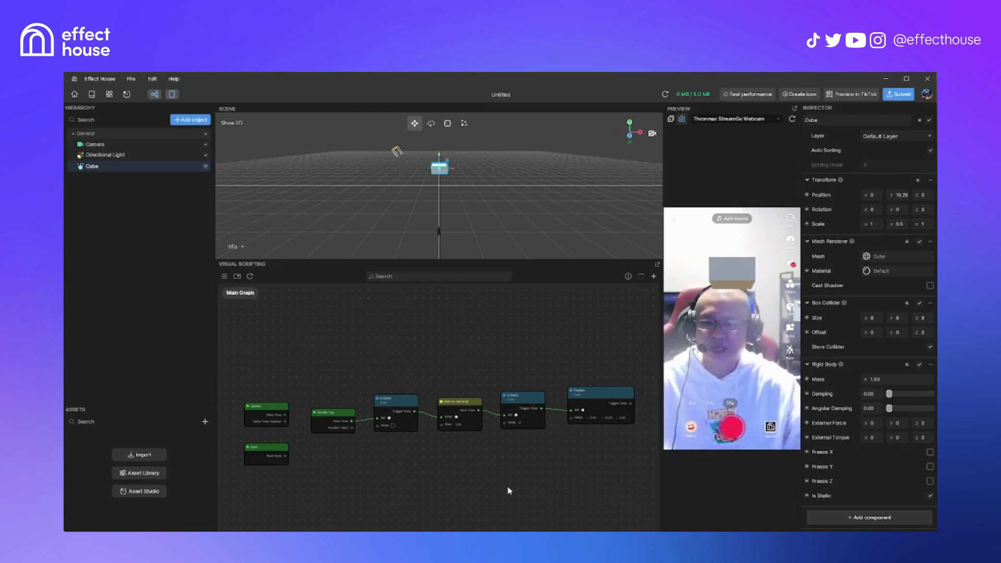
scroll(471, 480, down, 2)
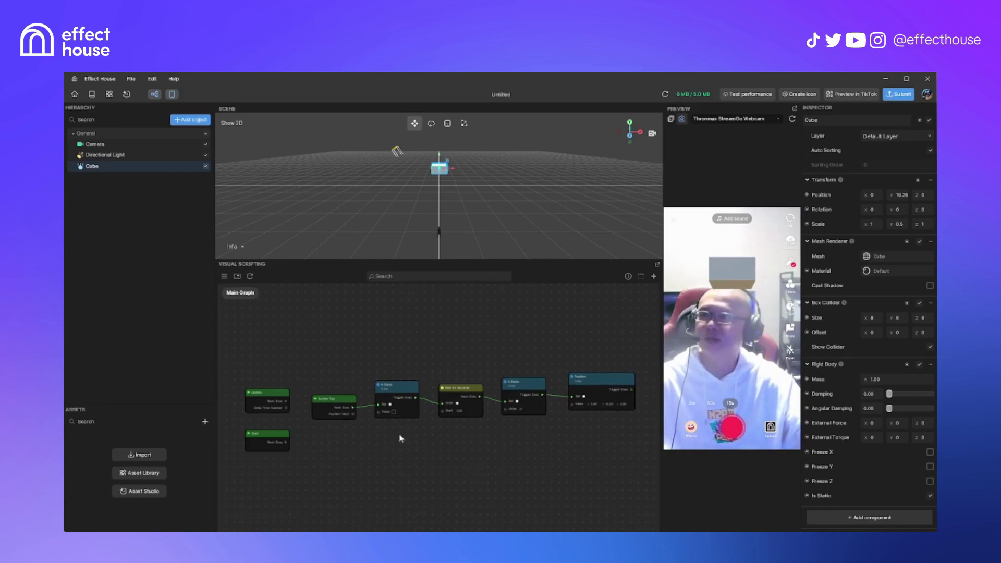
Add a second 3D cube as a floor and set its X and Z scale to 20.
click(176, 122)
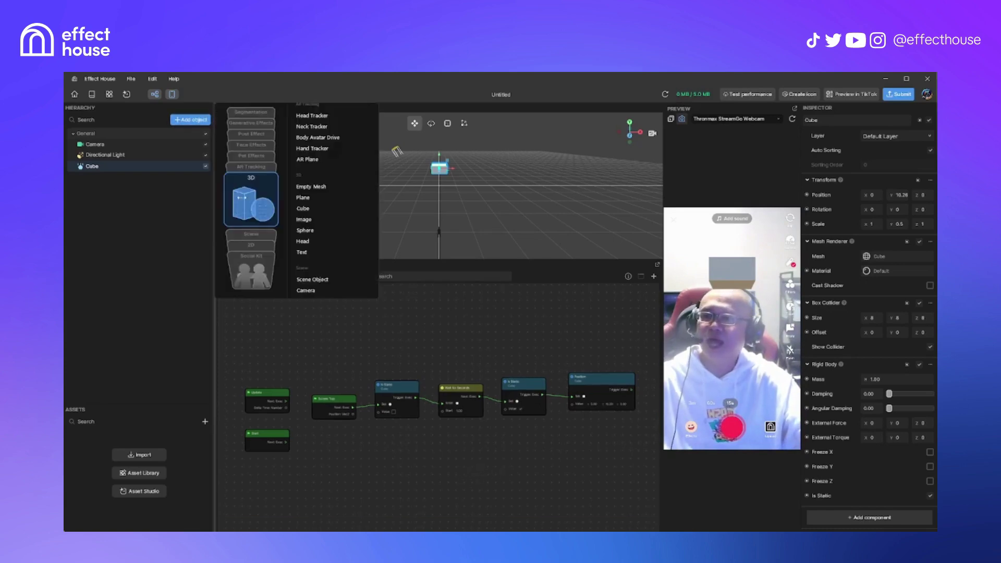
click(302, 209)
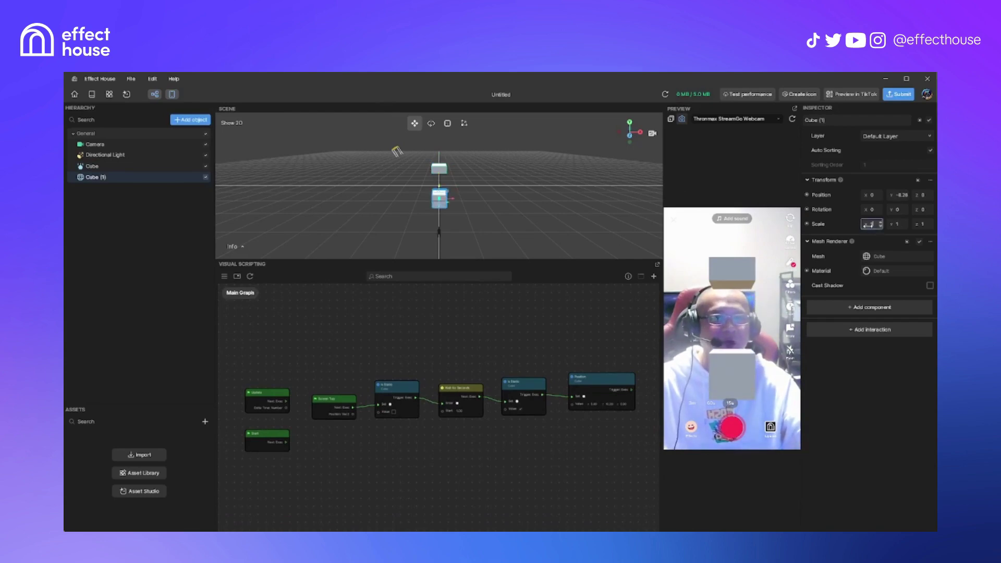
key(Return)
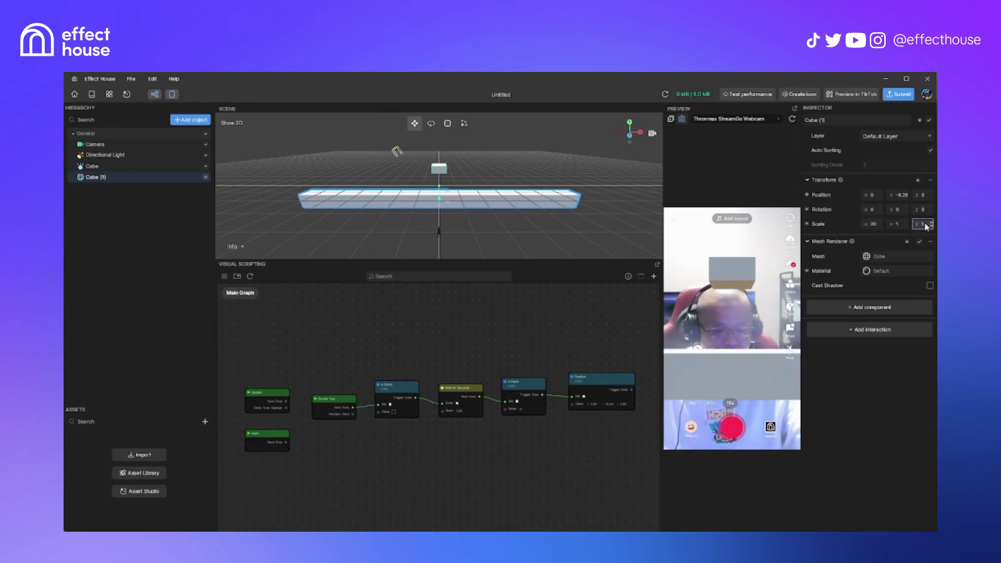
key(Return)
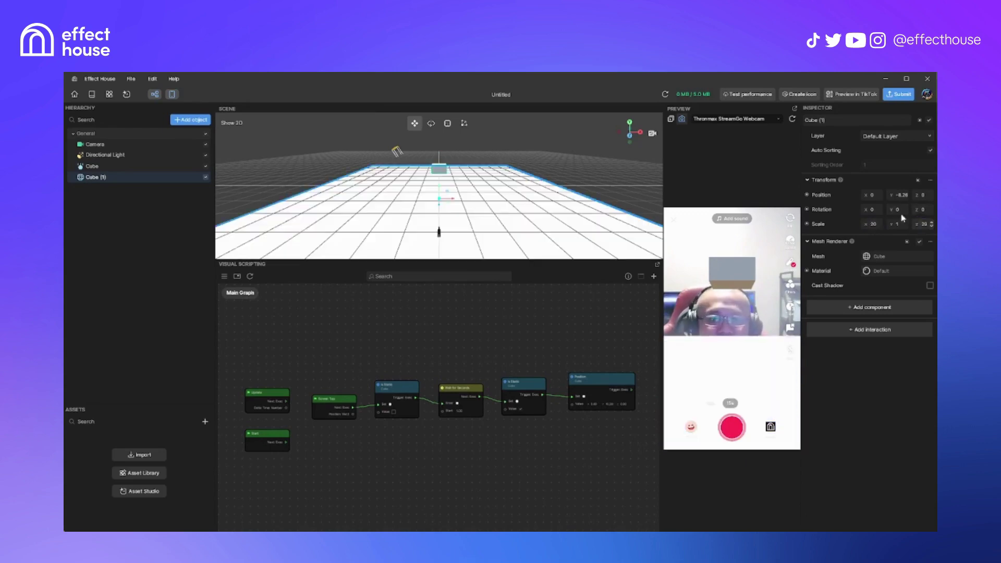
Lower the floor cube to about -16 in Y and add a Box Collider component to it.
drag(441, 191, 432, 203)
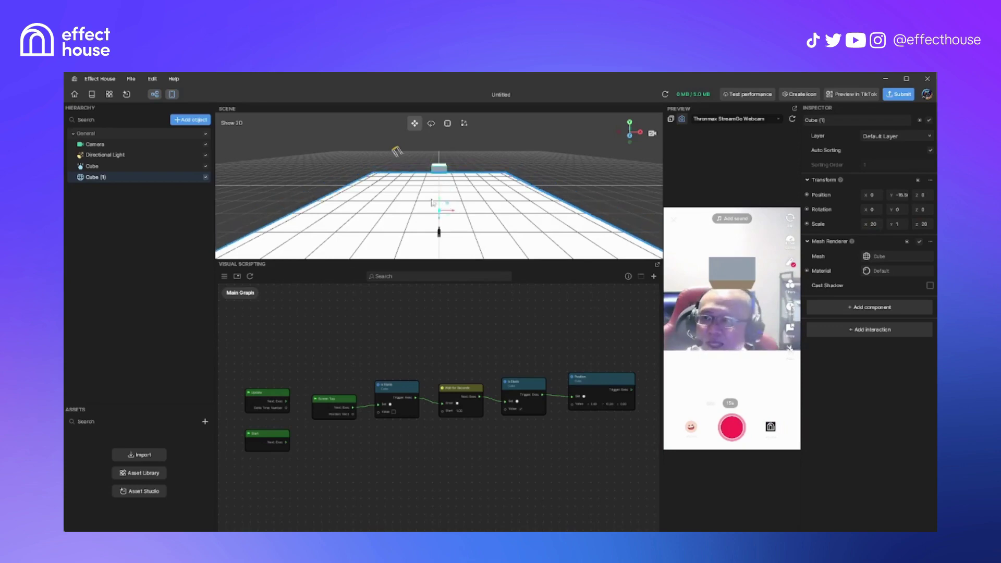
click(863, 309)
click(845, 200)
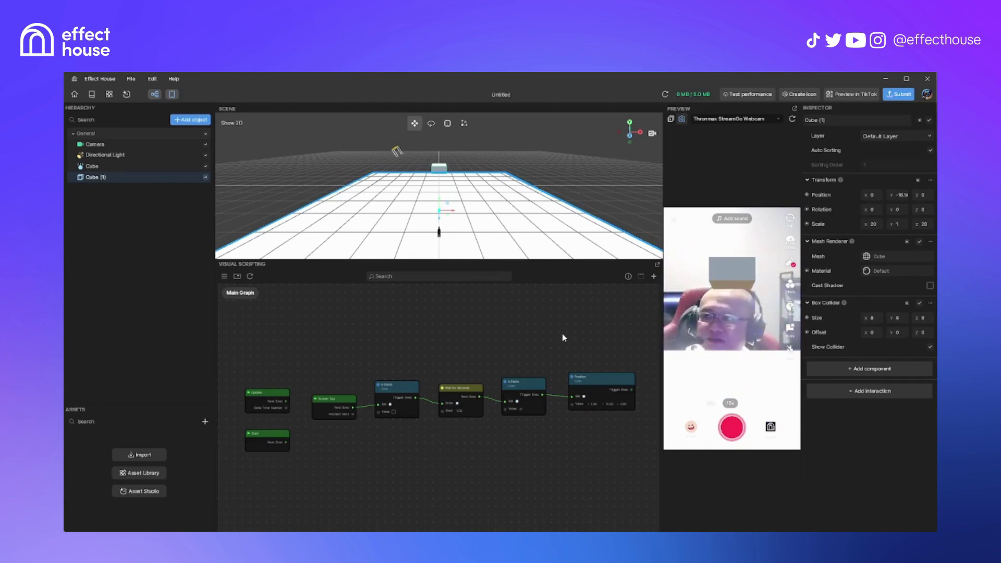
Add a third 3D cube as a side wall, move it to about -12 in X, and set its Y and Z scale to 20.
click(190, 119)
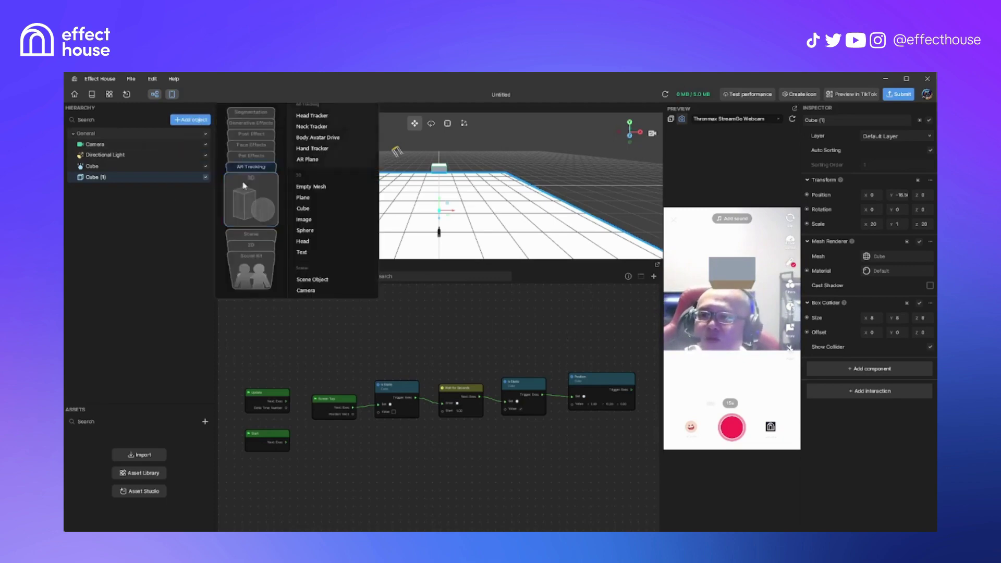
click(315, 209)
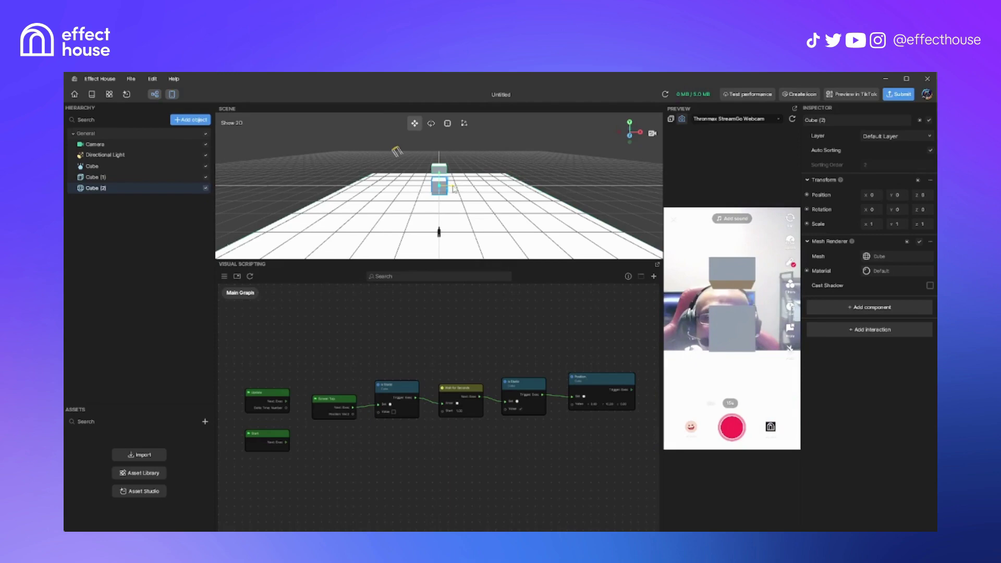
drag(454, 189, 434, 188)
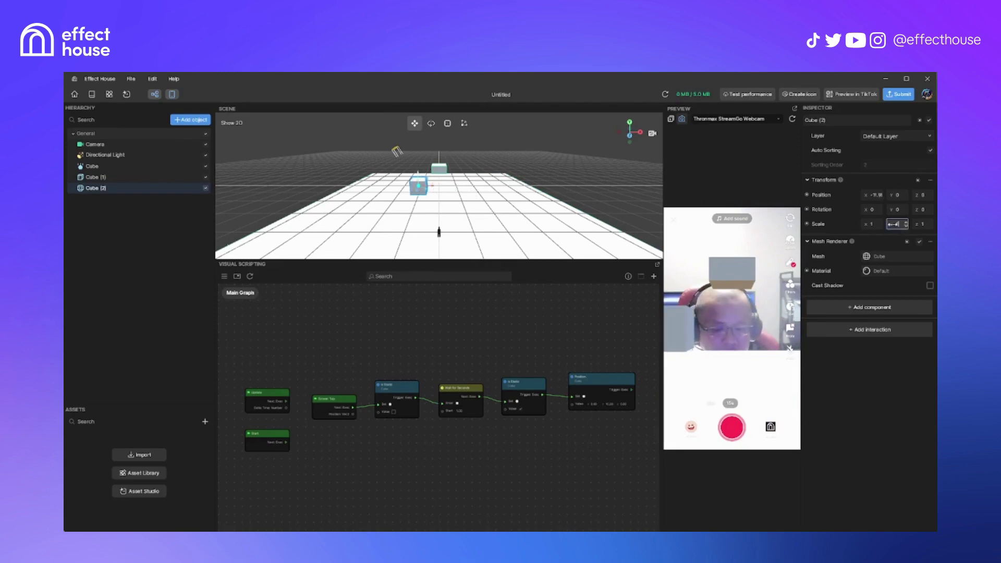
drag(893, 223, 927, 224)
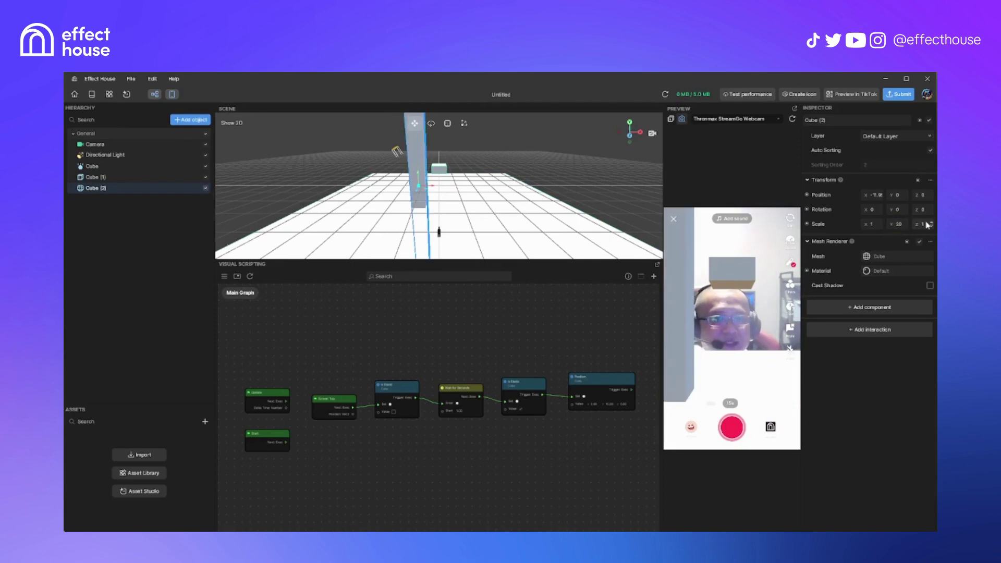
text(20)
key(Return)
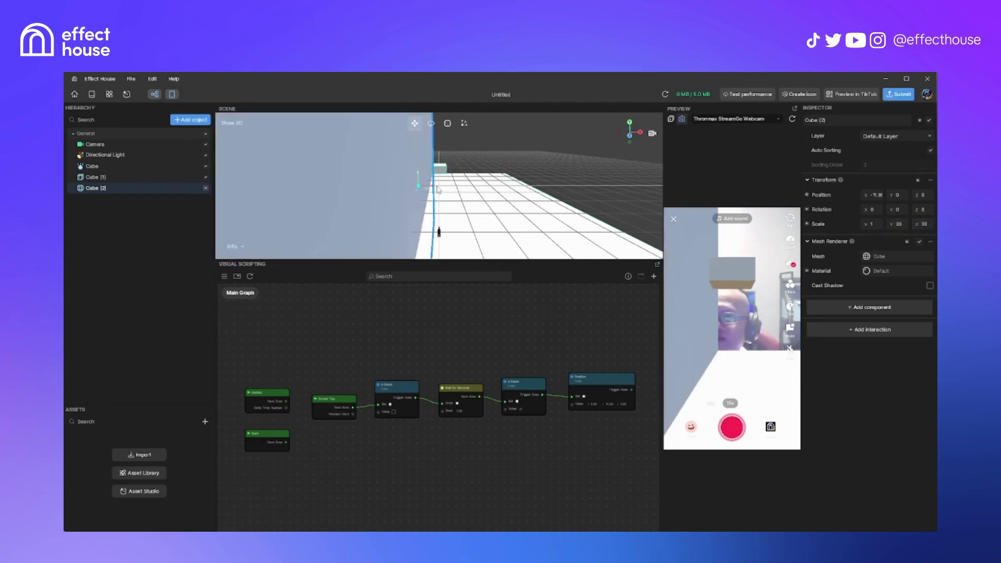
Move the wall cube out to about -17 in X and add a Box Collider component to it.
drag(433, 190, 457, 195)
click(835, 307)
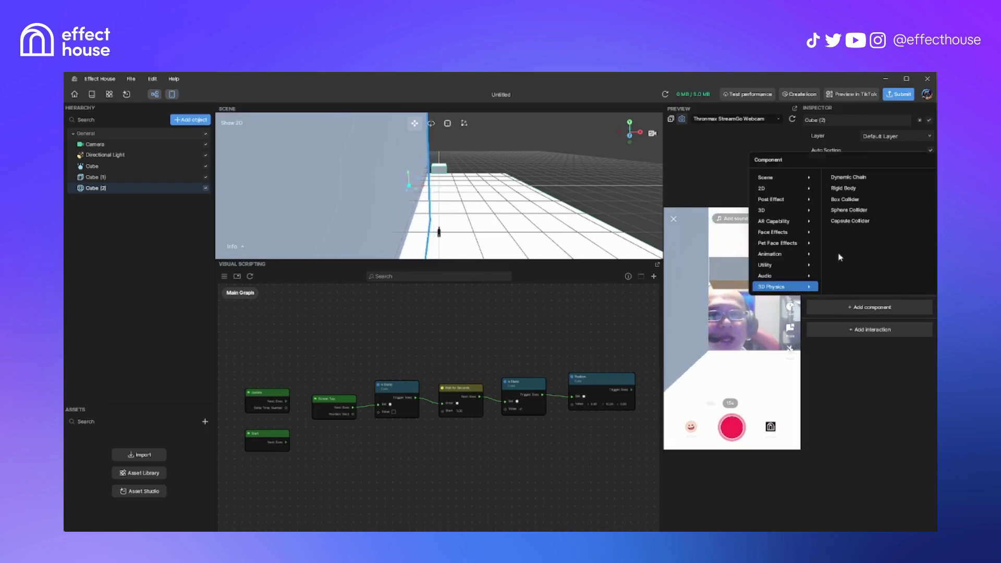
click(840, 205)
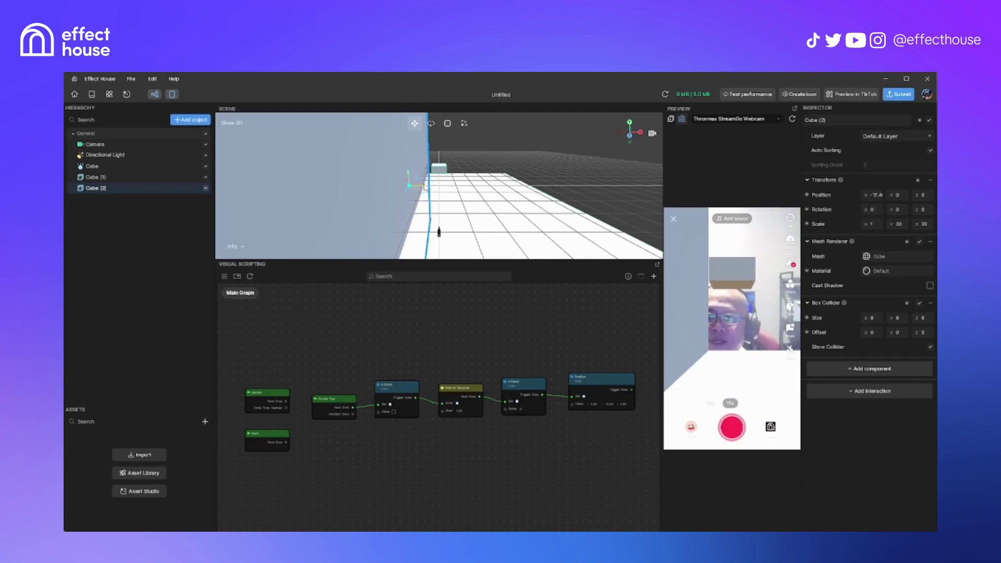
Adjust the wall cube's position along X, ending at about -21.
drag(424, 190, 441, 193)
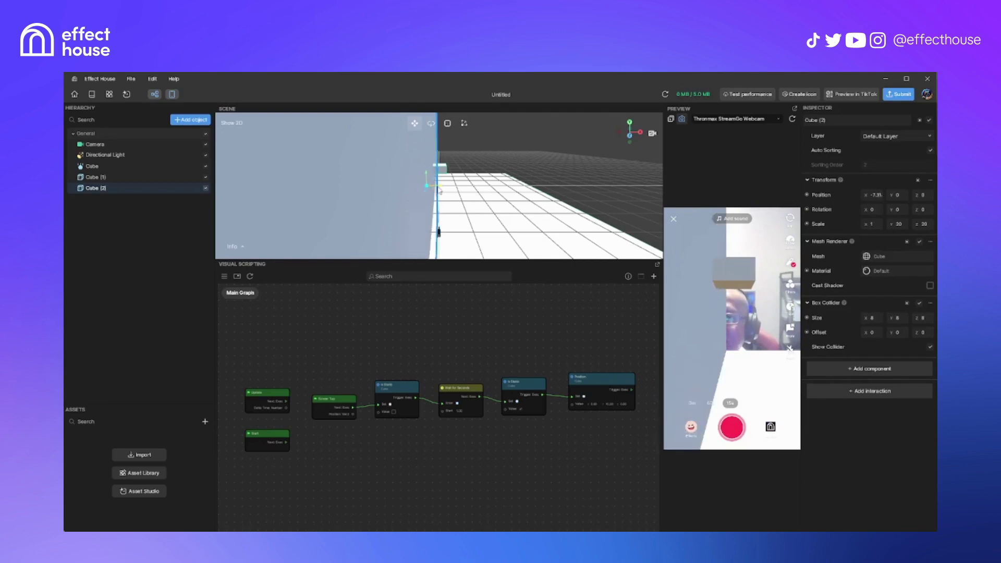
drag(440, 191, 434, 189)
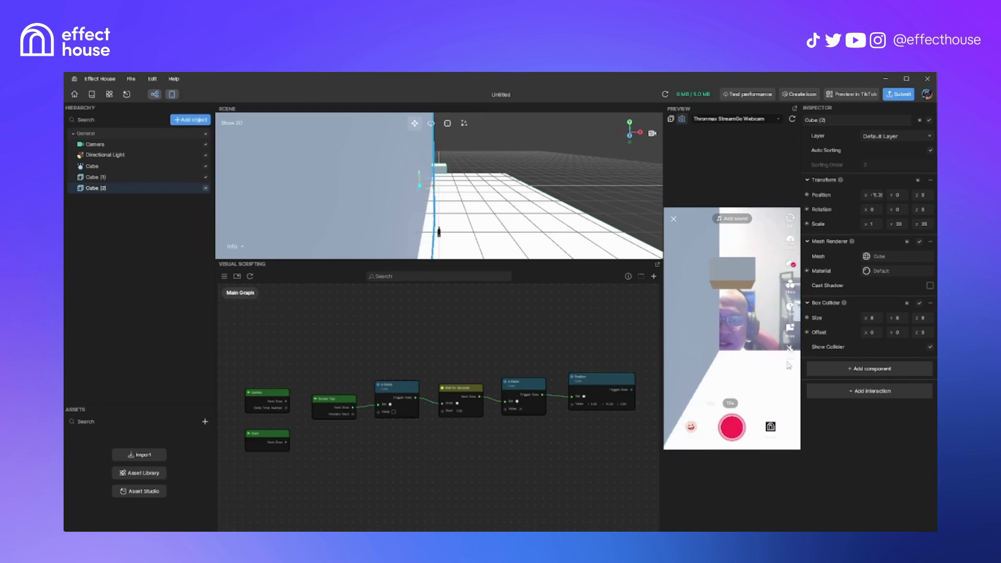
click(435, 188)
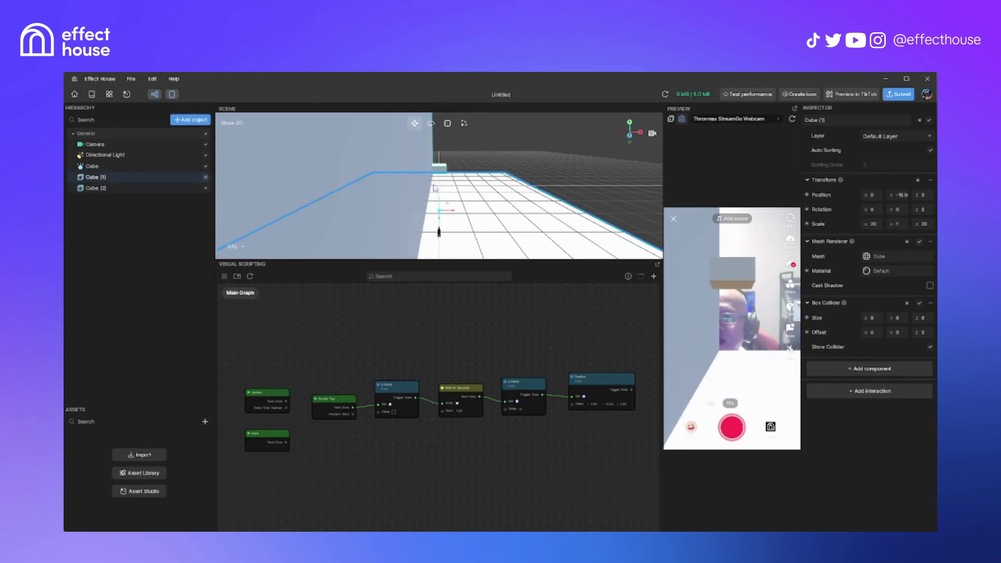
click(135, 191)
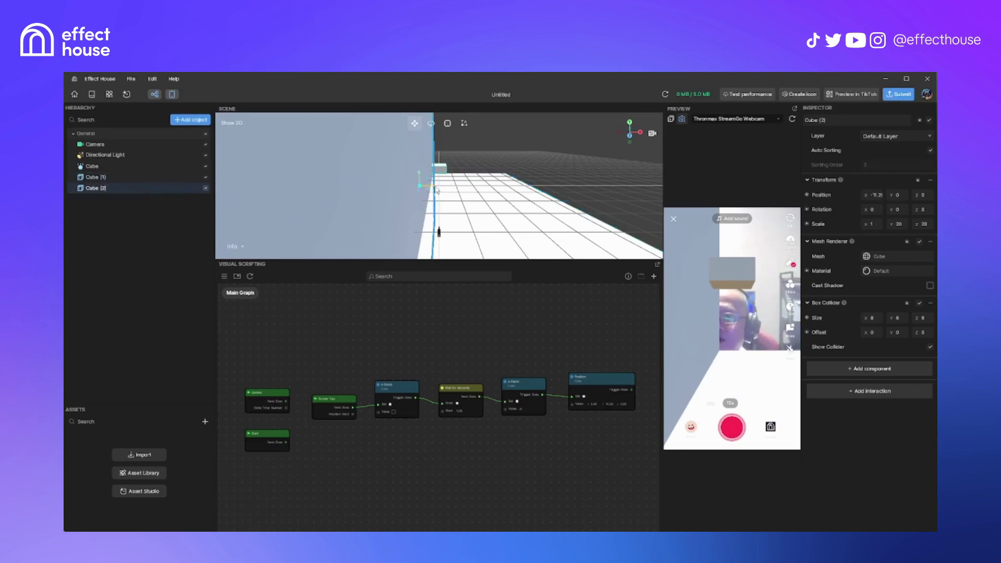
drag(437, 191, 420, 200)
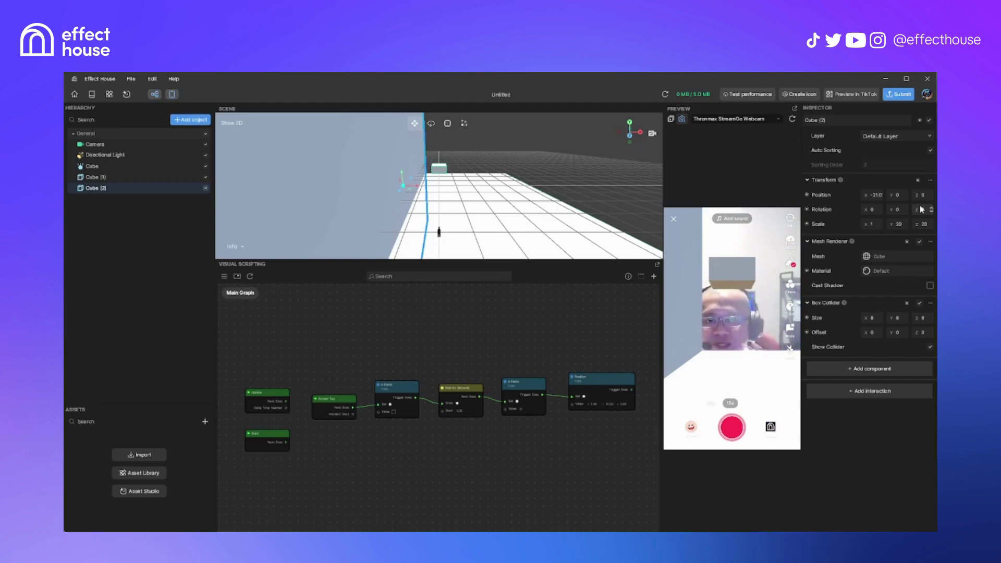
Turn off the wall cube's visibility and duplicate the original physics cube.
click(101, 281)
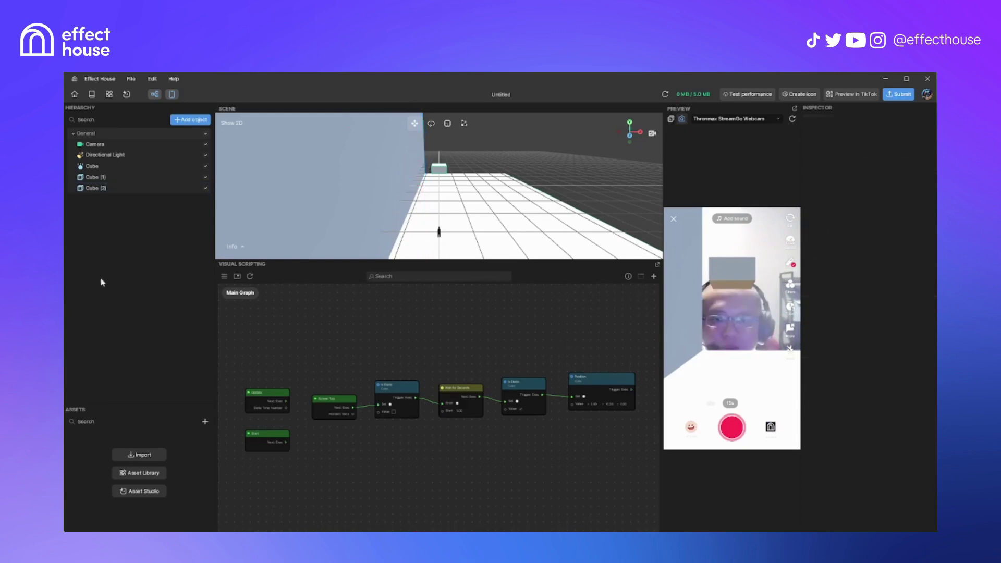
click(205, 189)
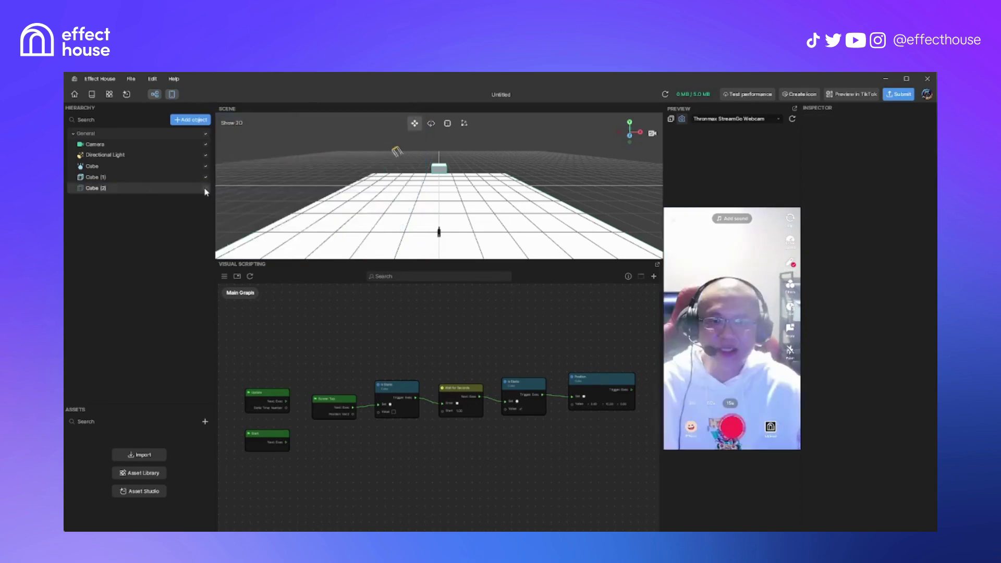
click(119, 167)
right_click(119, 168)
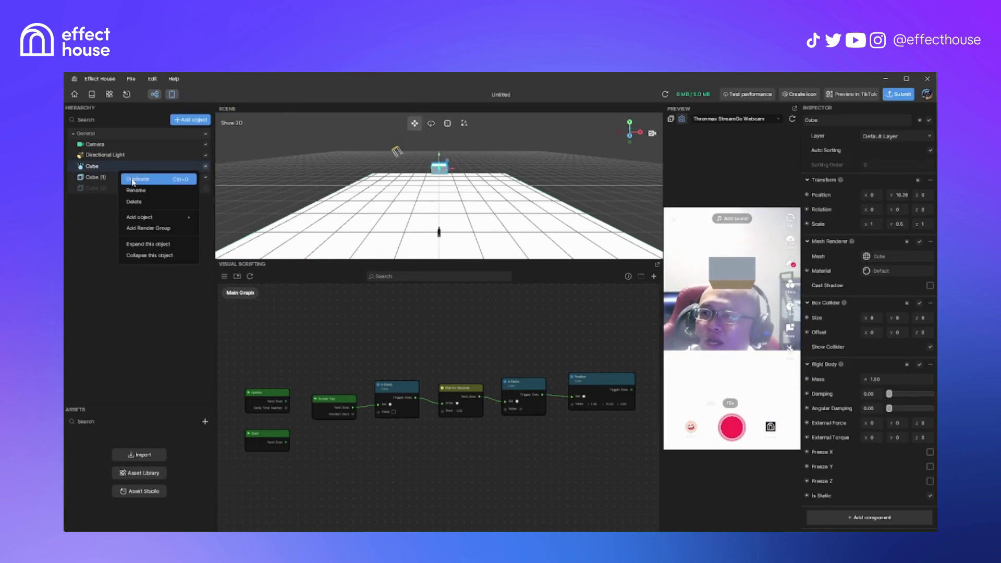
click(133, 179)
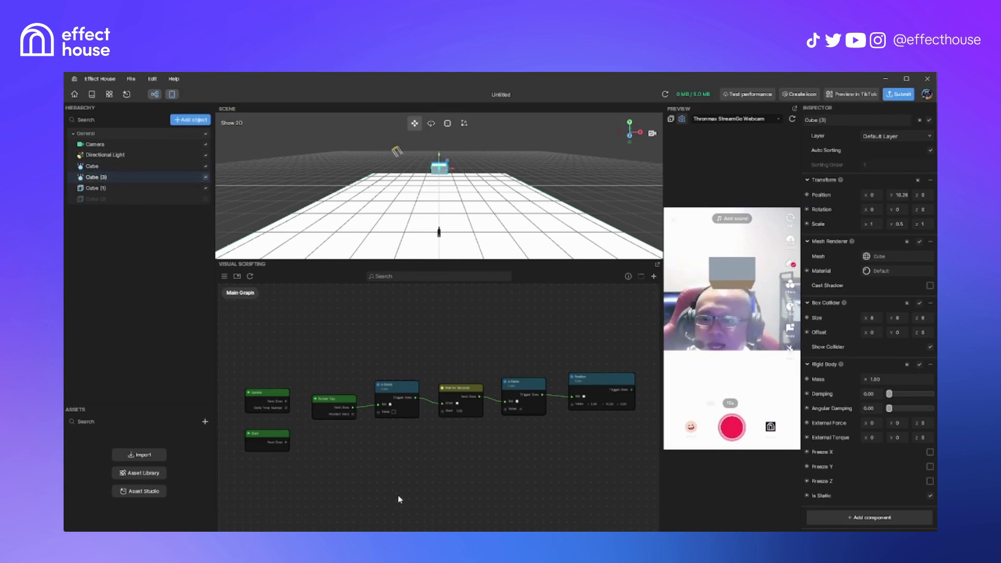
Move the Screen Tap node slightly away from the first Is Static node and reset the preview effect.
scroll(388, 464, down, 2)
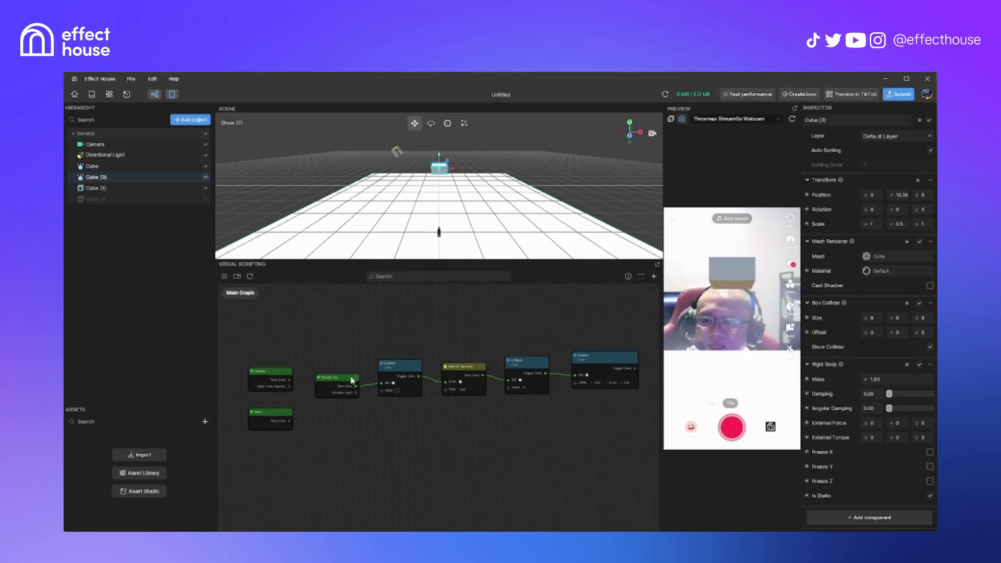
drag(352, 380, 397, 409)
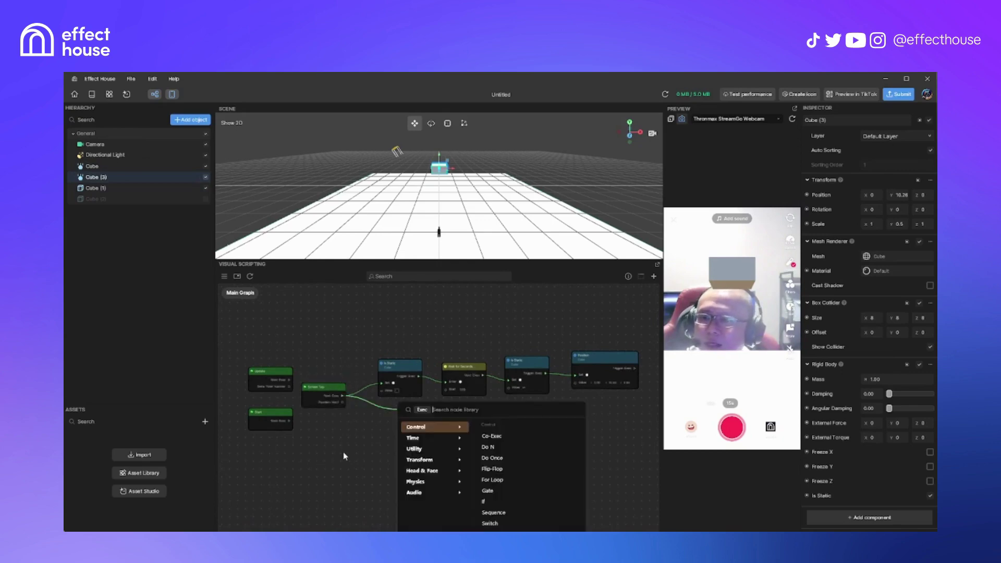
click(344, 456)
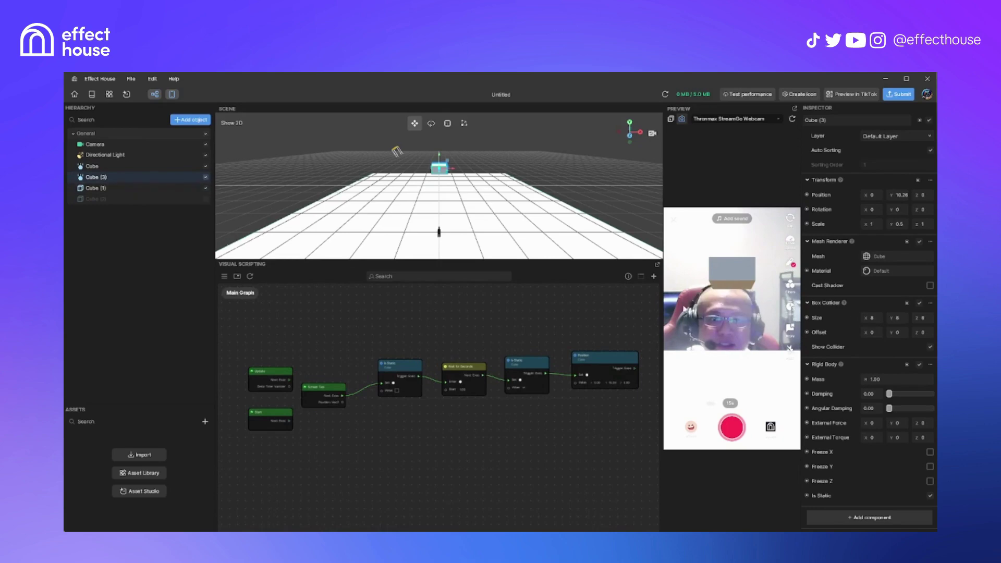
click(794, 120)
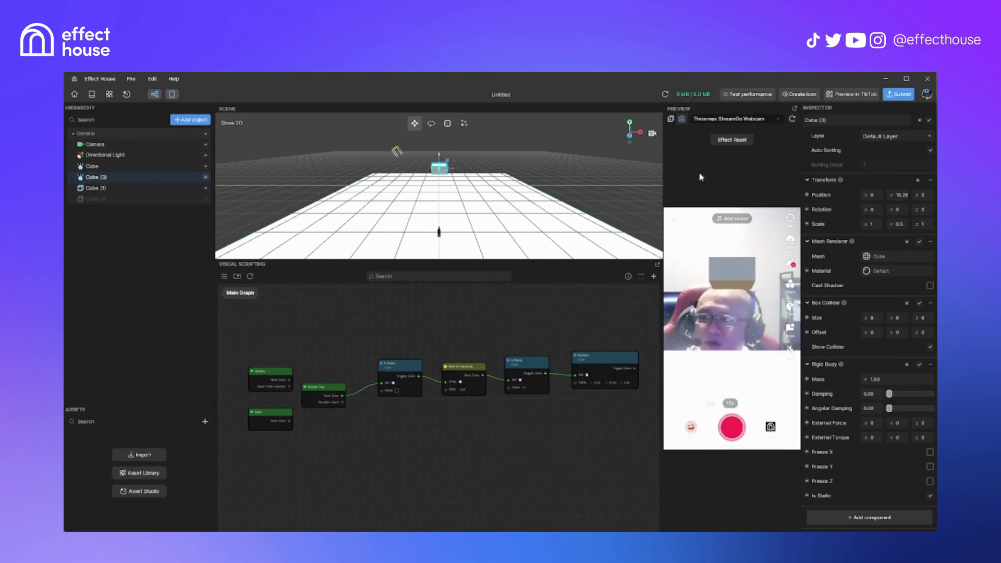
Add a Set Is Static node for the duplicated cube below the first one, with Value off, and connect Screen Tap's Next output to its Set input.
click(807, 496)
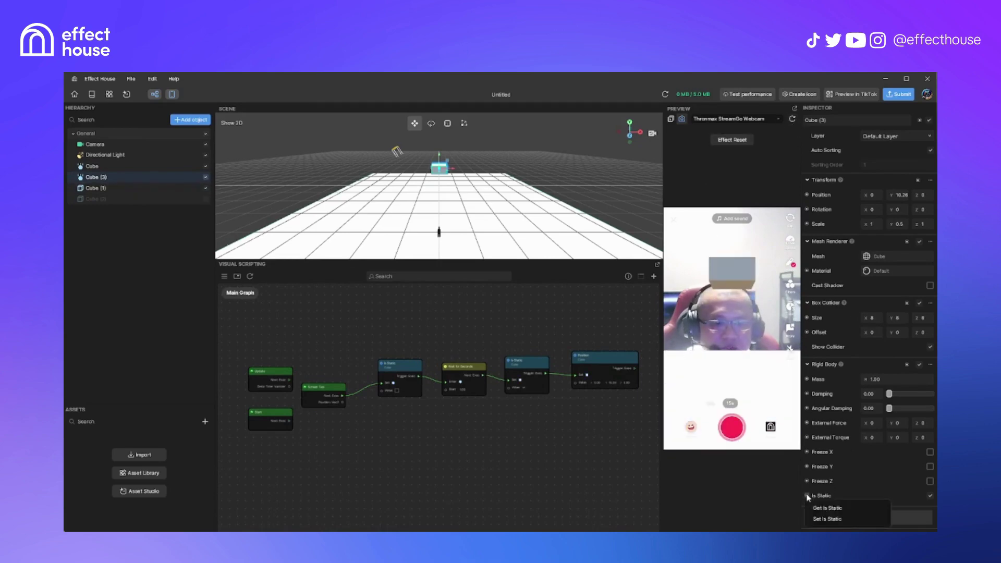
click(827, 519)
drag(449, 424, 398, 414)
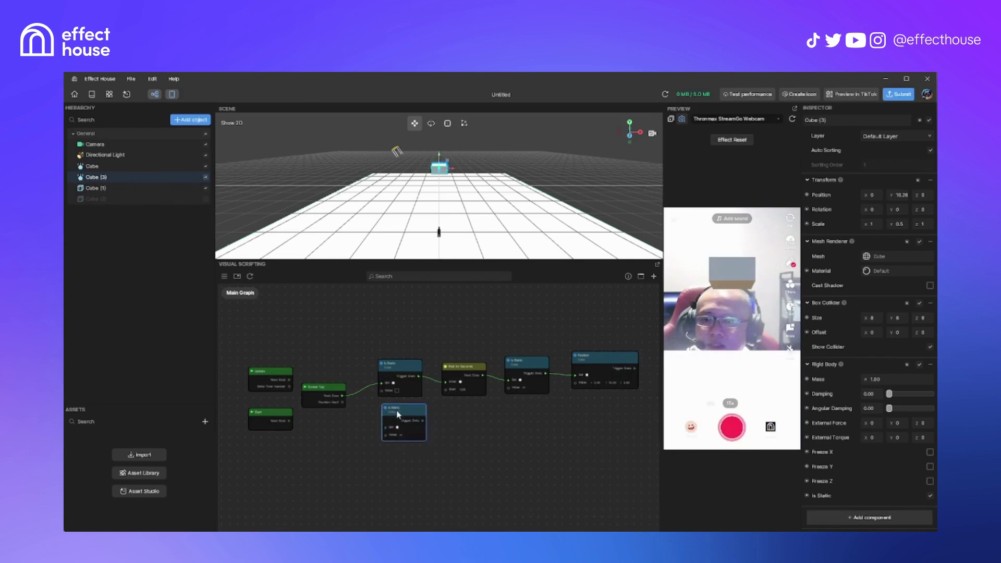
drag(341, 395, 380, 430)
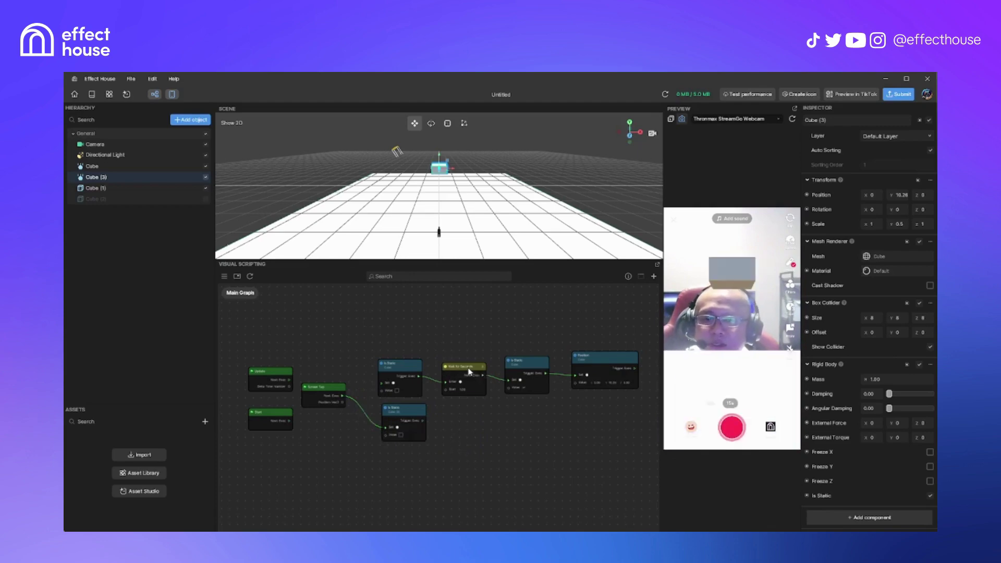
Duplicate the Wait for Seconds and lower Is Static nodes, and chain the copies after the lower Is Static node, with the last Value on.
key(ctrl+d)
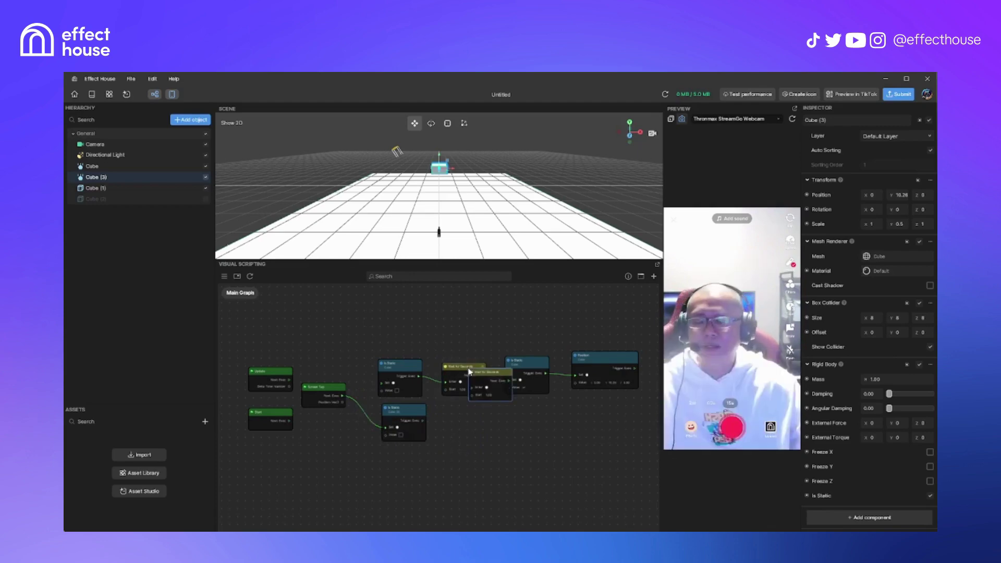
drag(486, 375, 446, 428)
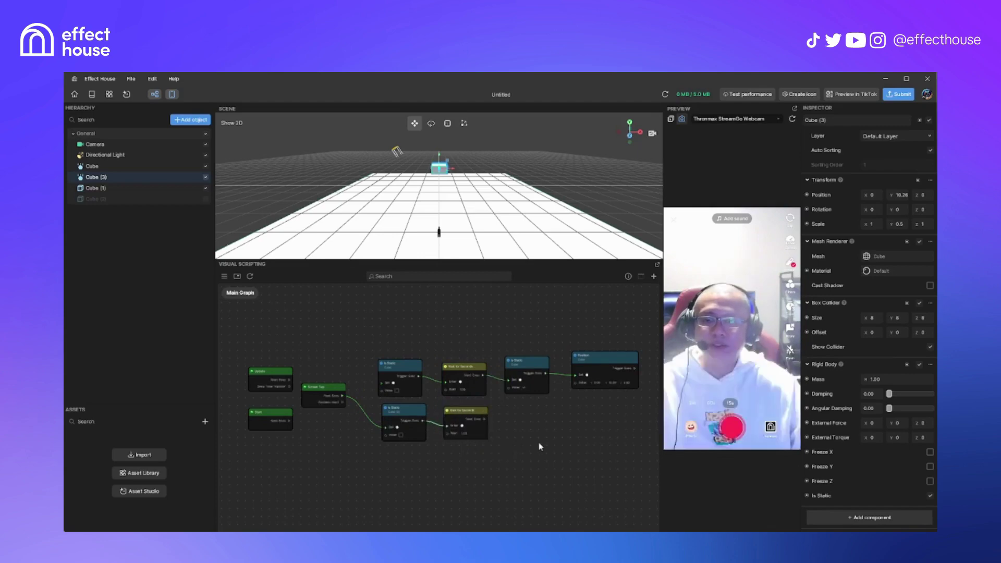
scroll(502, 427, right, 2)
click(398, 412)
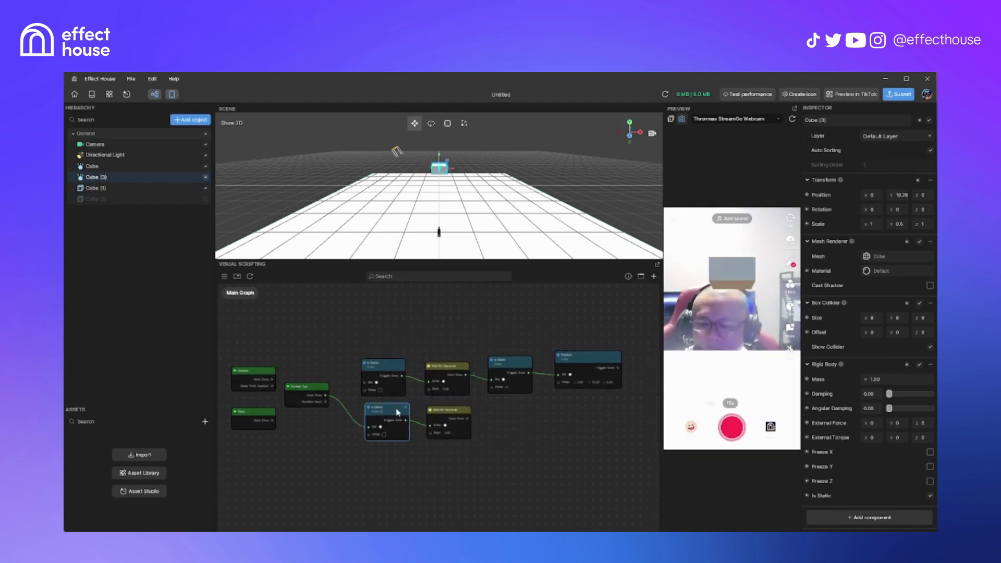
key(ctrl+c)
key(ctrl+v)
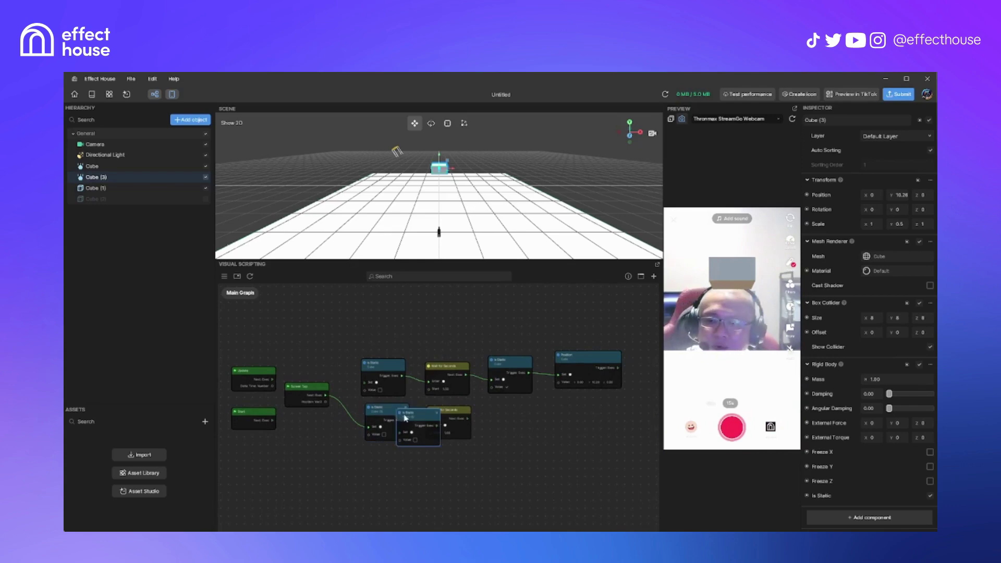
drag(398, 411, 491, 414)
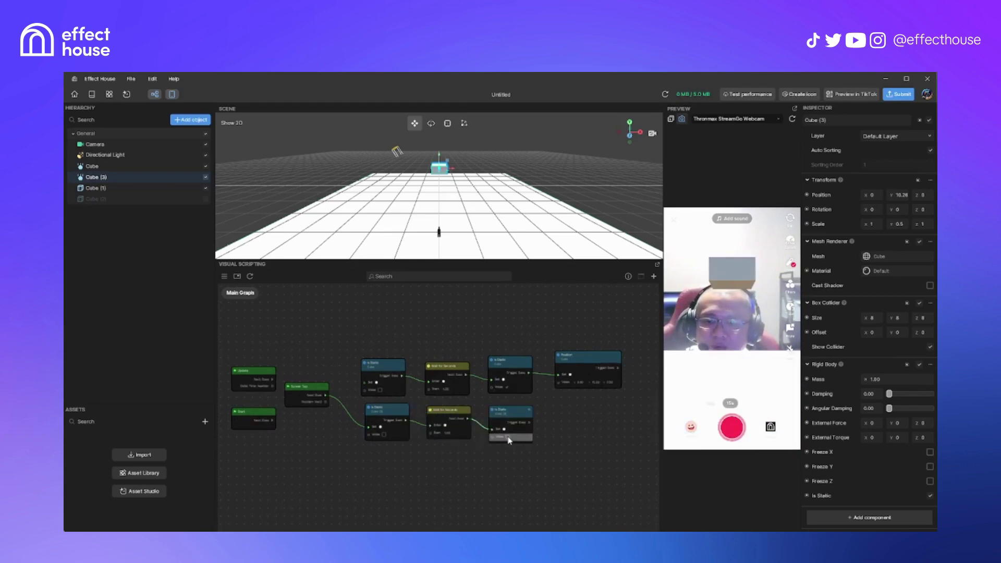
Add a Set Position node for the duplicated cube, connect it after the last lower Is Static node, and test the drop in the preview.
click(806, 195)
click(827, 218)
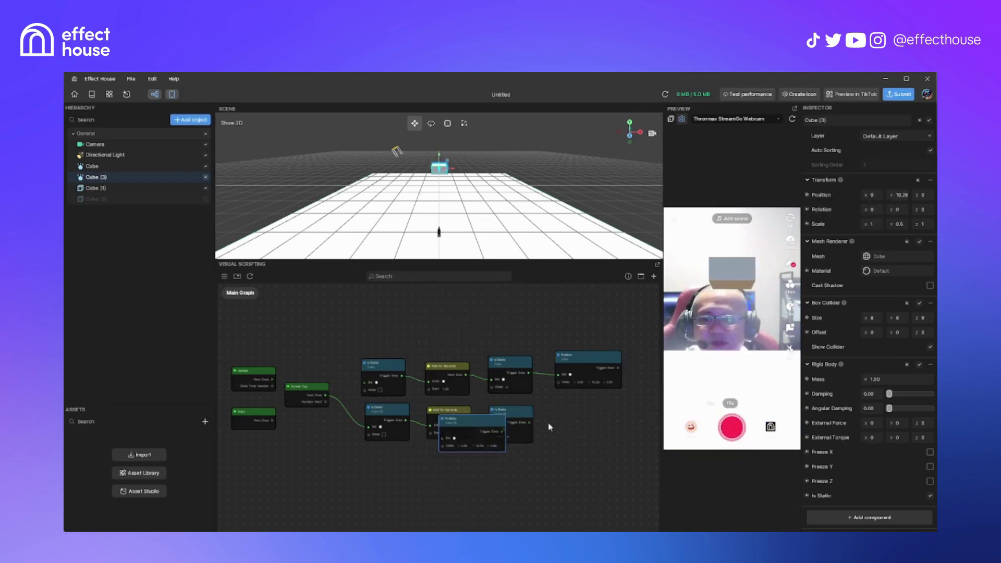
drag(475, 424, 594, 412)
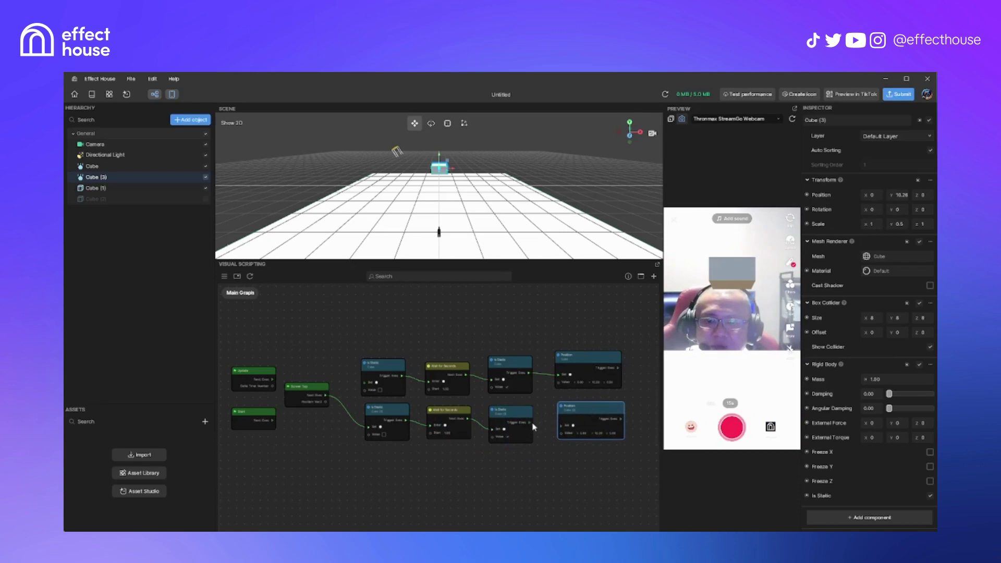
drag(531, 423, 561, 425)
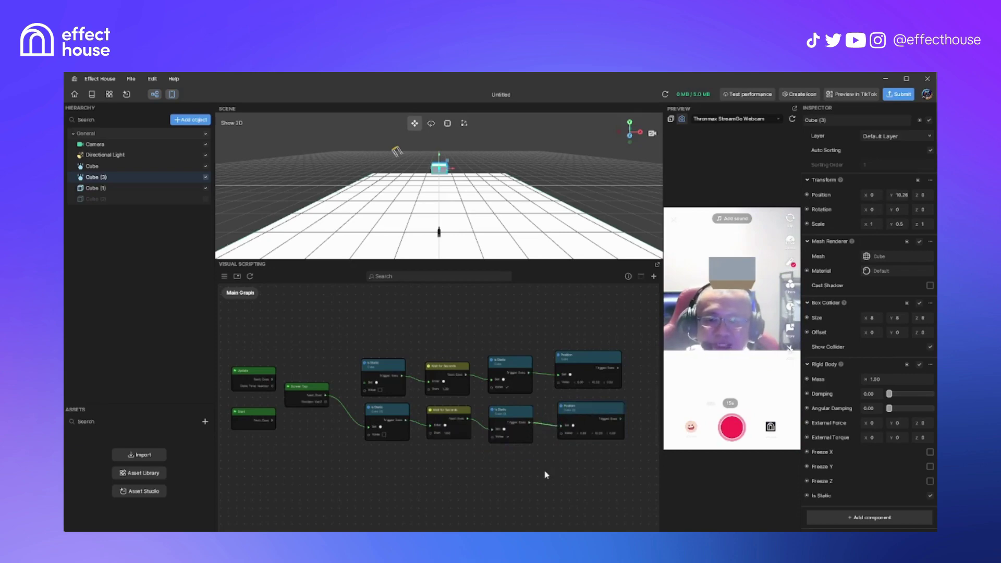
click(729, 318)
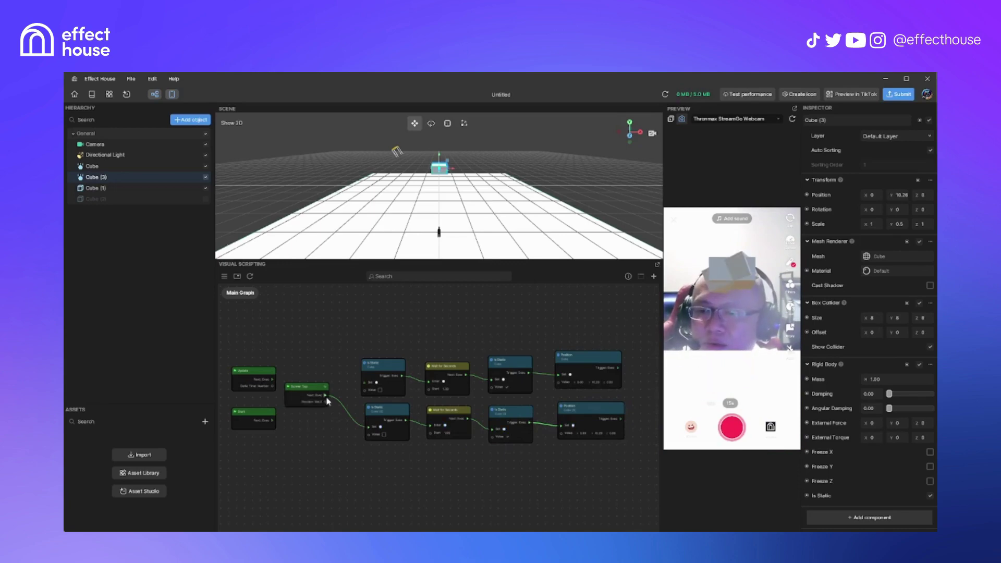
Add a Sequence node fed by Screen Tap's Next output.
mouse_move(327, 396)
mouse_down()
mouse_move(366, 385)
mouse_move(309, 401)
mouse_move(329, 399)
mouse_move(331, 412)
mouse_move(329, 403)
mouse_up()
text(se)
click(349, 428)
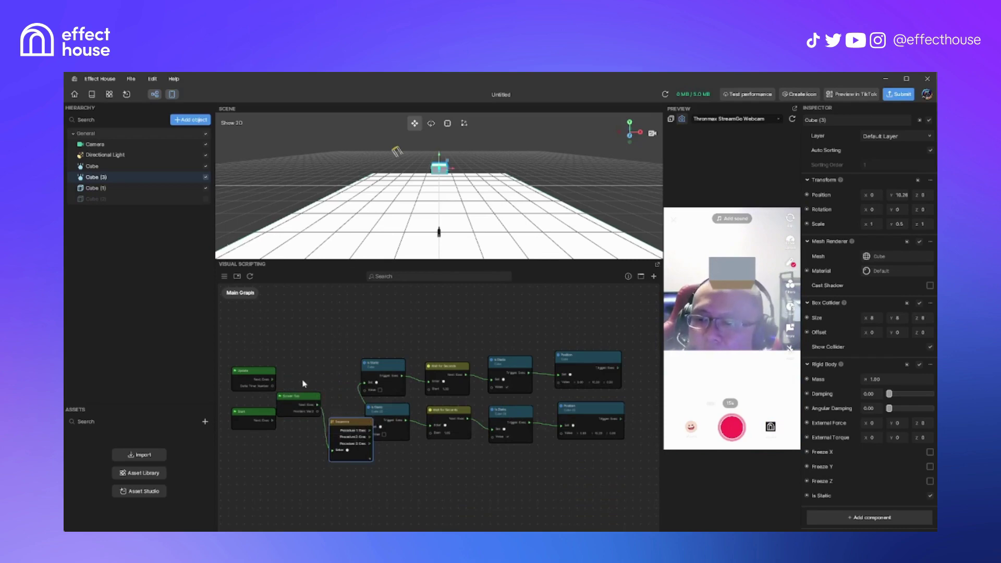
Spread out the Update, Start, Screen Tap and Sequence nodes, connect the Sequence outputs to both Is Static chains, and reset the preview.
middle_drag(304, 380, 365, 380)
drag(325, 370, 273, 362)
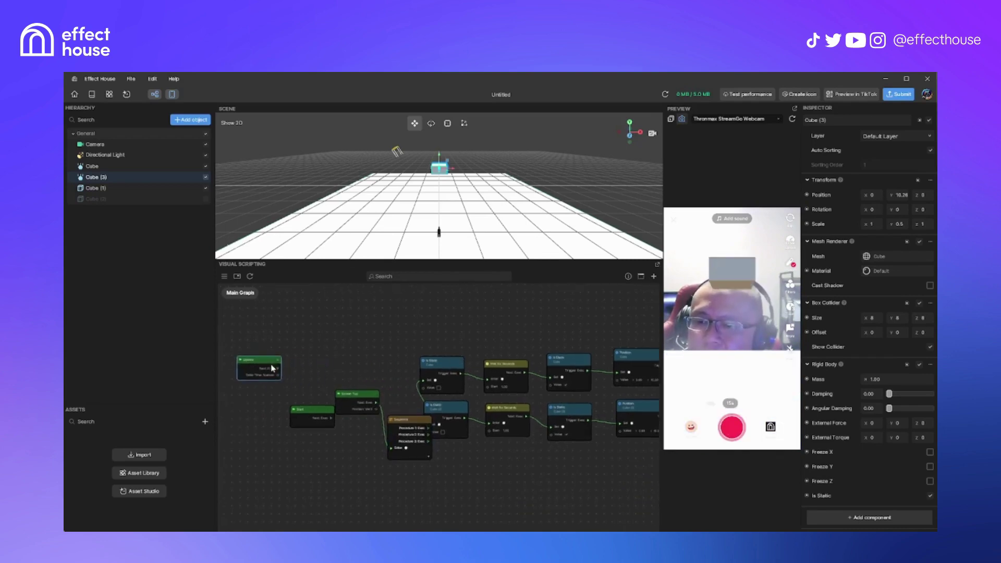
drag(310, 412, 266, 408)
drag(353, 396, 300, 390)
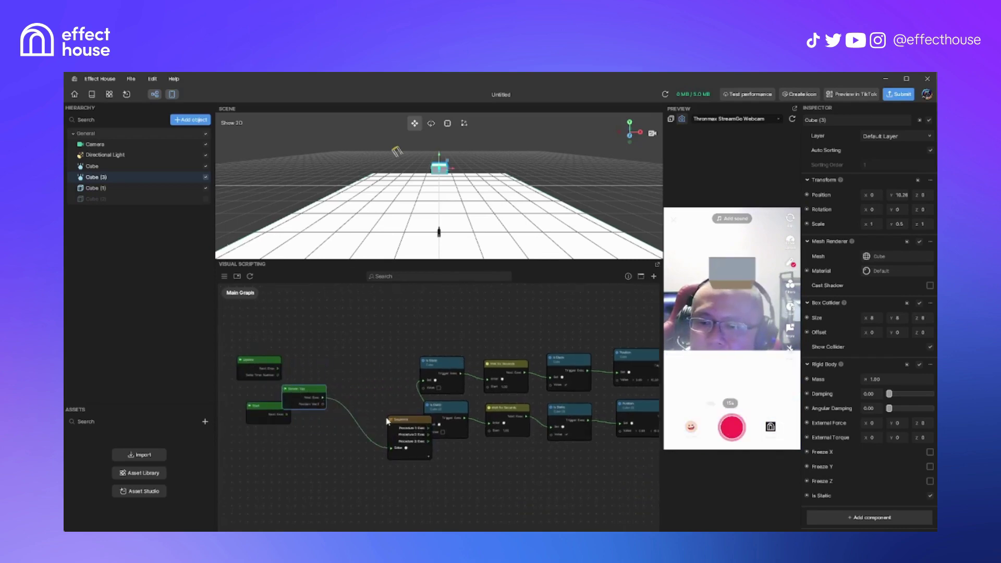
drag(388, 421, 358, 391)
click(399, 408)
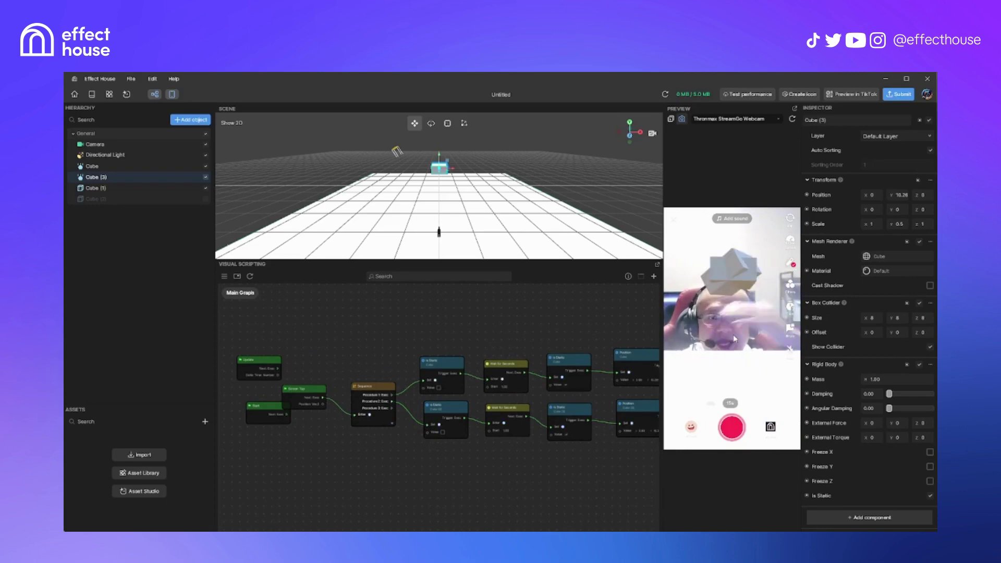
click(791, 119)
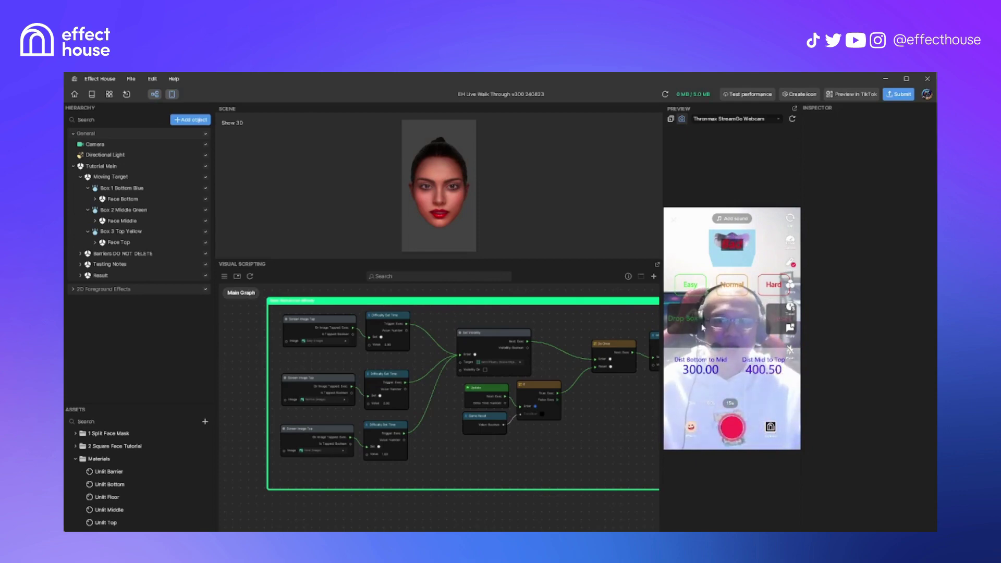
Play the finished box-stacking game in the preview on Easy difficulty, drop a box, and reset the game.
click(691, 285)
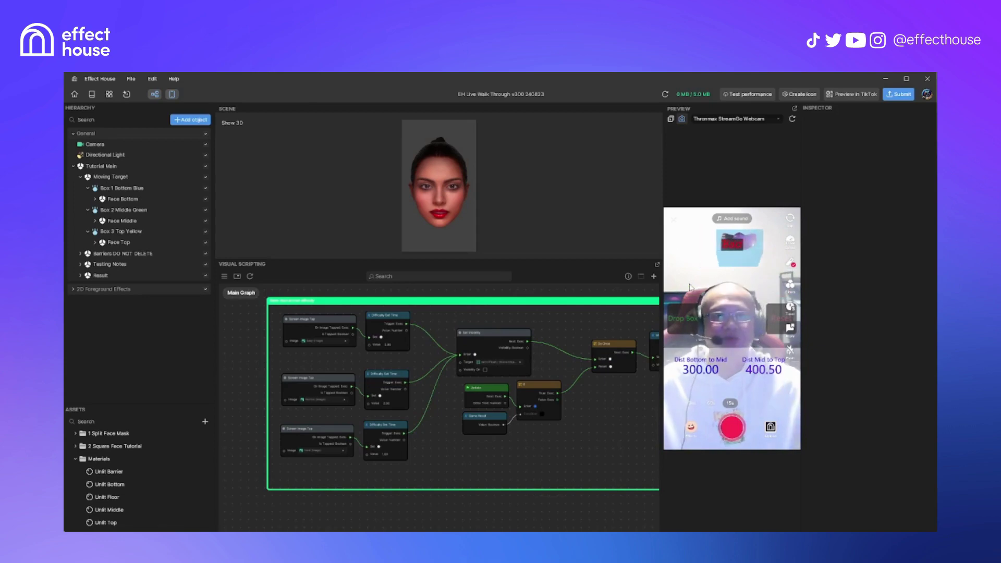
click(686, 317)
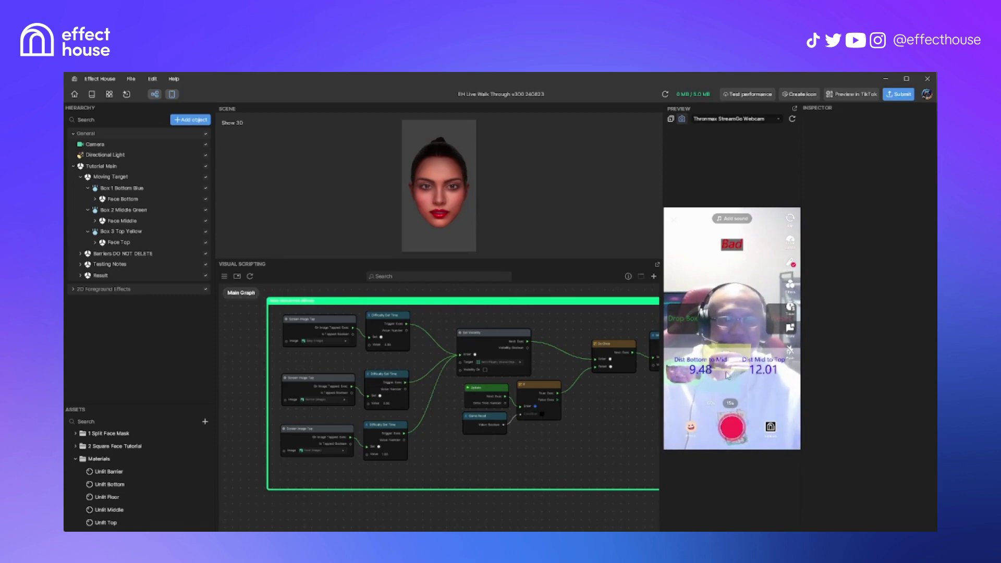
click(778, 320)
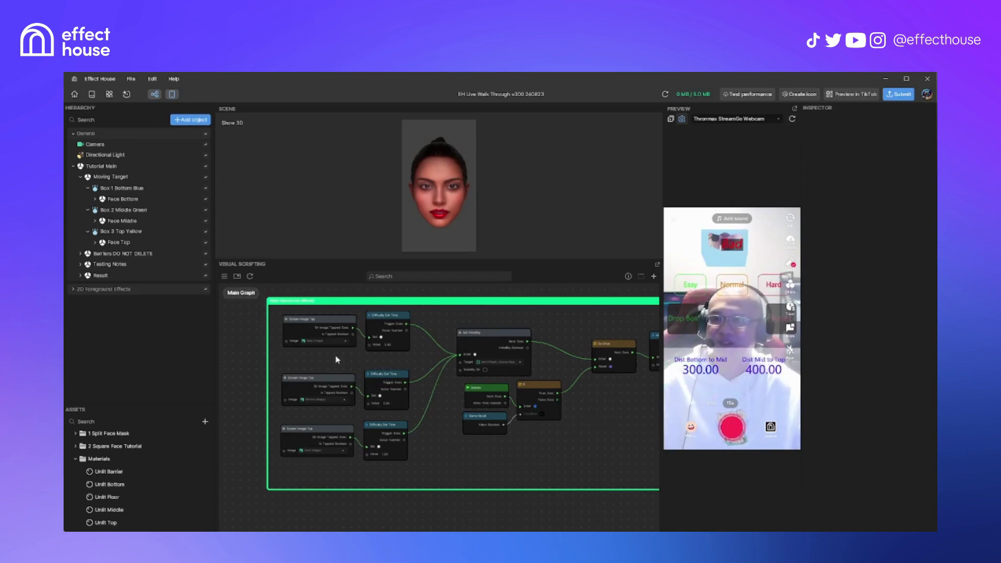
Examine the overall layout of the grouped node sections in the finished game's main graph.
scroll(342, 364, down, 1)
scroll(481, 442, down, 5)
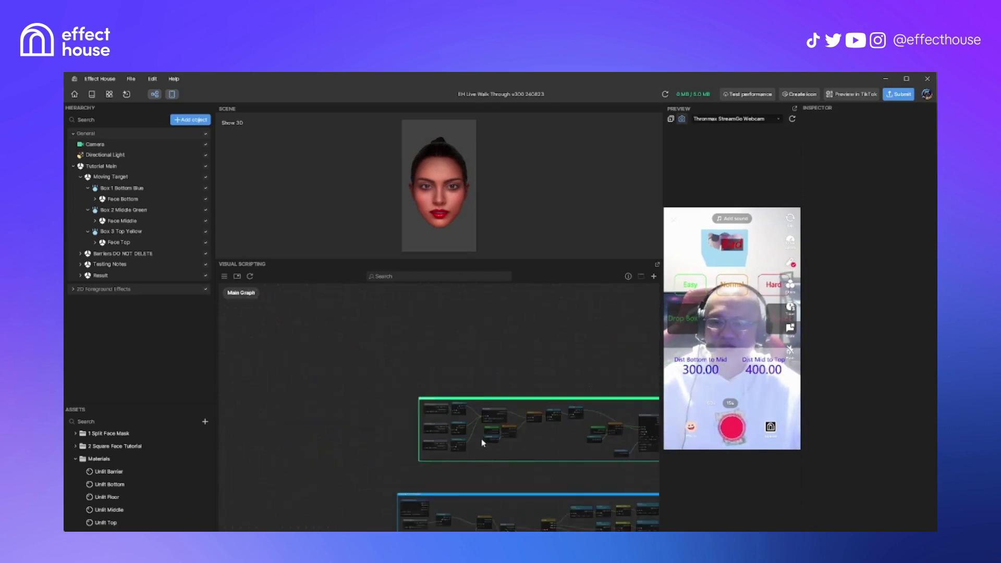
middle_drag(552, 483, 447, 424)
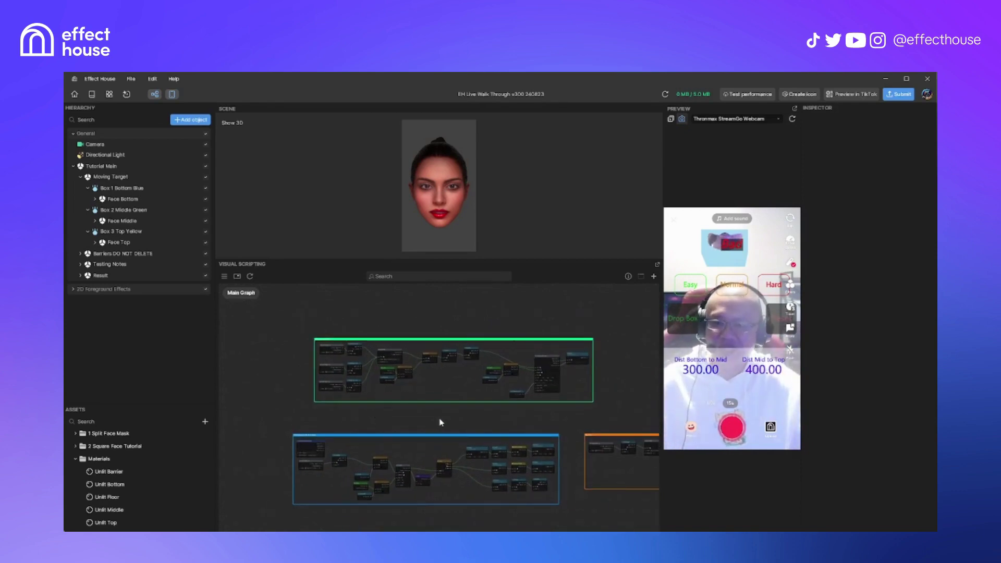
middle_drag(439, 418, 438, 419)
scroll(438, 391, up, 3)
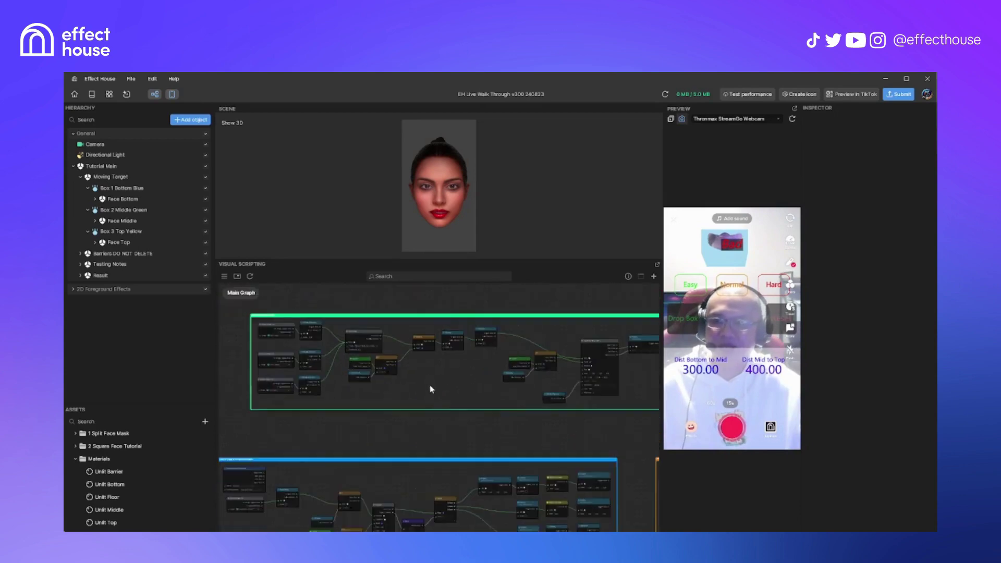
scroll(431, 389, down, 2)
scroll(430, 385, down, 3)
middle_drag(497, 461, 490, 423)
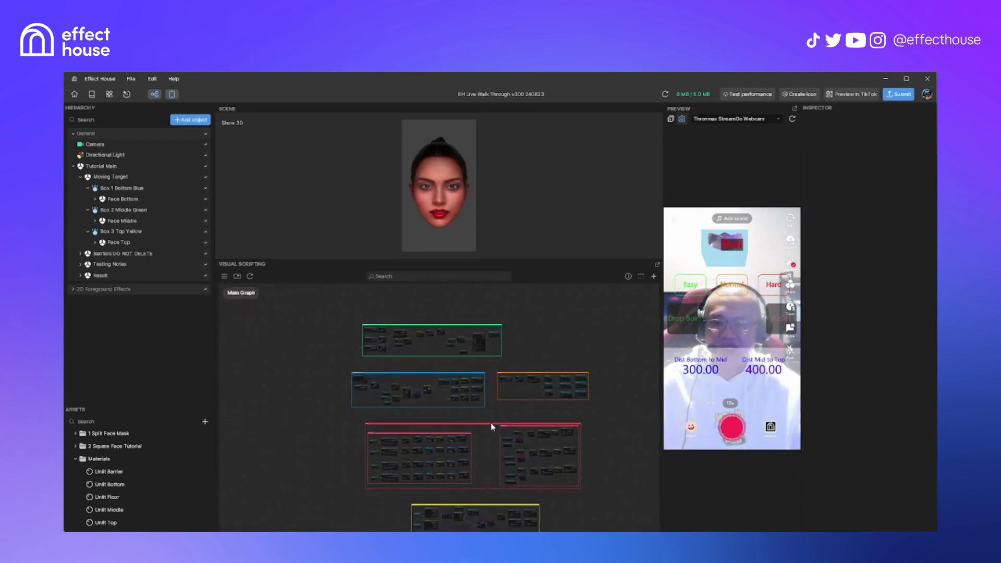
middle_drag(442, 364, 490, 438)
Examine the Screen Image Tap and Difficulty Set Time nodes in the game-start group, and expand the 2D Foreground Effects objects.
scroll(419, 407, up, 5)
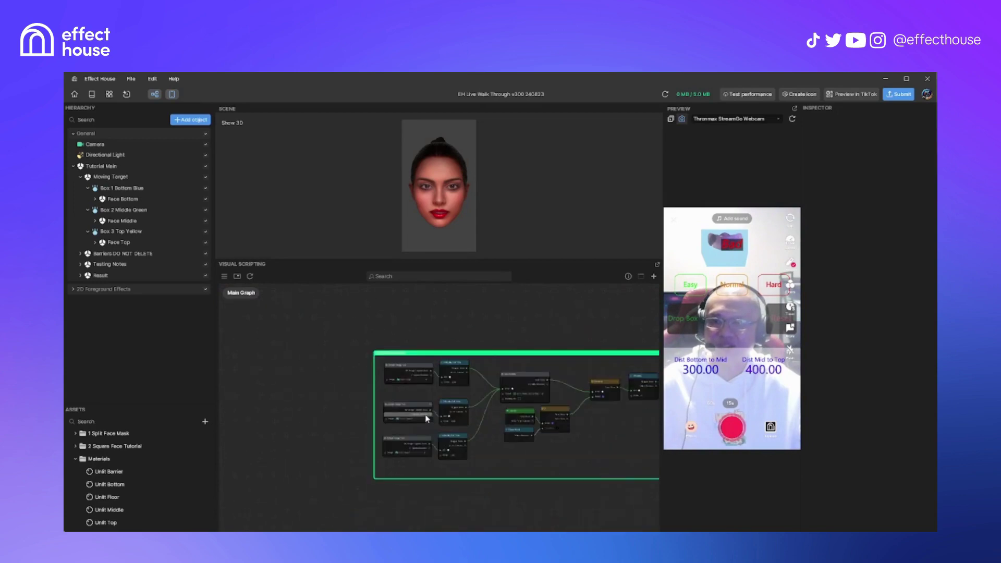
scroll(412, 392, up, 1)
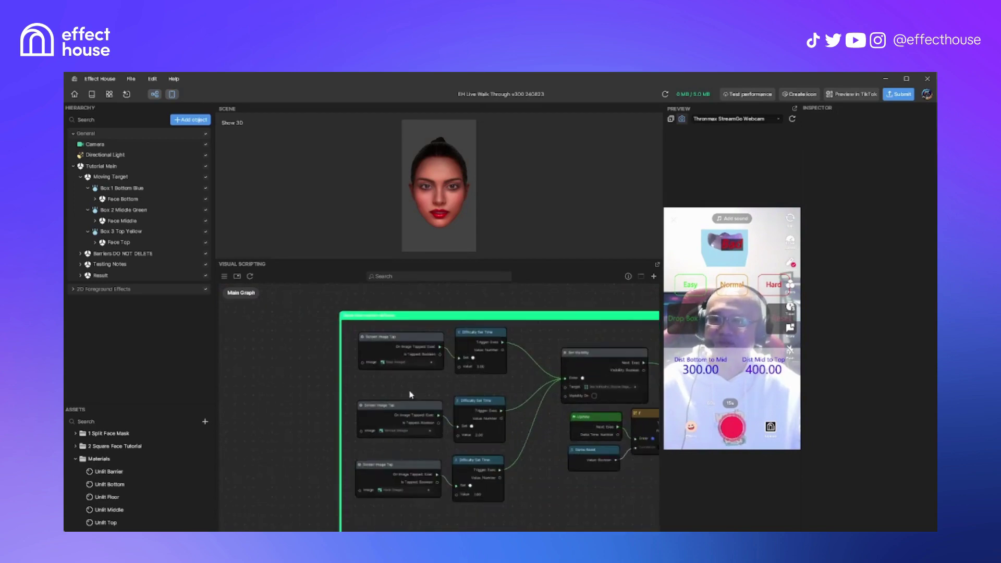
scroll(411, 394, up, 1)
scroll(346, 326, up, 1)
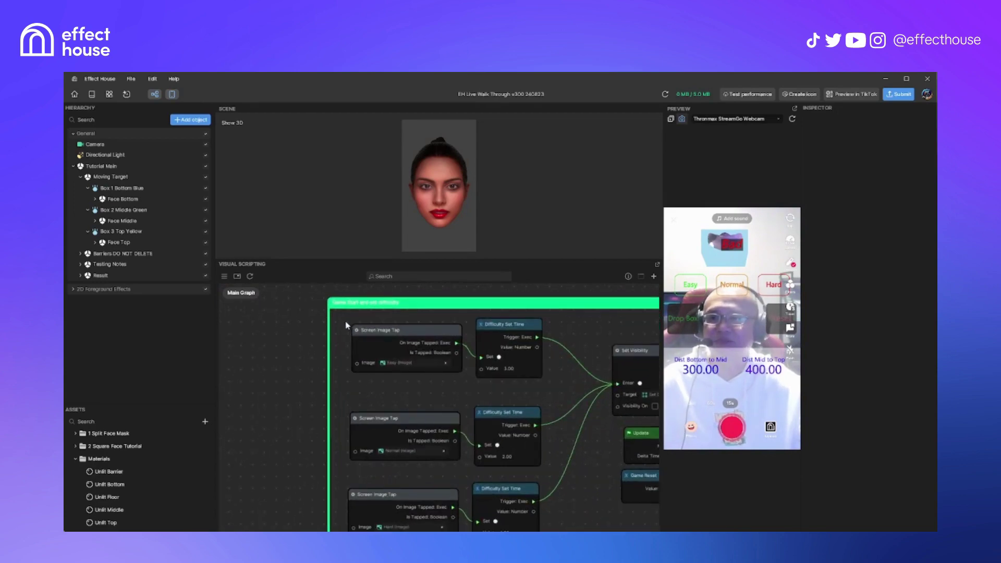
scroll(409, 399, down, 1)
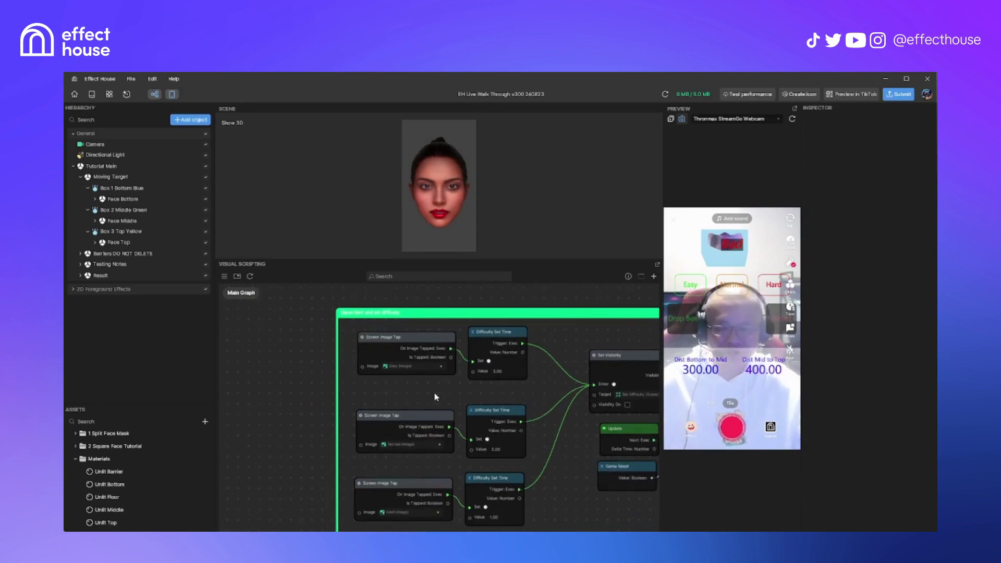
middle_drag(433, 394, 429, 390)
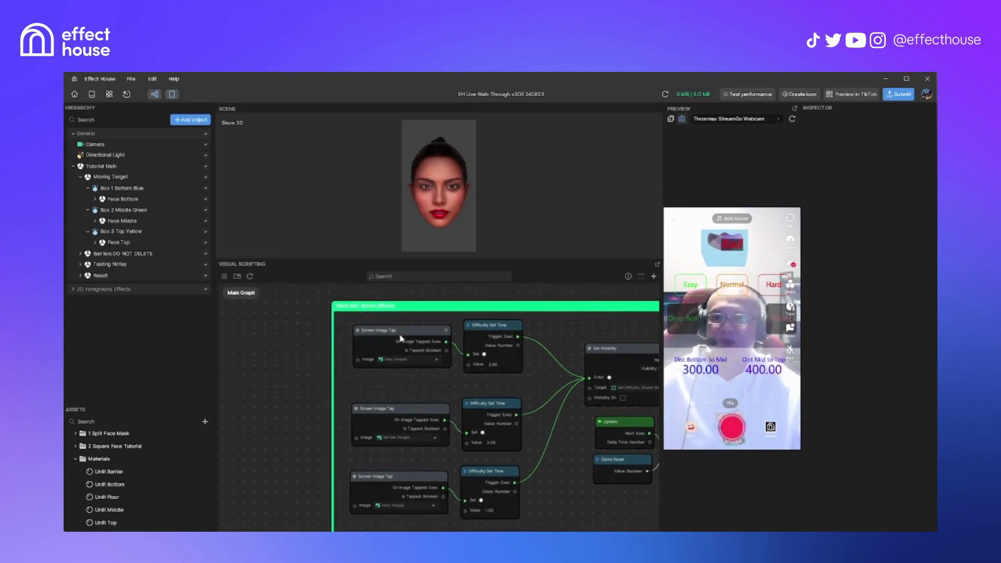
click(73, 290)
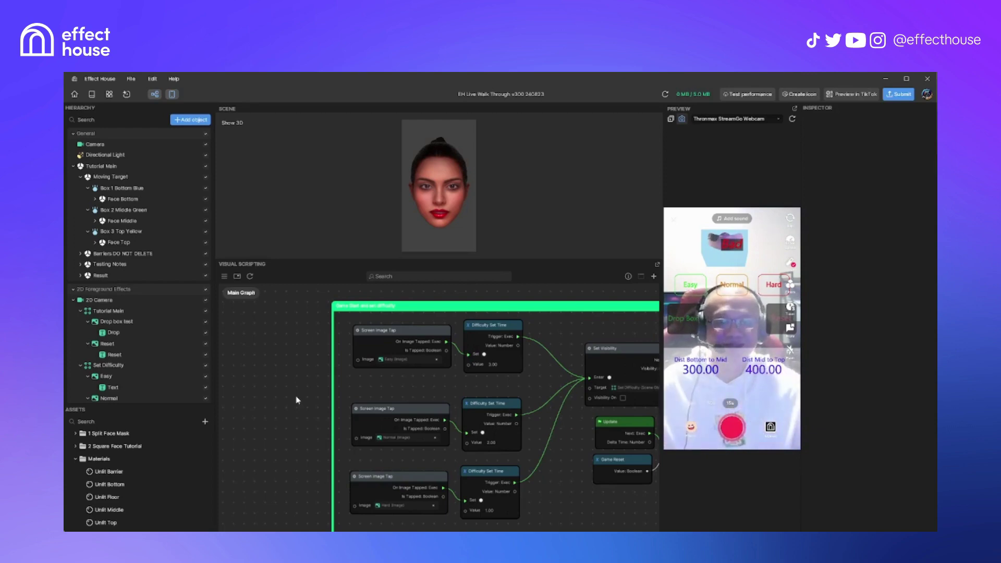
scroll(420, 411, up, 1)
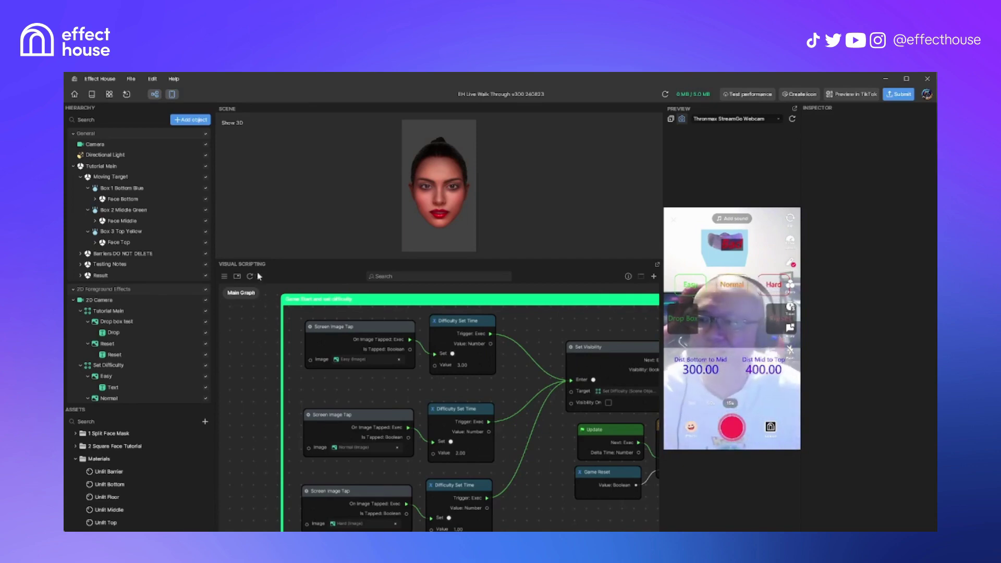
Show the graph's variables list, add a new variable named Test, and view its details before hiding them.
click(224, 276)
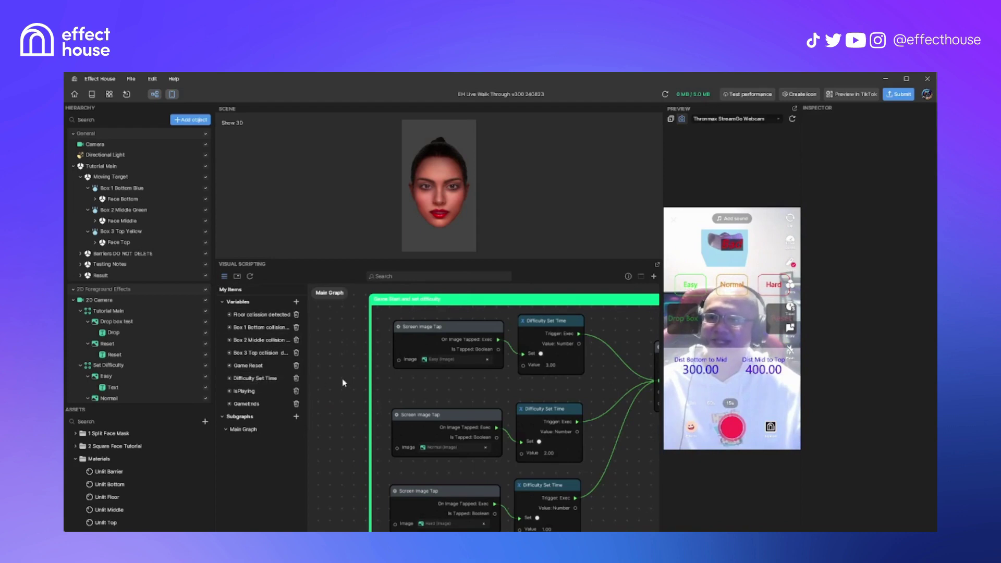
click(296, 303)
double_click(272, 415)
text(Variable 0)
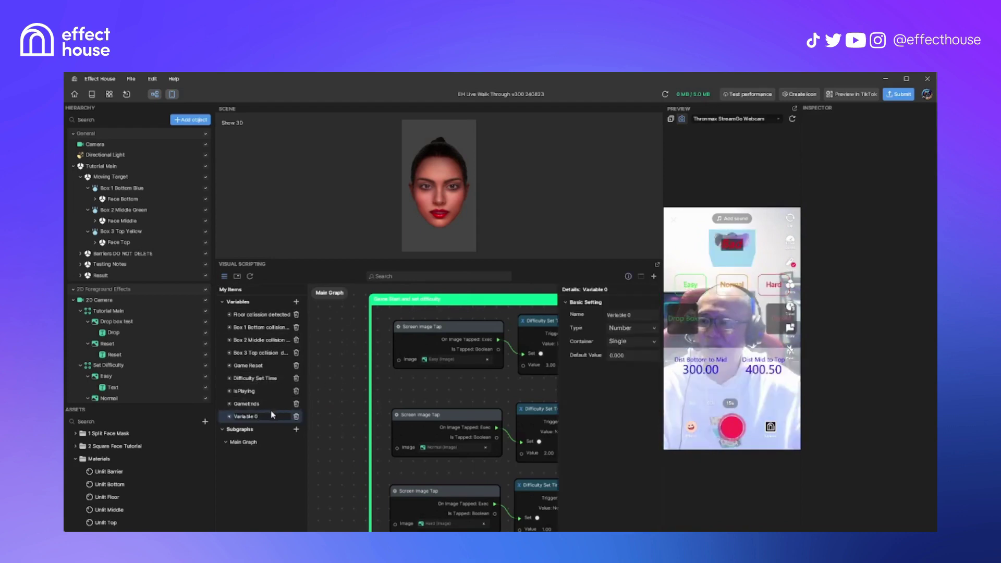
key(BackSpace)
key(BackSpace)
key(BackSpace)
key(BackSpace)
key(BackSpace)
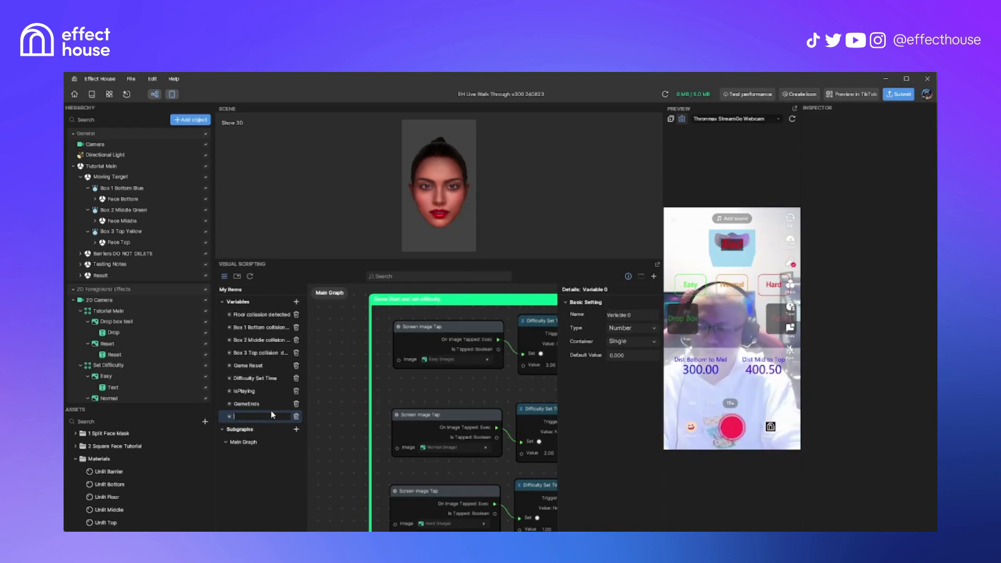
text(Test)
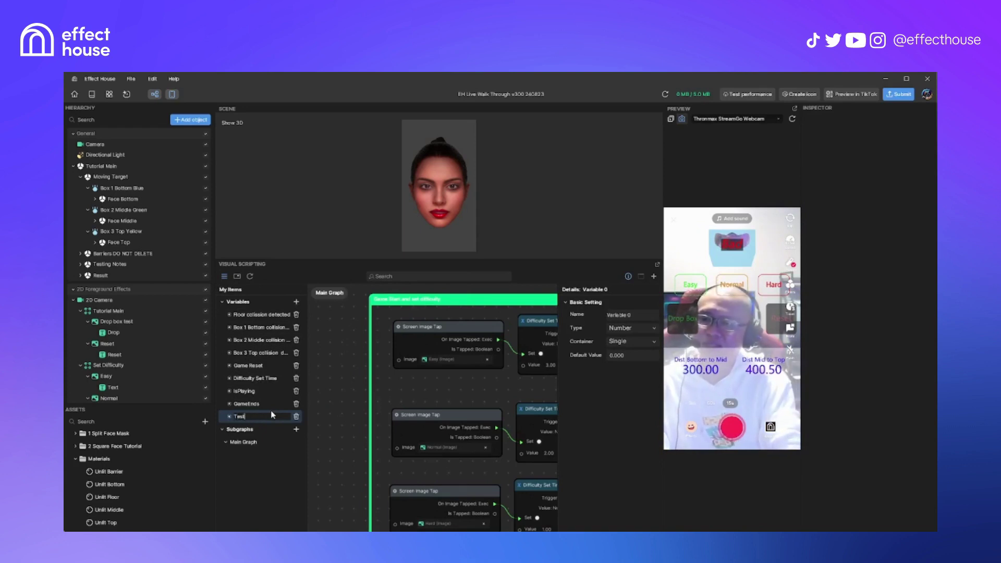
key(Return)
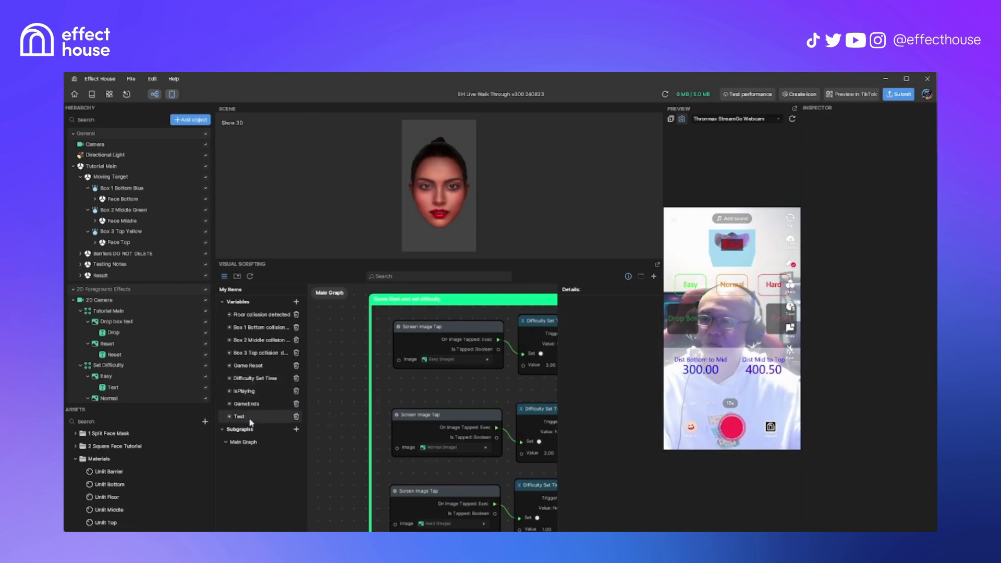
click(249, 419)
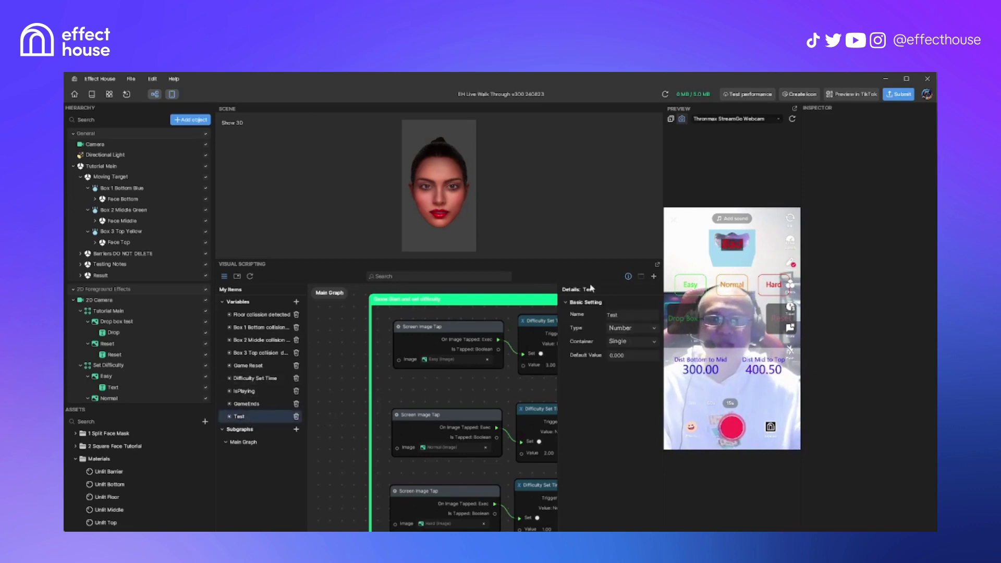
click(627, 277)
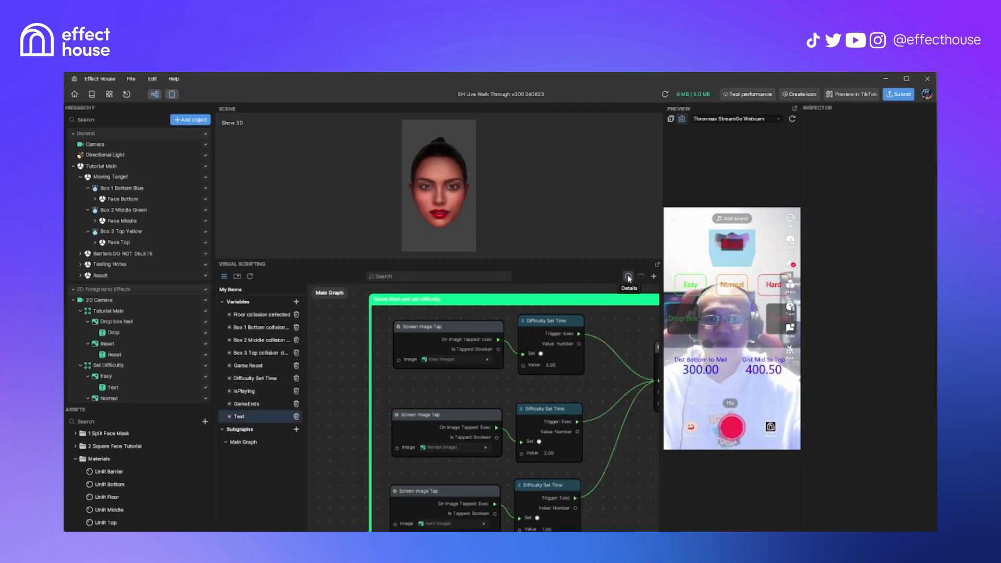
Show the Test variable's details, try the Boolean type, return it to Number, review the available types, and hide the details.
click(628, 277)
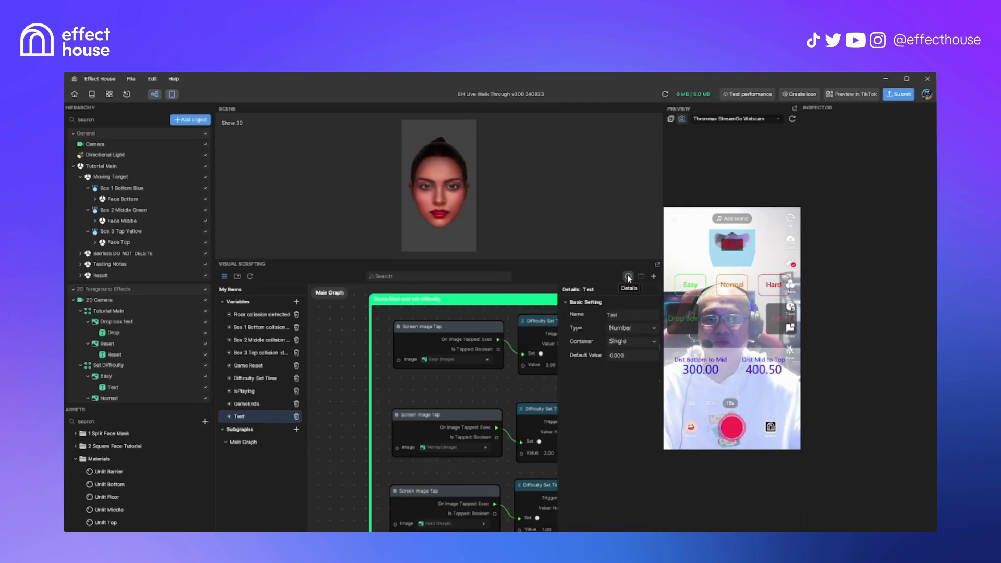
click(627, 329)
click(628, 355)
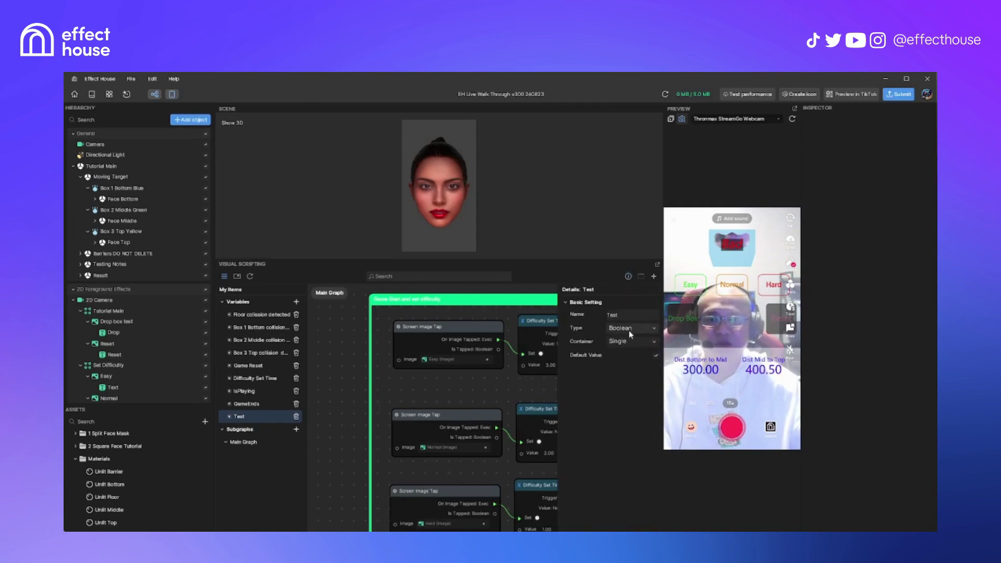
click(628, 330)
click(628, 345)
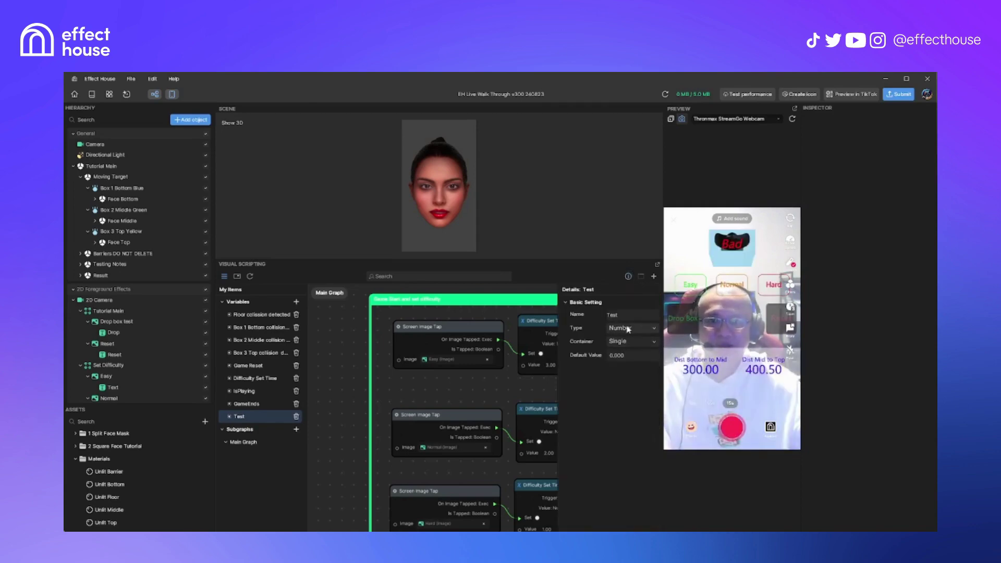
click(628, 329)
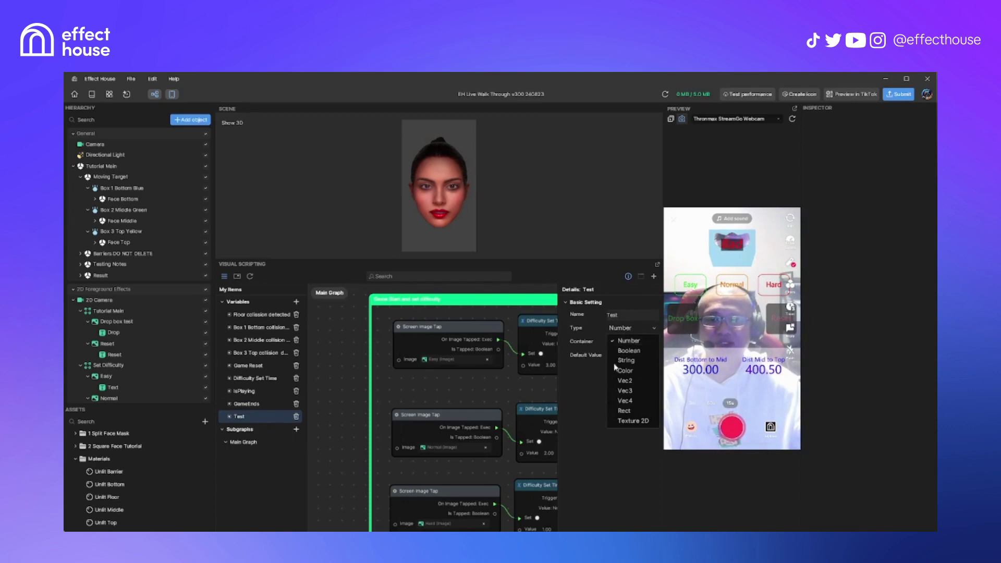
click(627, 341)
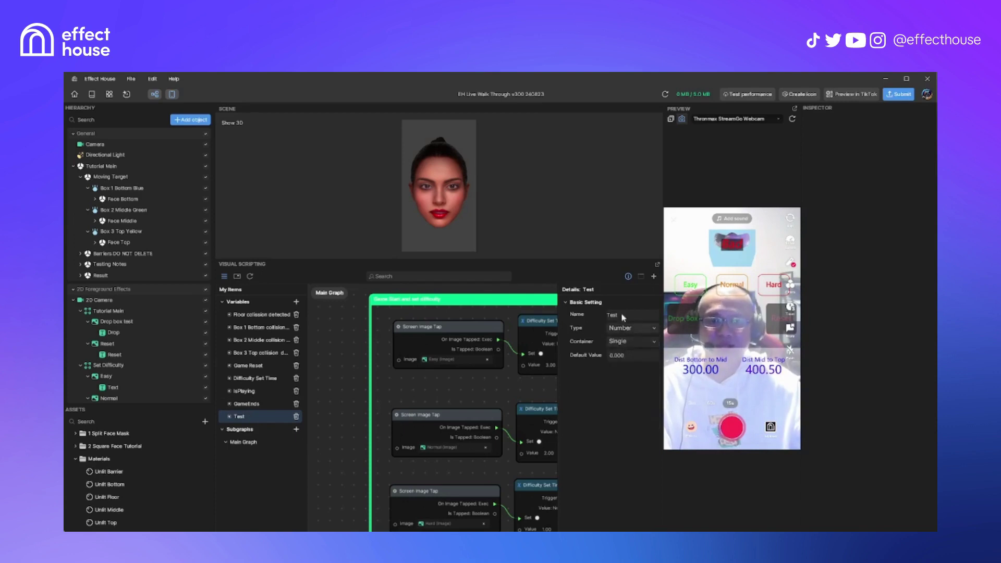
click(628, 277)
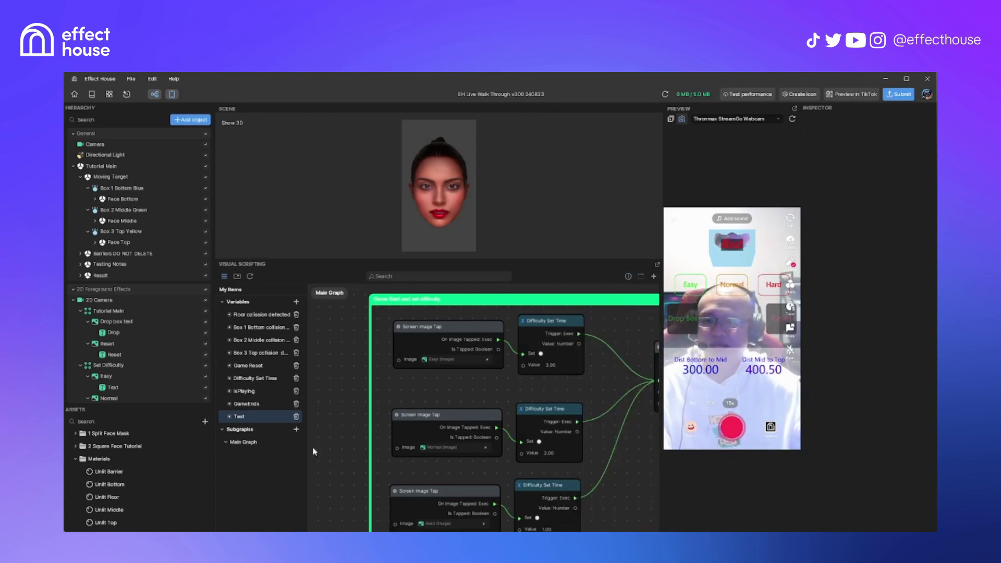
Add a Set variable node and a Get variable node for Test to the graph, and delete both nodes.
click(229, 420)
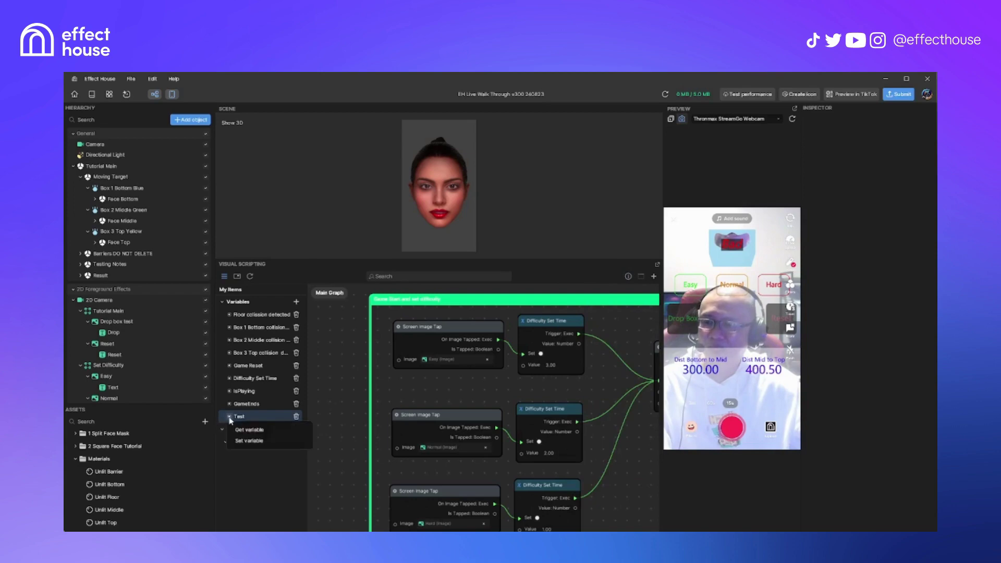
click(255, 442)
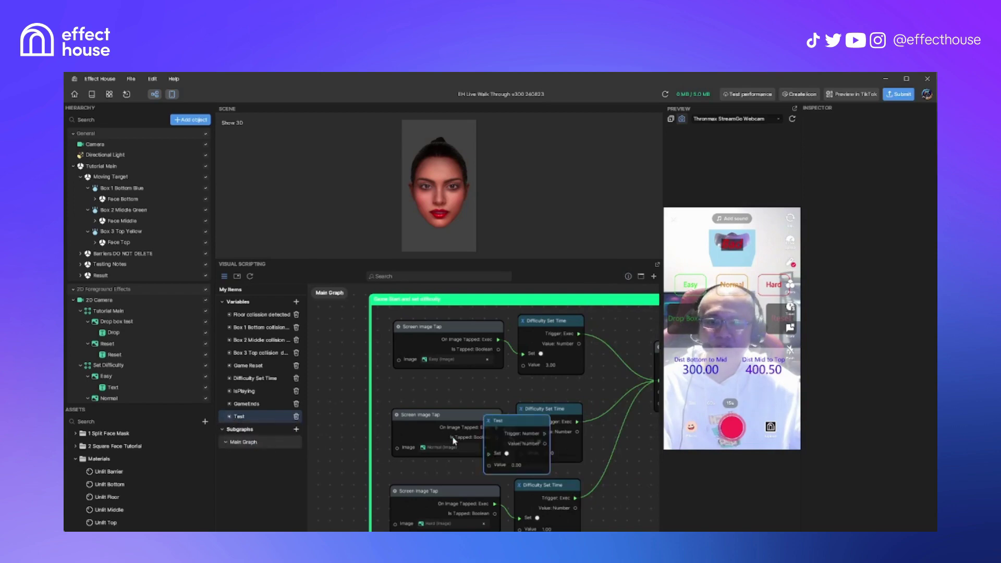
click(230, 419)
click(247, 431)
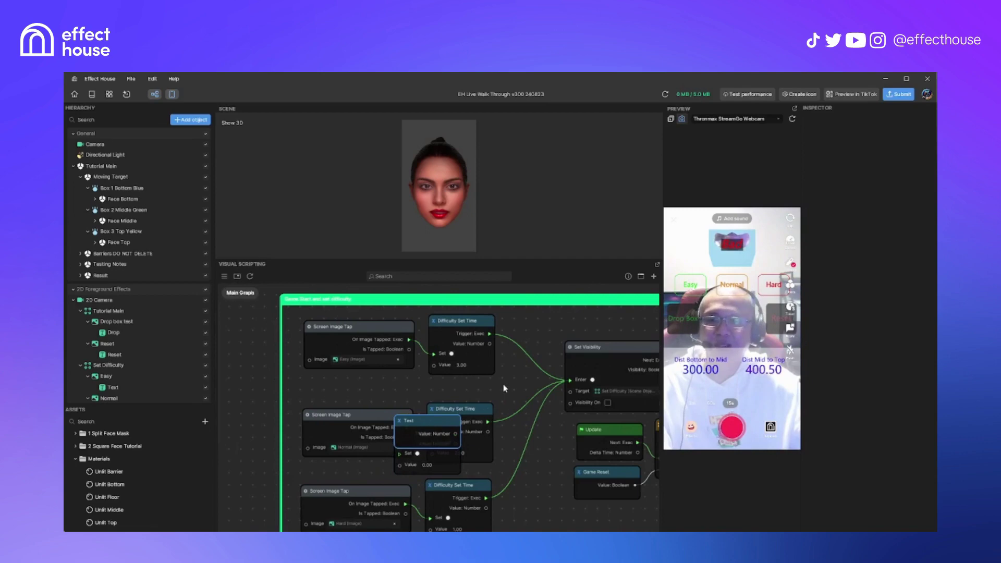
click(408, 424)
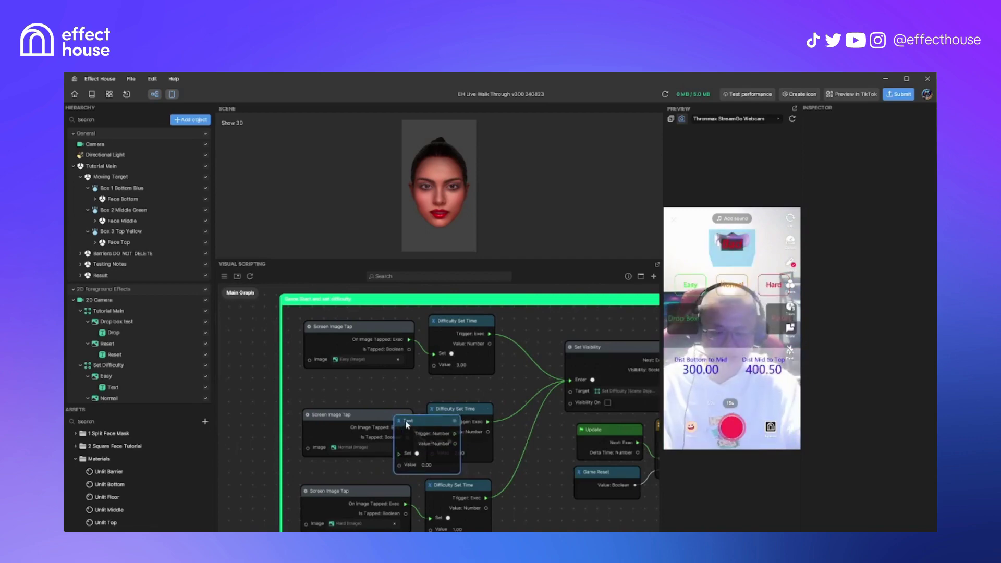
key(Delete)
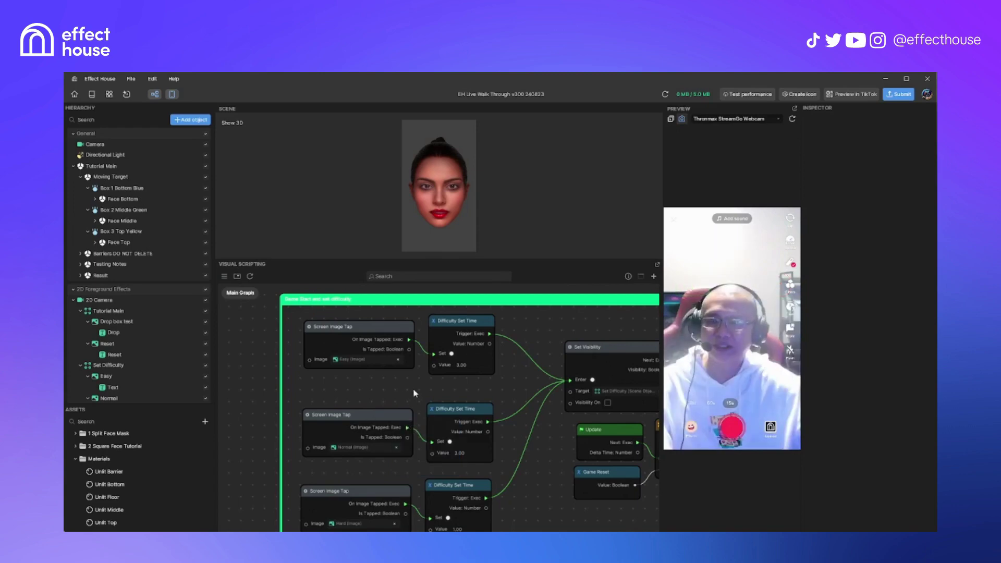
Test the Normal and Hard difficulties in the preview while viewing the Difficulty Set Time nodes, resetting the game after each.
scroll(485, 399, down, 3)
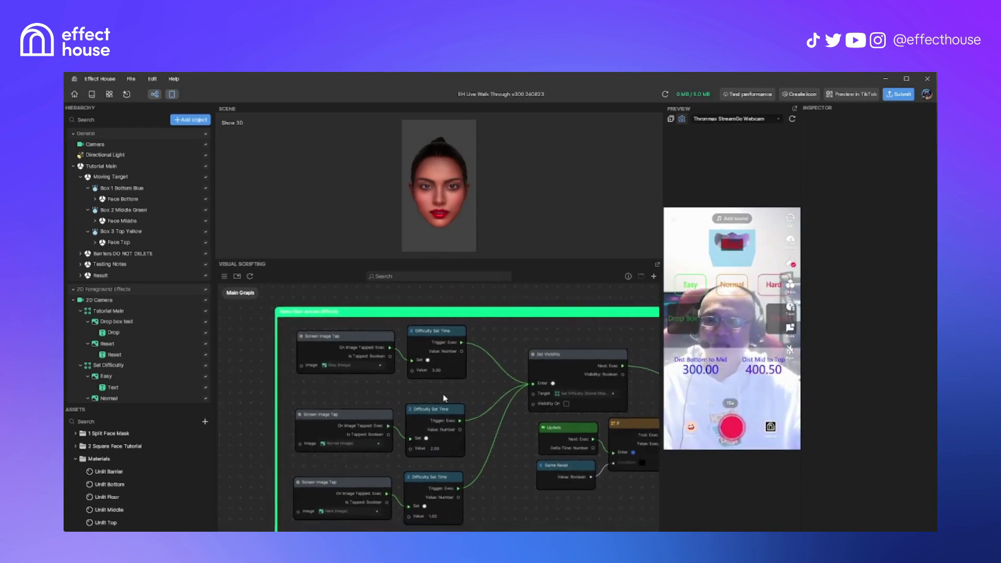
scroll(438, 397, up, 1)
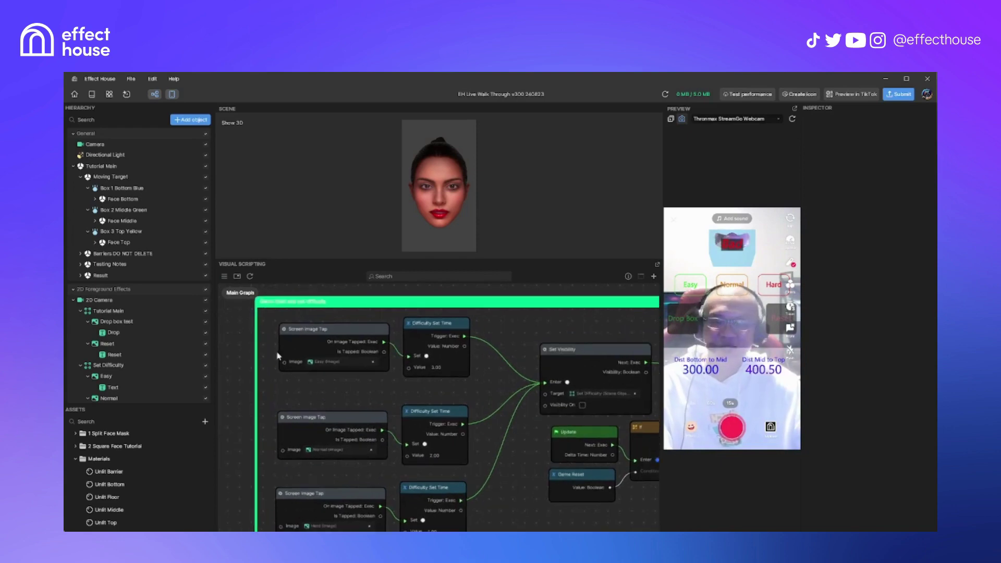
middle_drag(367, 481, 362, 467)
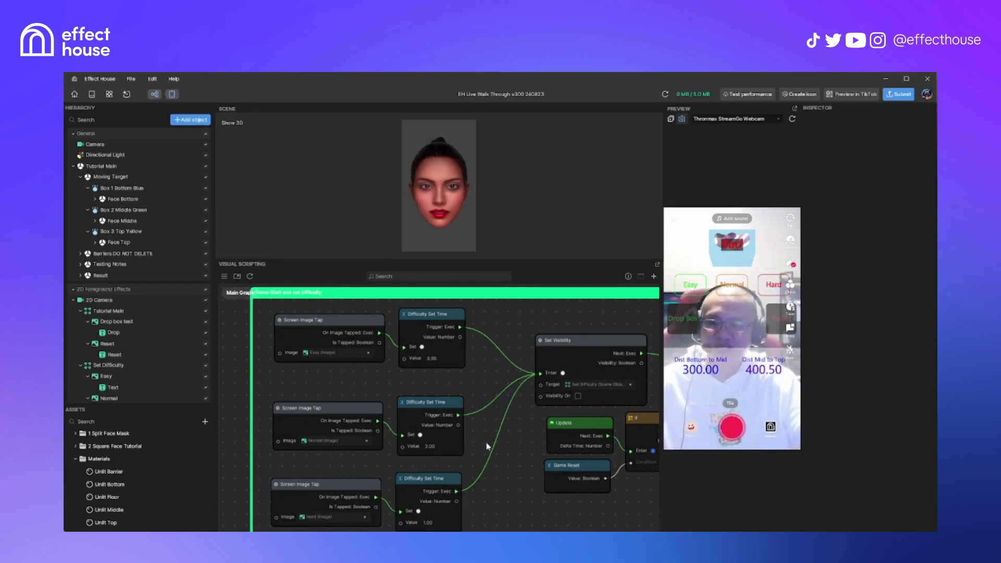
scroll(487, 446, down, 1)
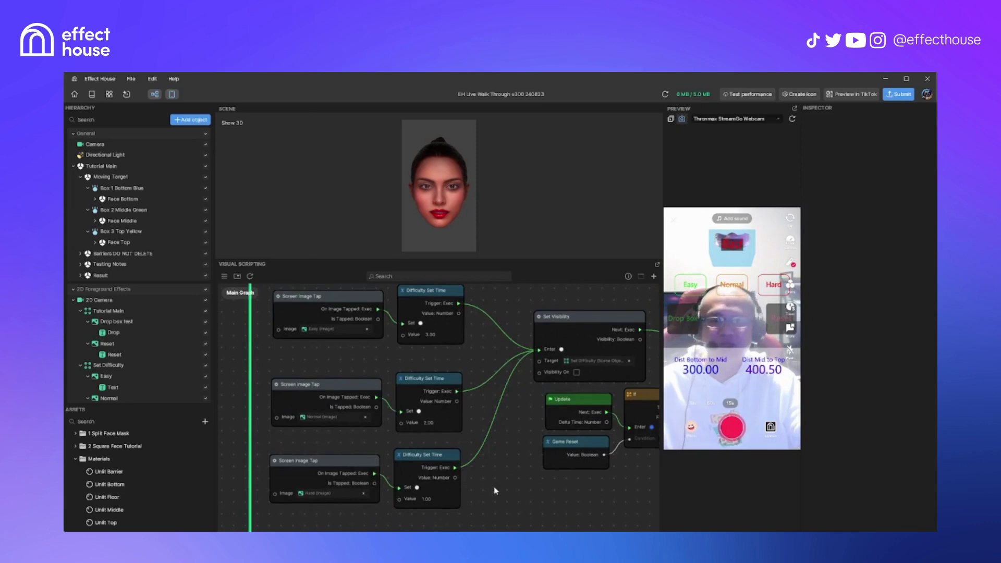
click(730, 285)
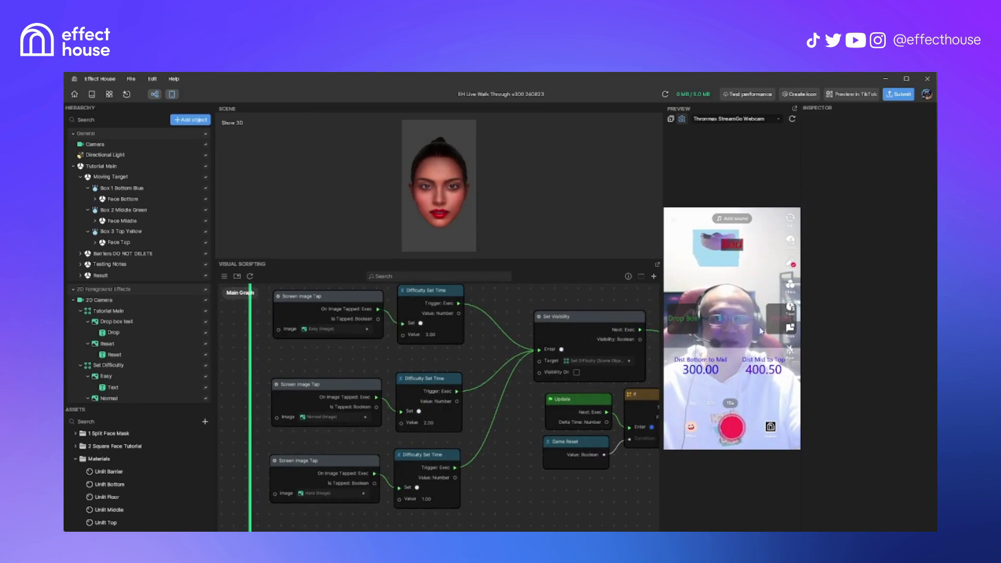
click(776, 319)
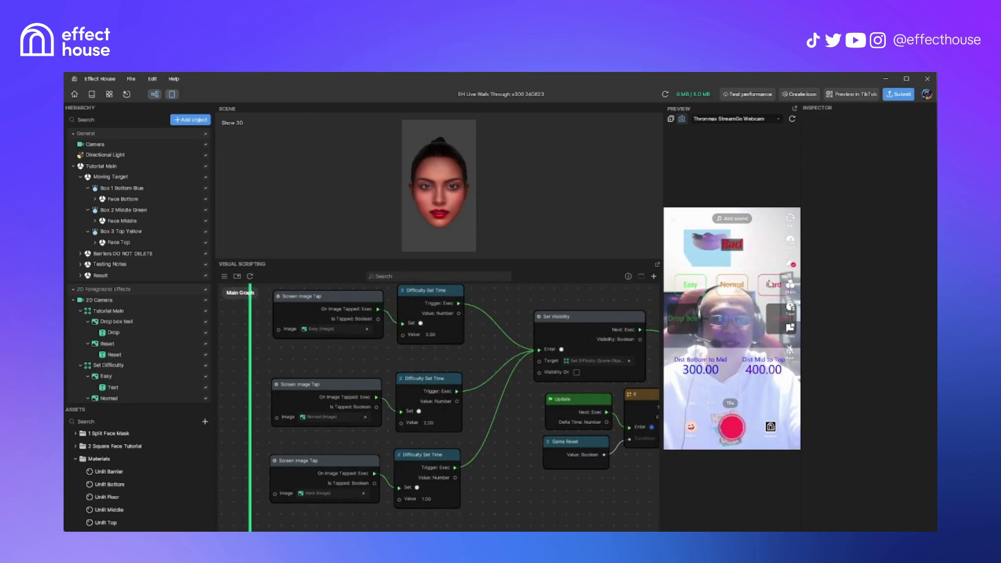
click(769, 284)
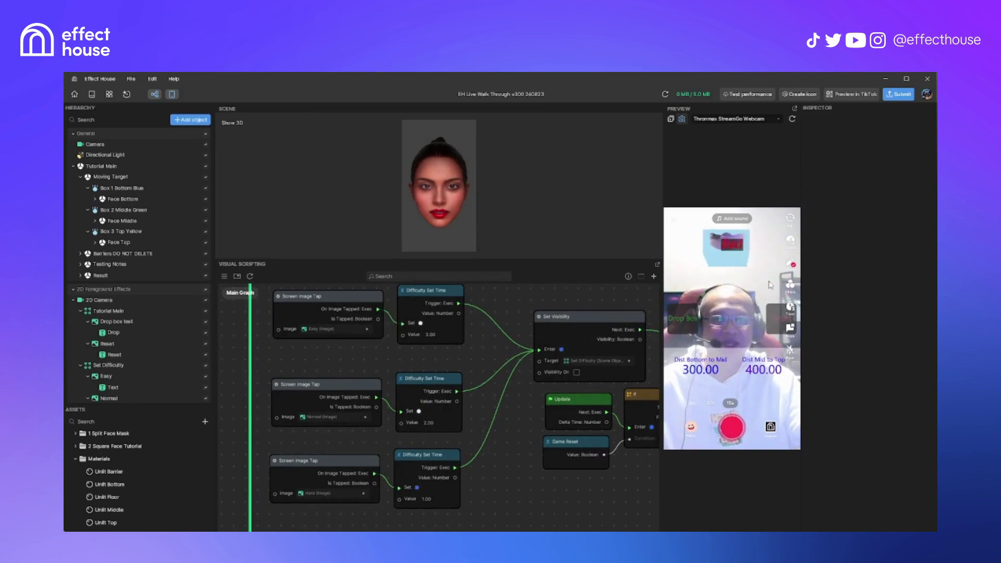
click(776, 322)
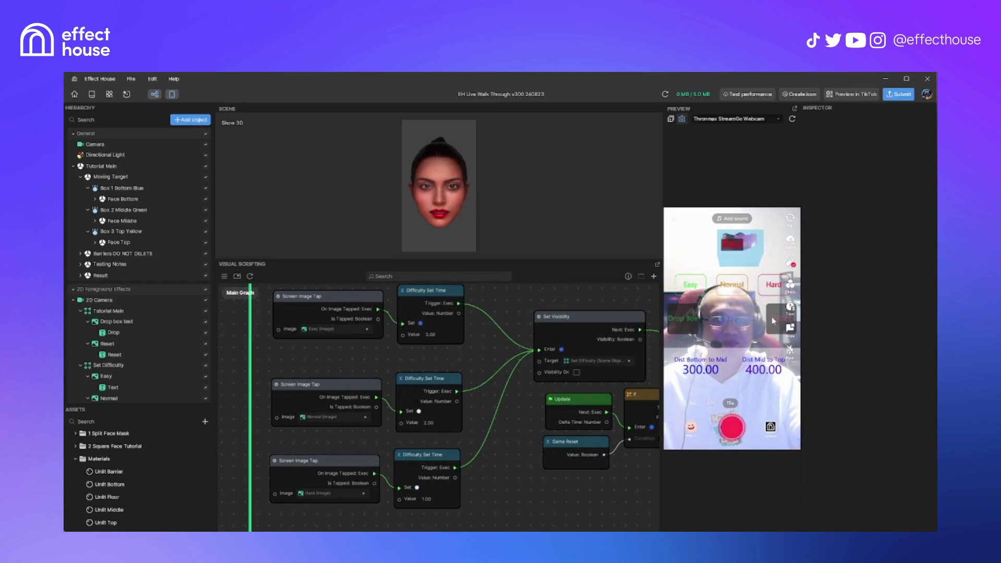
Examine the game-start chain from the Set Visibility node through Do Once to the IsPlaying and GameEnds nodes.
scroll(527, 449, down, 3)
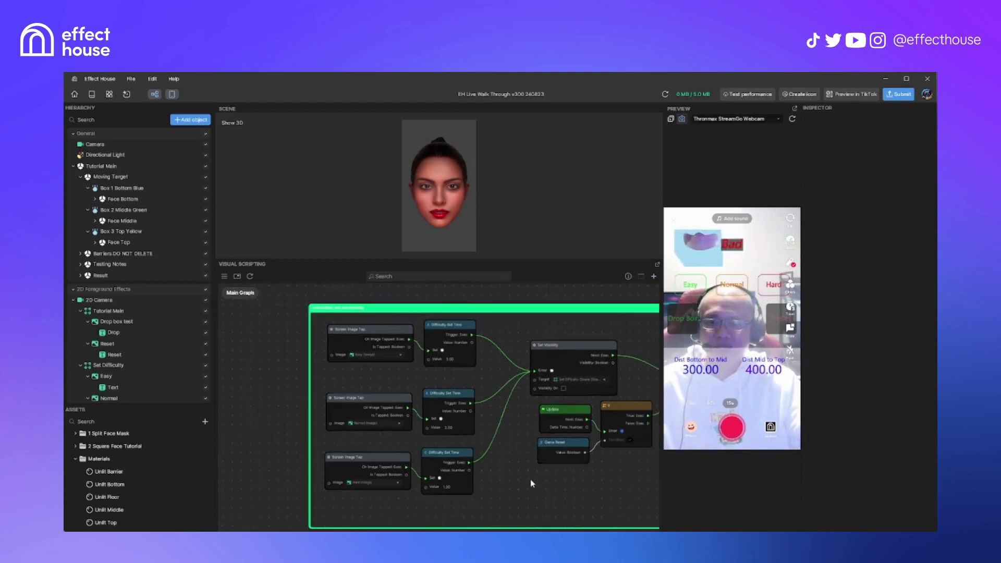
middle_drag(530, 480, 449, 439)
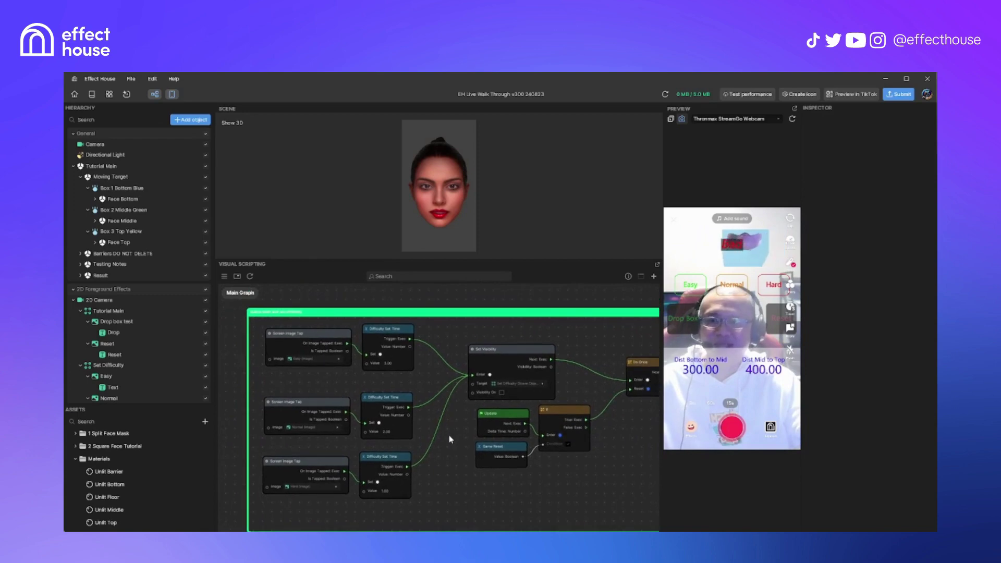
middle_drag(583, 344, 544, 362)
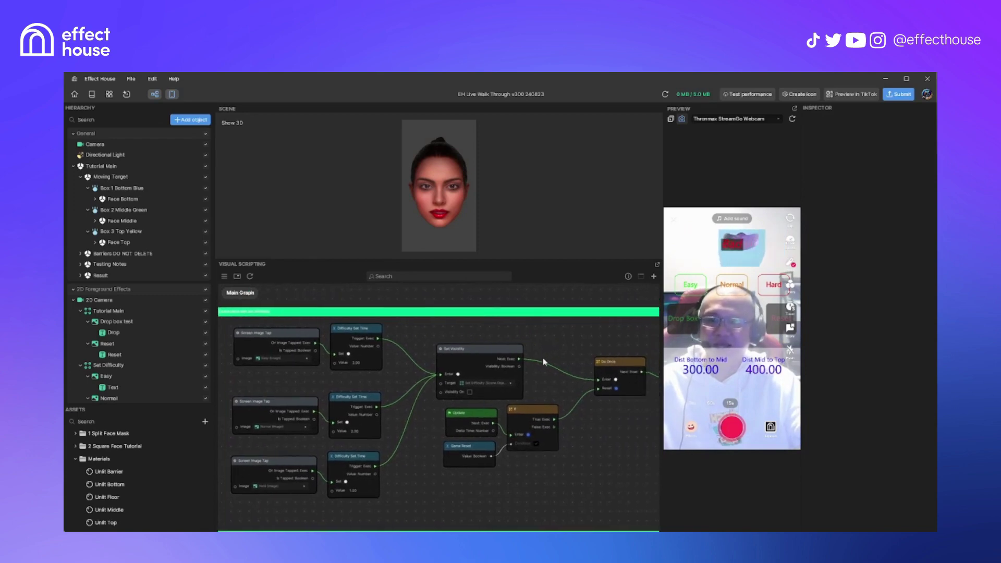
scroll(549, 349, up, 1)
drag(502, 354, 515, 352)
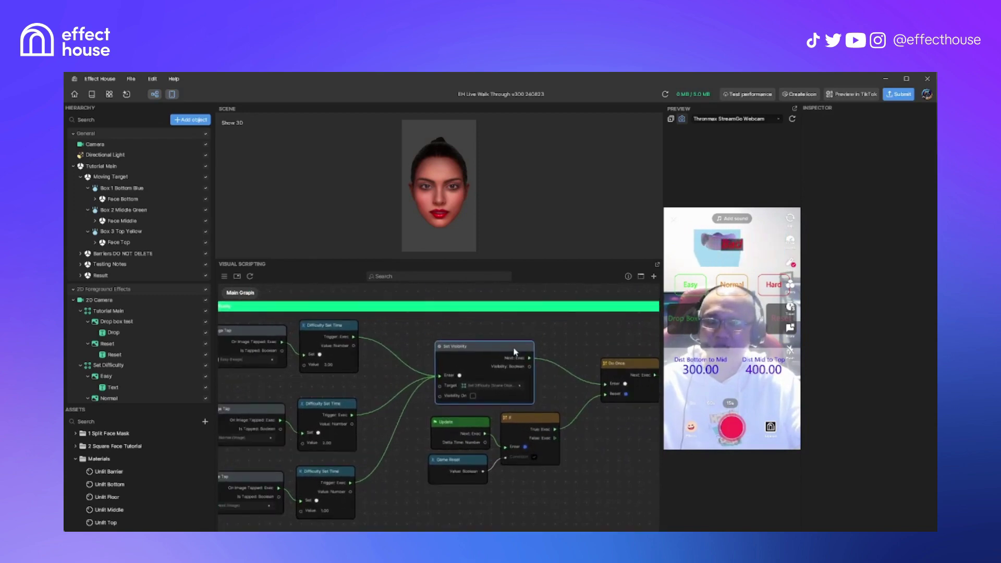
middle_drag(573, 346, 560, 347)
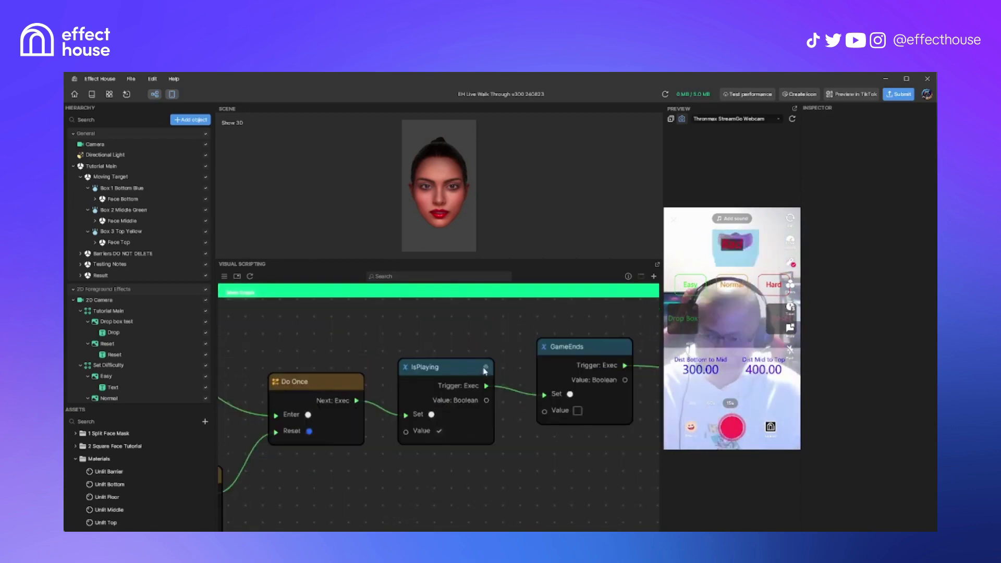
click(452, 371)
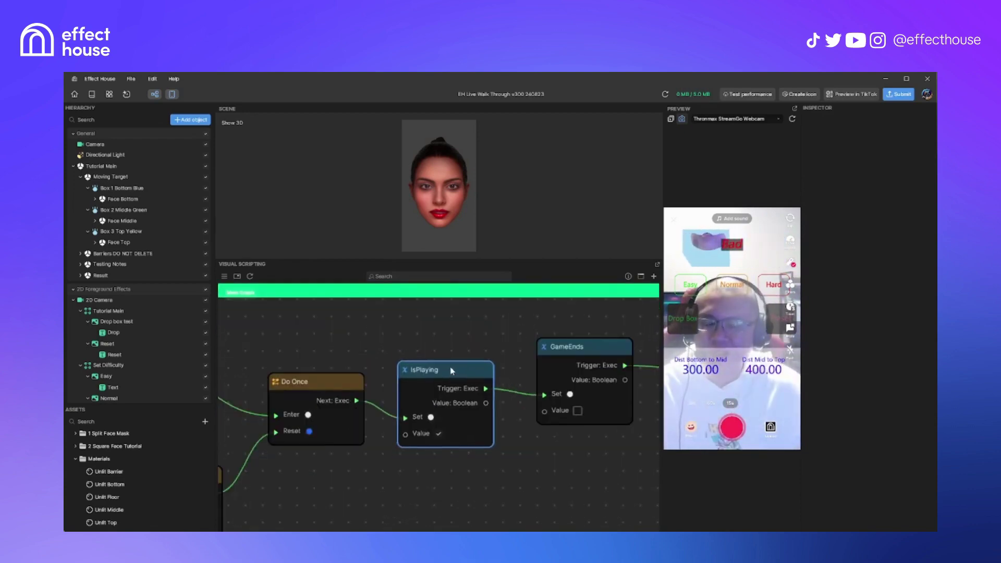
drag(452, 371, 452, 369)
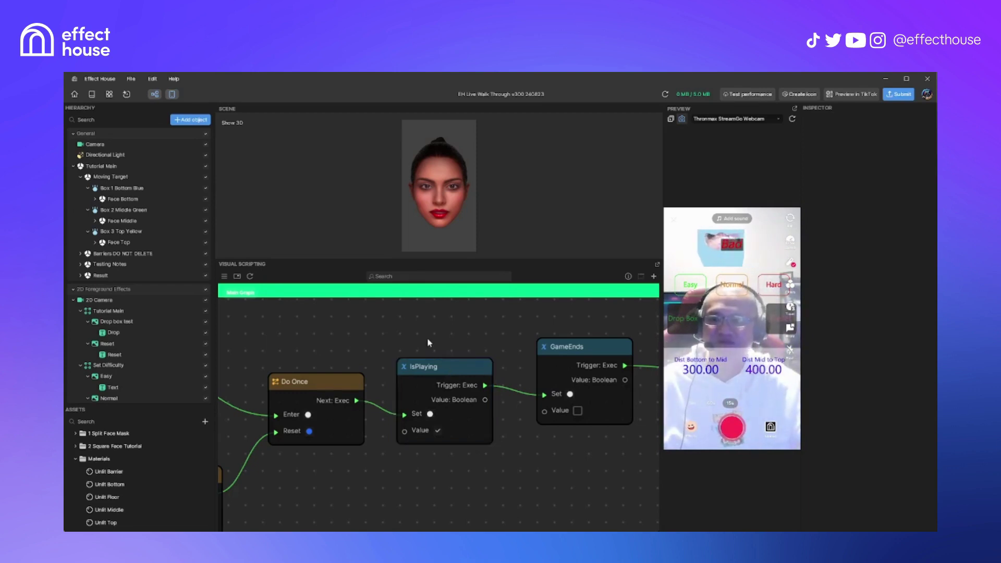
click(436, 369)
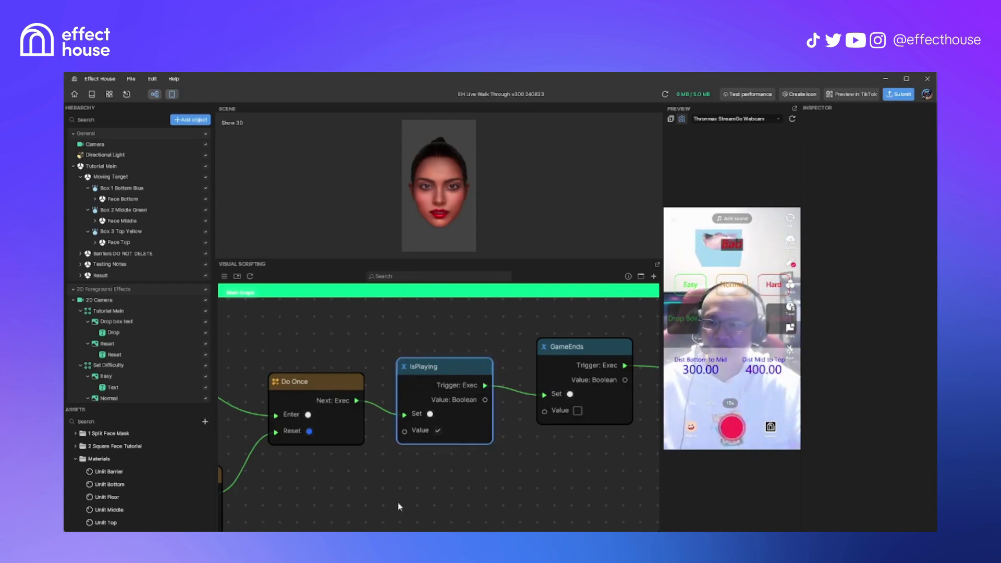
Trace the game-start chain back from IsPlaying to the Set Visibility and Difficulty Set Time nodes.
scroll(398, 507, down, 2)
middle_drag(333, 502, 415, 502)
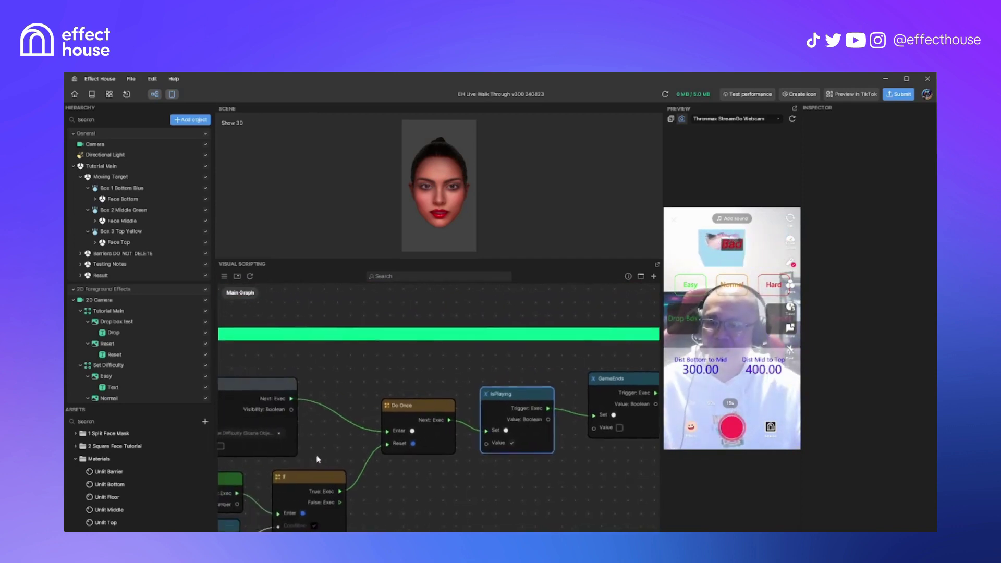
middle_drag(308, 459, 460, 449)
middle_drag(275, 421, 387, 420)
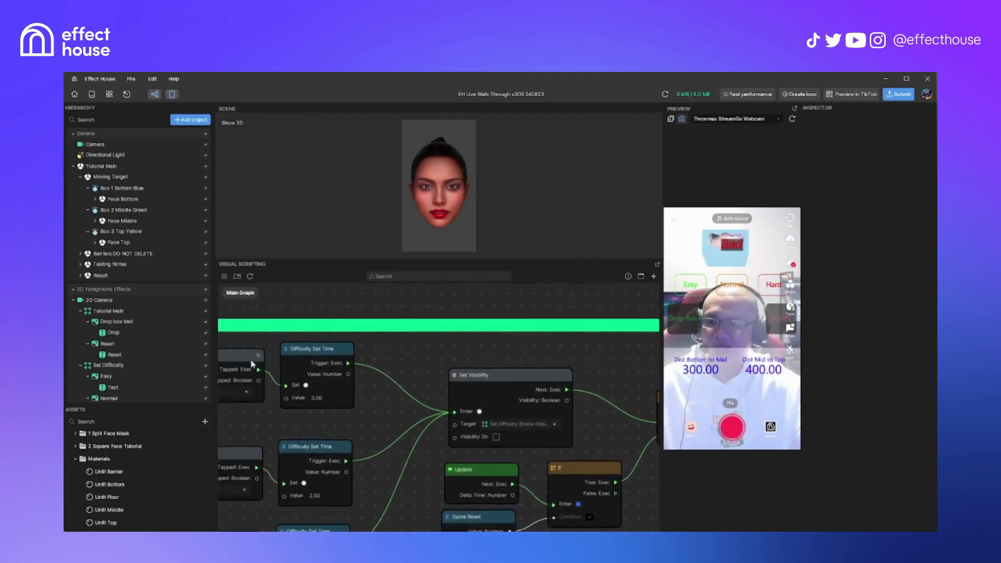
scroll(386, 431, down, 1)
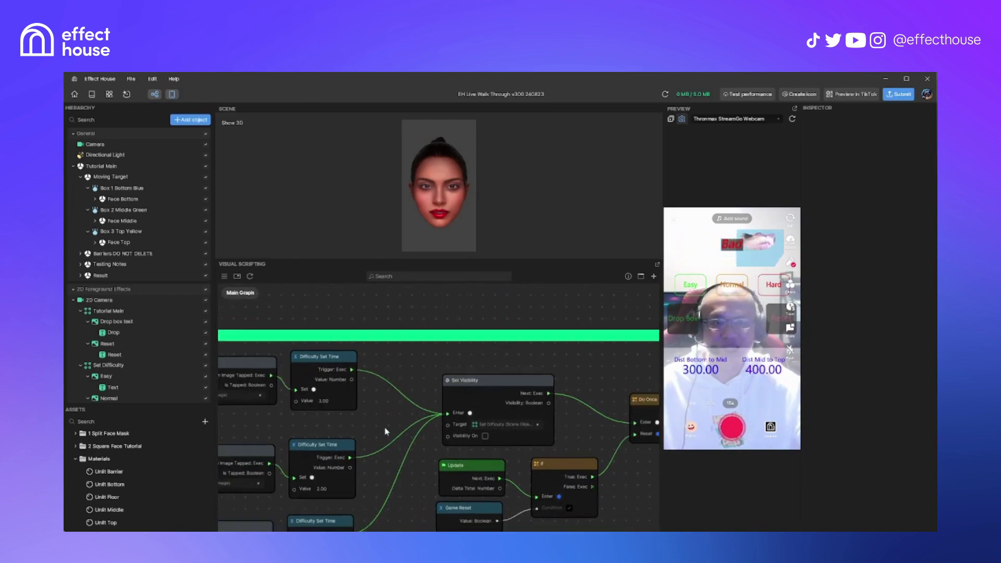
scroll(580, 380, down, 4)
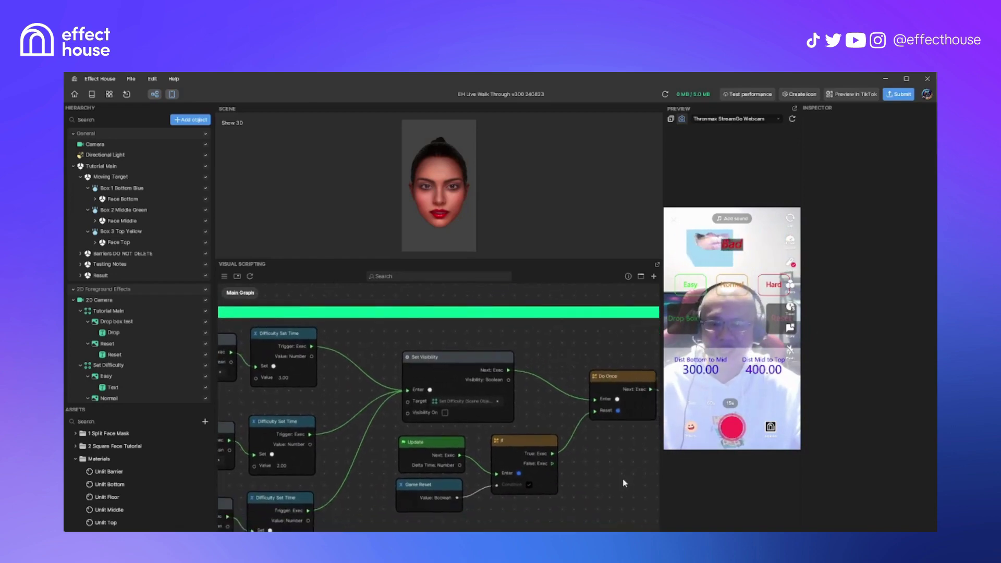
Examine the Is Static, Wait for Seconds, IsPlaying and GameEnds nodes at the end of the blue group below.
middle_drag(613, 517, 532, 436)
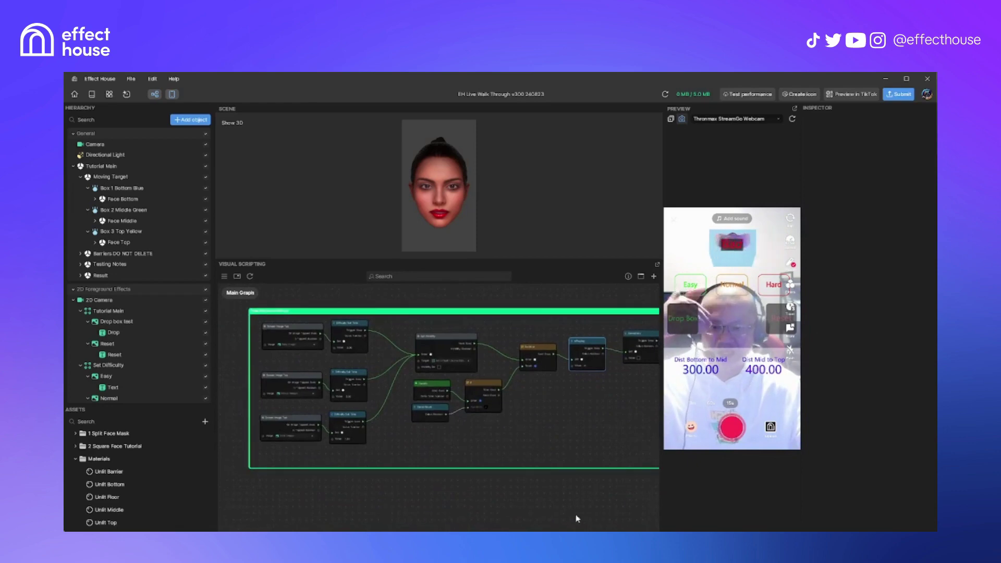
middle_drag(538, 503, 486, 428)
scroll(487, 432, down, 5)
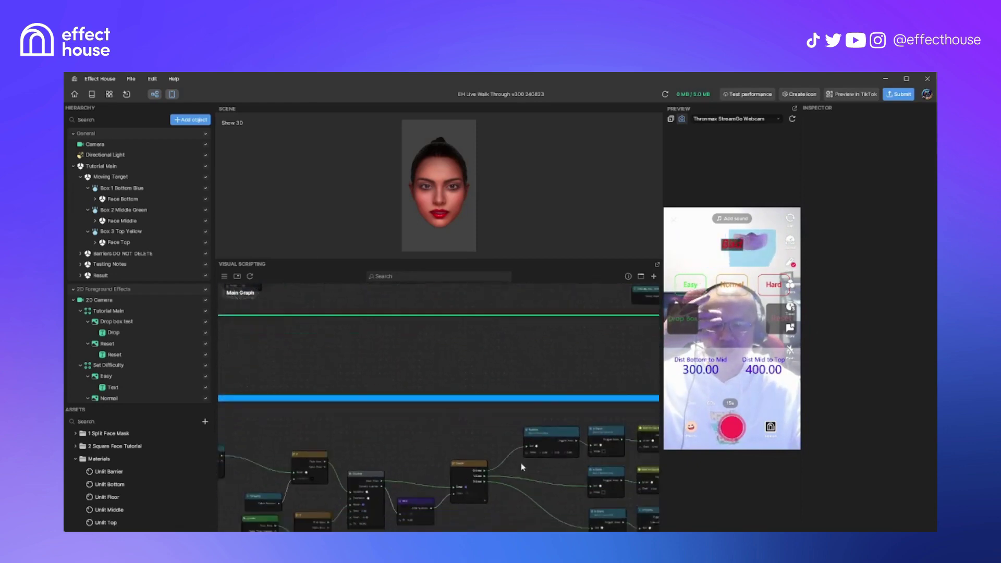
scroll(527, 477, up, 4)
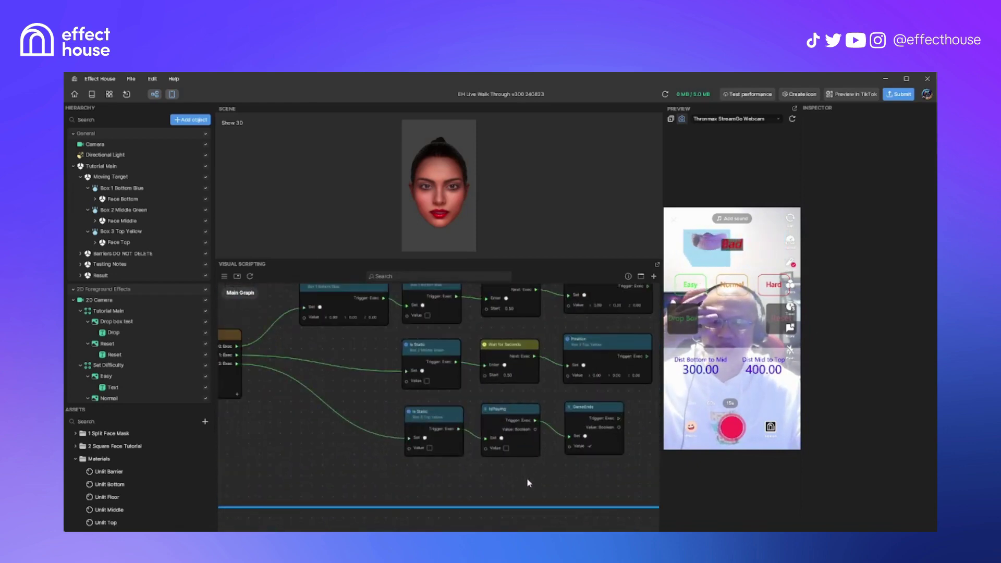
scroll(503, 461, up, 3)
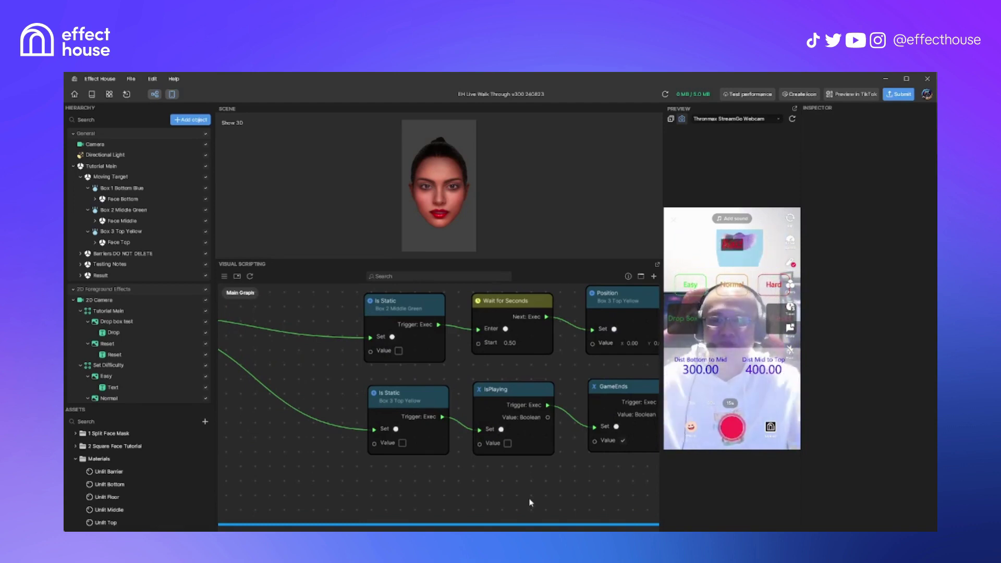
Reset the game in the preview, test dropping the boxes, and reset the game again.
click(792, 120)
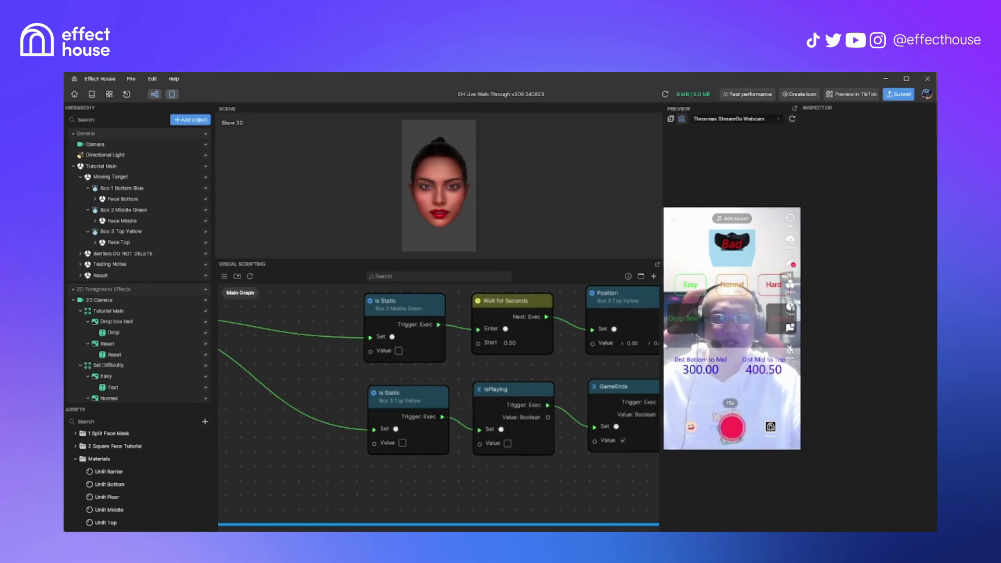
click(683, 326)
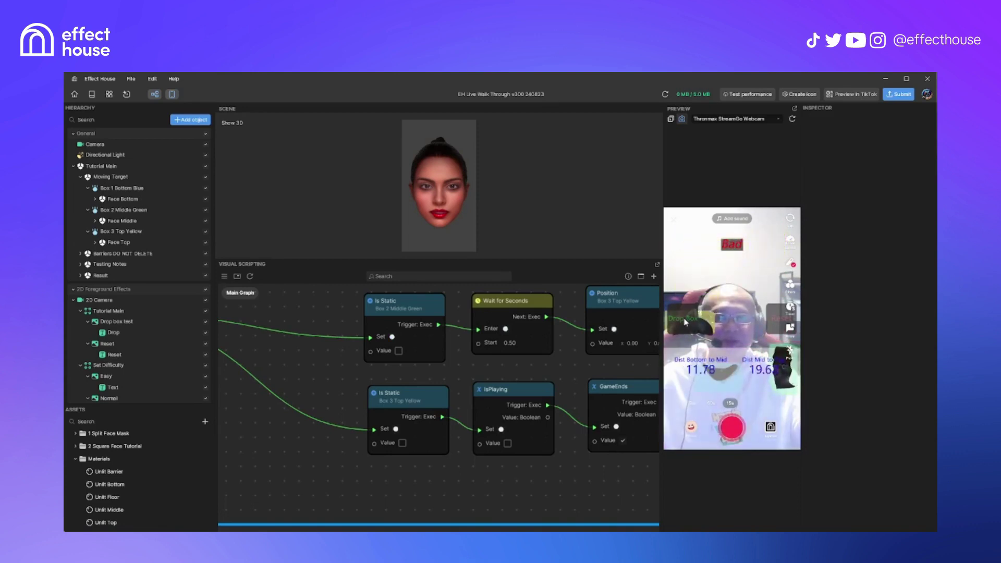
click(791, 120)
Find the Transit by Time node near the end of the green group and move it slightly higher.
scroll(402, 469, down, 3)
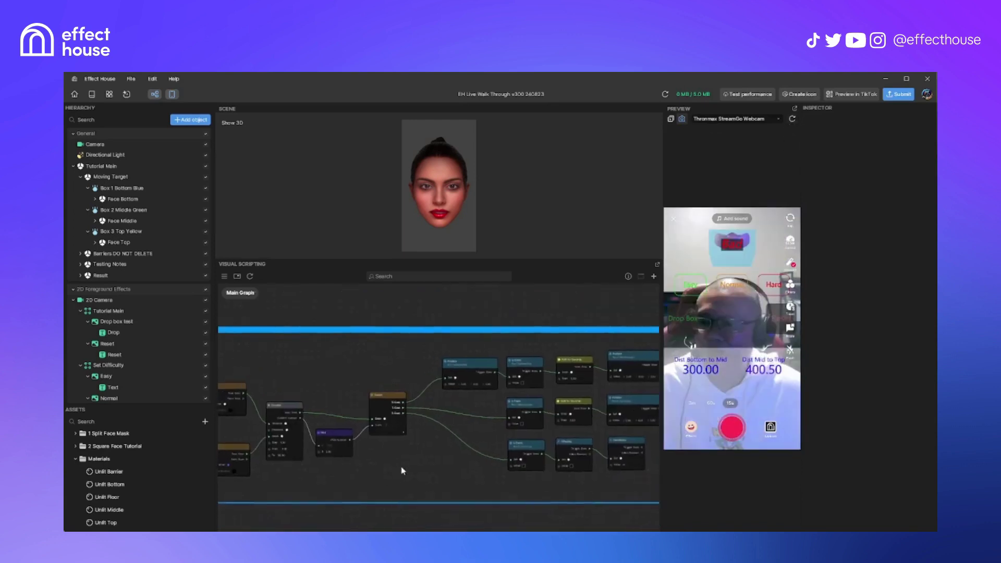
scroll(367, 447, down, 1)
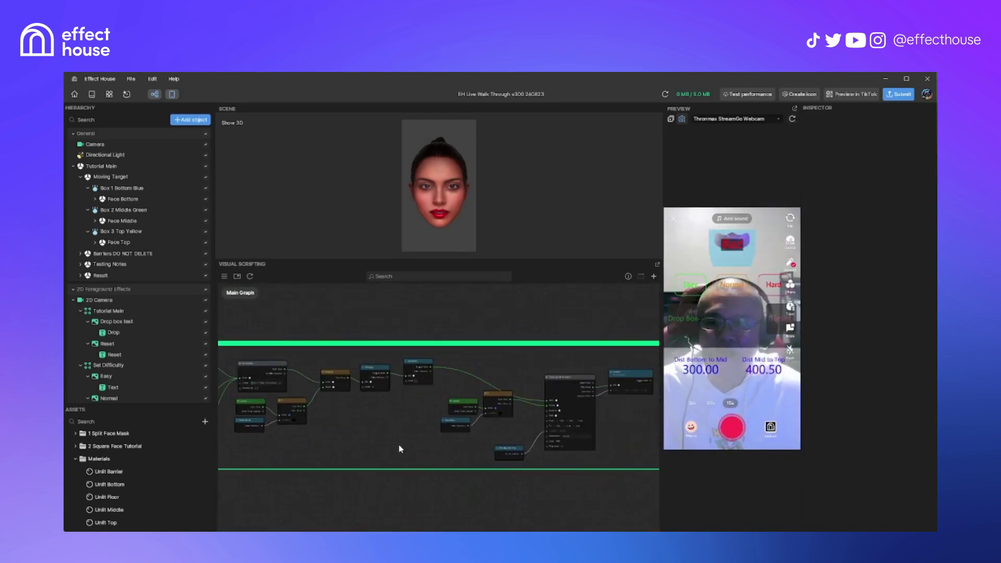
scroll(352, 429, up, 2)
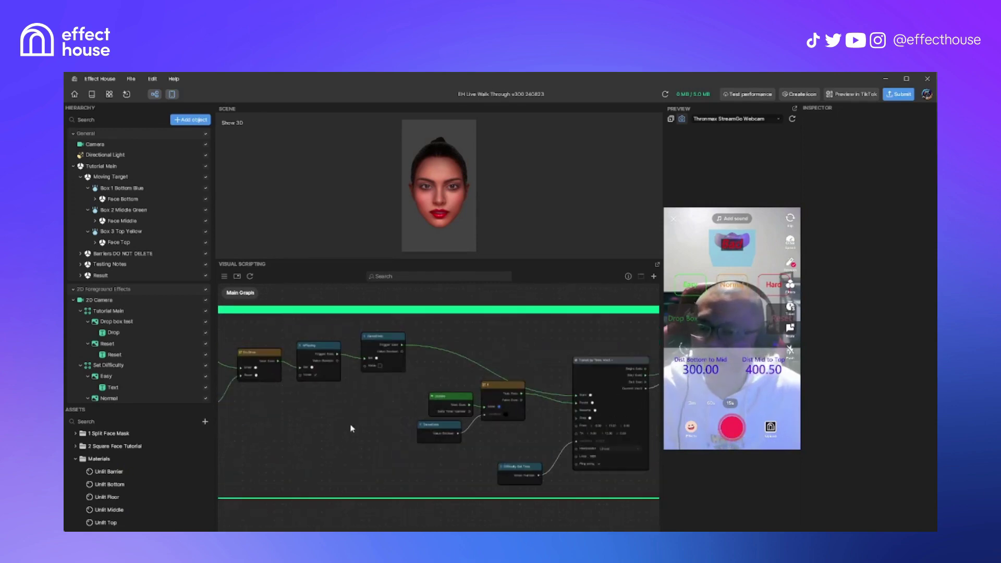
middle_drag(517, 359, 448, 362)
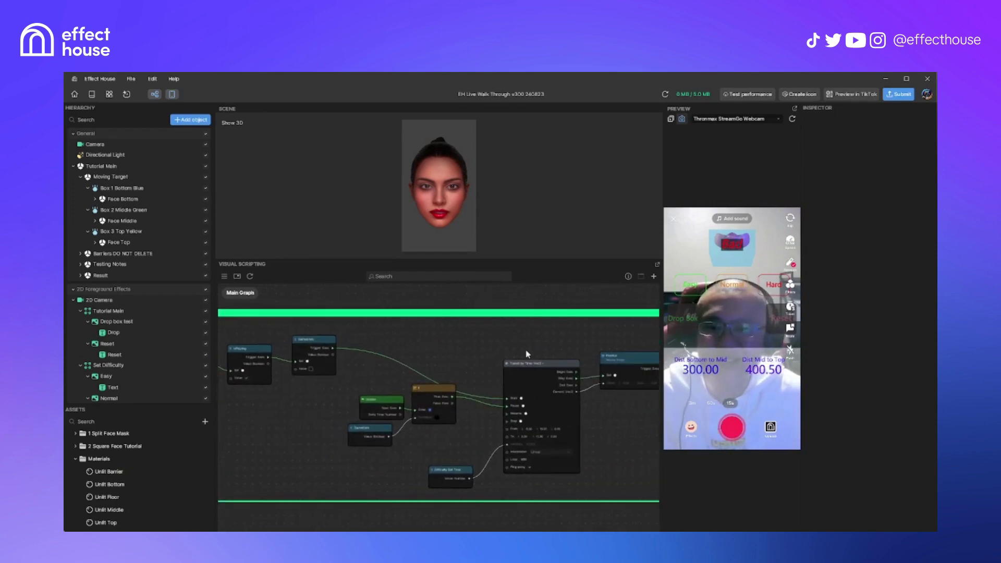
drag(552, 363, 550, 346)
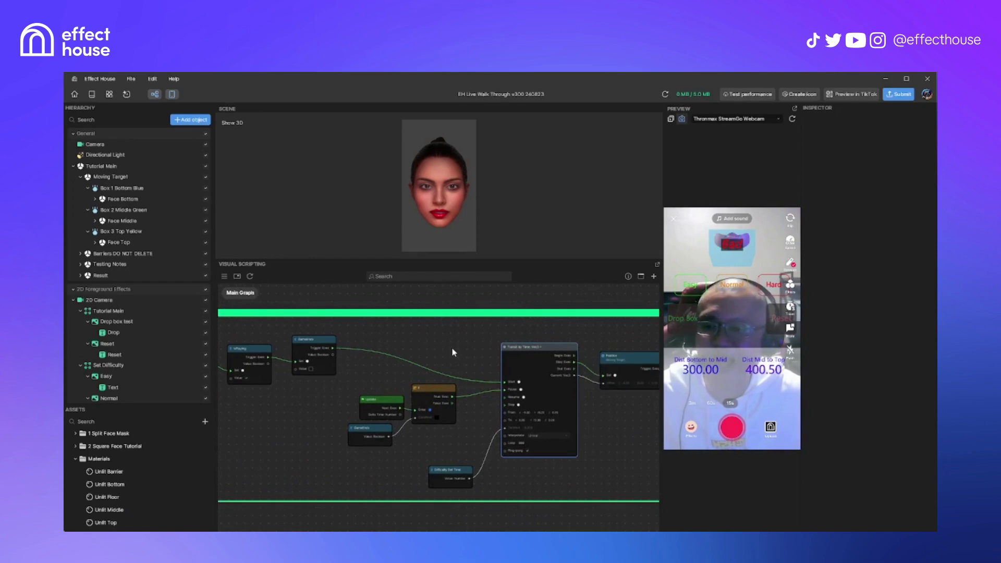
scroll(453, 352, up, 1)
middle_drag(466, 358, 420, 339)
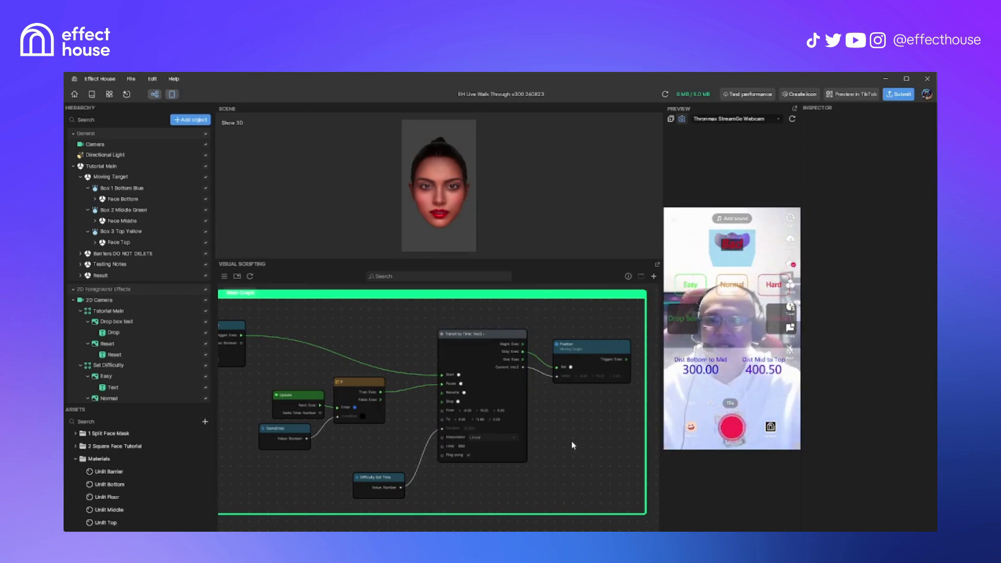
Examine the Transit by Time node's inputs and move the Difficulty Set Time node up closer to its Duration input.
scroll(488, 472, up, 2)
scroll(489, 472, up, 1)
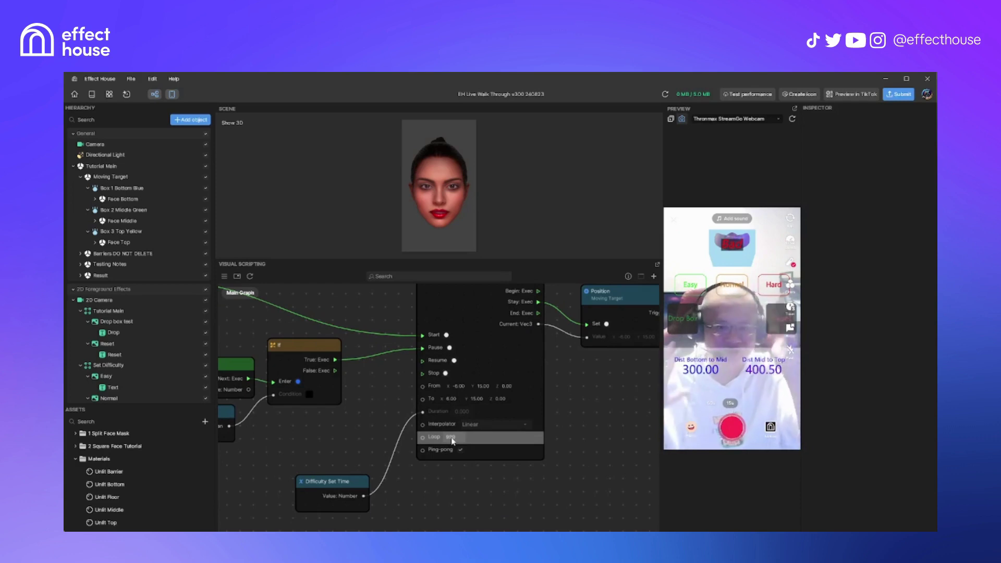
scroll(364, 449, down, 1)
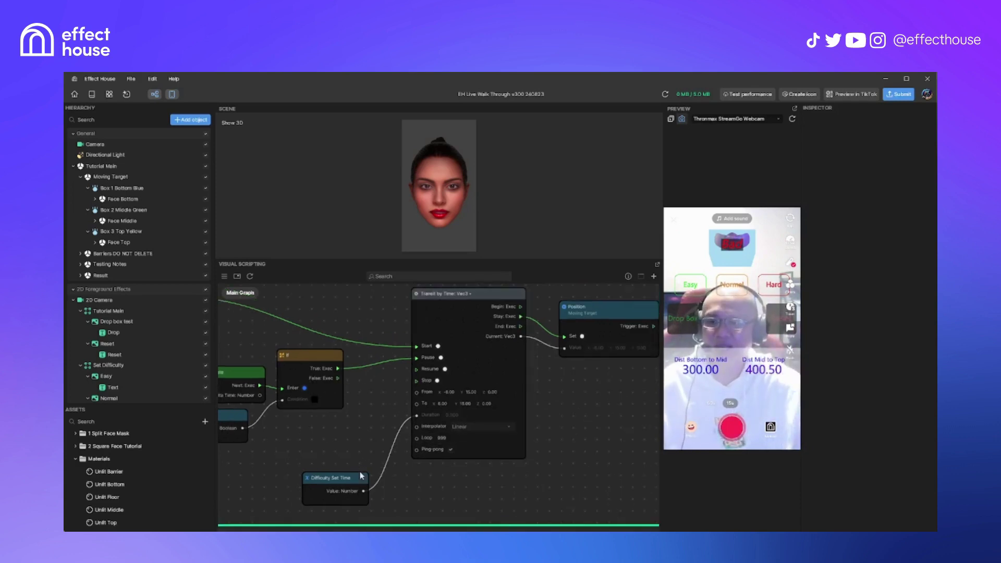
drag(350, 479, 385, 422)
click(412, 402)
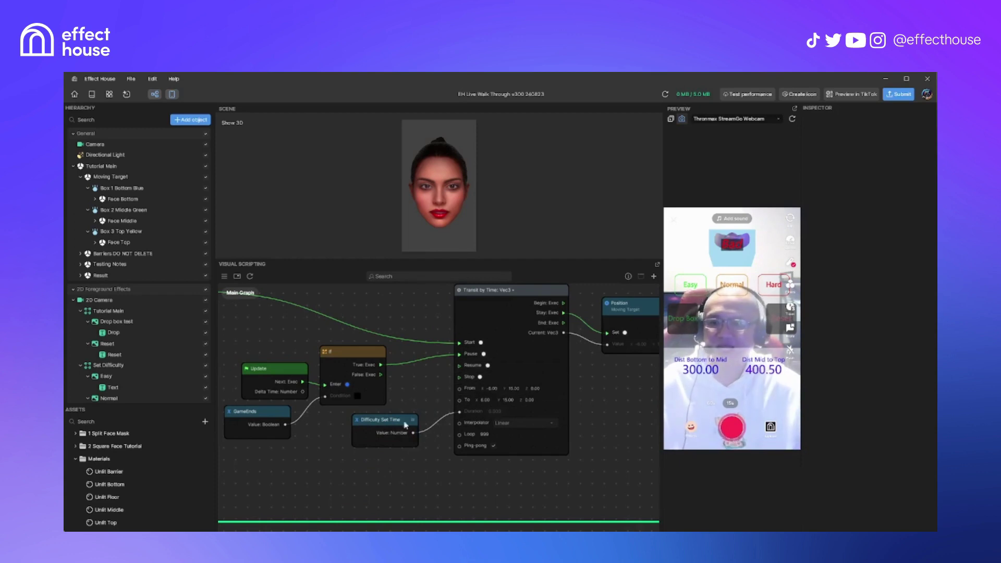
drag(400, 421, 400, 422)
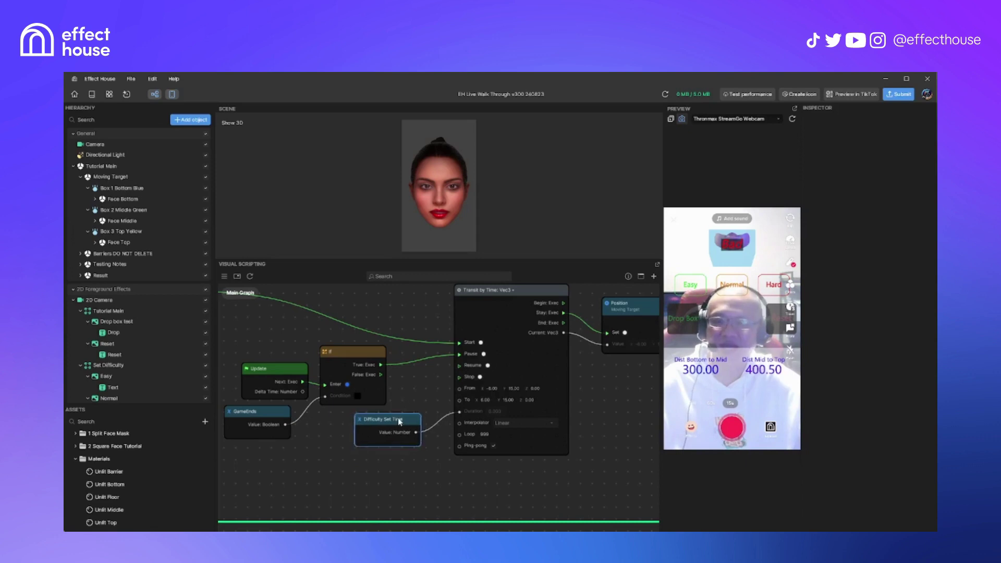
scroll(396, 422, up, 1)
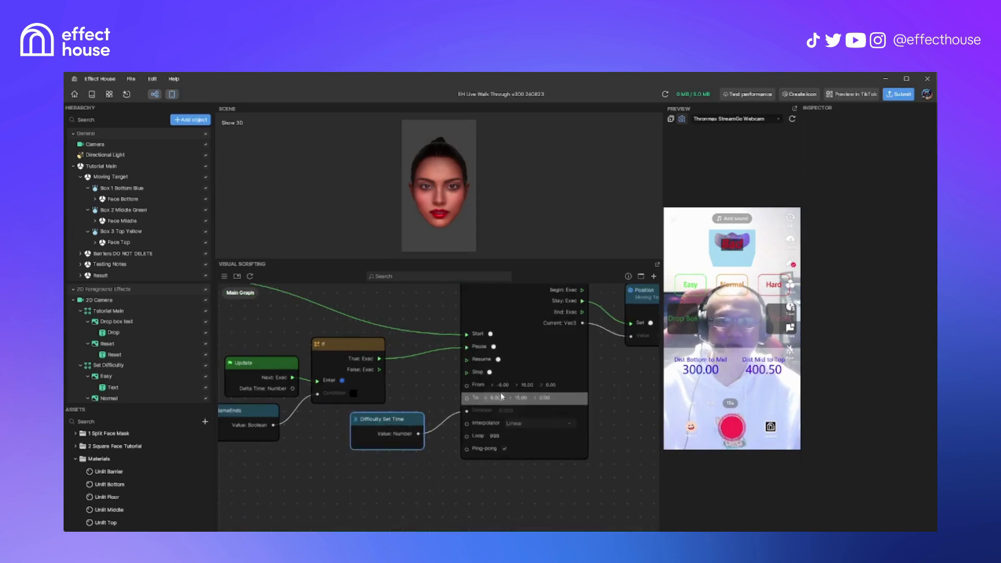
click(417, 388)
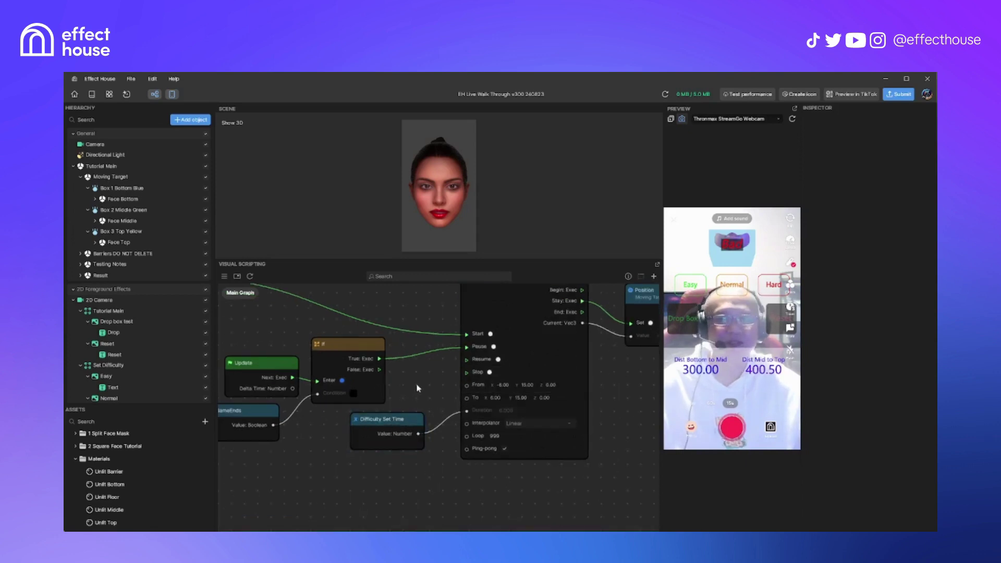
Test the Easy difficulty in the preview while viewing the Transit by Time node's Duration input, and reset the game.
click(695, 290)
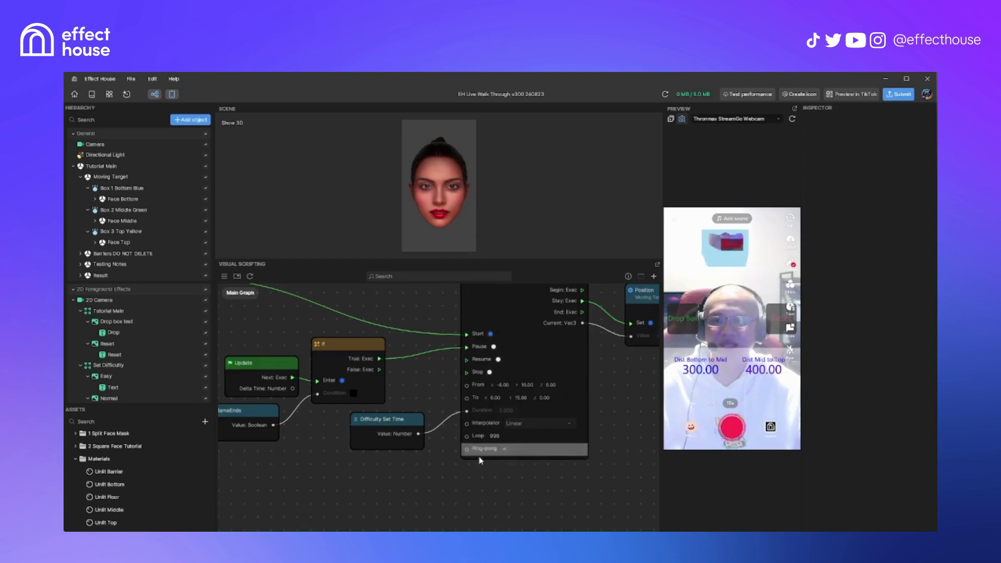
scroll(495, 443, up, 1)
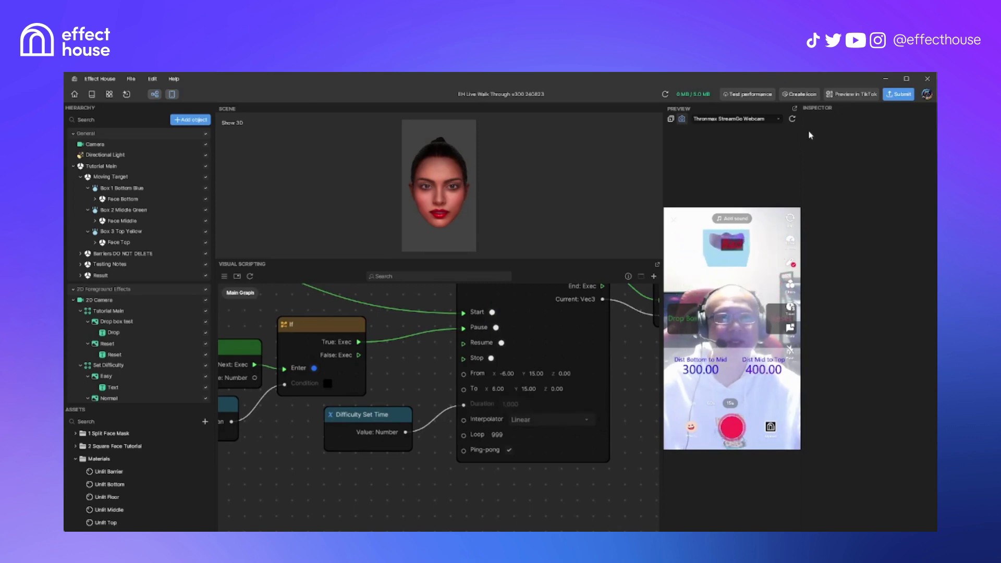
click(792, 120)
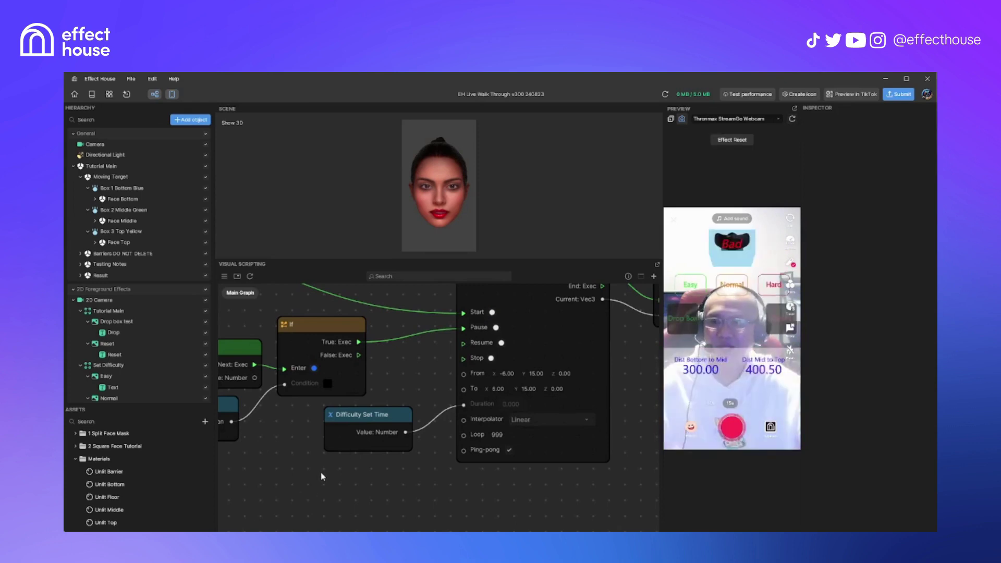
In the blue group of drop and reset triggers, move the IsPlaying node slightly higher beside the If node it feeds.
scroll(324, 474, down, 3)
middle_drag(321, 474, 513, 431)
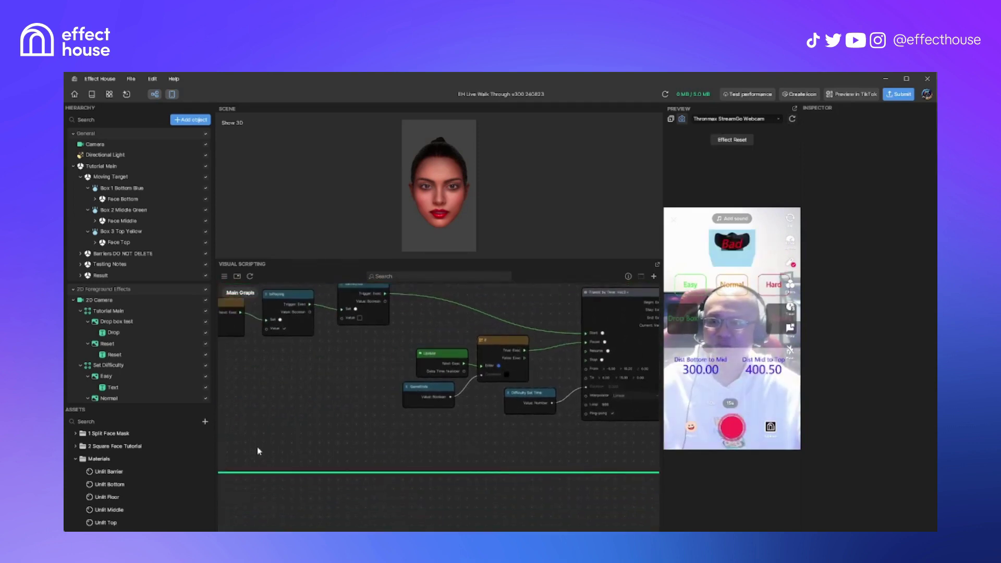
middle_drag(263, 449, 498, 471)
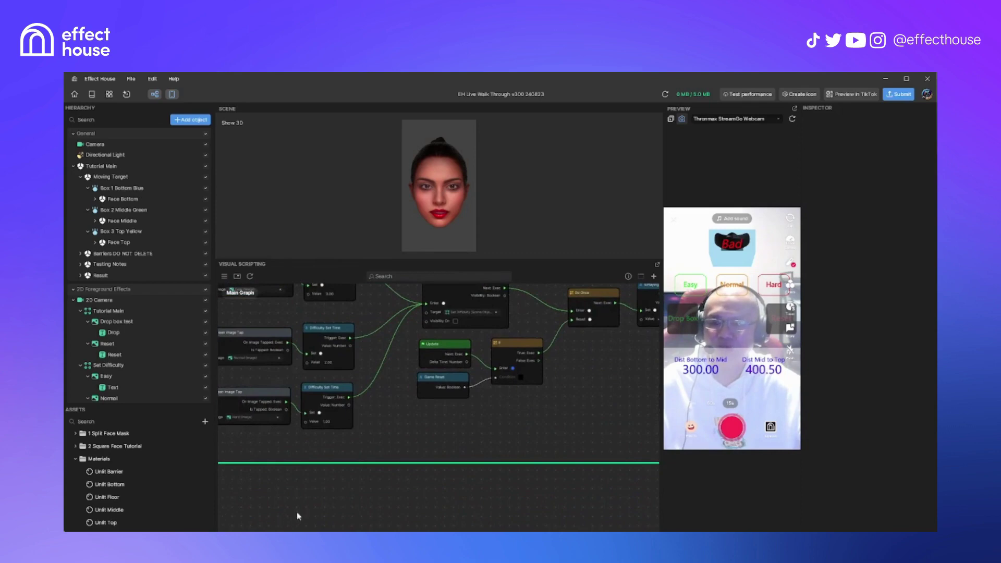
scroll(464, 461, down, 5)
middle_drag(474, 491, 455, 433)
scroll(480, 445, up, 3)
scroll(461, 444, up, 1)
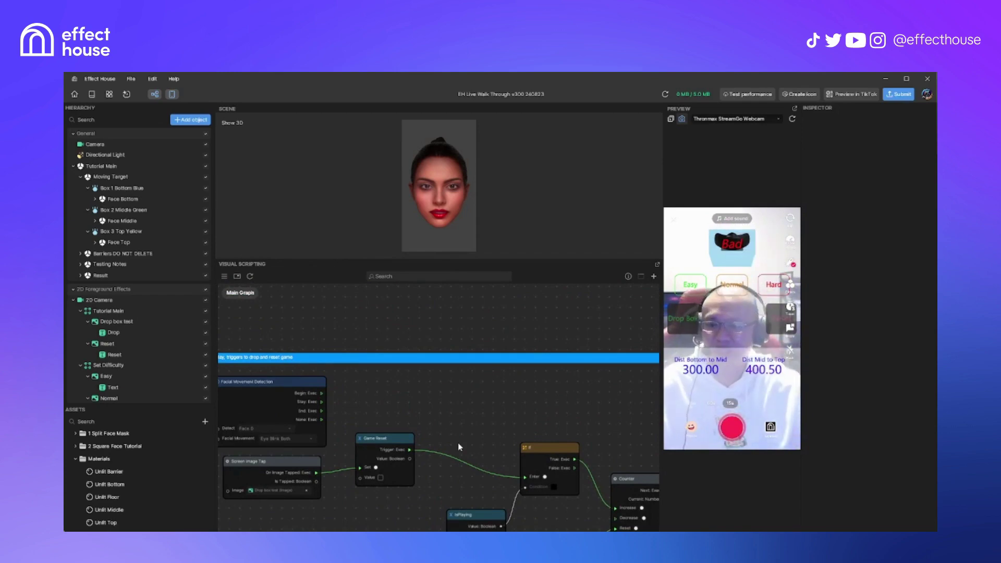
drag(593, 431, 494, 393)
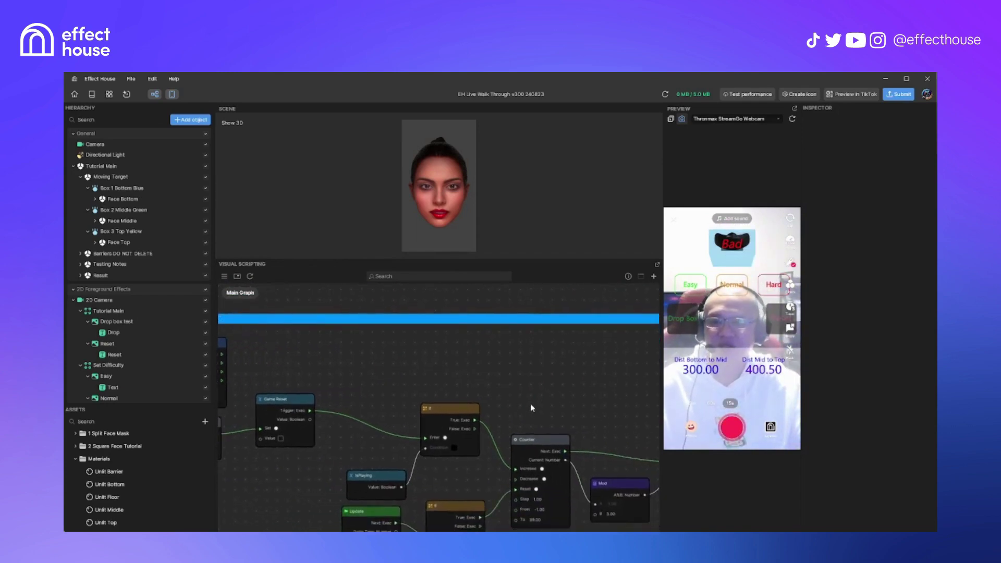
scroll(532, 407, down, 1)
drag(382, 463, 382, 431)
drag(443, 397, 442, 395)
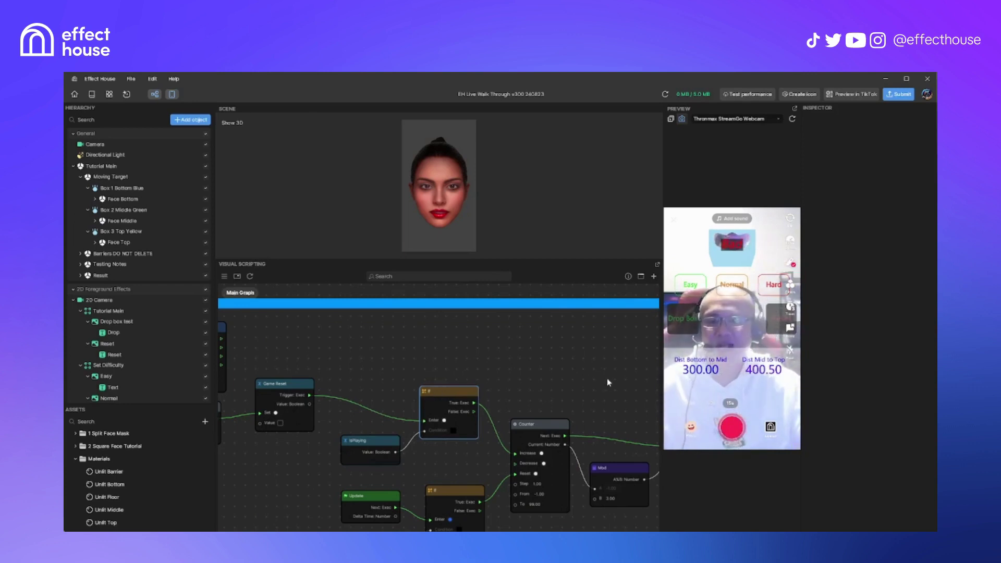
Examine the Counter node and the two If nodes that drive its Increase and Reset inputs.
middle_drag(607, 382, 471, 331)
click(469, 348)
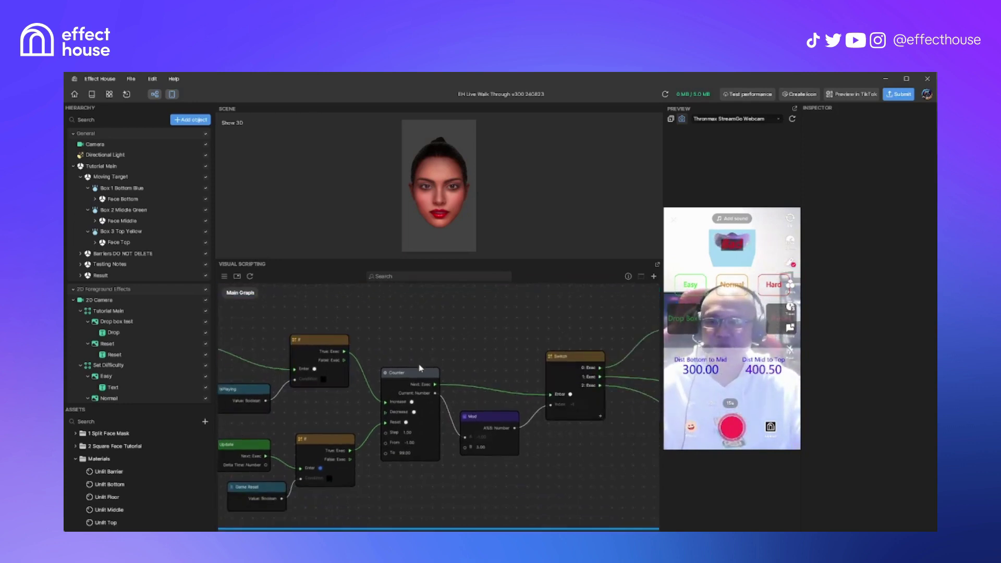
drag(419, 365, 416, 357)
middle_drag(344, 419, 346, 404)
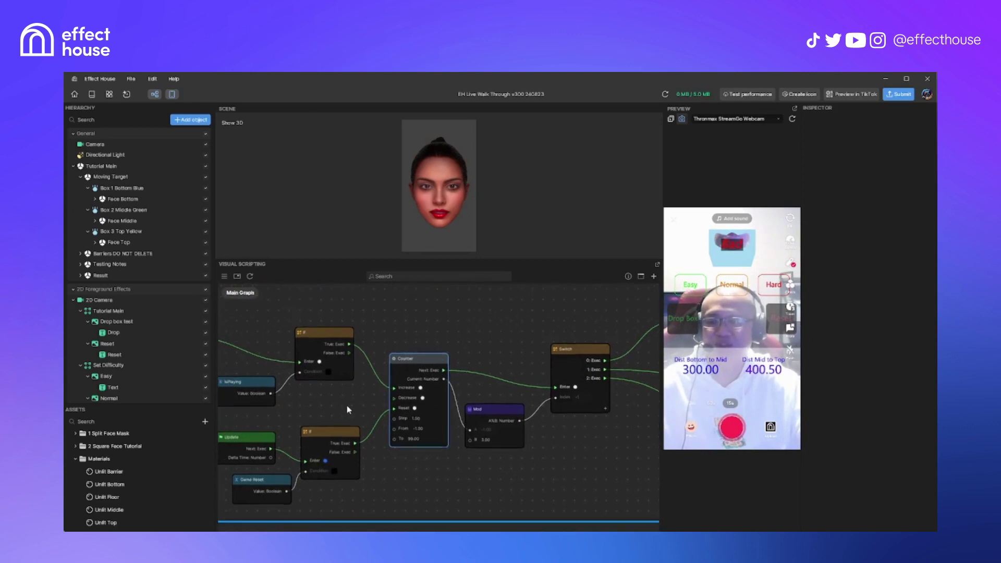
scroll(425, 320, up, 1)
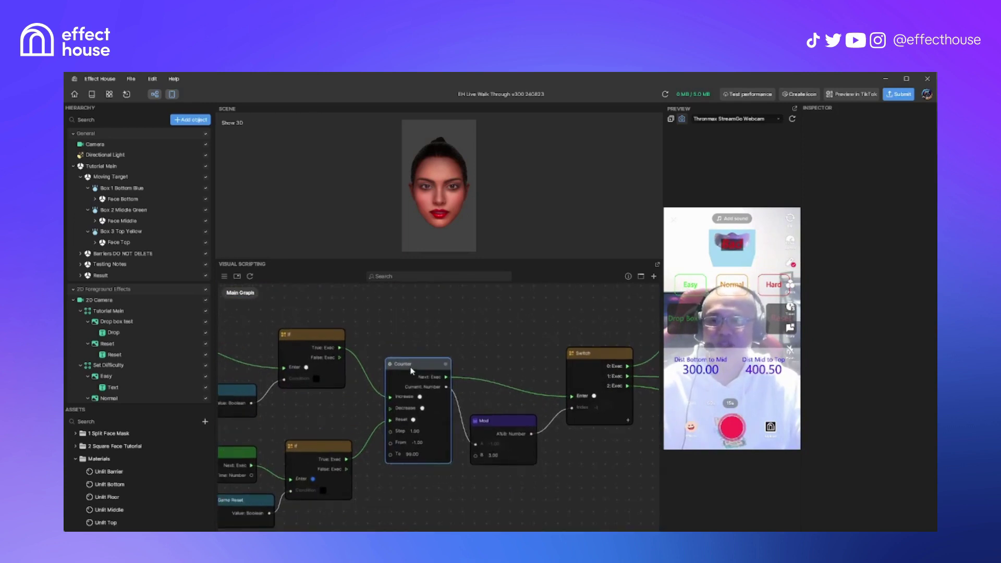
middle_drag(442, 498, 418, 492)
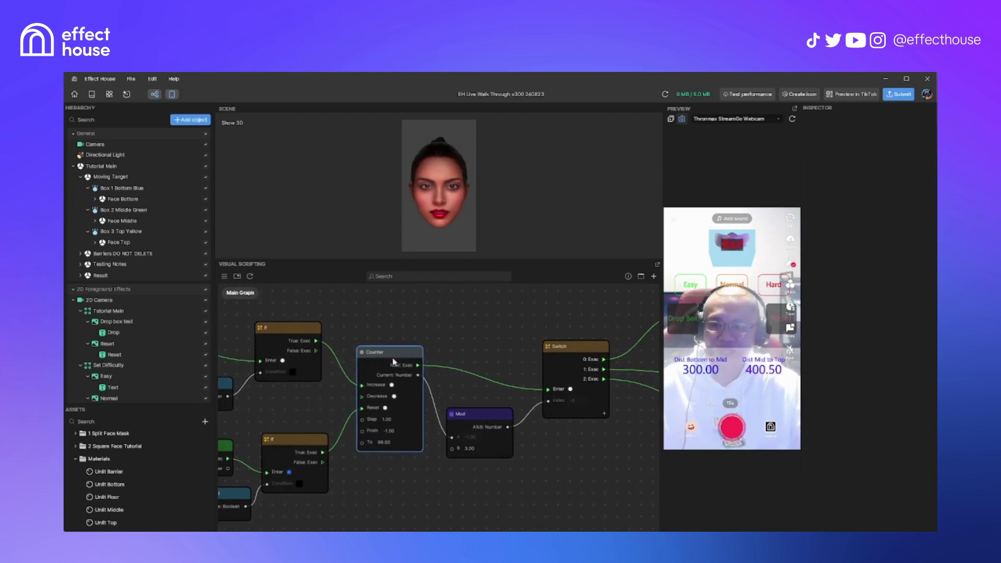
Examine how the Mod node links the Counter's current number to the Switch node's Index input.
scroll(438, 402, up, 1)
click(484, 421)
drag(484, 421, 479, 405)
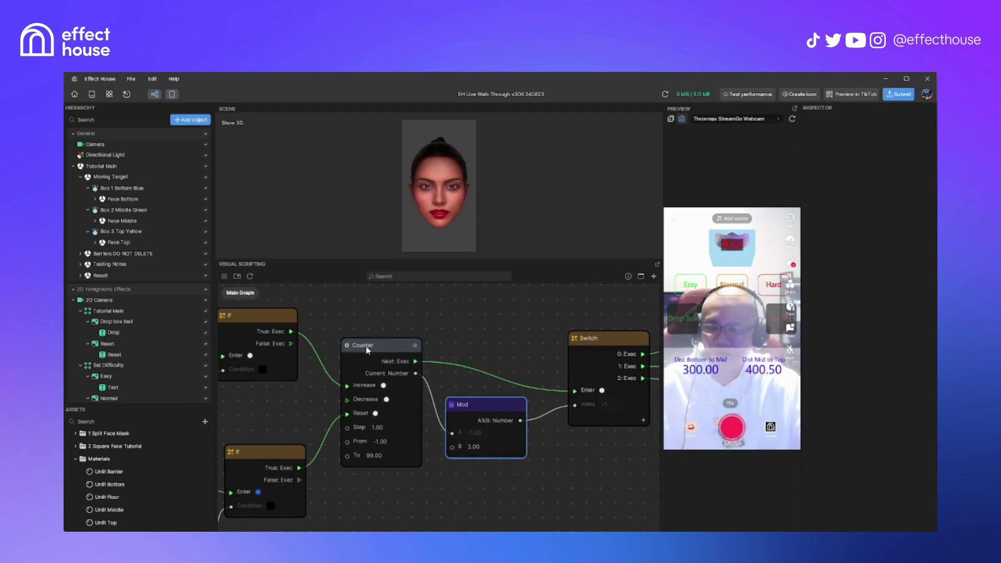
scroll(392, 507, up, 1)
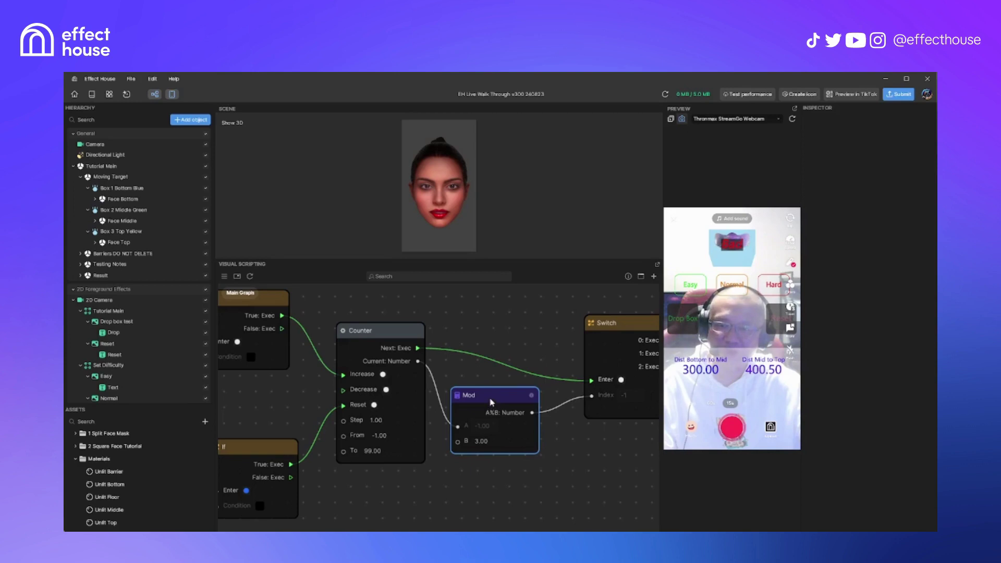
drag(491, 402, 491, 405)
scroll(514, 491, right, 5)
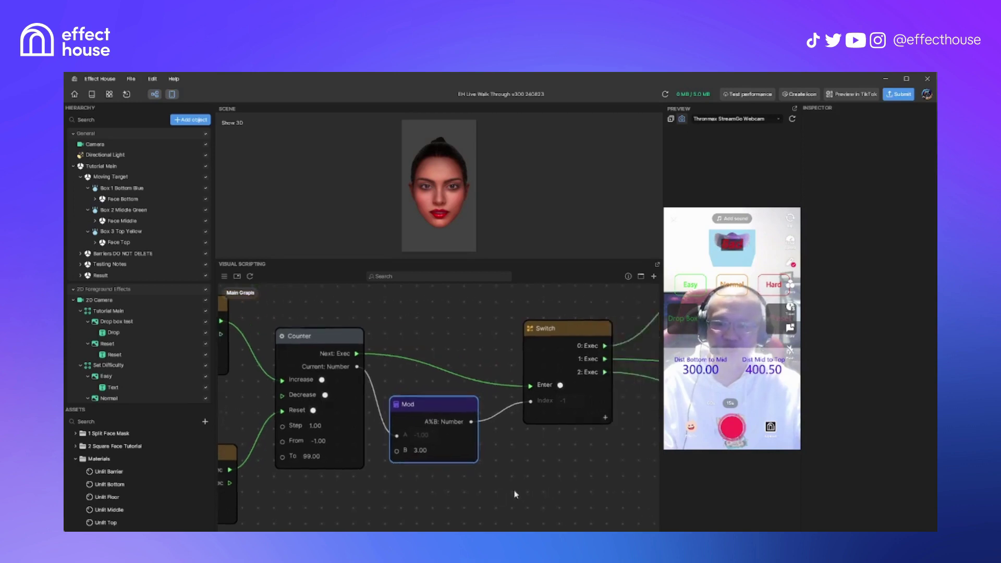
Examine the Switch node's first branch, from the Box 1 Bottom Blue Position and Is Static nodes to the Box 2 Middle Green Position node.
scroll(498, 506, down, 3)
scroll(486, 503, down, 1)
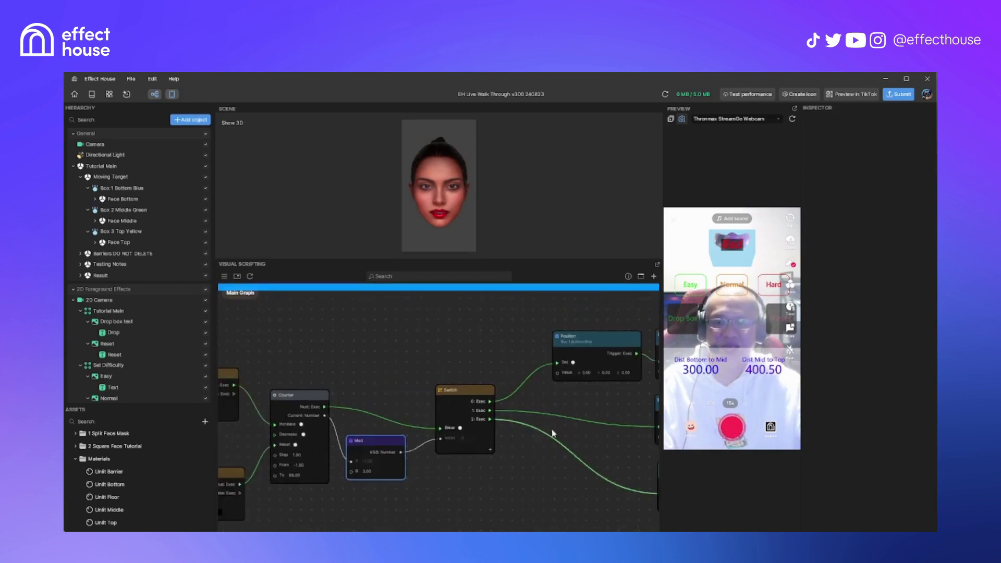
scroll(492, 414, right, 3)
middle_drag(525, 418, 367, 434)
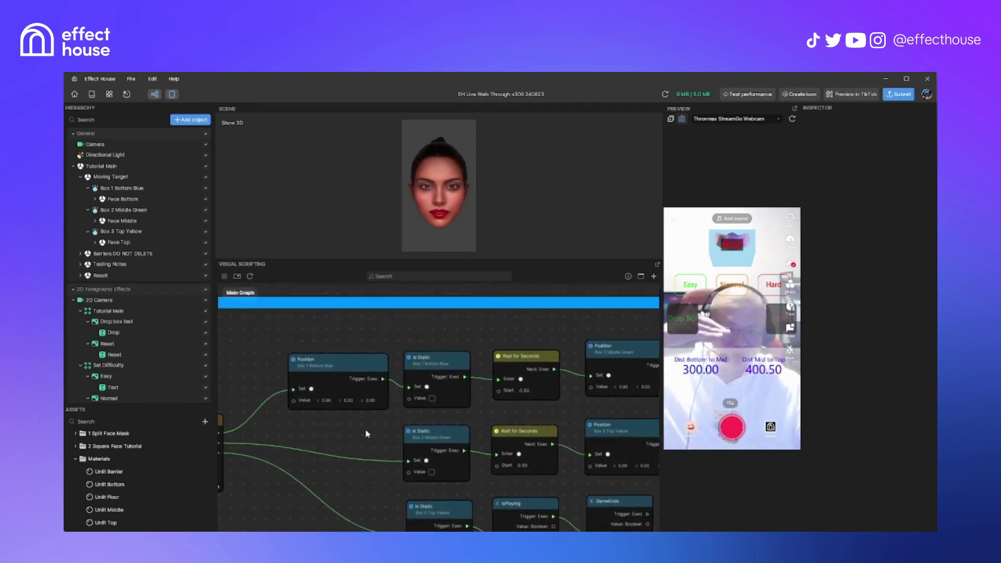
drag(348, 366, 345, 364)
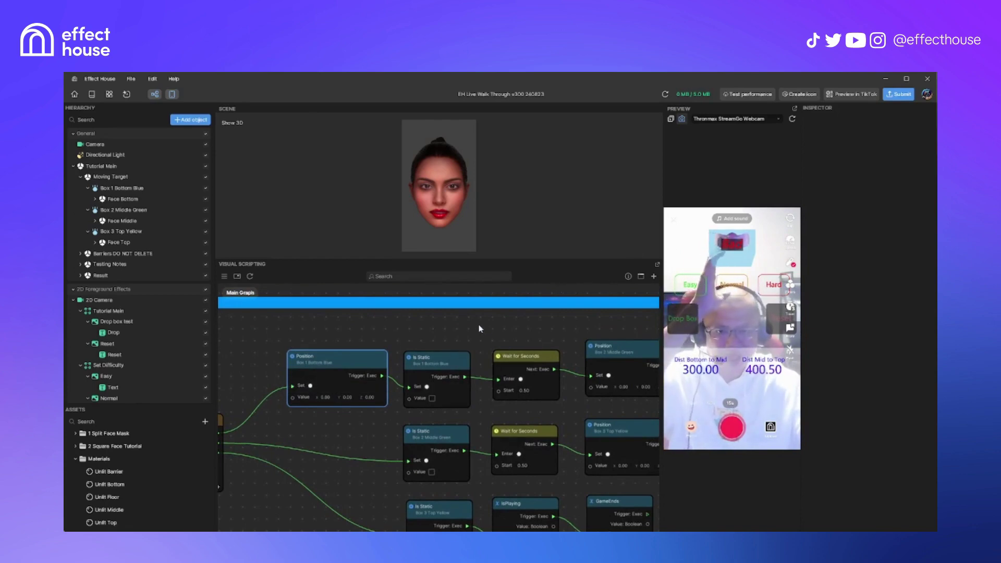
middle_drag(464, 334, 390, 329)
drag(364, 355, 364, 349)
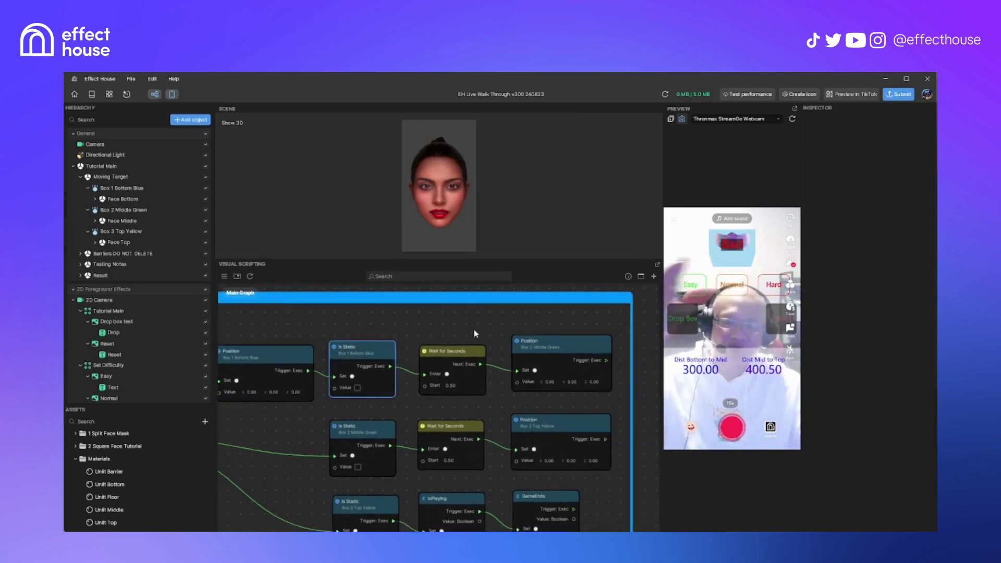
click(553, 348)
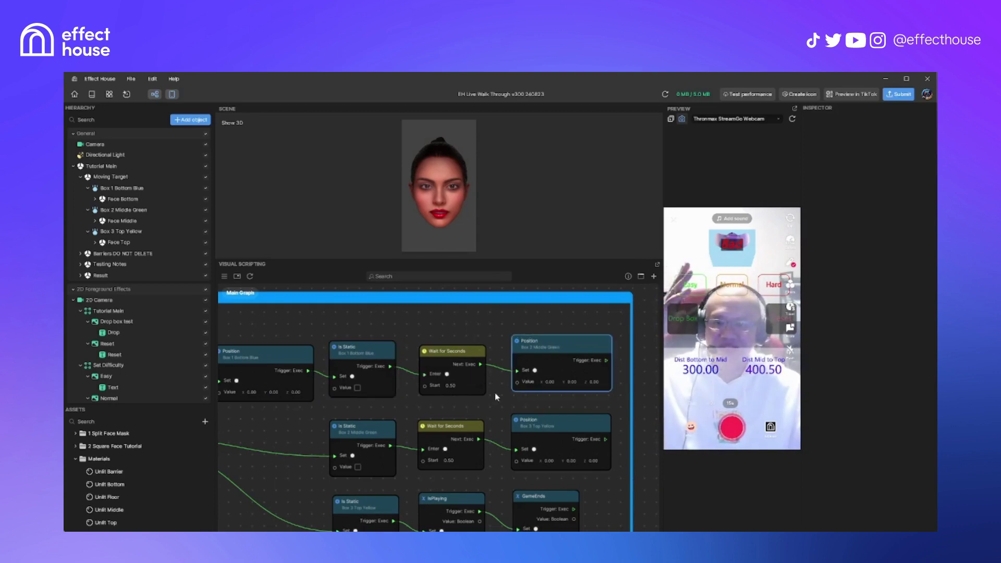
scroll(308, 438, left, 3)
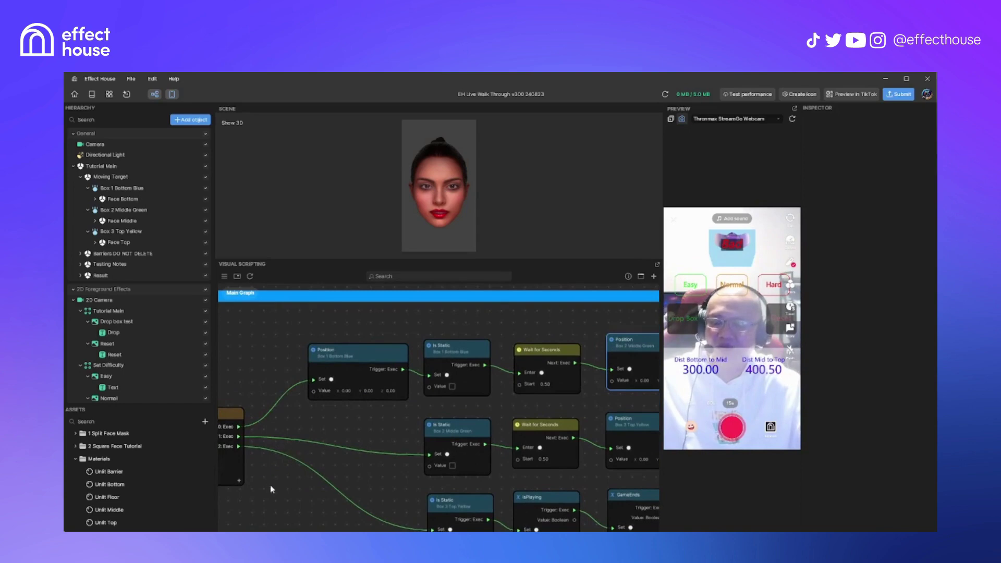
Trace the Switch node's three outputs back to the Counter and Mod nodes, and start an Easy game in the preview.
scroll(270, 489, left, 4)
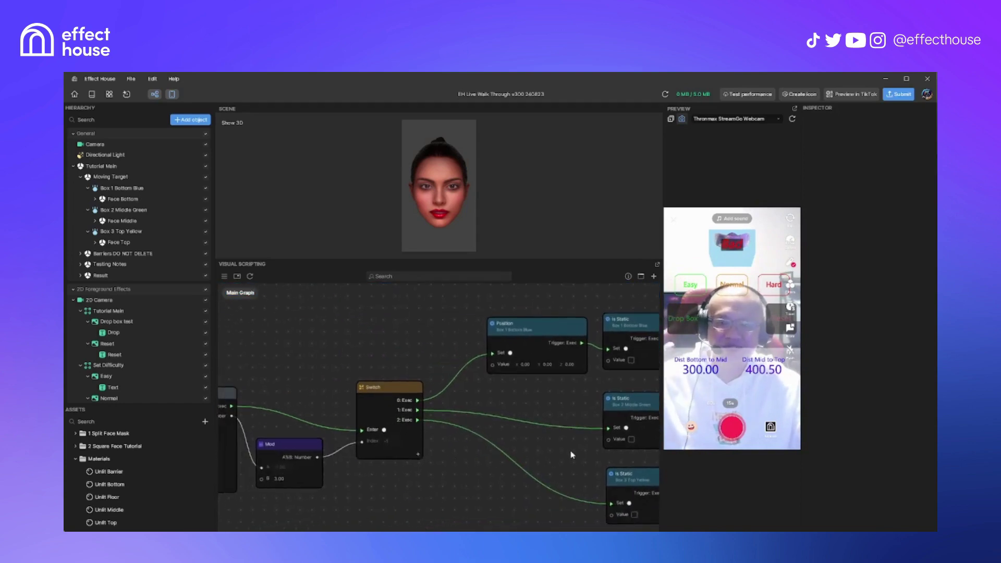
scroll(572, 454, right, 4)
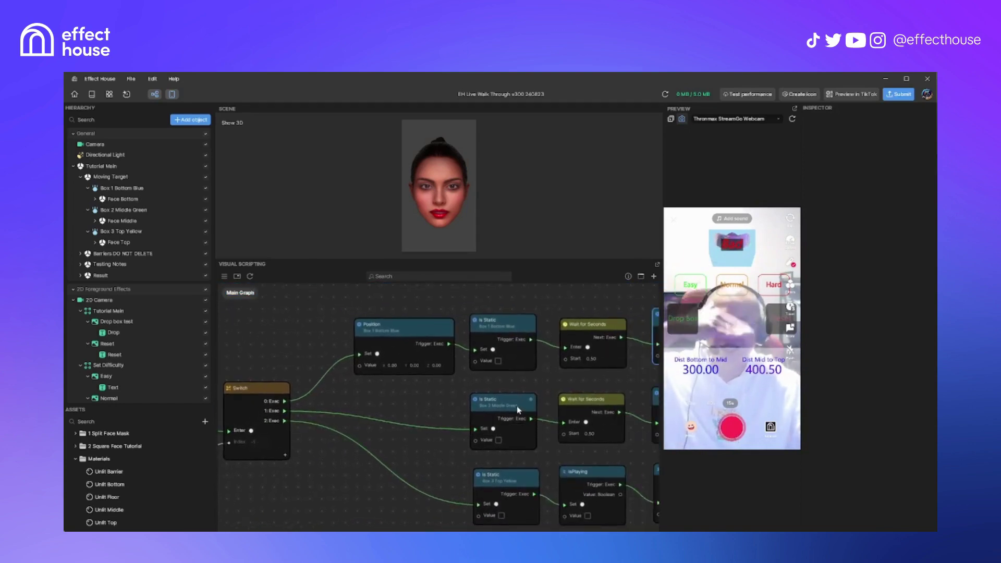
scroll(380, 440, left, 6)
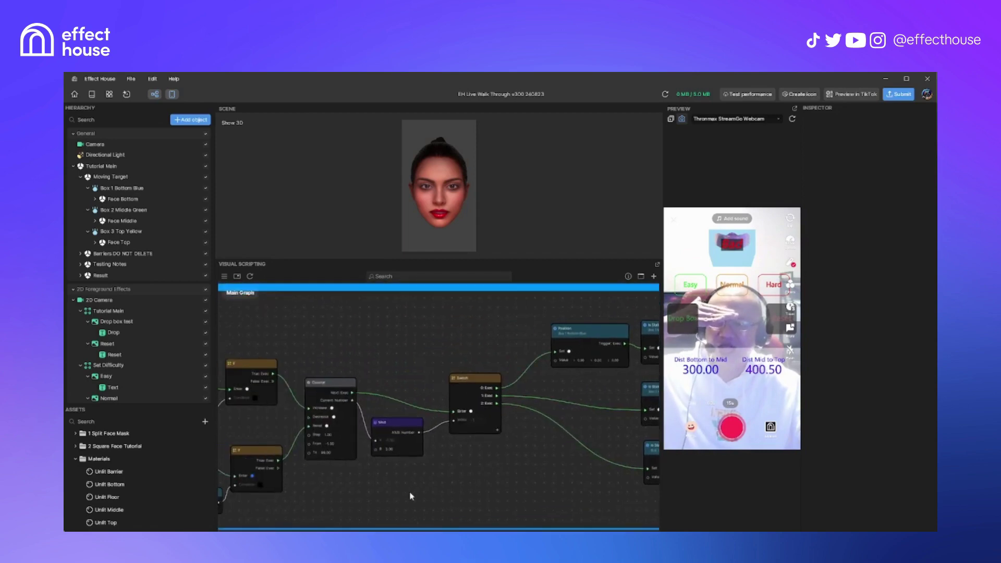
scroll(411, 496, left, 2)
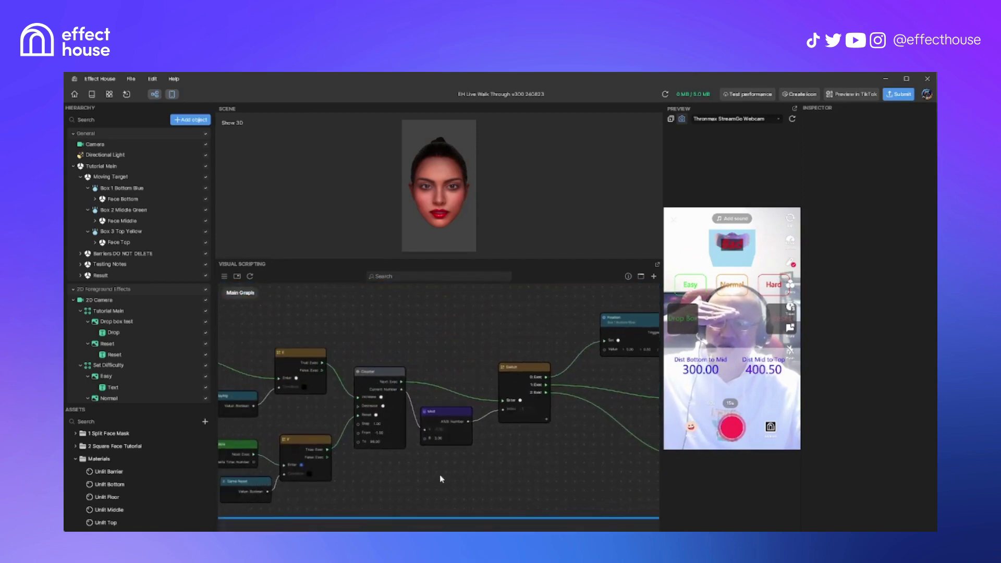
click(701, 286)
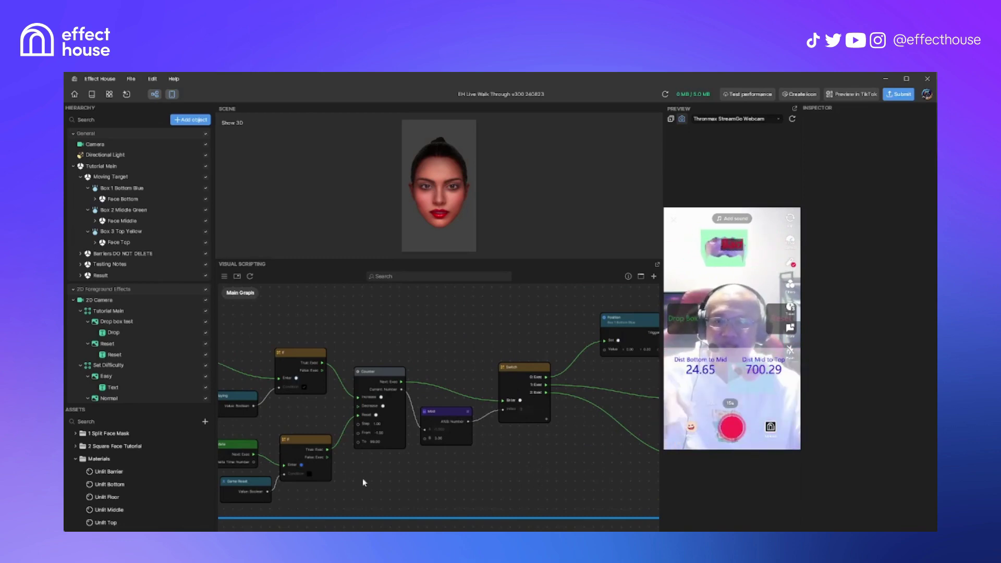
Set the Counter node's From value to 0.
scroll(410, 459, up, 2)
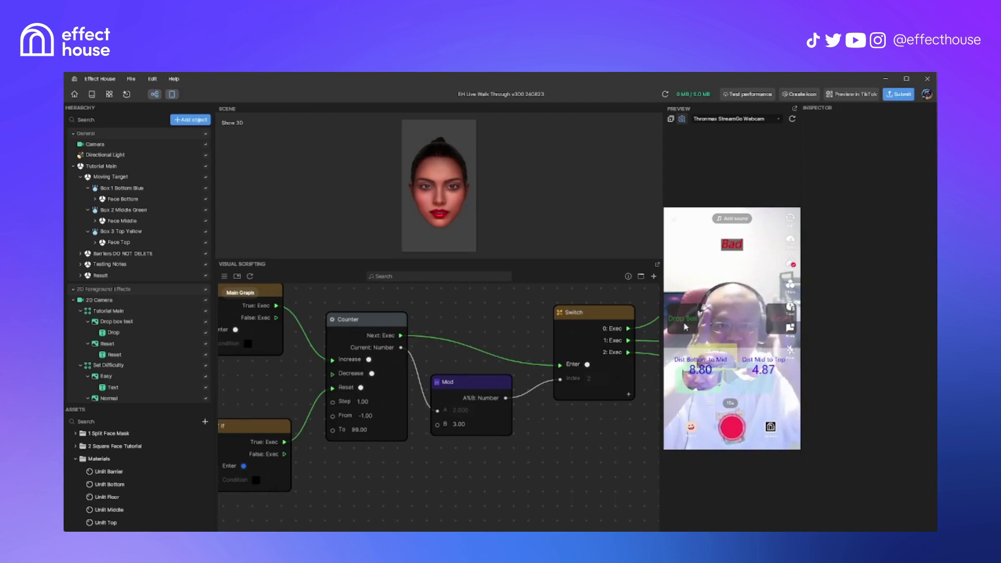
middle_drag(354, 464, 433, 492)
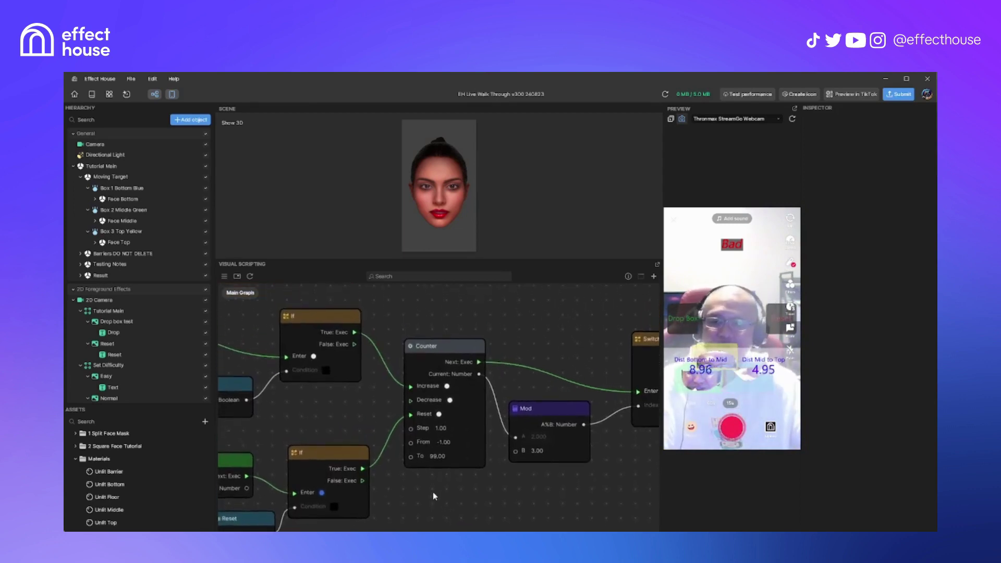
scroll(433, 492, up, 1)
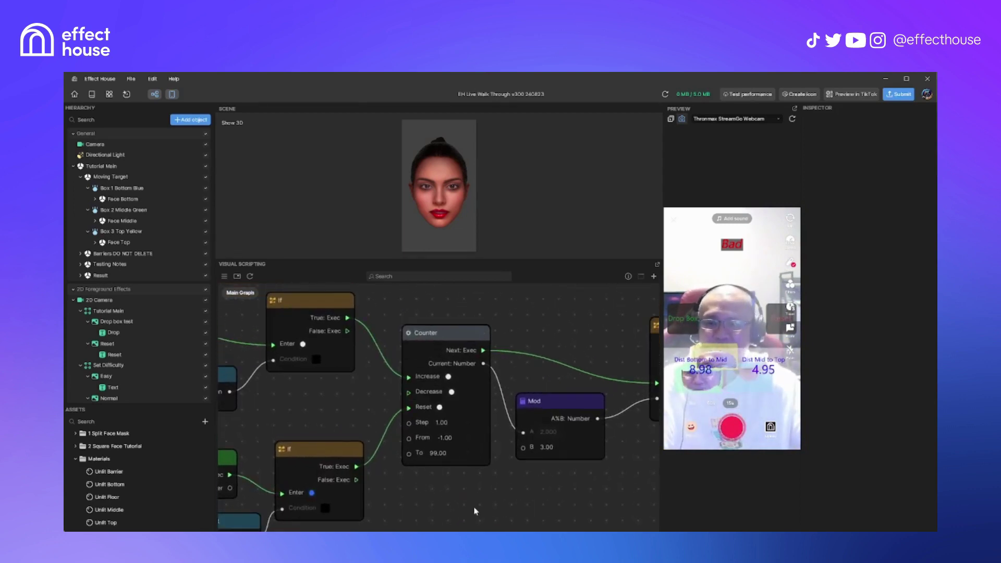
scroll(445, 469, up, 1)
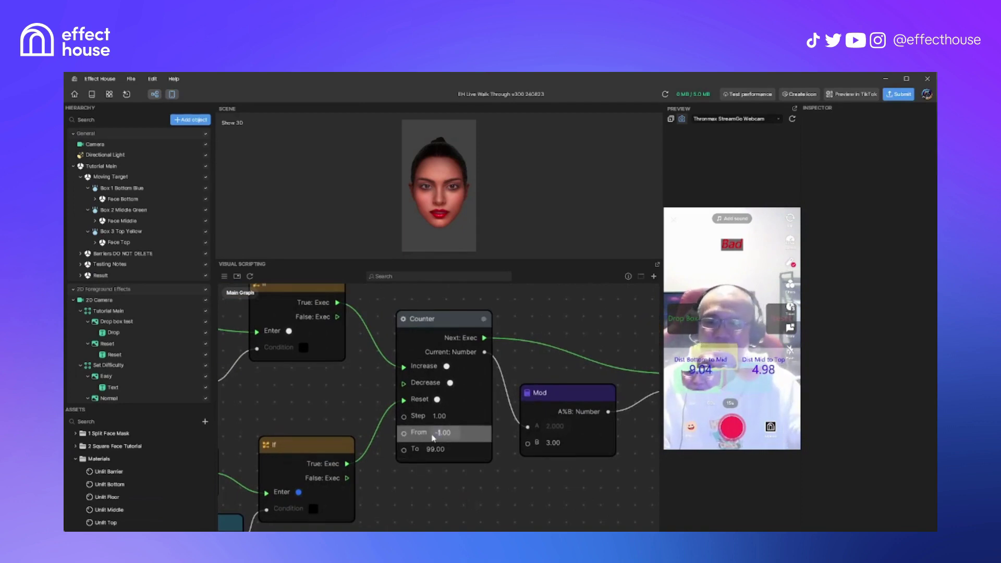
text(0)
click(422, 473)
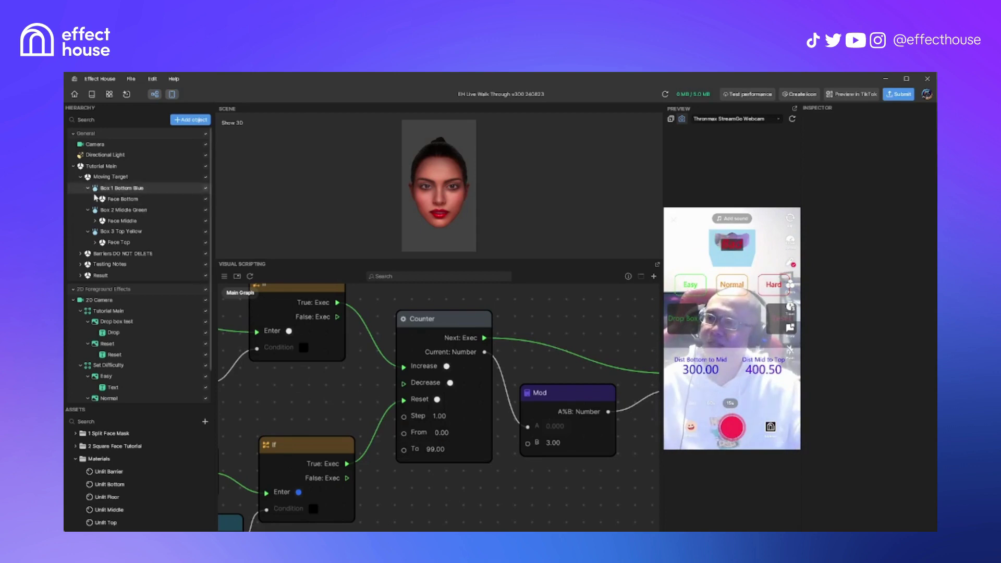
Inspect the properties of Box 1 Bottom Blue, Box 2 Middle Green and Box 3 Top Yellow.
click(121, 189)
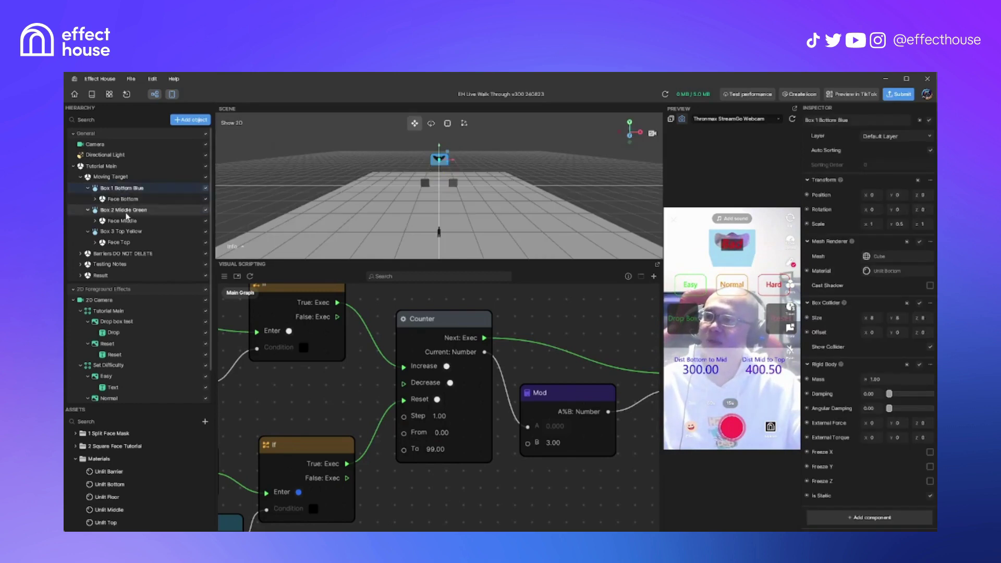
click(127, 211)
click(135, 233)
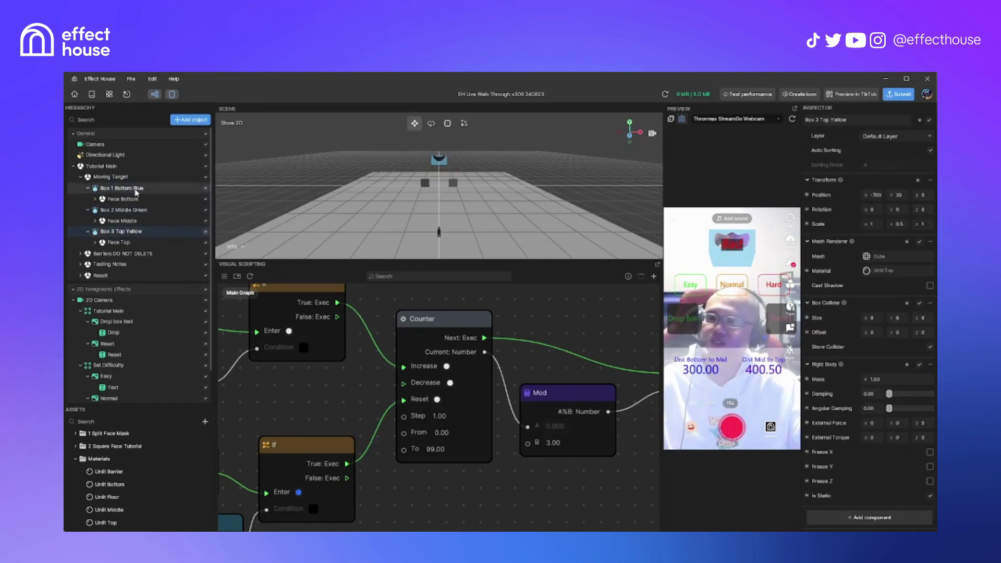
click(137, 191)
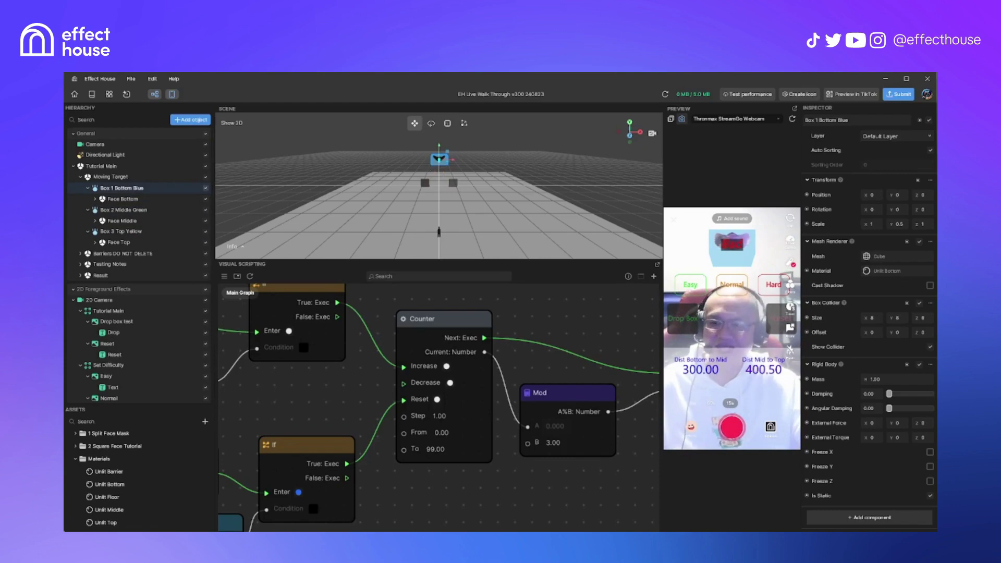
Test an Easy game in the preview by dropping a box, and restart the preview.
click(695, 291)
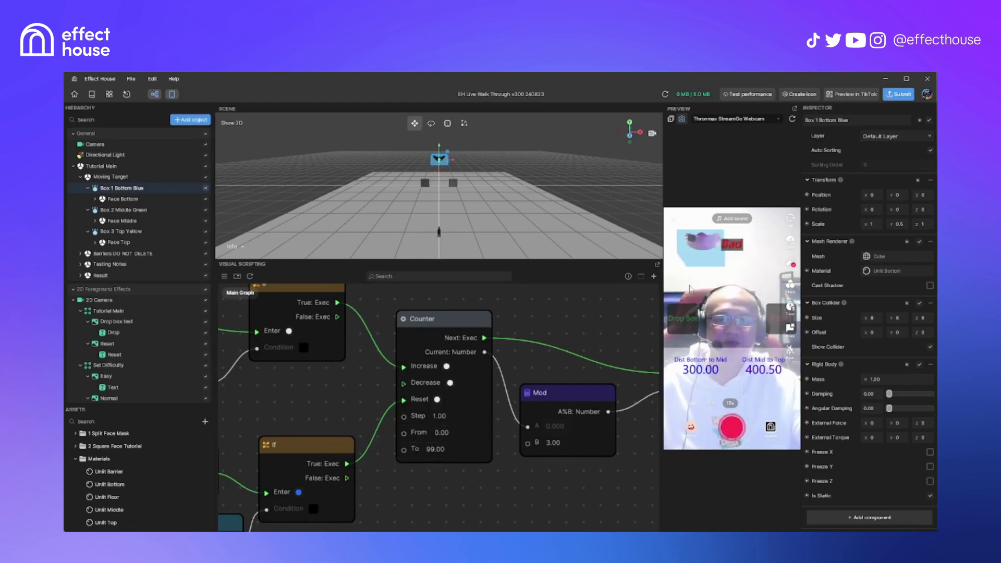
click(683, 320)
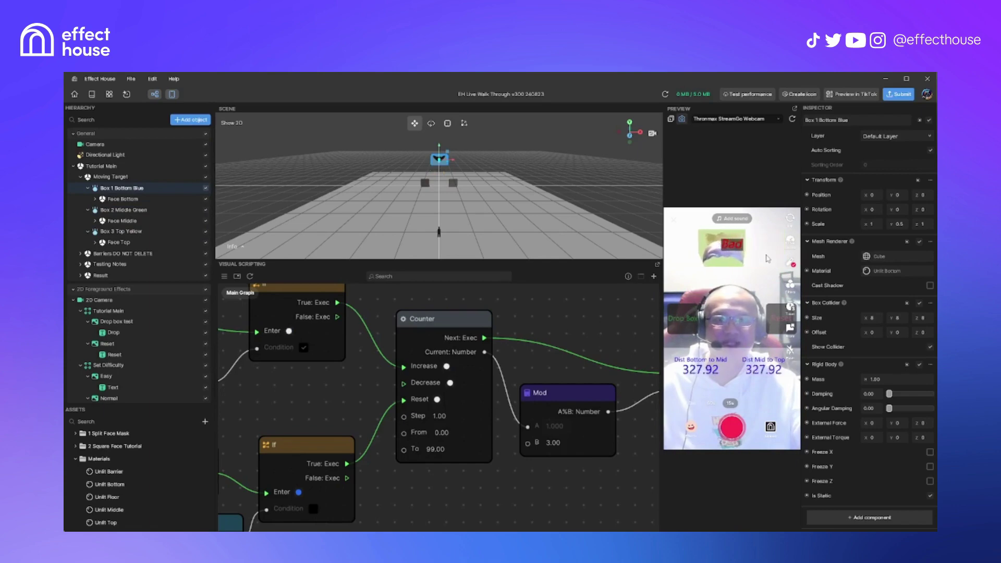
click(790, 121)
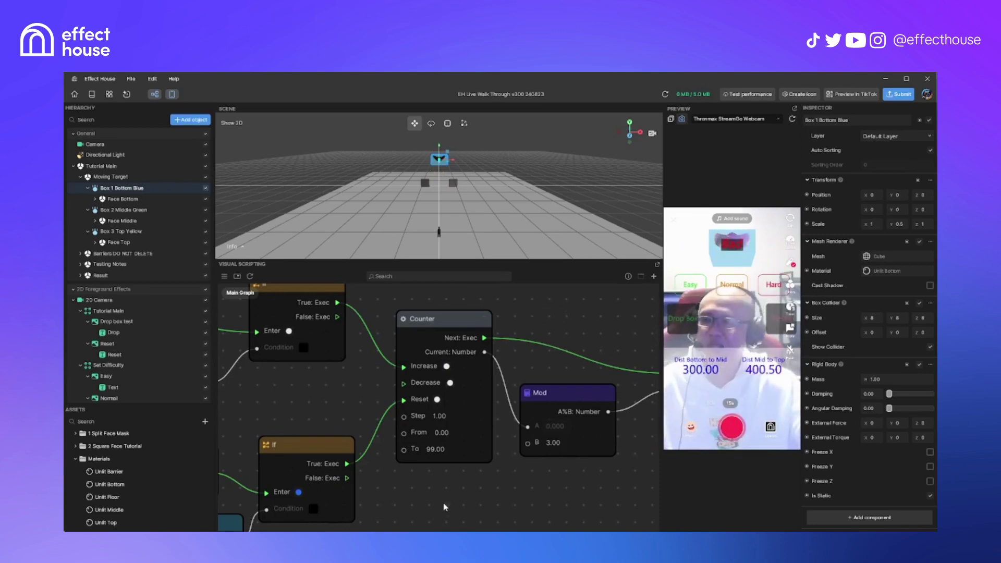
Set the Counter node's From value to -1 and restart the preview.
scroll(429, 513, up, 1)
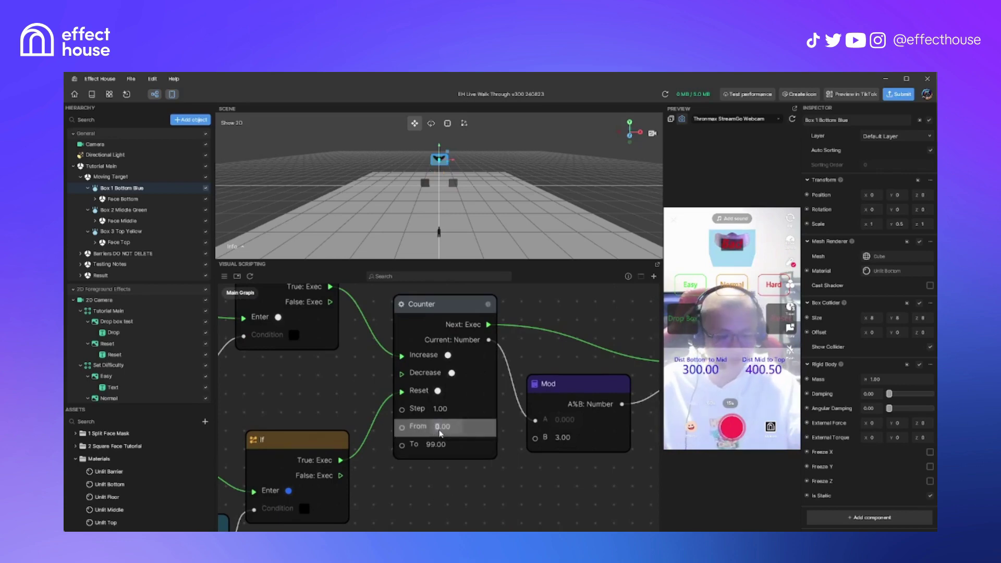
text(1)
key(Return)
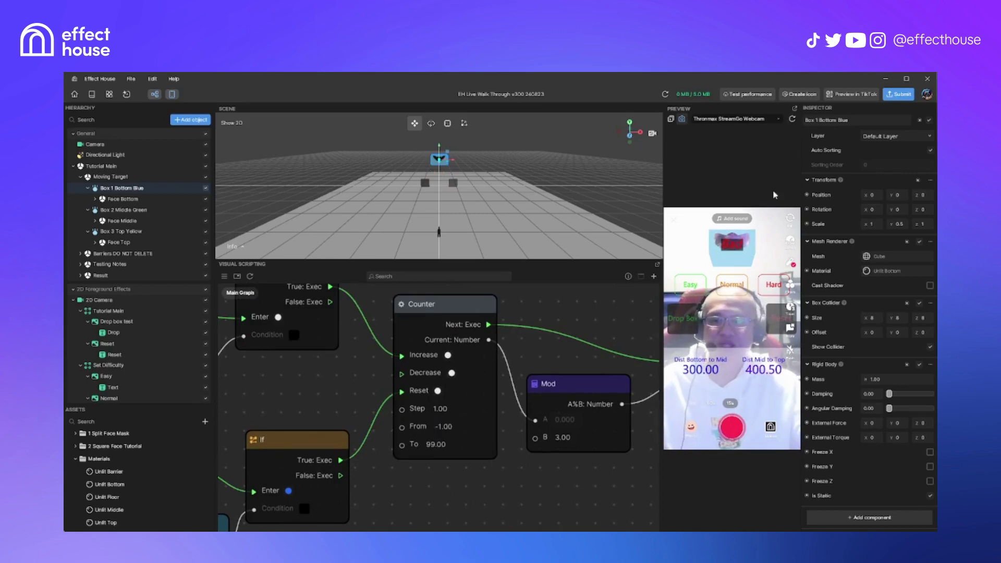
click(792, 120)
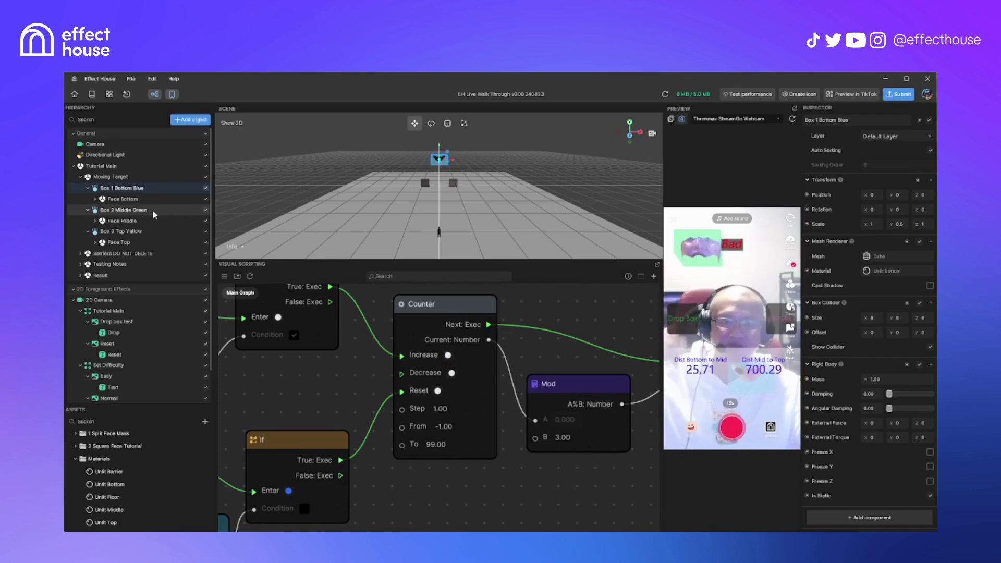
Examine the red group's collision chains, from the Update and Collision Event nodes to the If and collision-detected nodes.
scroll(473, 517, down, 5)
middle_drag(466, 519, 543, 454)
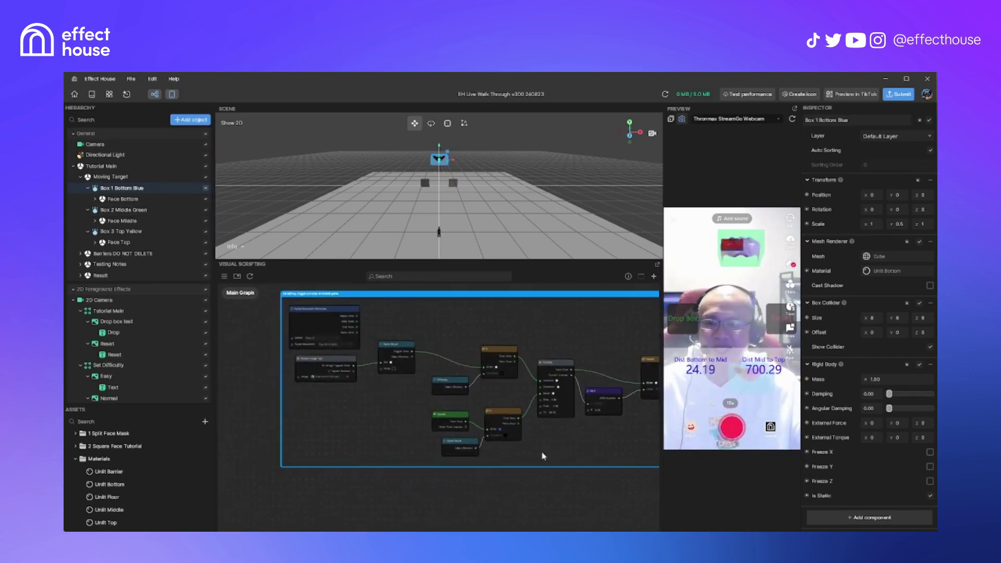
middle_drag(459, 517, 456, 456)
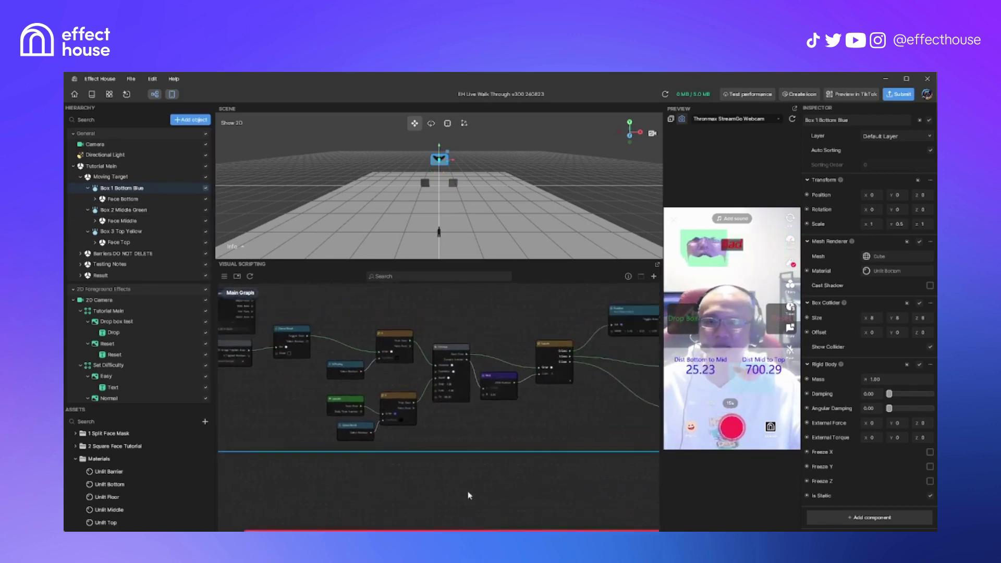
middle_drag(469, 491, 451, 380)
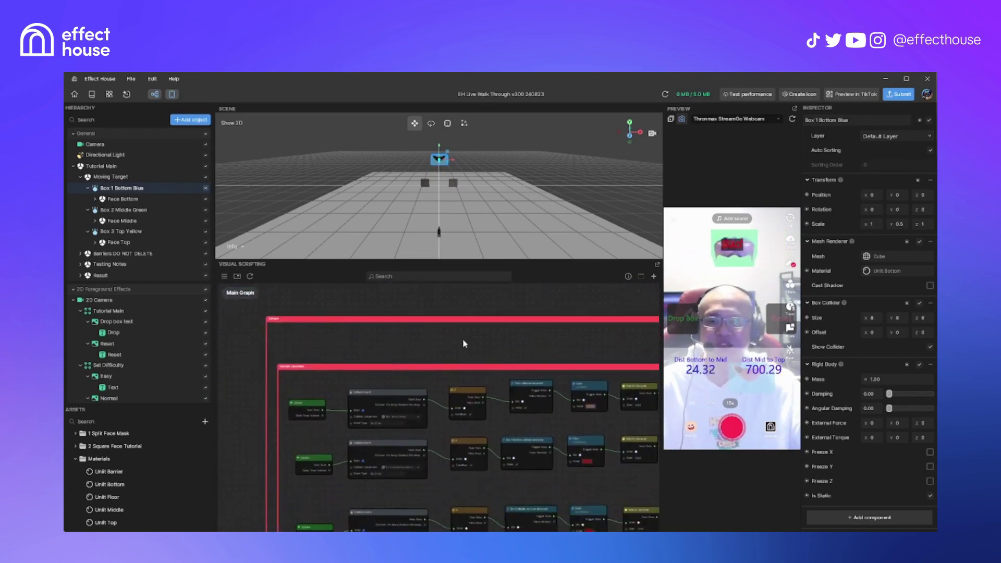
scroll(445, 383, up, 2)
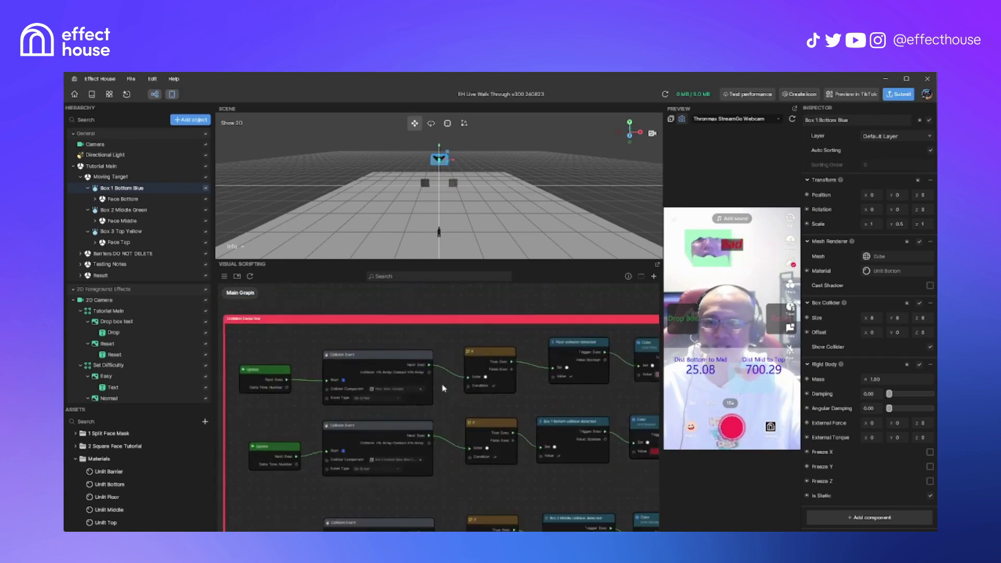
scroll(441, 391, up, 1)
scroll(445, 412, up, 1)
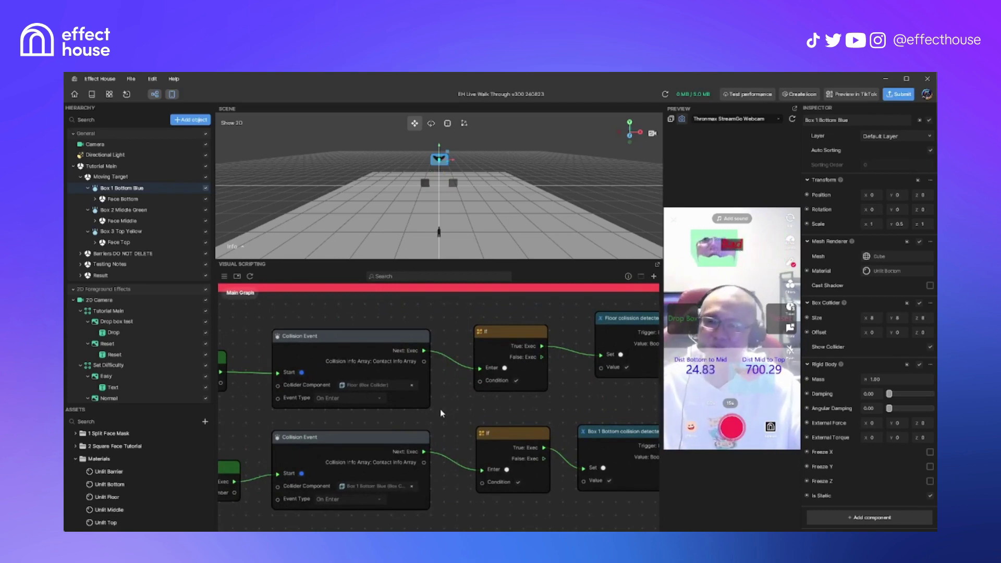
scroll(440, 426, up, 1)
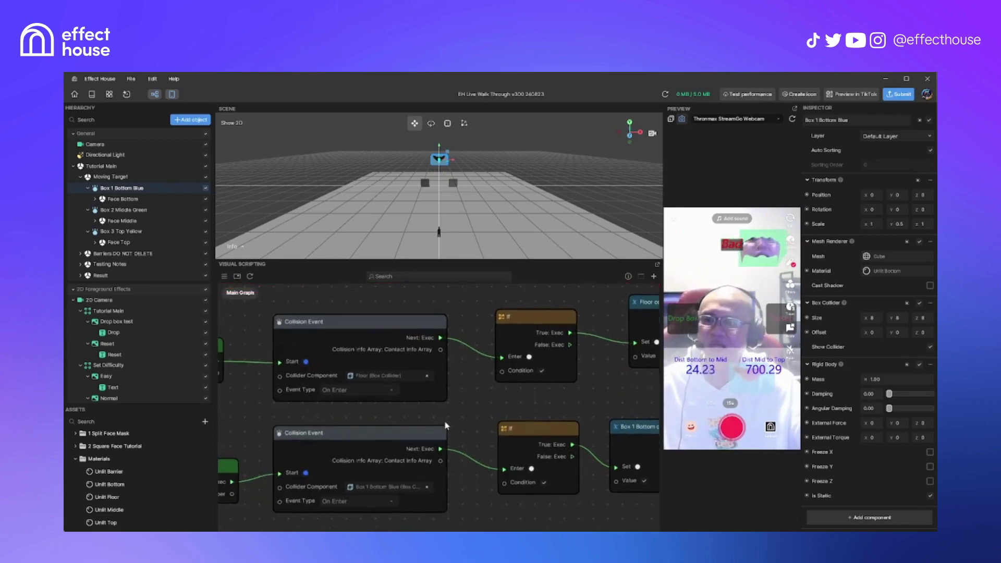
Select the Floor's Collision Event node and examine its Collider Component and Event Type inputs.
click(341, 327)
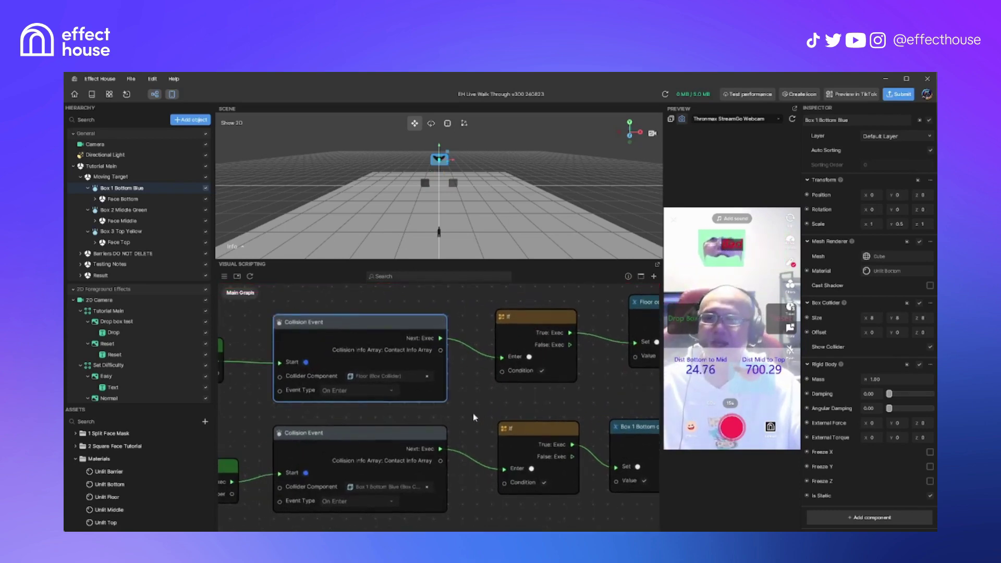
scroll(469, 410, up, 1)
middle_drag(471, 415, 542, 420)
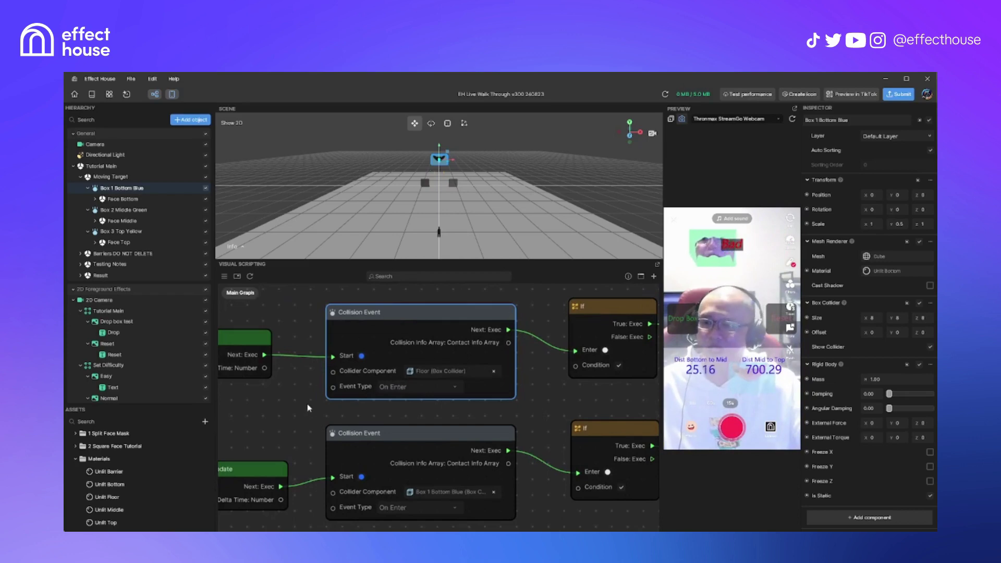
middle_drag(307, 408, 312, 407)
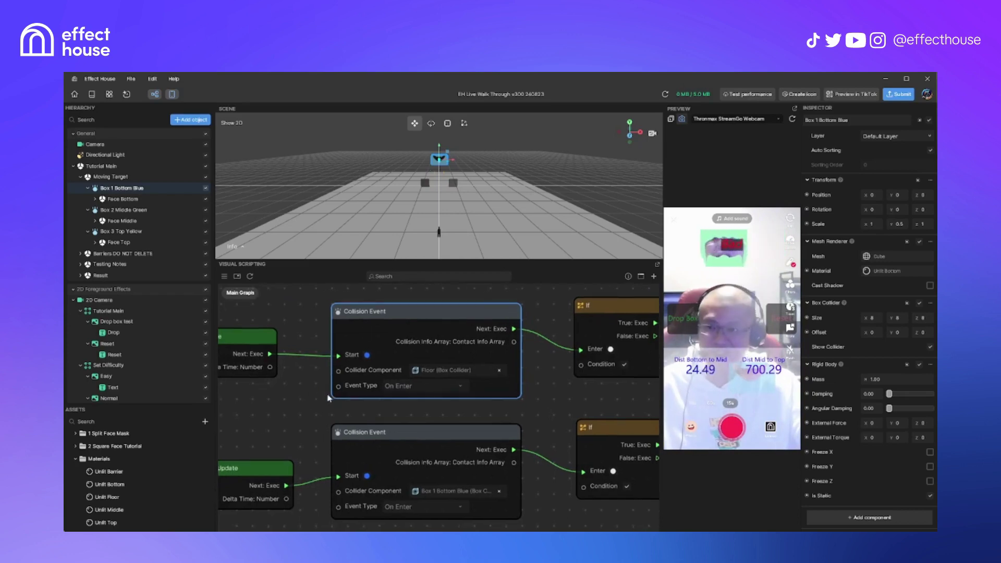
scroll(320, 403, up, 1)
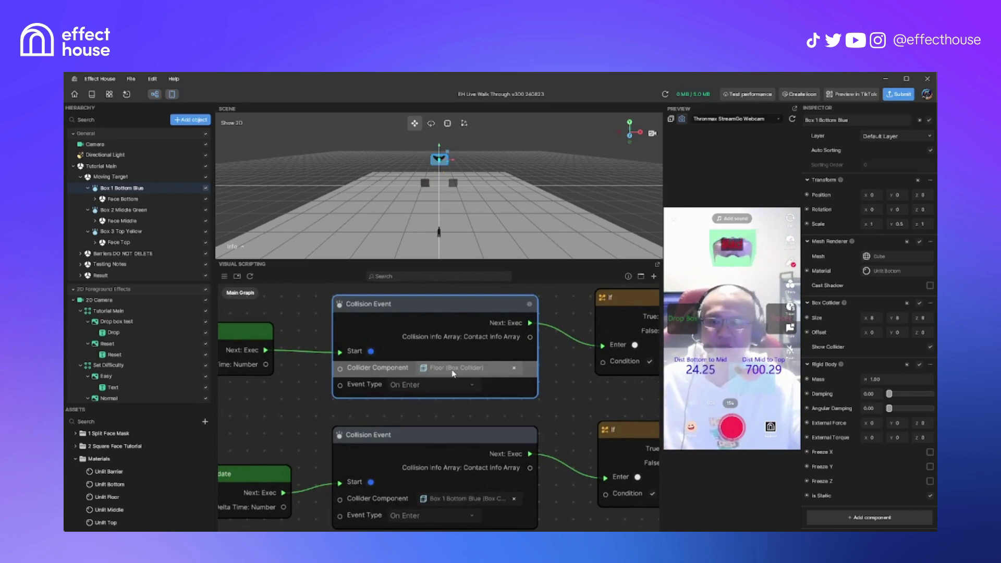
Compare the Transform and Box Collider object lists for the Floor Collision Event's Collider Component, and close the selection without changing it.
click(453, 373)
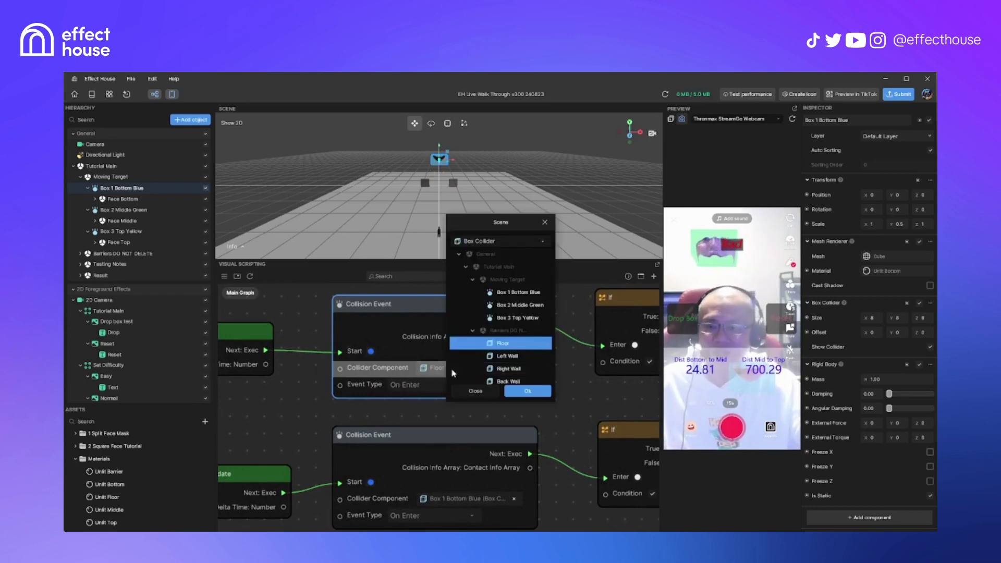
click(541, 243)
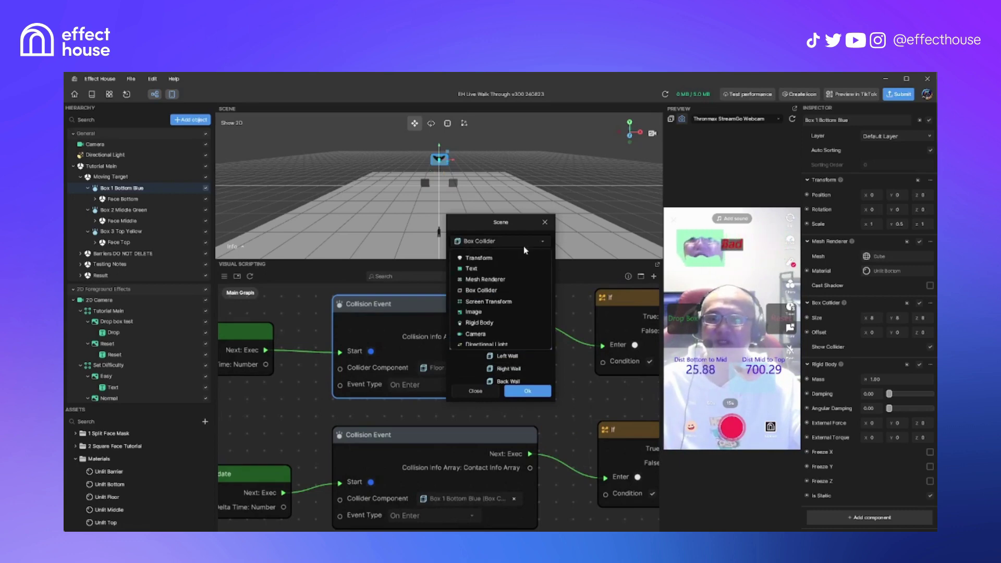
click(514, 258)
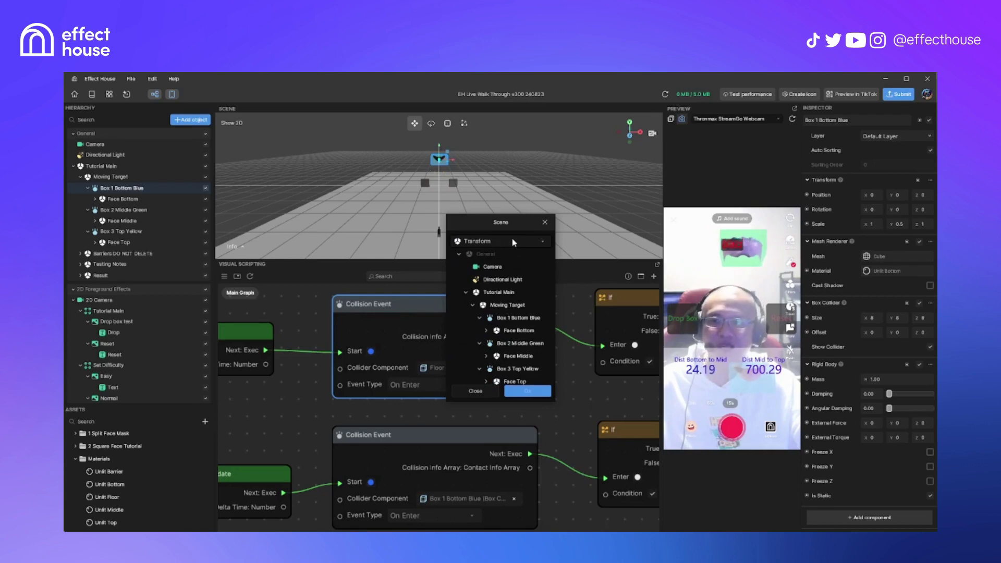
click(513, 242)
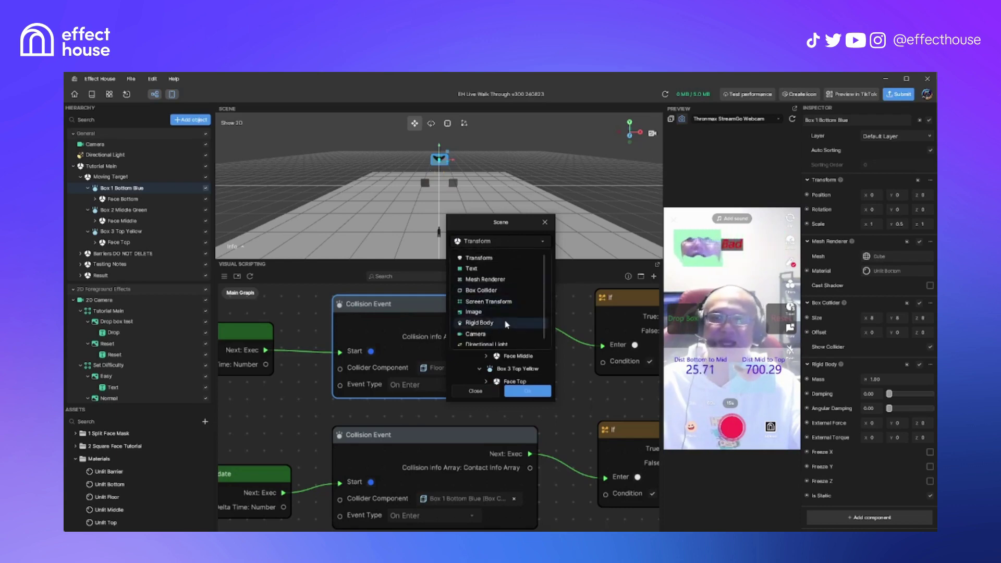
click(499, 291)
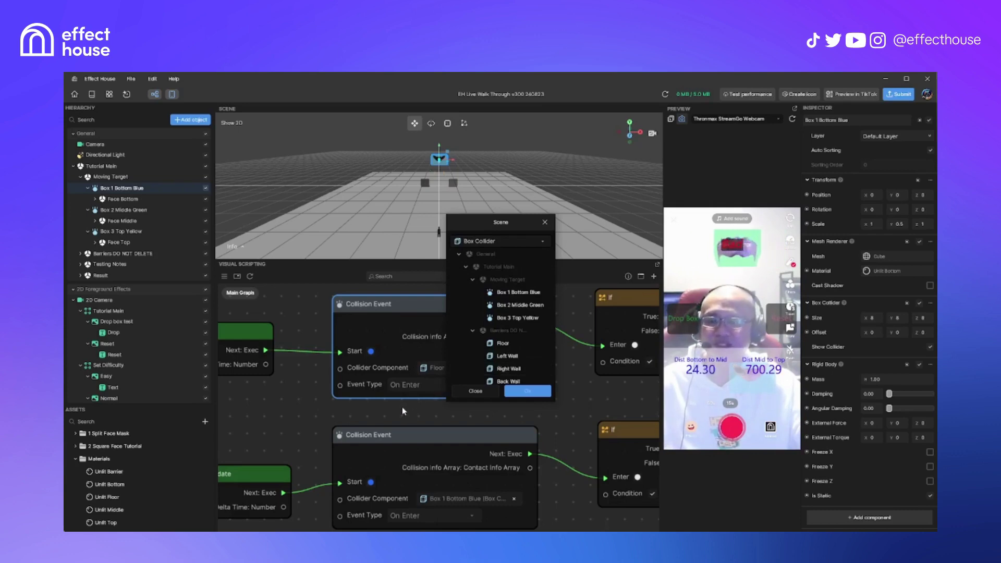
click(475, 391)
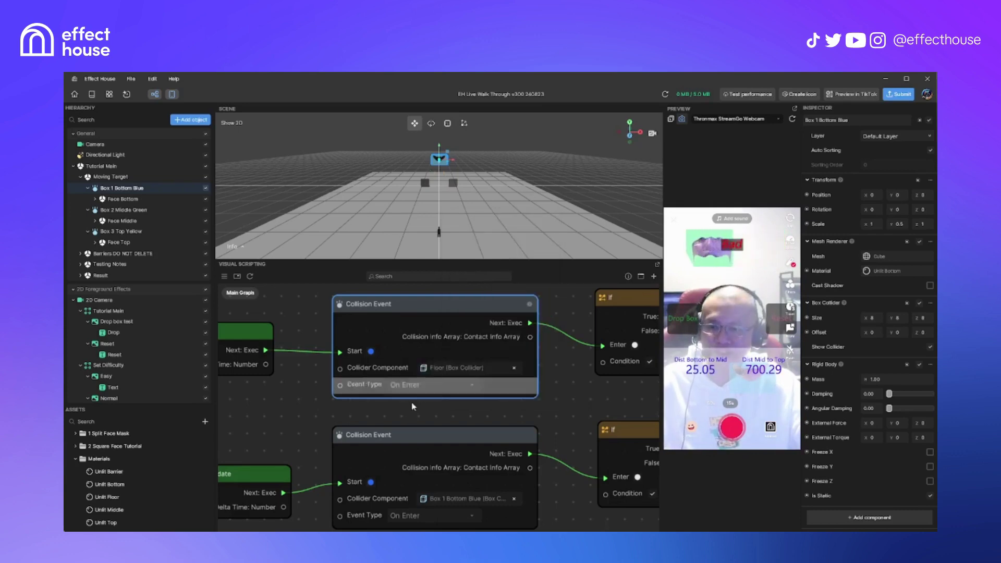
Examine the Update node feeding the Floor's Collision Event and its Event Type options, leaving the selected option as it is.
scroll(284, 404, down, 2)
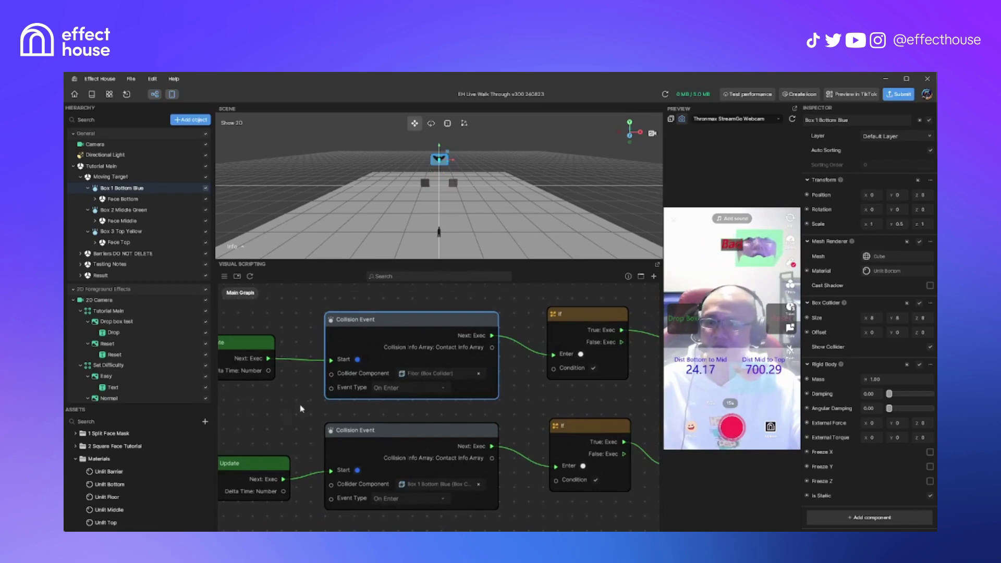
drag(301, 408, 405, 397)
drag(370, 356, 391, 352)
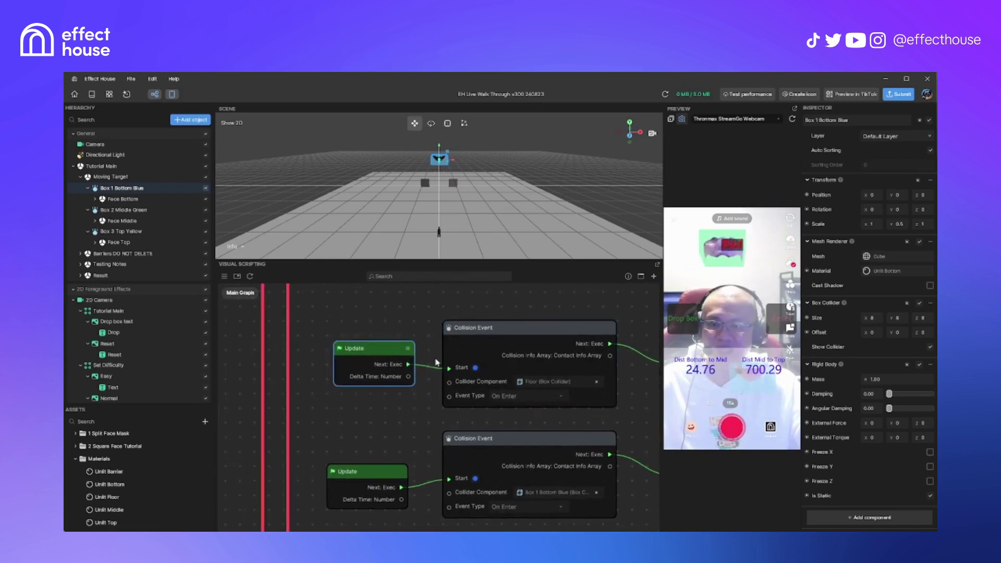
drag(609, 430, 573, 432)
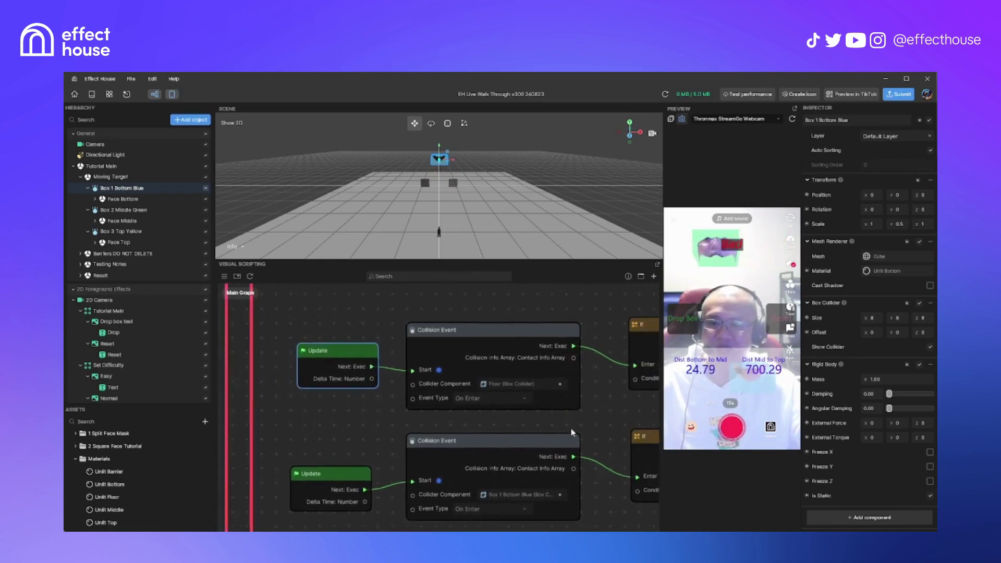
click(525, 400)
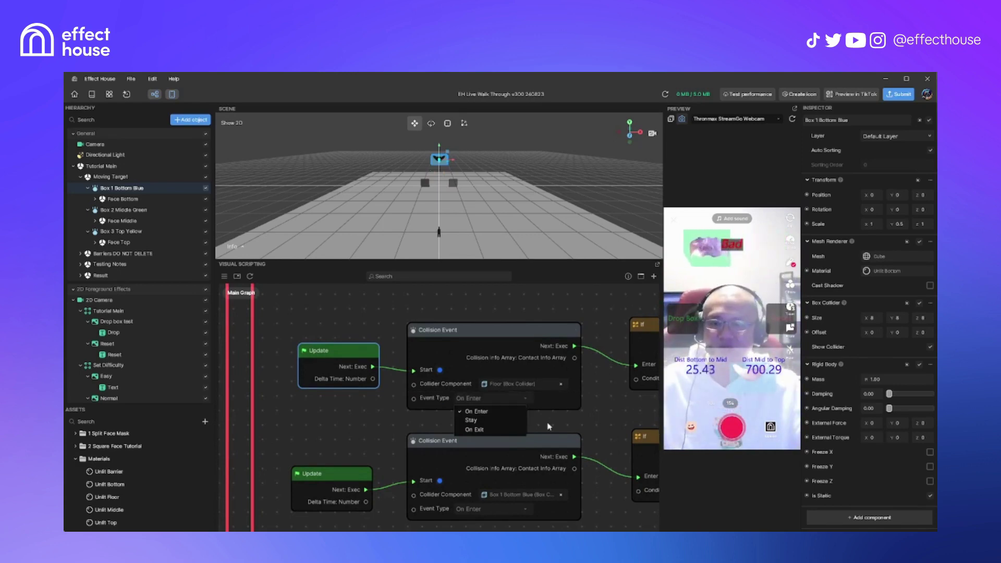
click(563, 426)
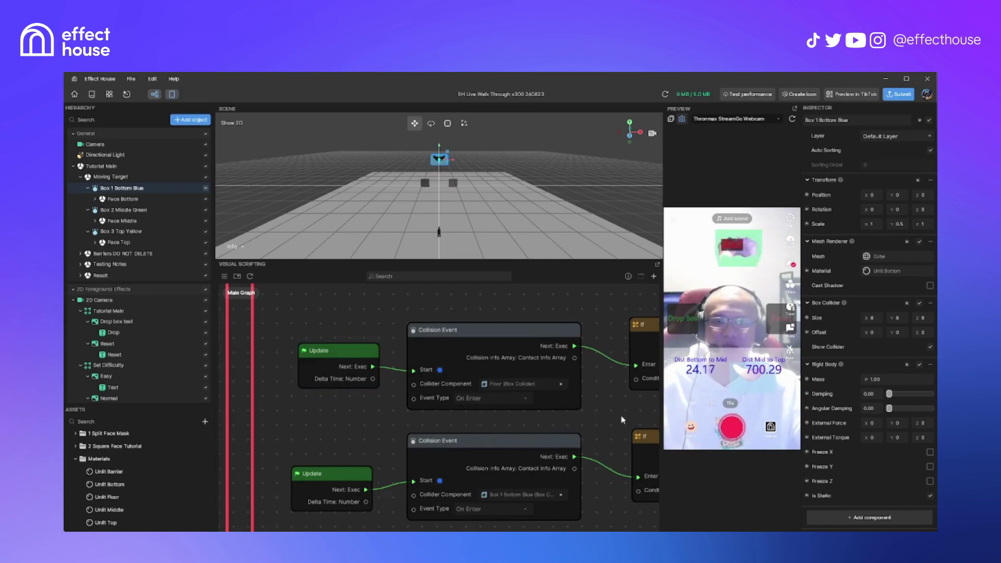
Follow the Floor collision chain through the If node to the Floor collision detected setter, shifting both nodes slightly.
middle_drag(622, 419, 491, 436)
drag(520, 351, 505, 349)
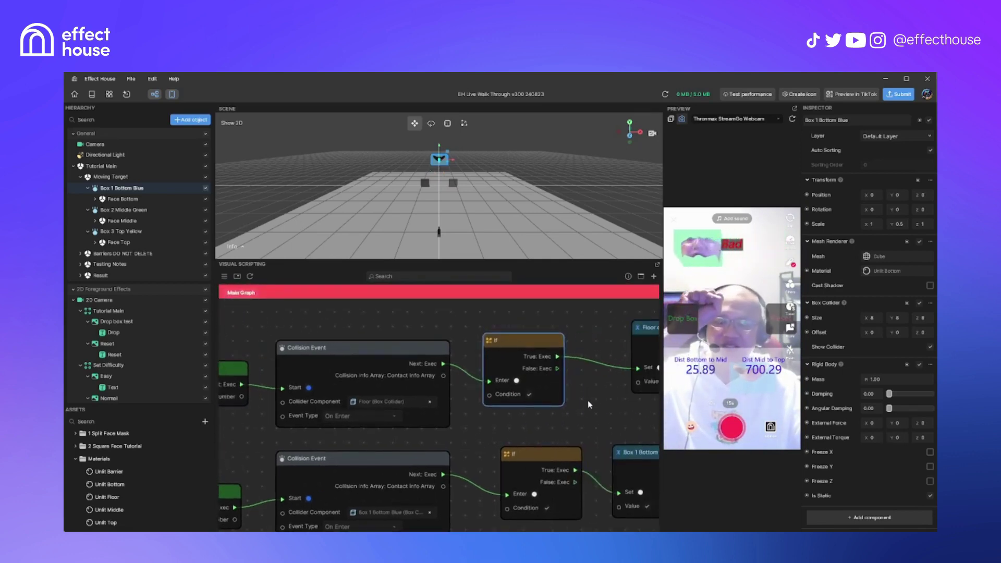
middle_drag(597, 402, 559, 407)
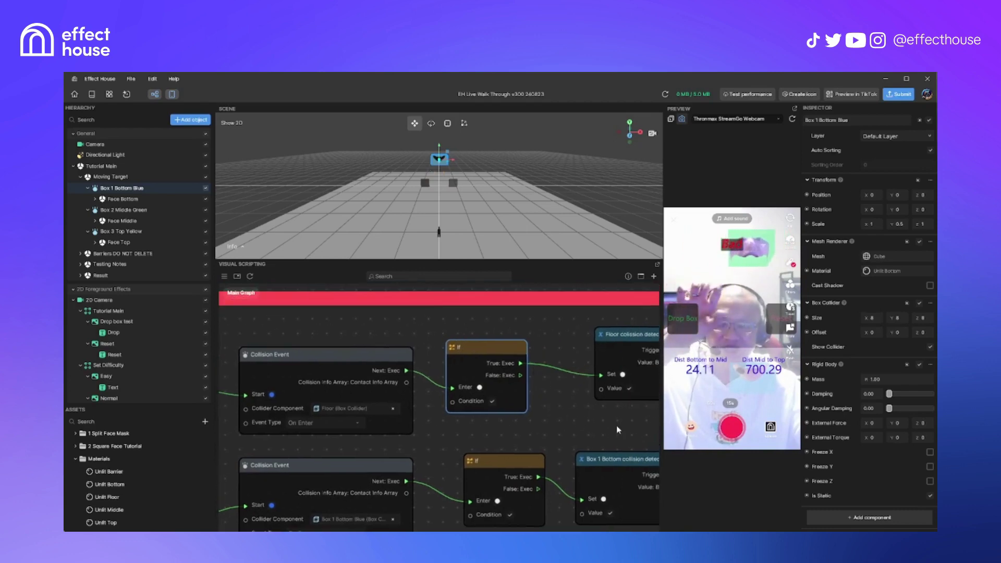
middle_drag(616, 424, 526, 424)
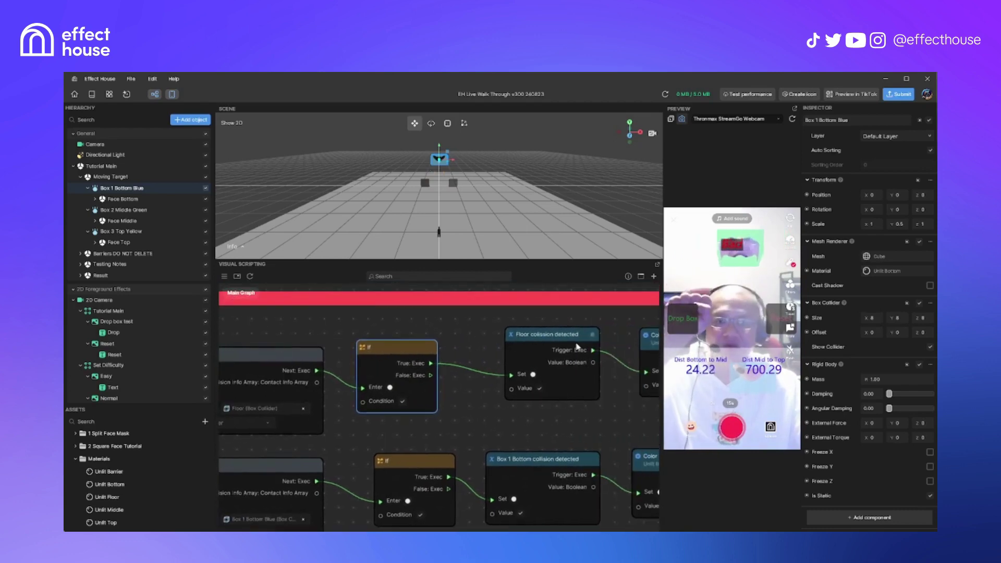
drag(572, 338, 563, 336)
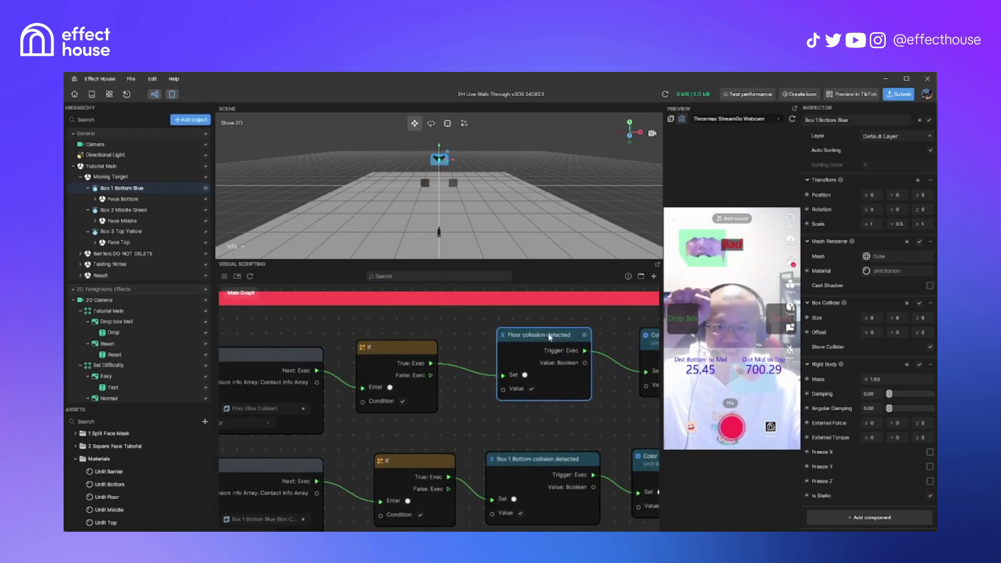
Inspect the Floor collision detected variable's type, container and default value, and close the variable list and details.
click(225, 278)
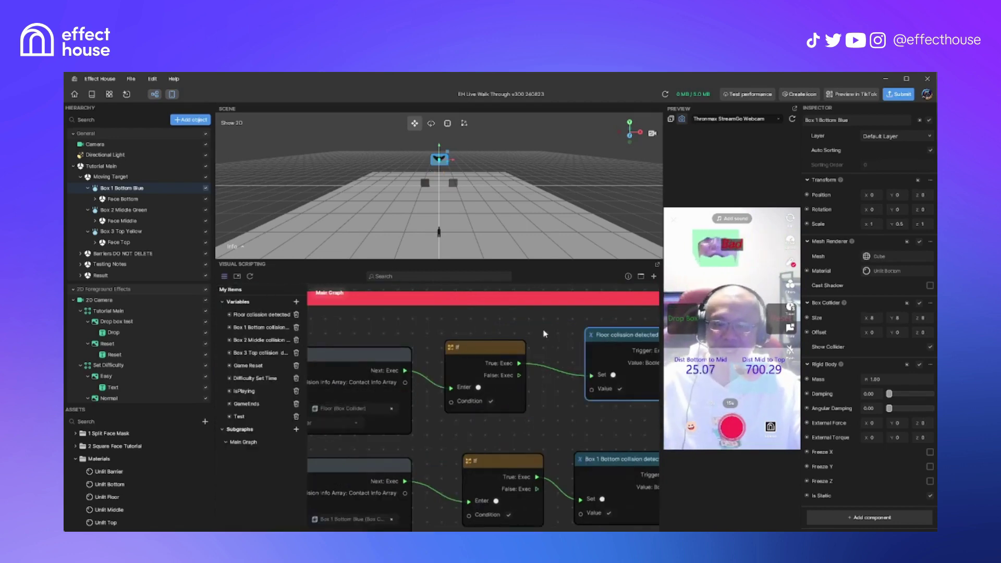
click(264, 317)
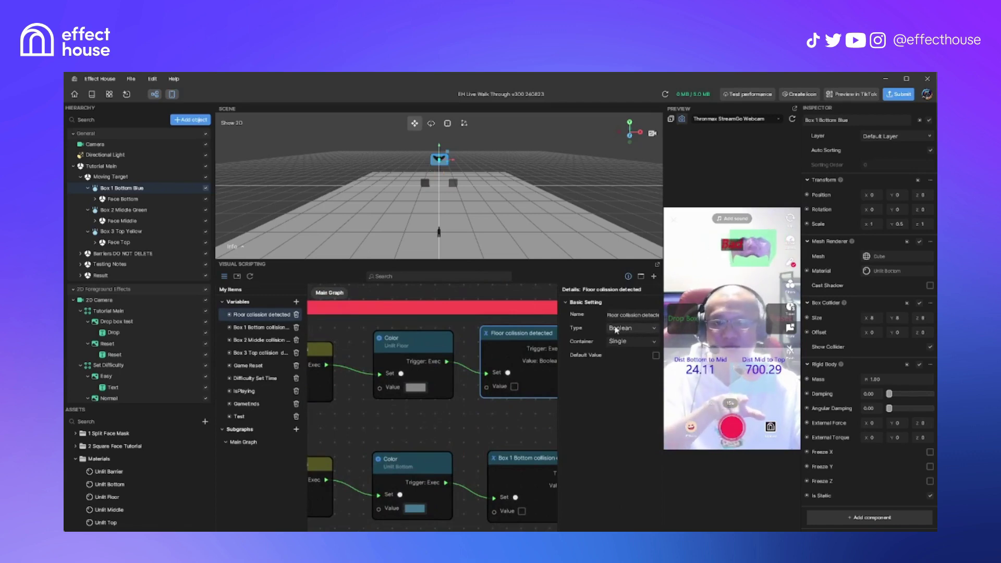
click(468, 397)
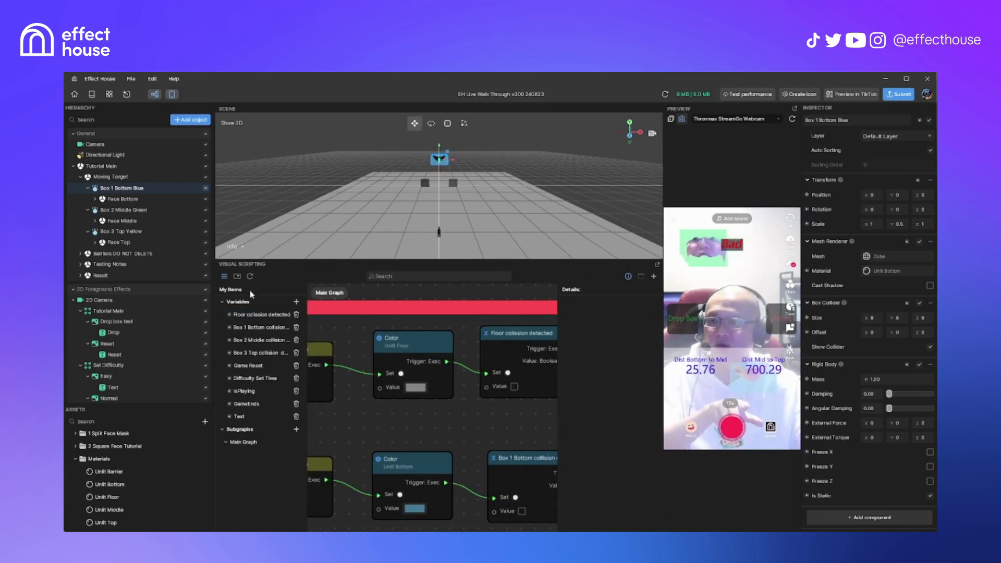
click(224, 277)
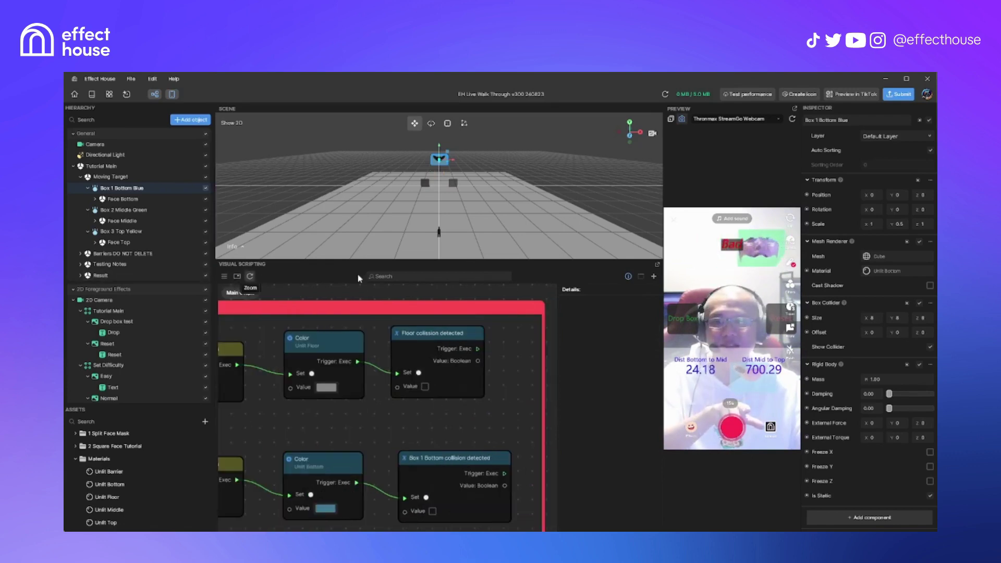
click(628, 276)
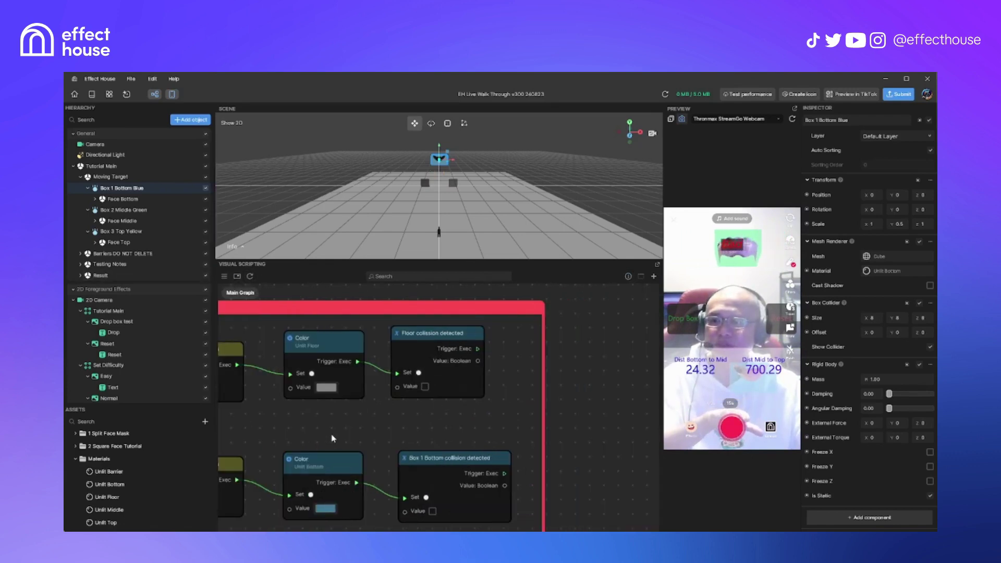
Examine the start of the floor collision row, from the If node to the Floor collision detected node.
scroll(334, 436, down, 2)
scroll(334, 437, up, 4)
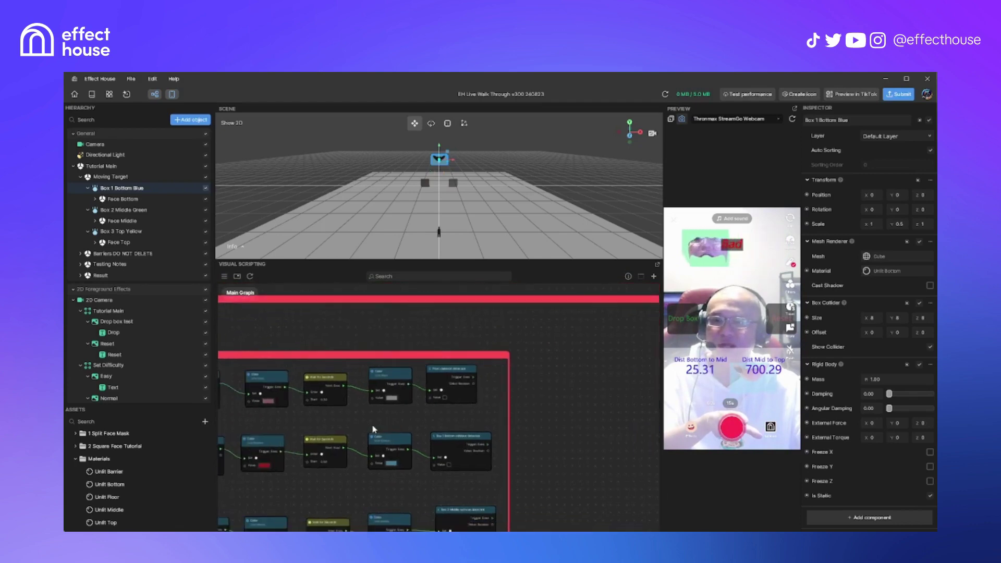
scroll(372, 421, up, 2)
middle_drag(323, 423, 546, 438)
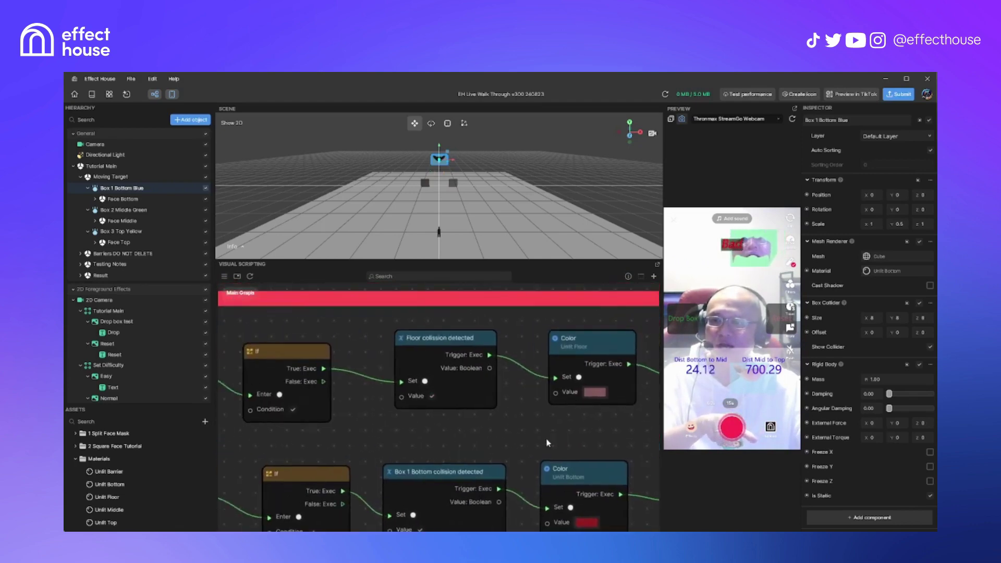
middle_drag(352, 367, 431, 364)
click(380, 347)
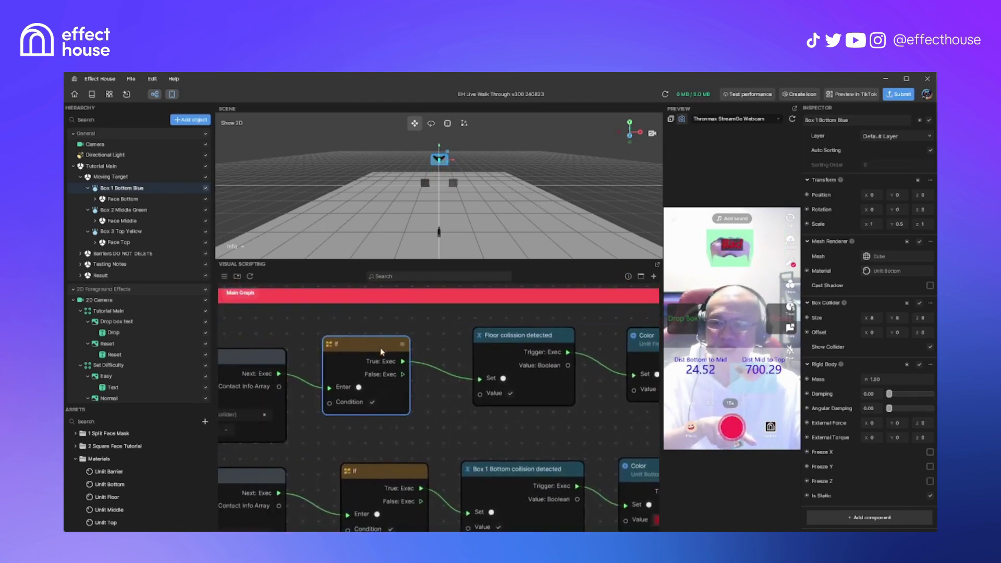
scroll(423, 425, up, 1)
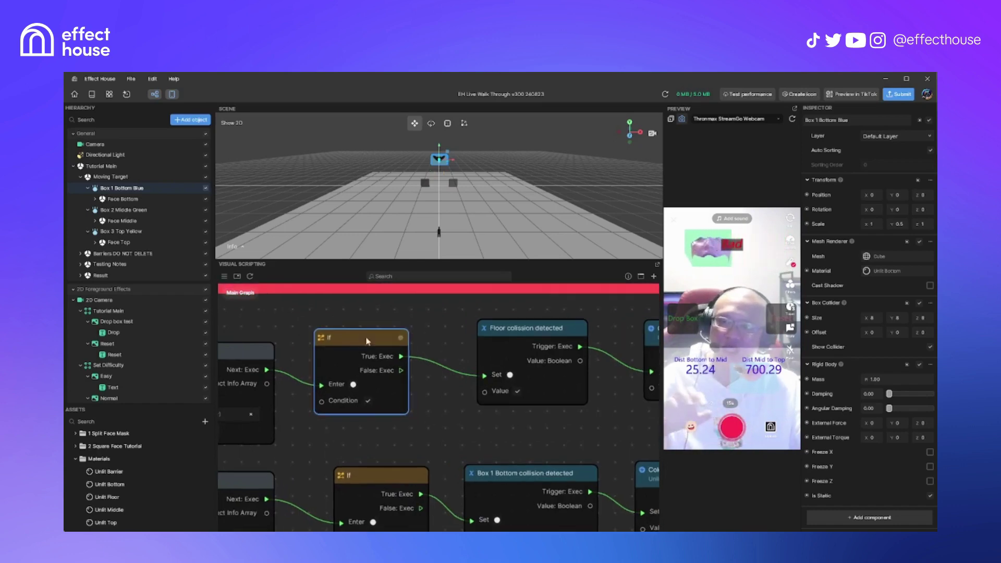
middle_drag(360, 340, 381, 336)
drag(380, 342, 367, 336)
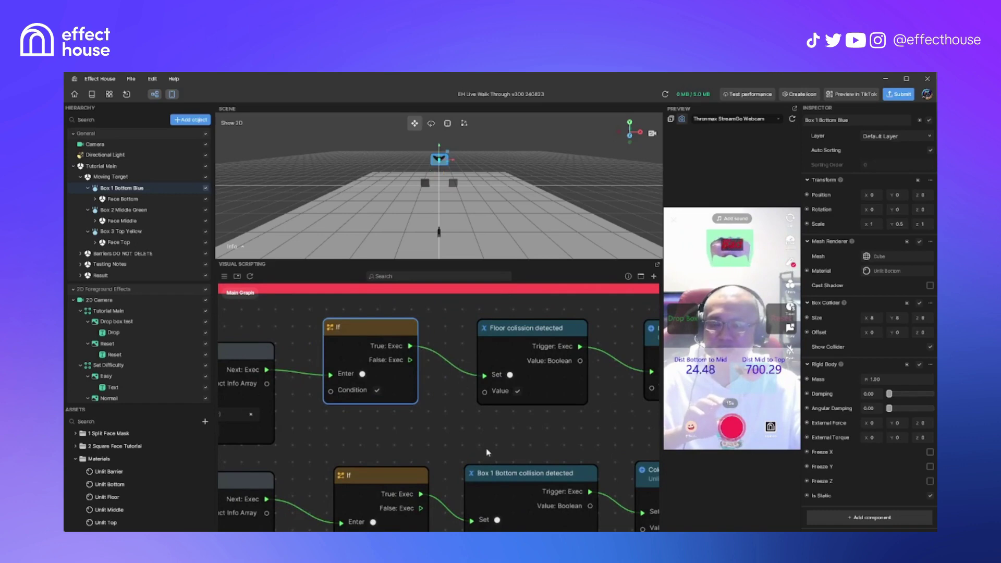
middle_drag(489, 443, 434, 449)
drag(464, 336, 452, 336)
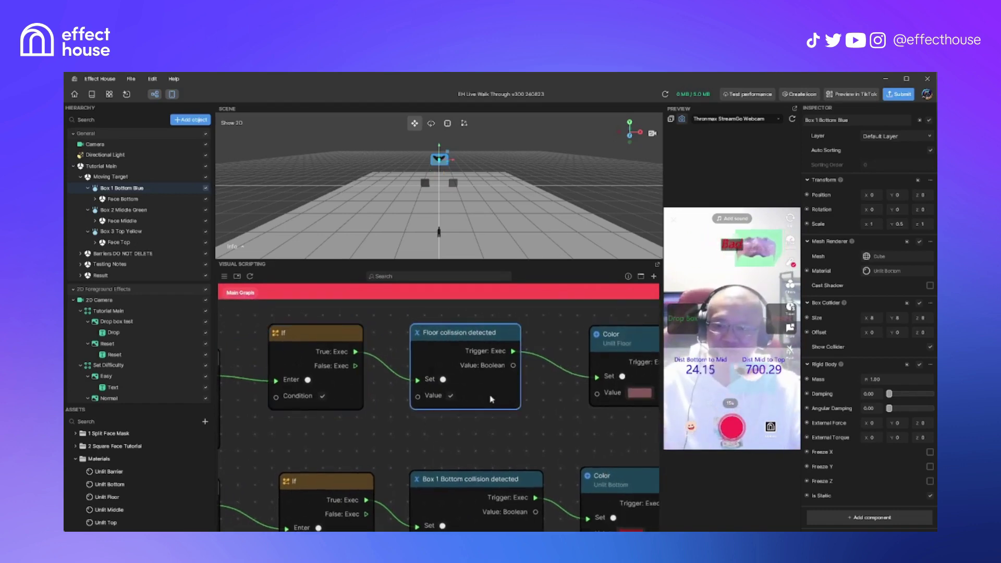
middle_drag(453, 400, 386, 415)
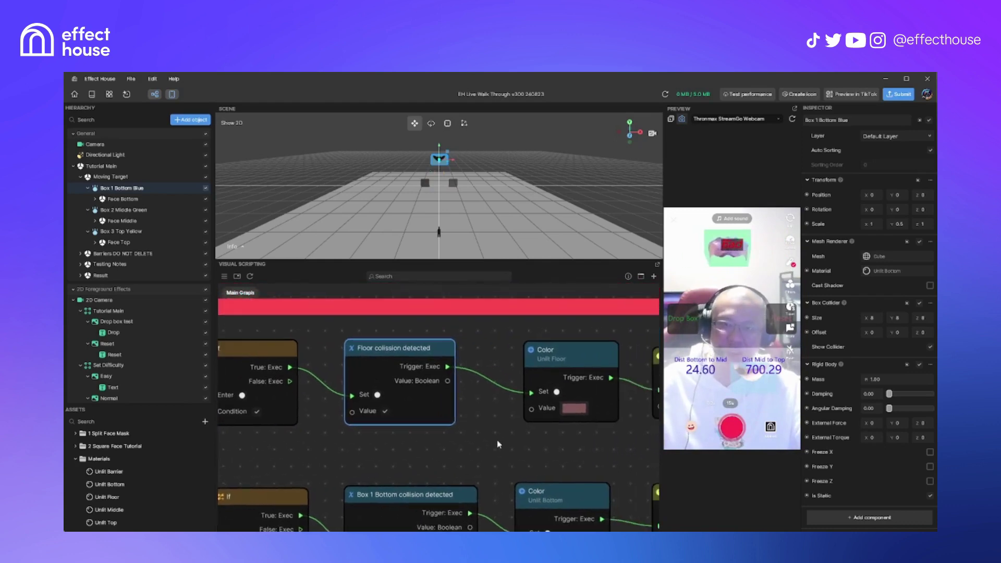
Examine the rest of the floor row: the Unlit Floor Color nodes, Wait for Seconds and the final Floor collision detected node.
middle_drag(515, 465, 424, 458)
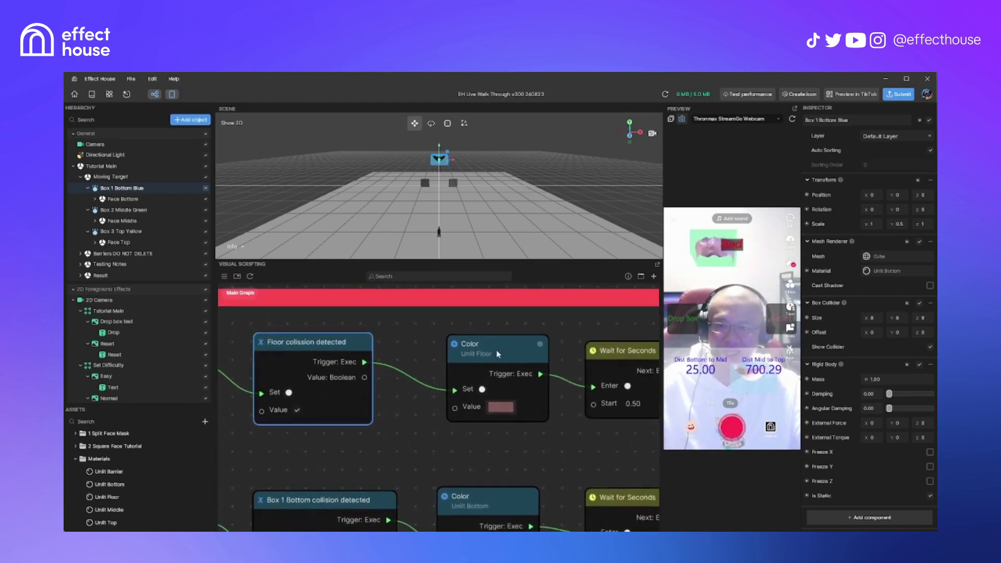
click(496, 354)
scroll(519, 452, down, 2)
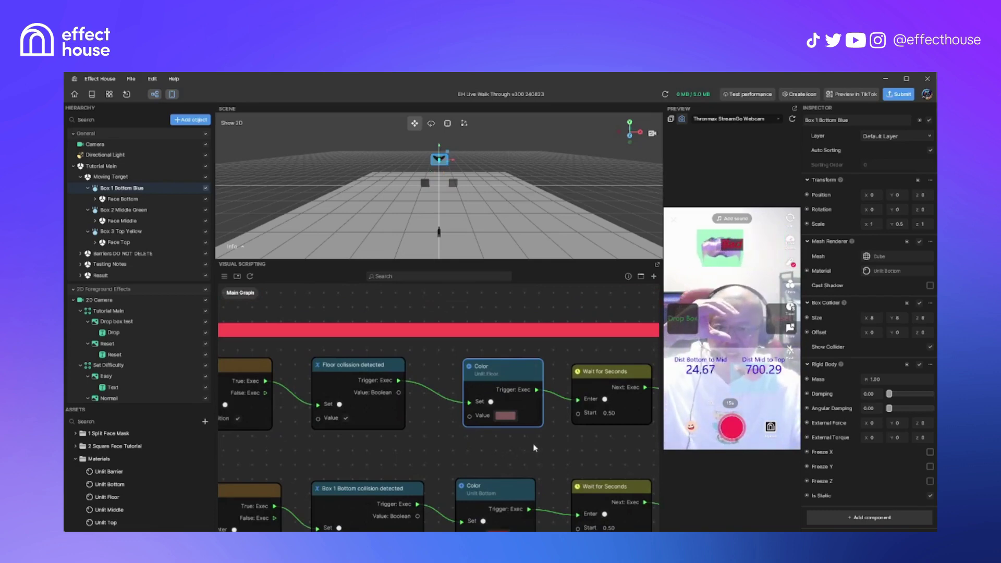
middle_drag(539, 449, 480, 446)
middle_drag(582, 448, 513, 466)
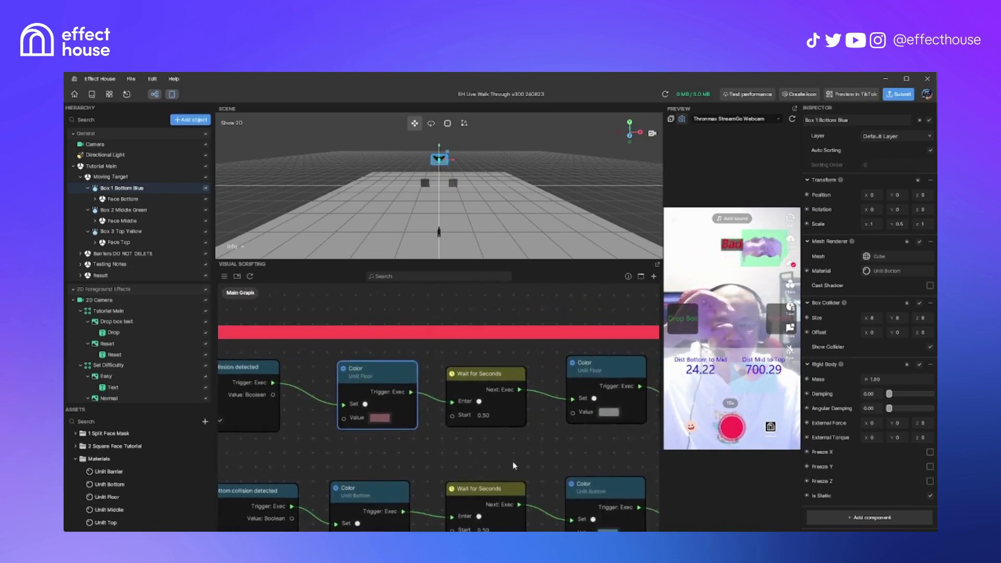
middle_drag(563, 439, 559, 461)
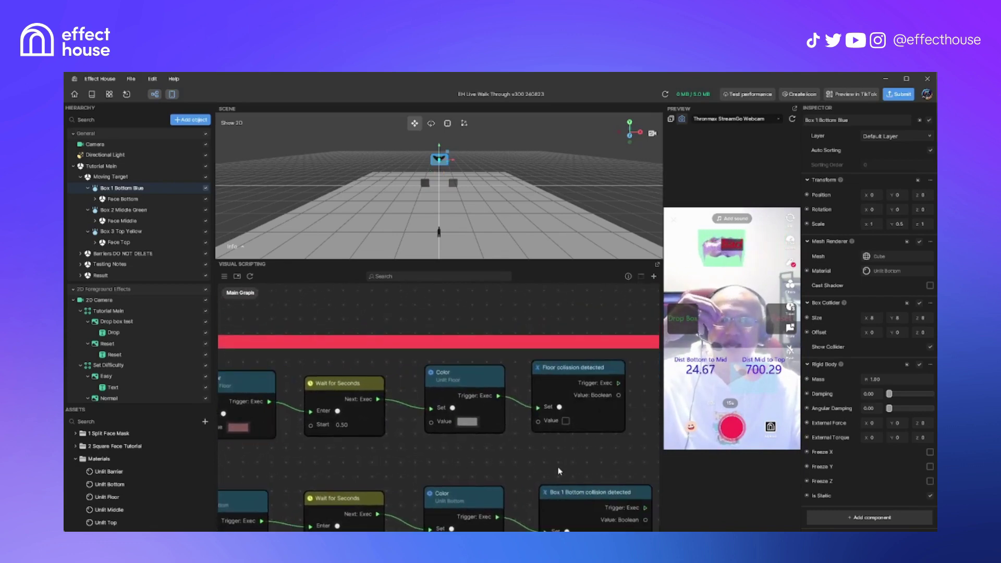
drag(571, 370, 570, 376)
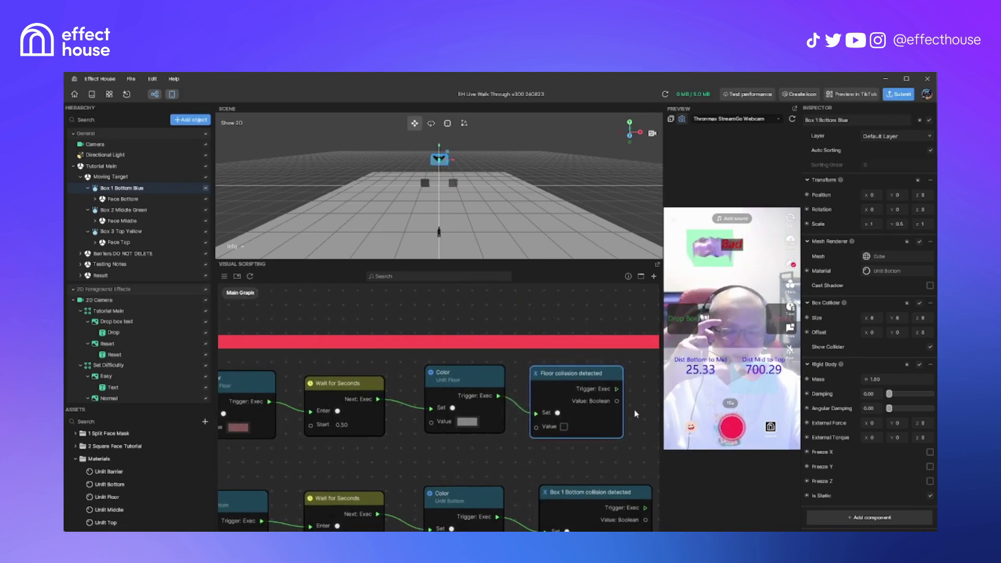
middle_drag(634, 399, 622, 403)
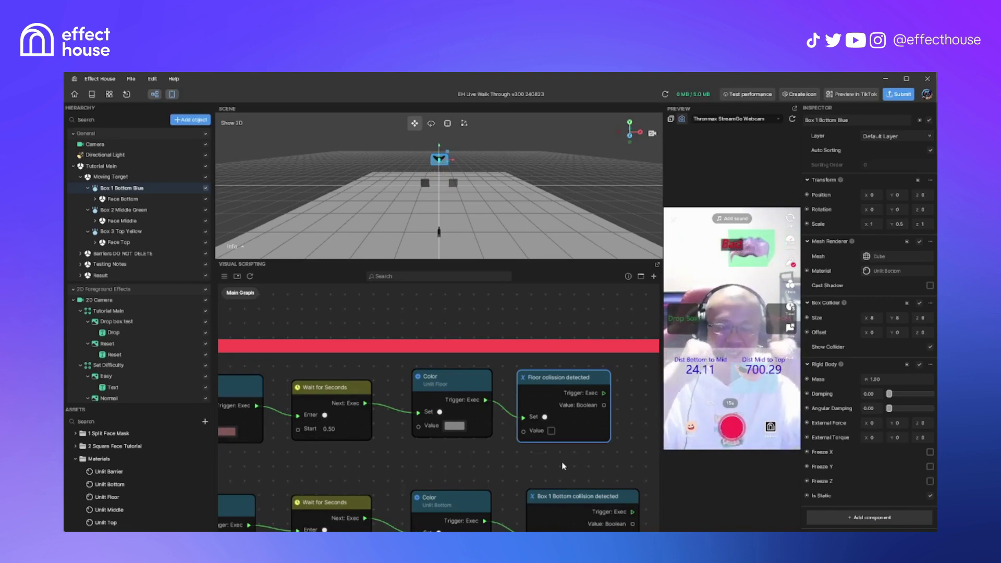
Examine the Box 1 Bottom and Box 2 Middle collision rows, and restart the effect preview to test the collisions.
scroll(333, 480, down, 4)
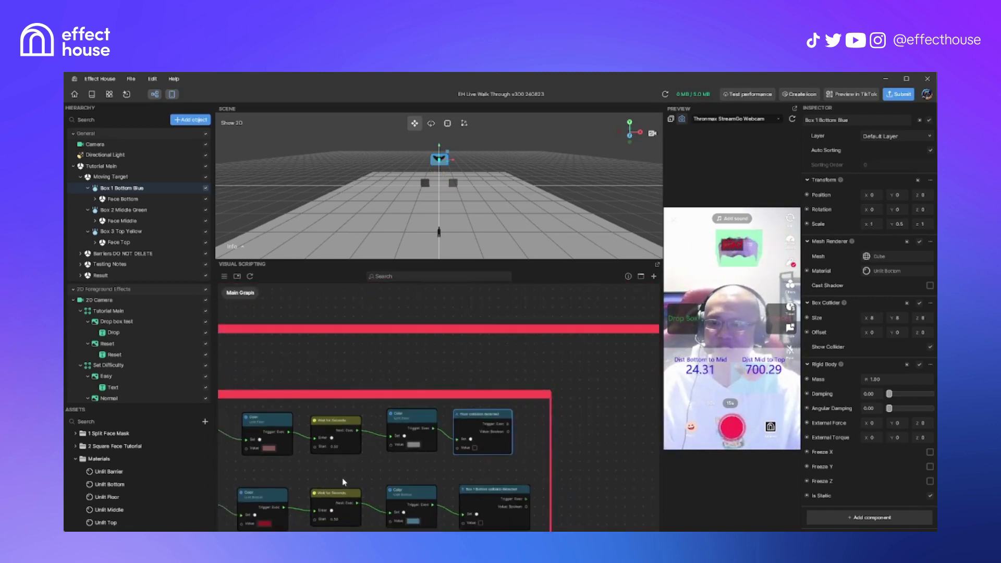
middle_drag(311, 472, 505, 449)
middle_drag(337, 459, 502, 427)
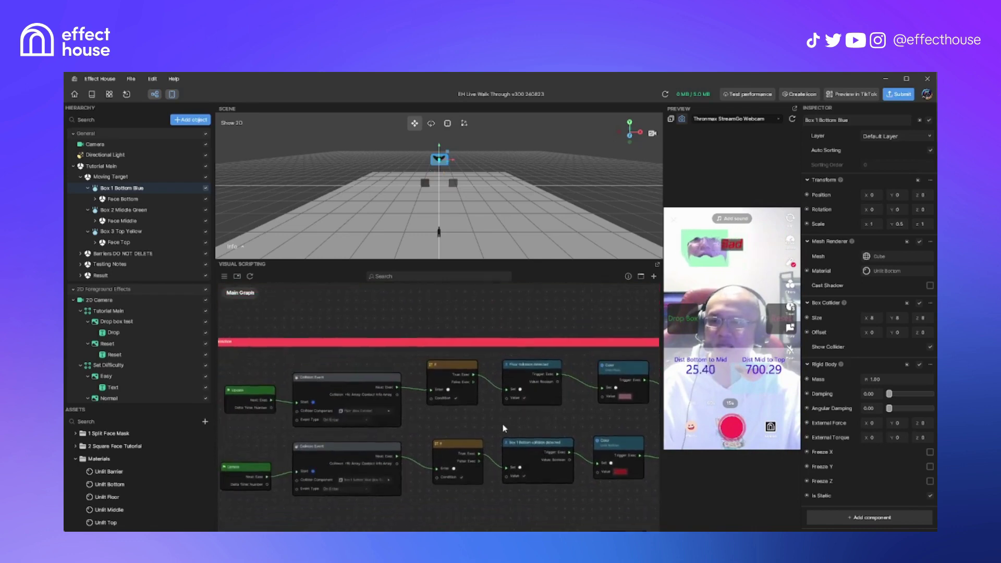
scroll(299, 458, up, 4)
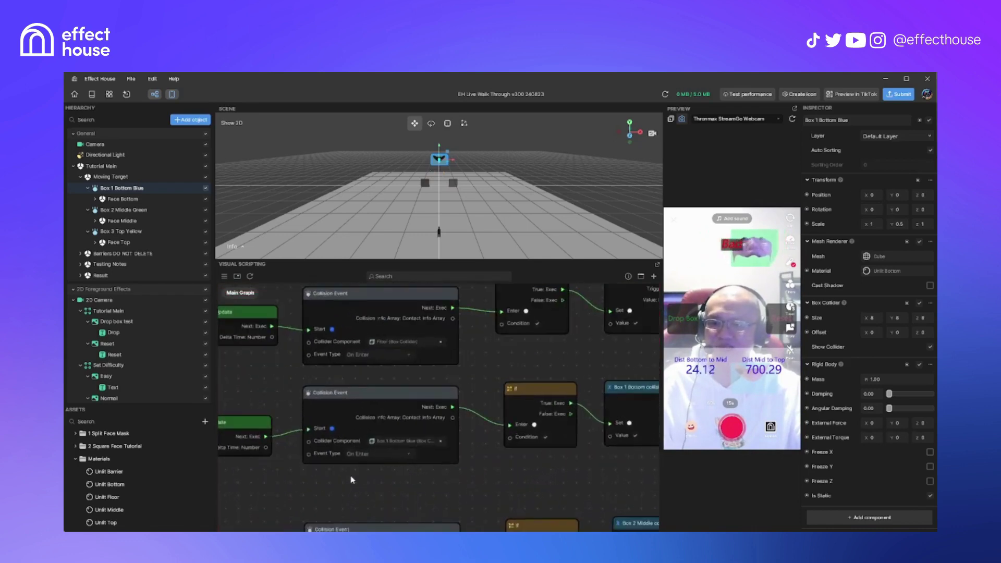
middle_drag(383, 505, 383, 378)
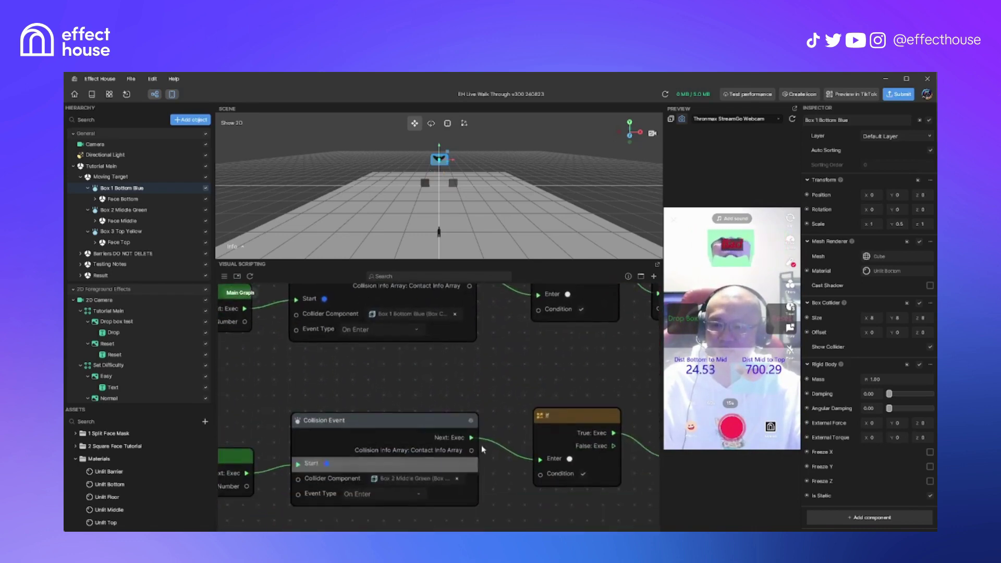
scroll(411, 478, down, 2)
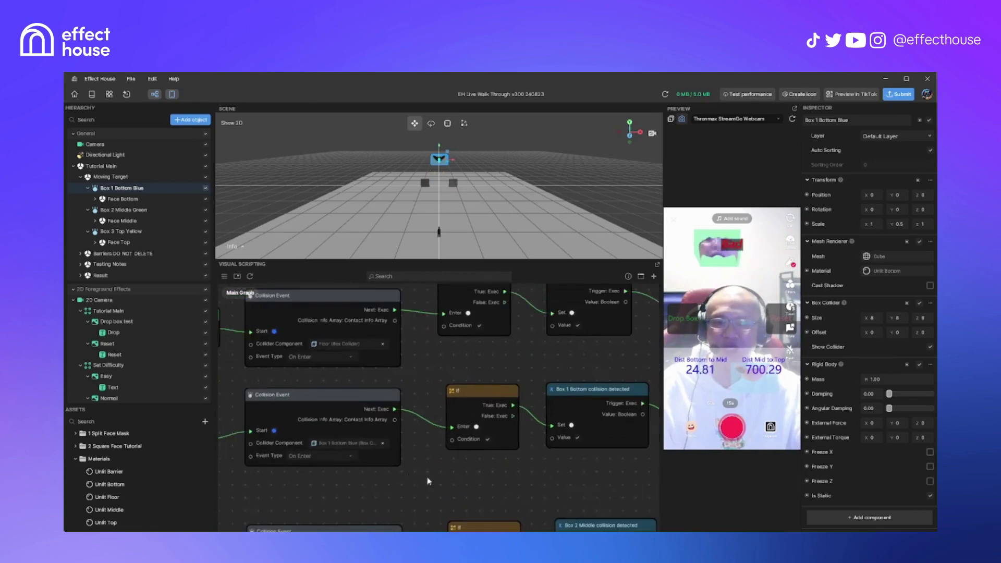
scroll(530, 464, right, 3)
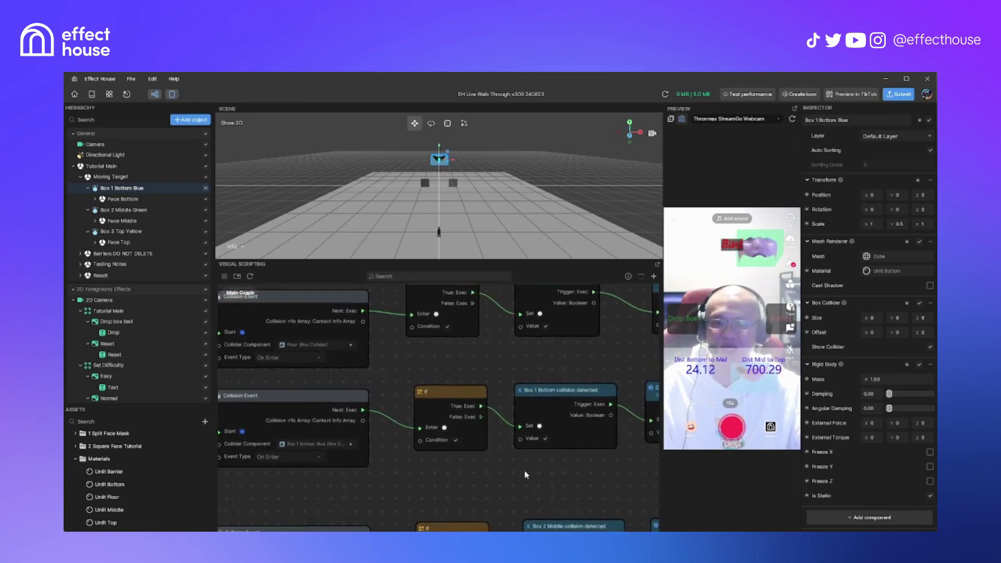
scroll(520, 475, right, 3)
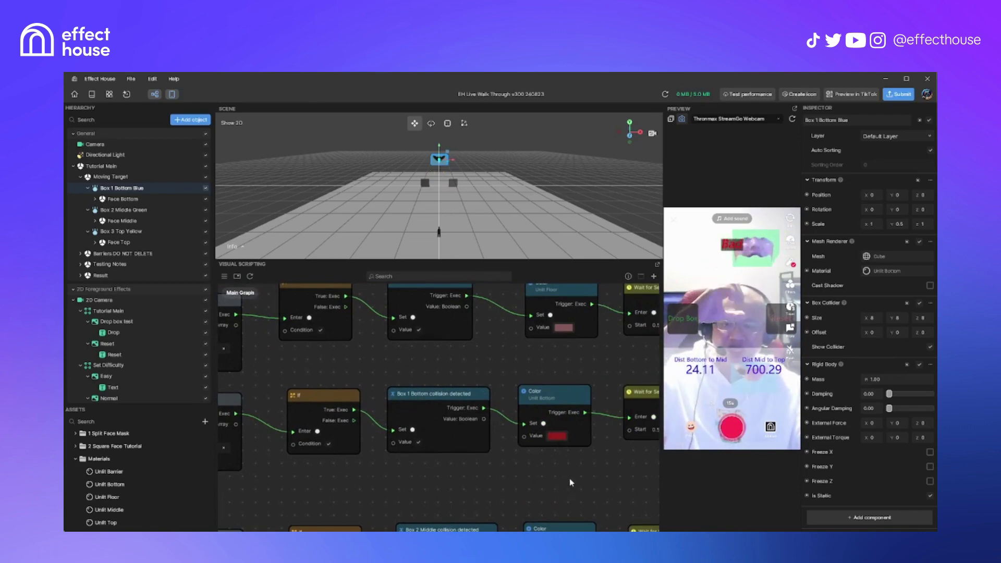
scroll(535, 486, right, 3)
scroll(534, 482, right, 2)
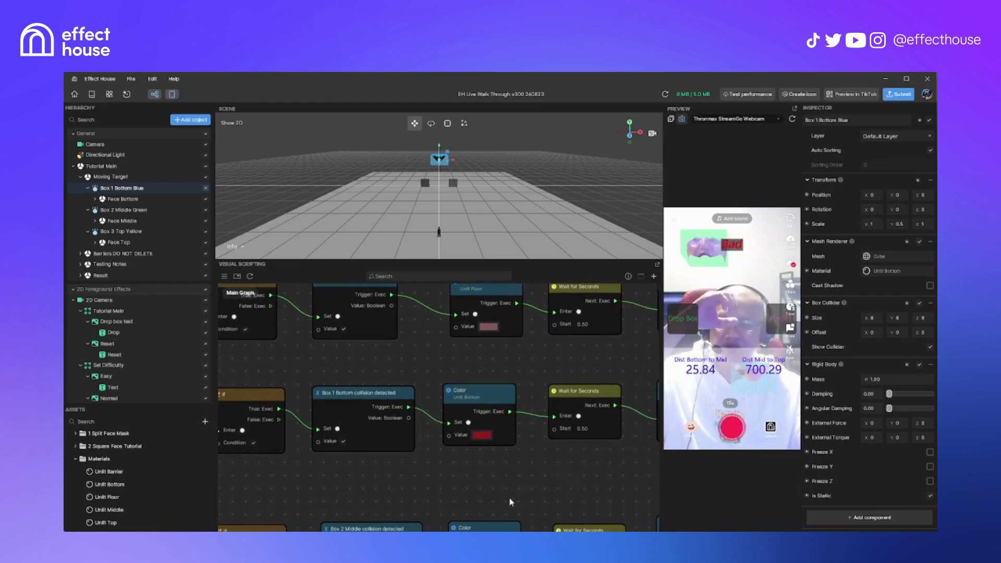
scroll(522, 406, down, 3)
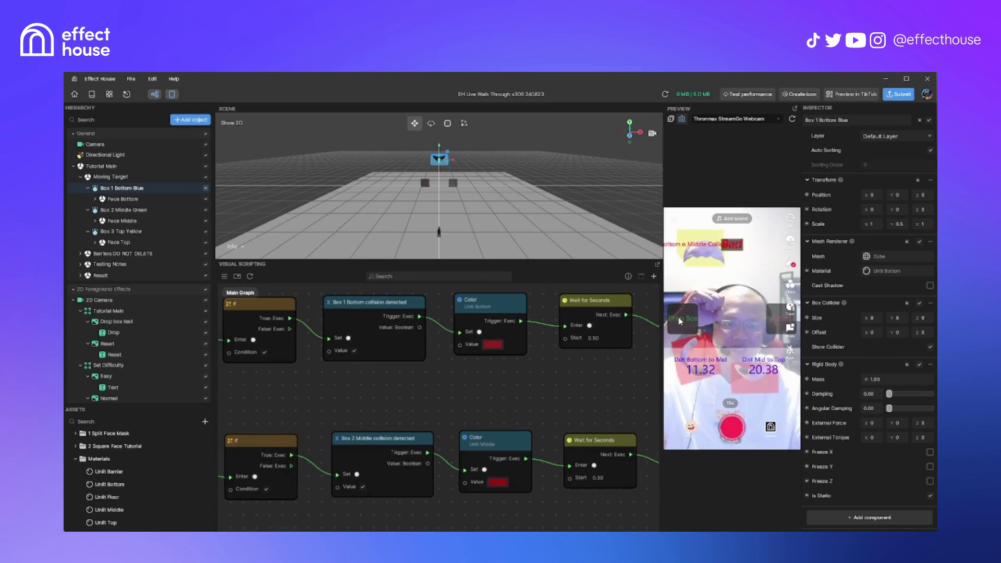
click(792, 119)
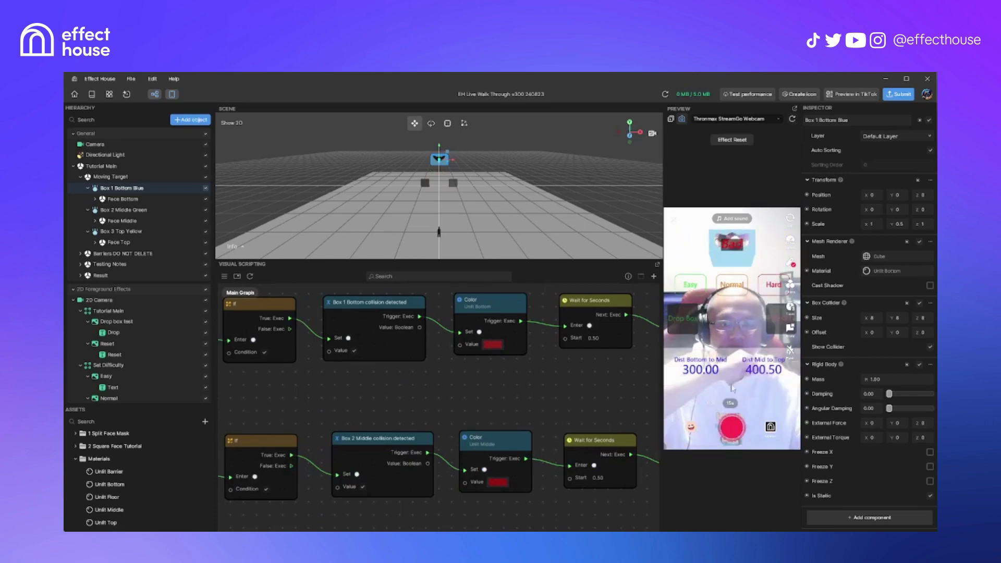
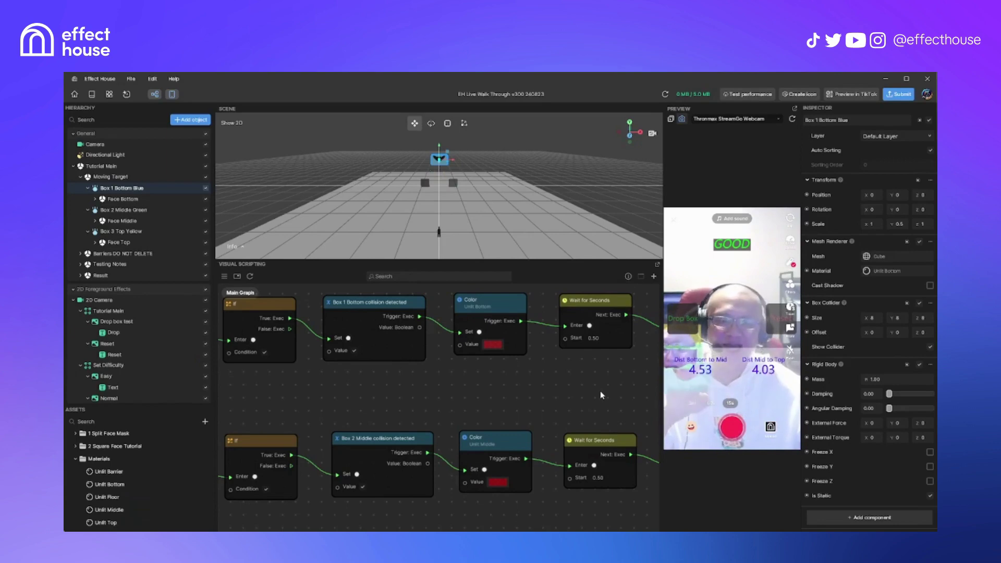
Examine the yellow-framed distance group, focusing on the Transform and World Transform Info nodes of Box 1 Bottom Blue and Box 2 Middle Green.
scroll(599, 390, down, 3)
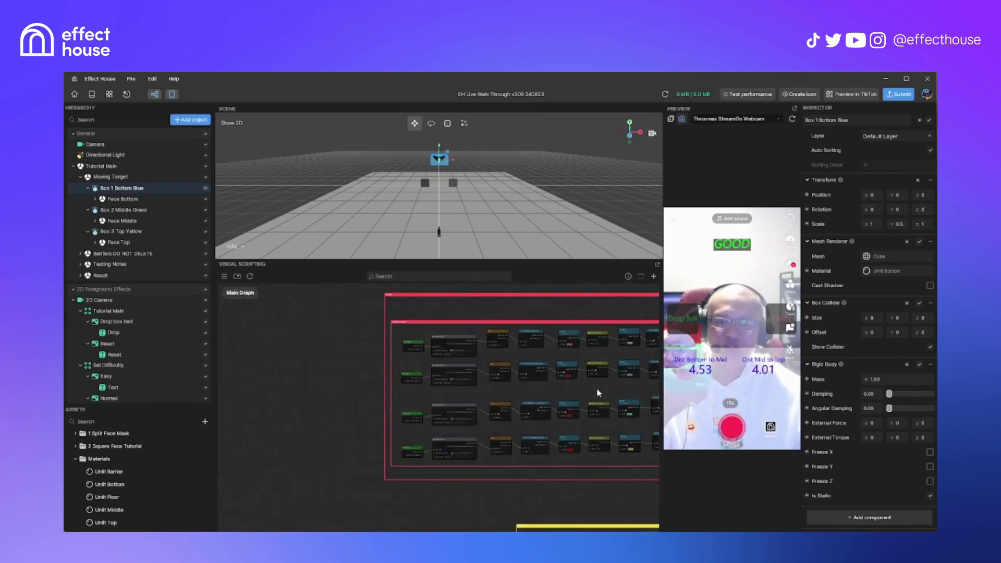
scroll(574, 417, right, 3)
scroll(528, 458, down, 3)
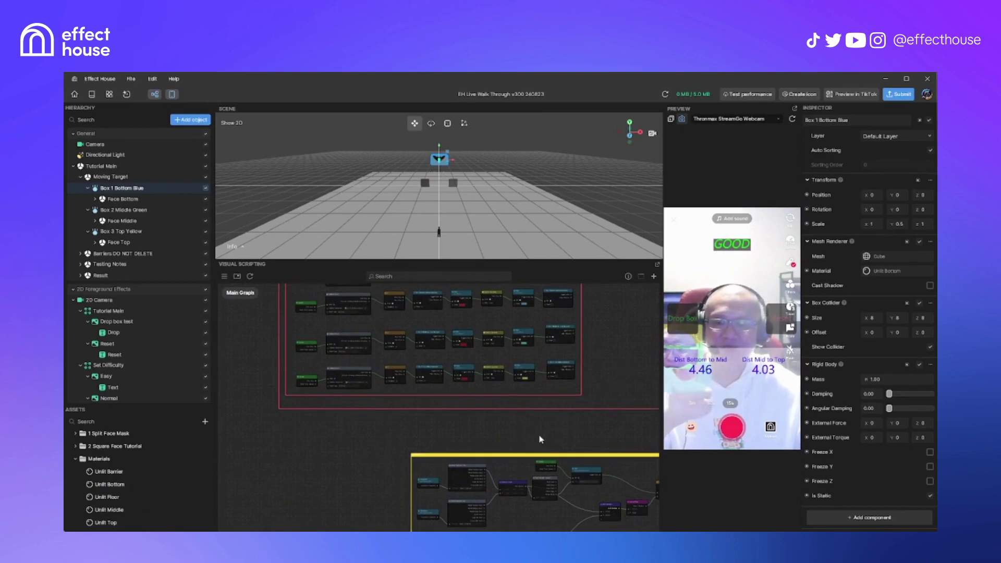
scroll(515, 443, down, 3)
ctrl+scroll(491, 412, up, 5)
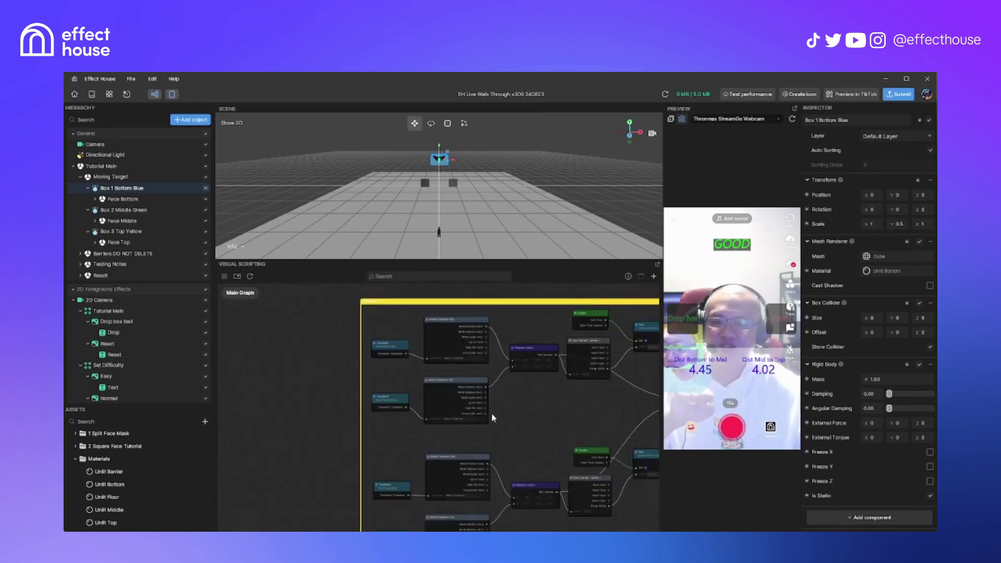
ctrl+scroll(377, 416, up, 1)
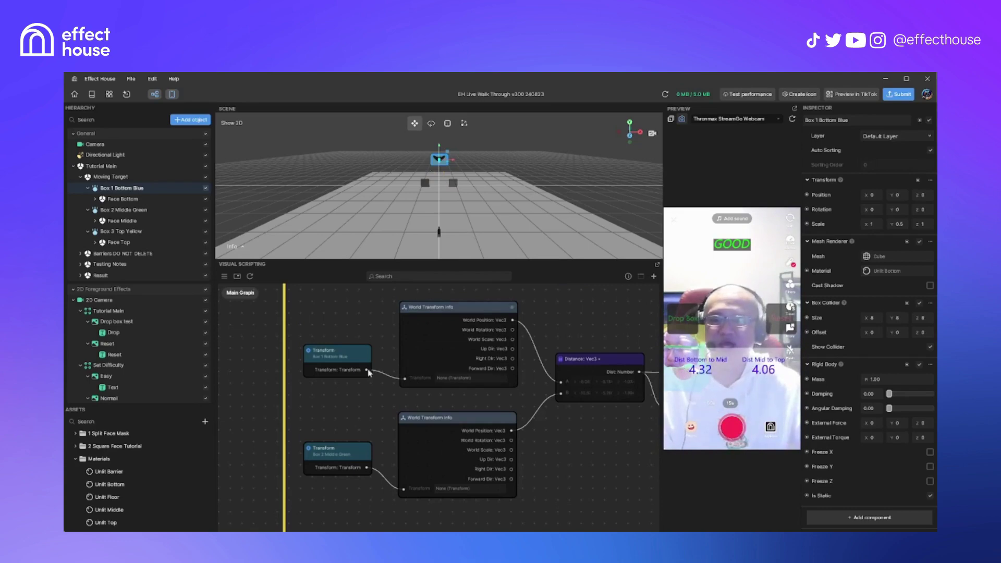
scroll(351, 423, down, 2)
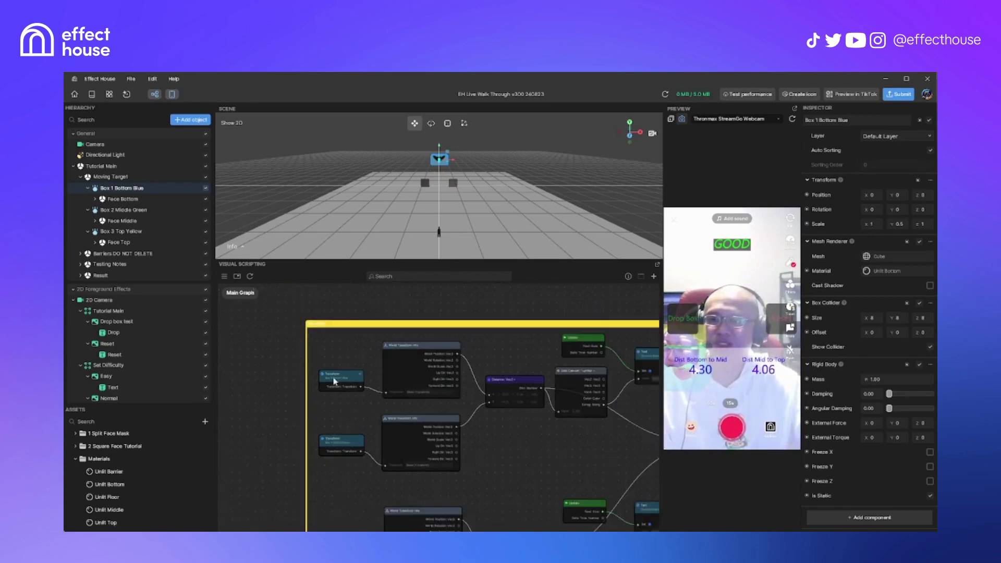
scroll(327, 353, up, 3)
scroll(365, 368, up, 2)
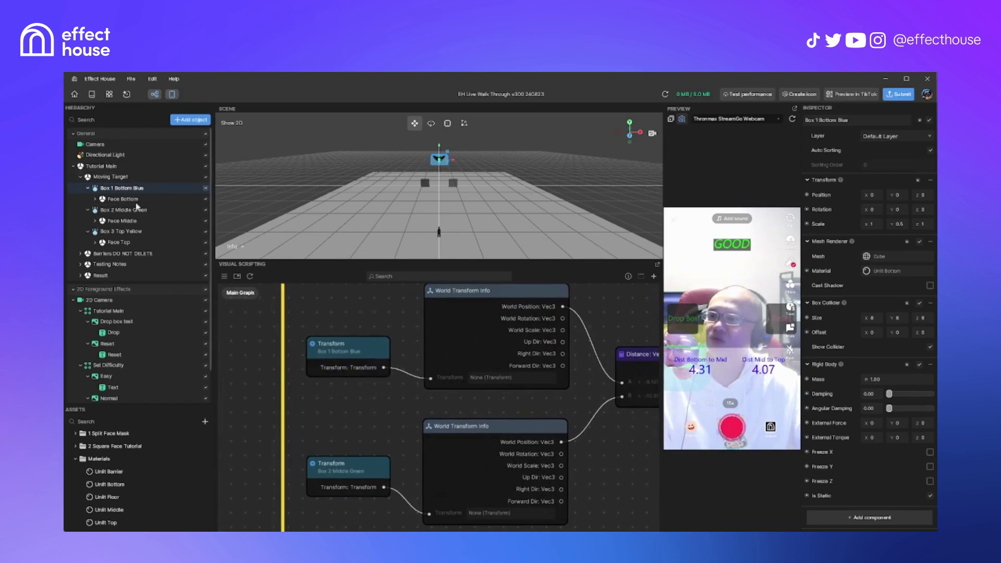
Add a Get Transform node for Box 1 Bottom Blue and place it between the two existing Transform nodes.
click(116, 177)
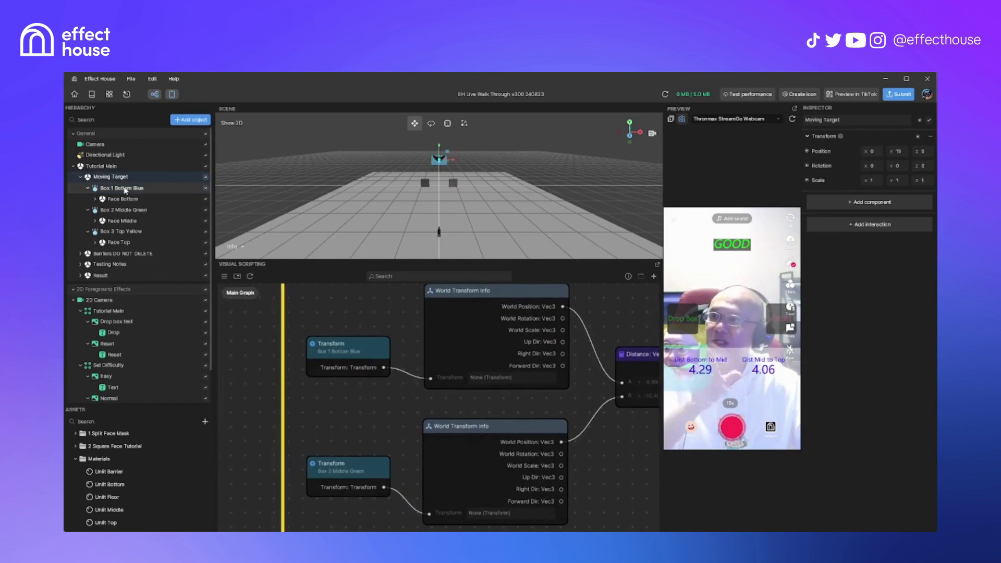
click(125, 189)
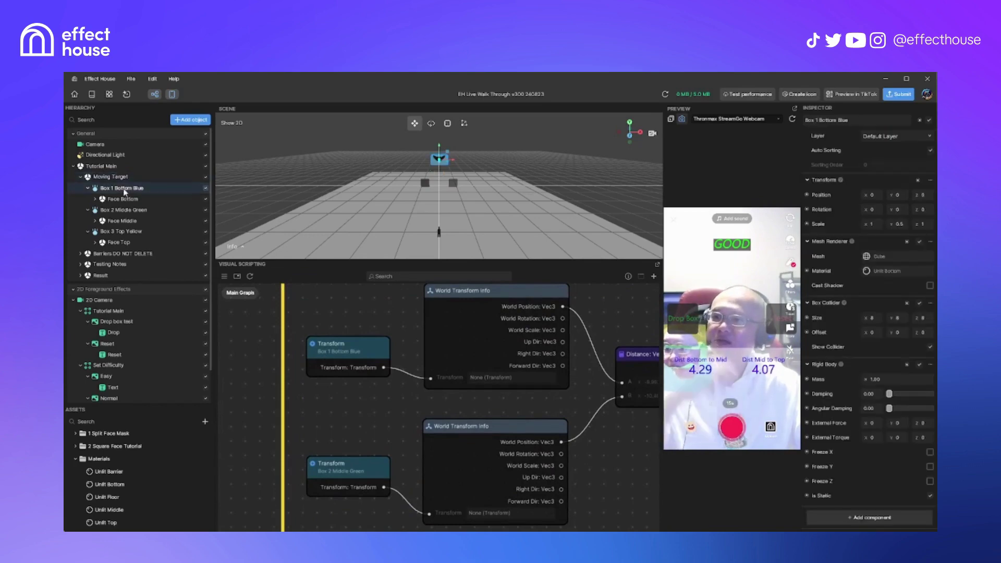
click(919, 180)
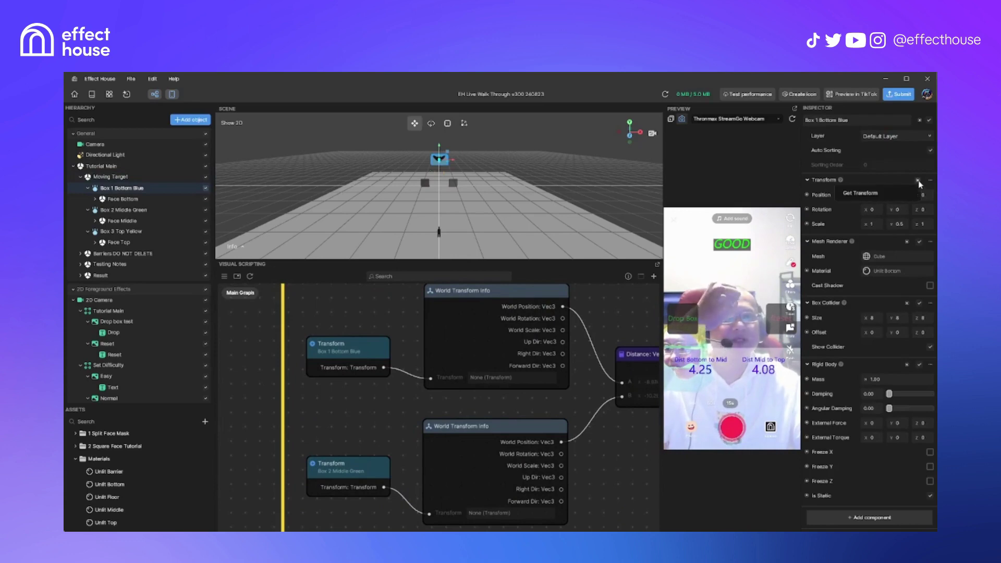
click(892, 194)
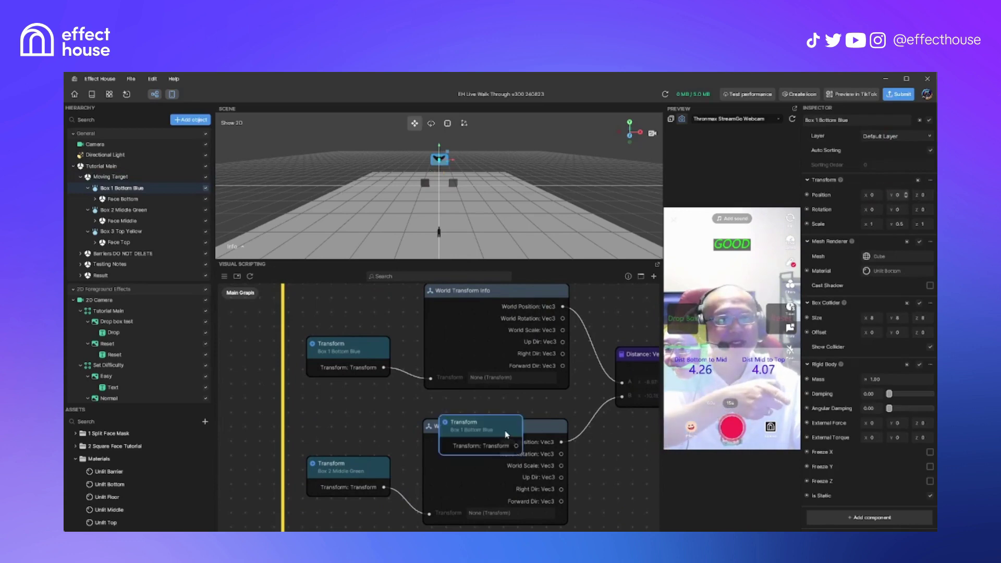
drag(506, 434, 371, 405)
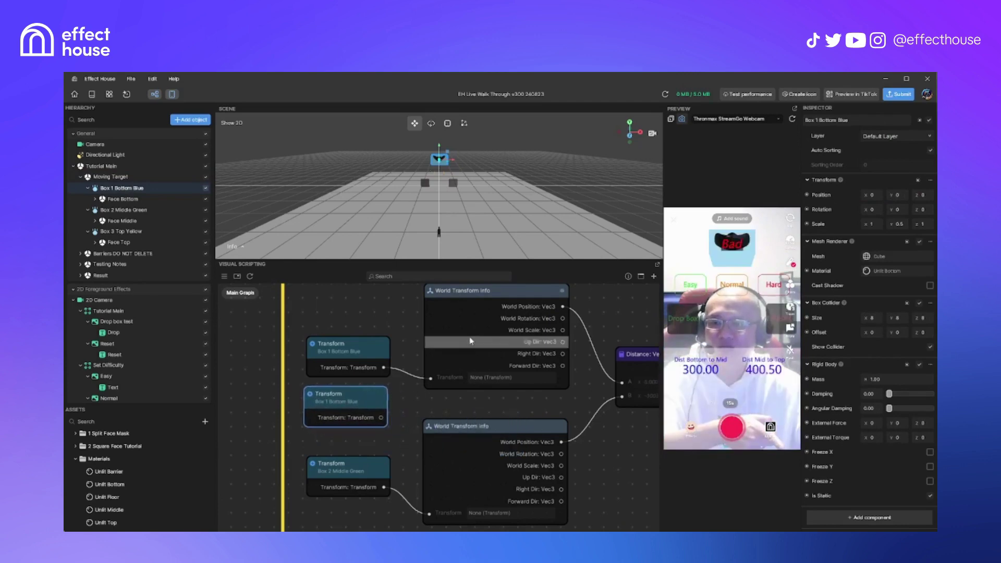
Delete the extra Box 1 Bottom Blue Transform node between the two connected Transform nodes.
click(405, 407)
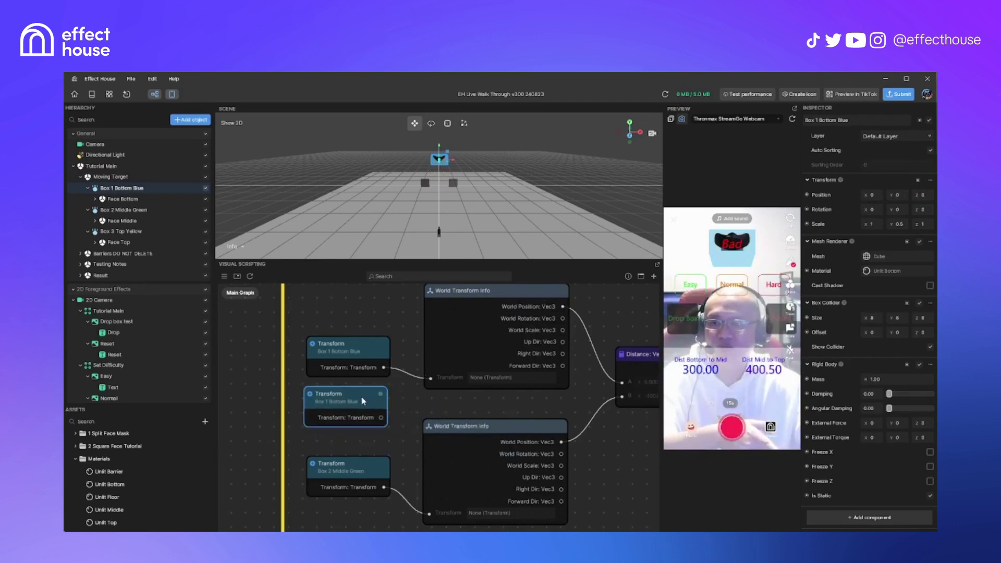
key(Delete)
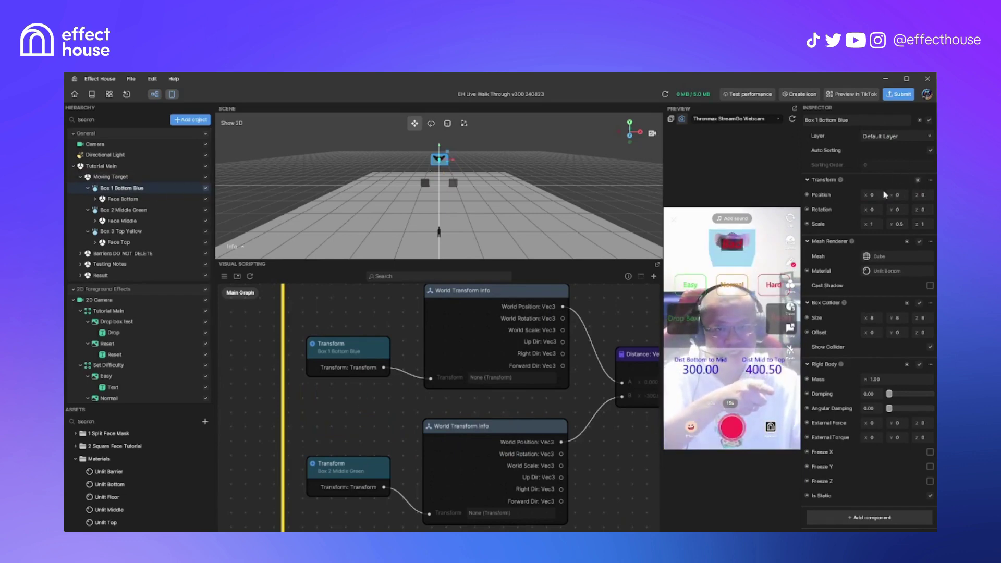
scroll(424, 405, up, 1)
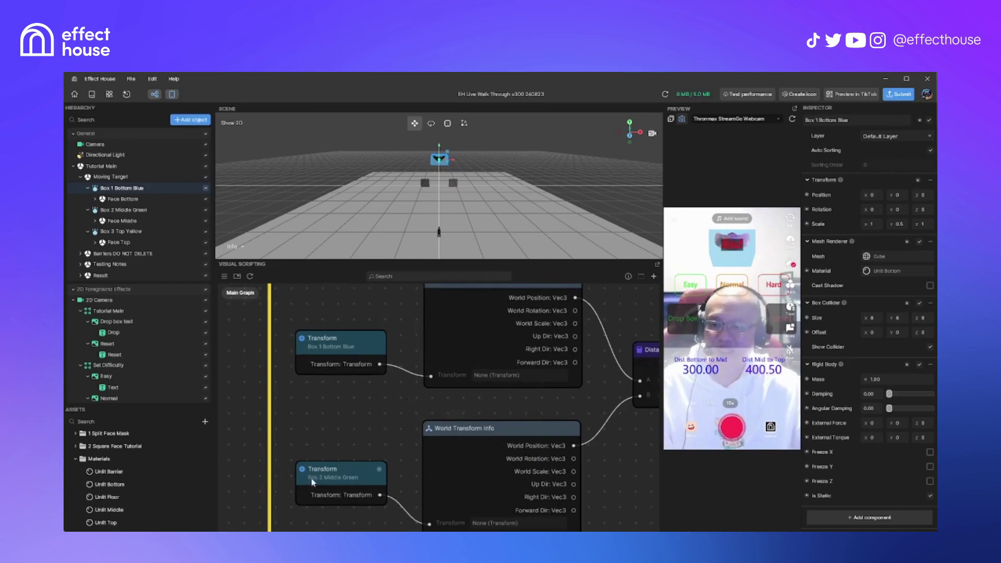
Move the Distance node slightly closer to the two World Transform Info nodes.
scroll(380, 394, down, 2)
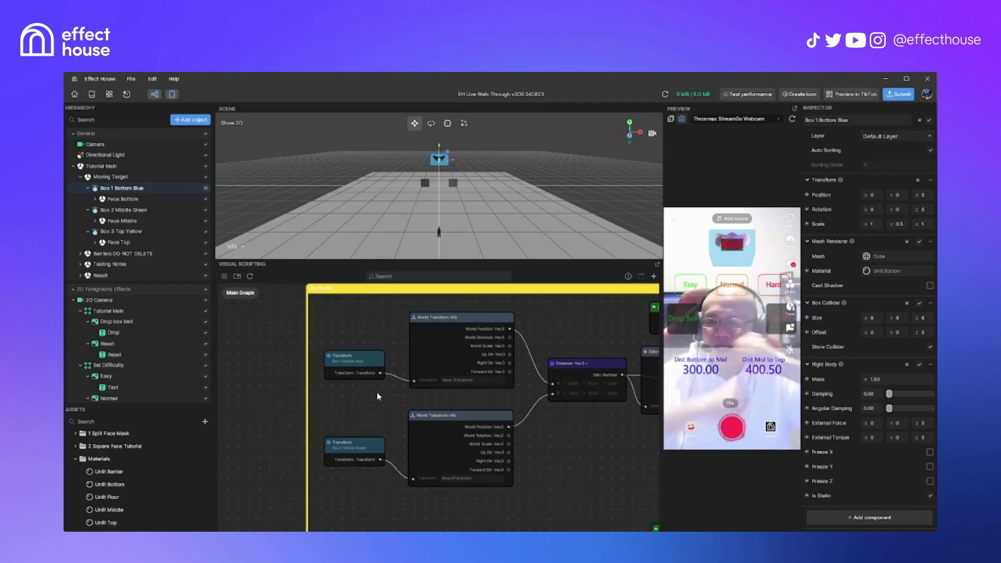
scroll(443, 404, up, 1)
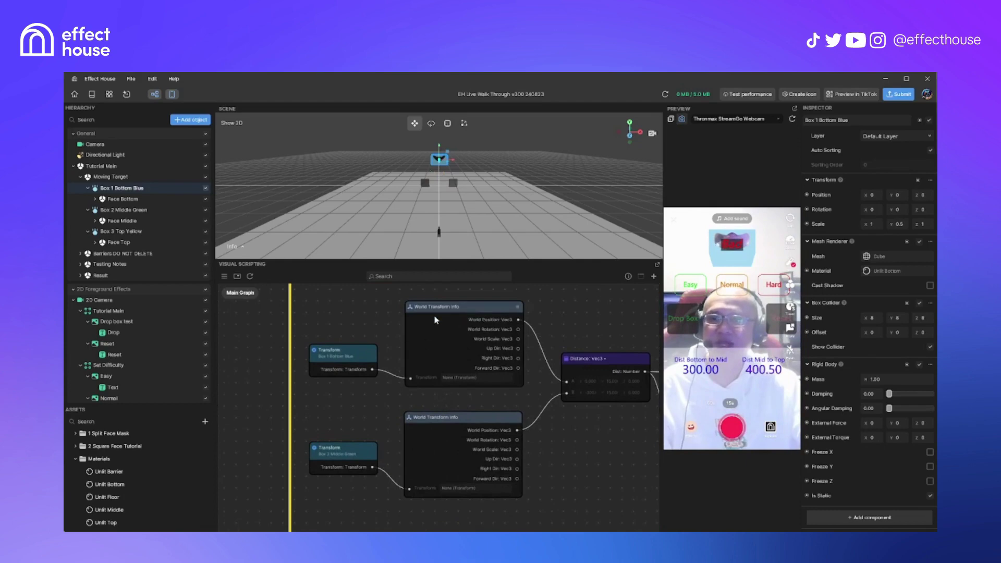
right_drag(612, 469, 484, 474)
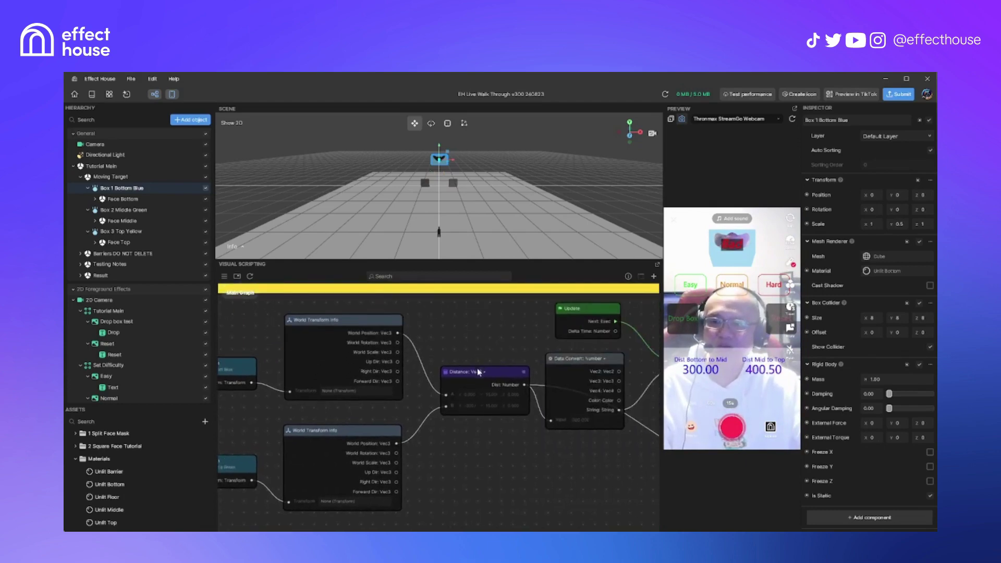
drag(496, 377, 484, 374)
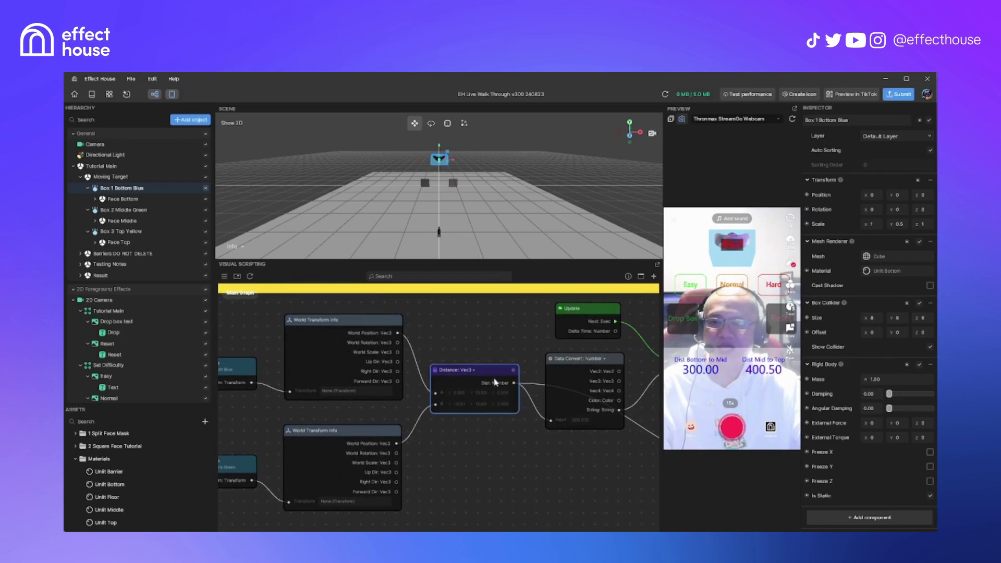
Add a trial Distance node set to Vec3 below the existing Distance node, and delete it again.
right_click(461, 489)
click(478, 498)
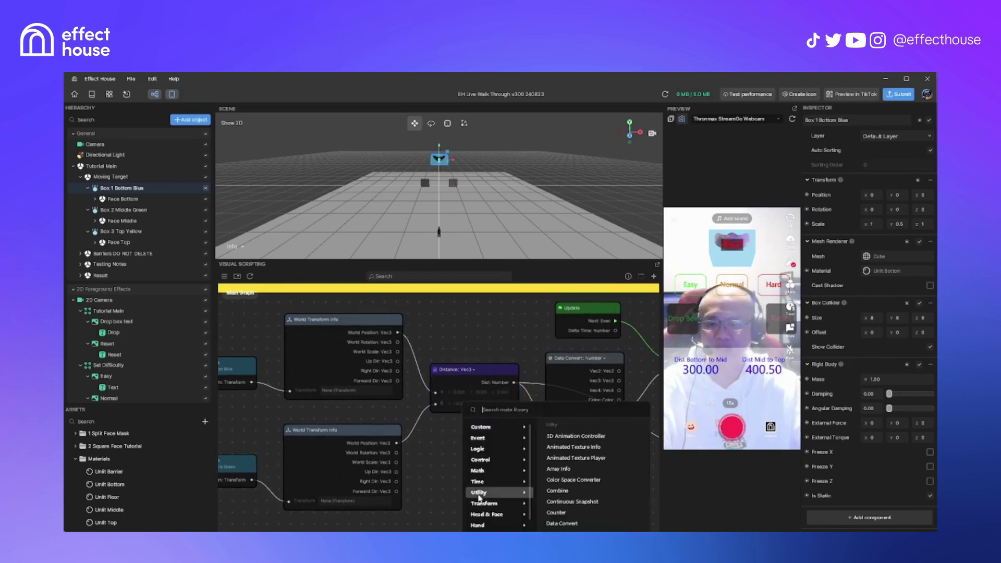
text(dis)
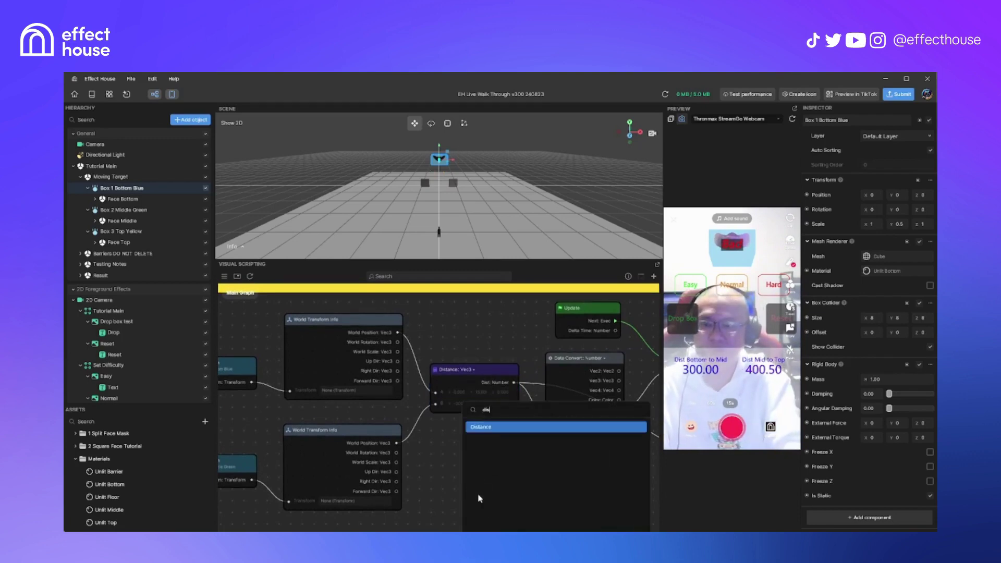
click(498, 431)
click(504, 495)
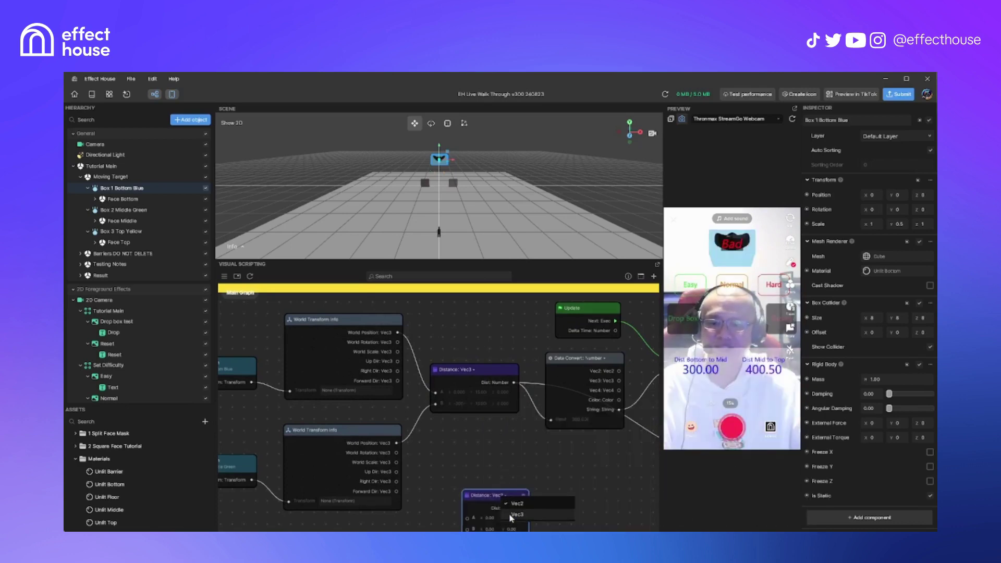
click(510, 514)
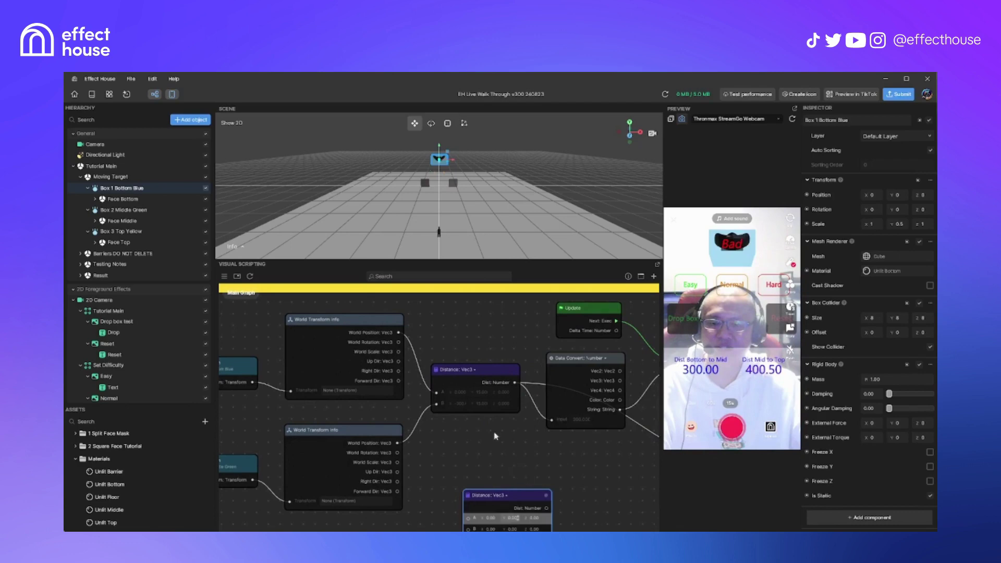
drag(527, 496, 511, 473)
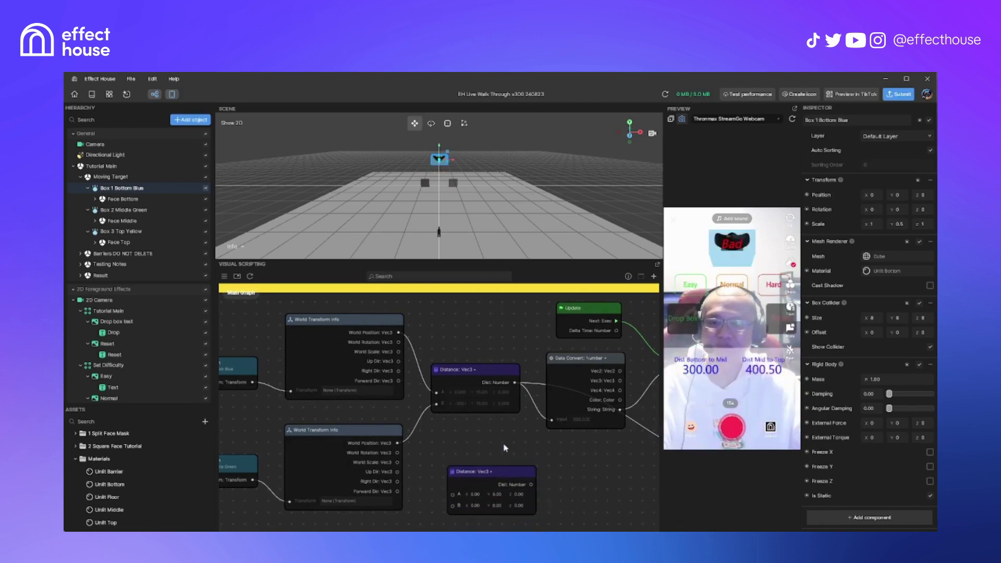
key(Delete)
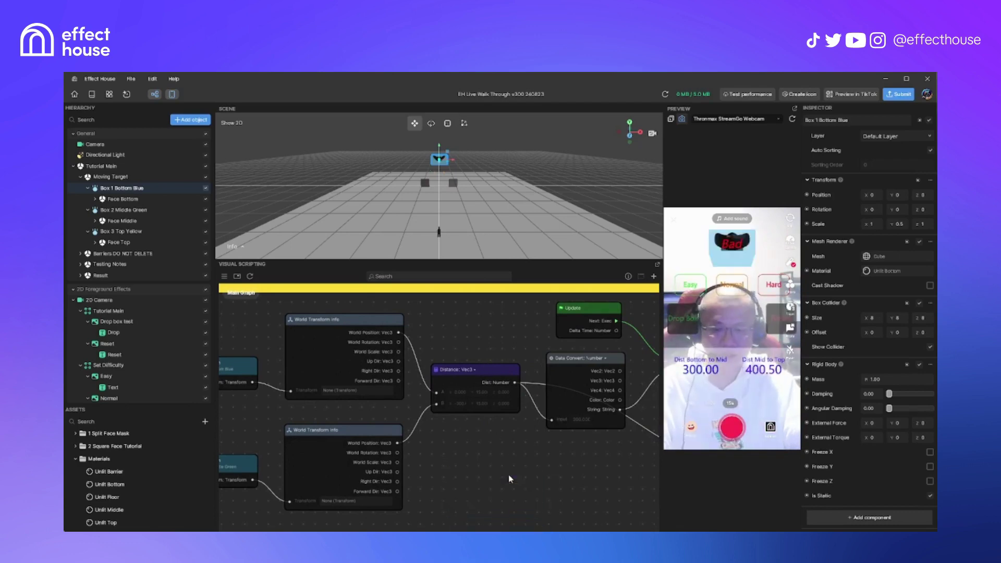
Reposition the If node slightly and shift the Add and Less or Equal nodes closer to the Data Convert node.
middle_drag(581, 477, 484, 487)
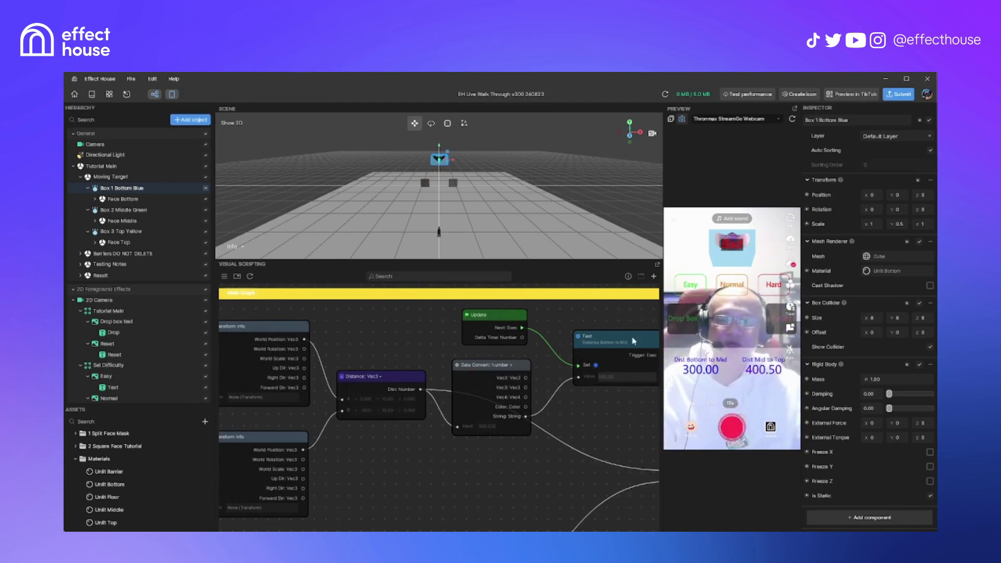
scroll(630, 431, down, 4)
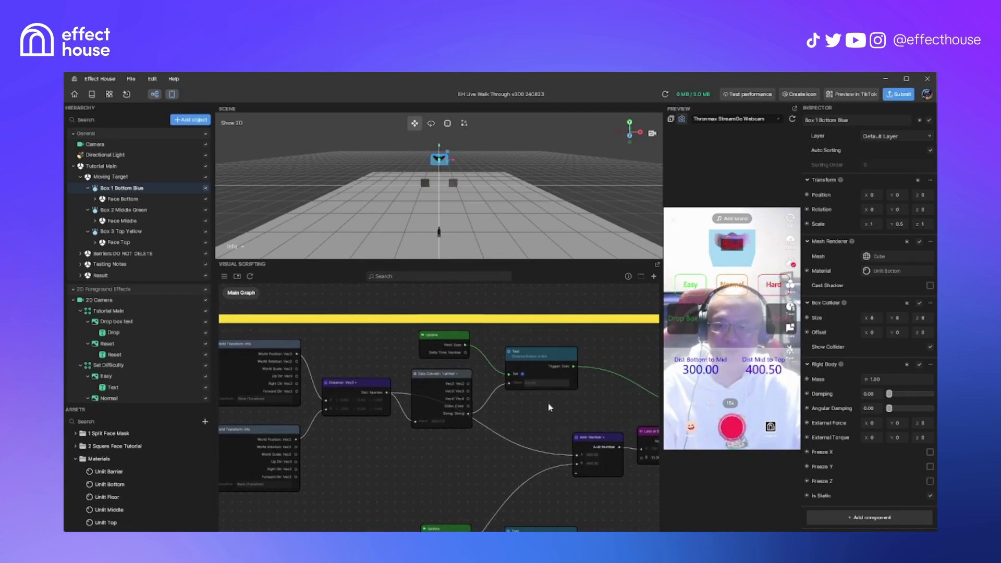
scroll(548, 402, right, 3)
drag(643, 384, 631, 362)
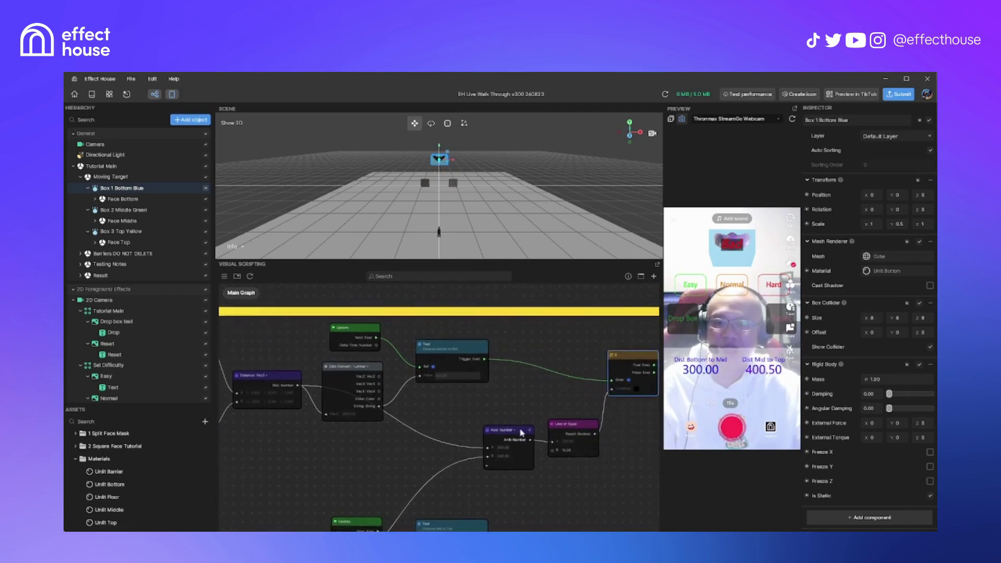
drag(523, 431, 472, 426)
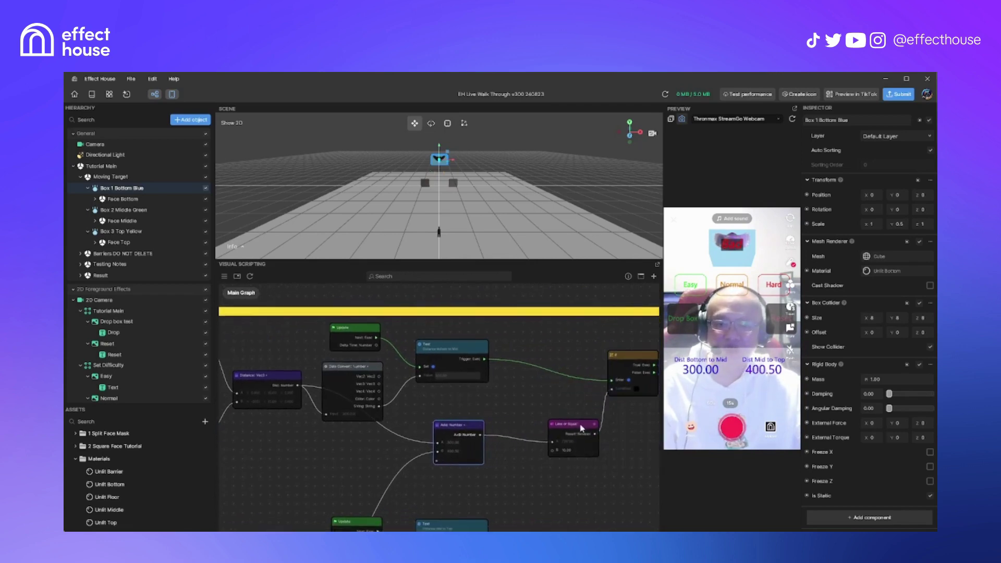
drag(580, 428, 543, 424)
scroll(545, 474, up, 2)
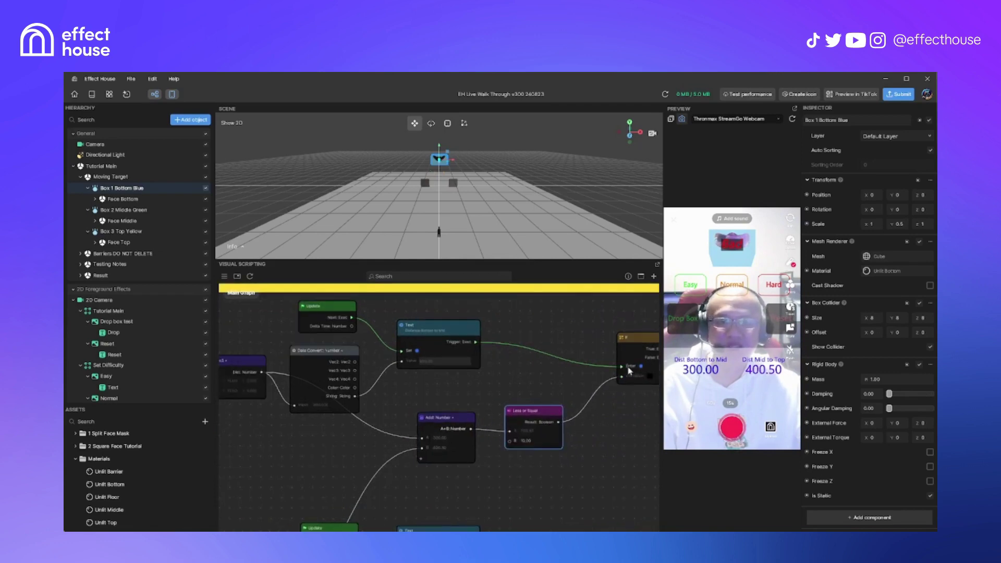
middle_drag(436, 389, 499, 367)
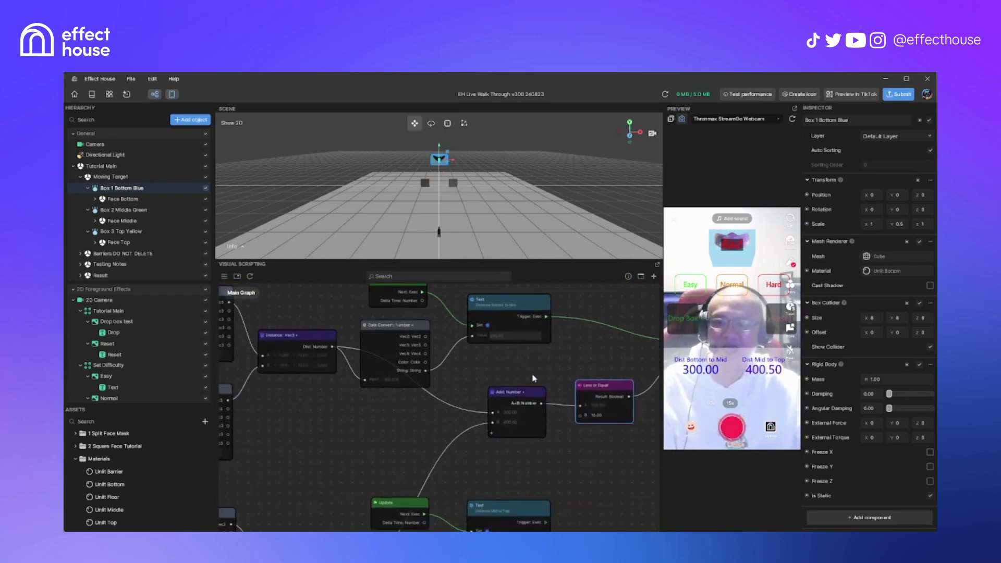
scroll(534, 377, up, 2)
drag(521, 398, 517, 386)
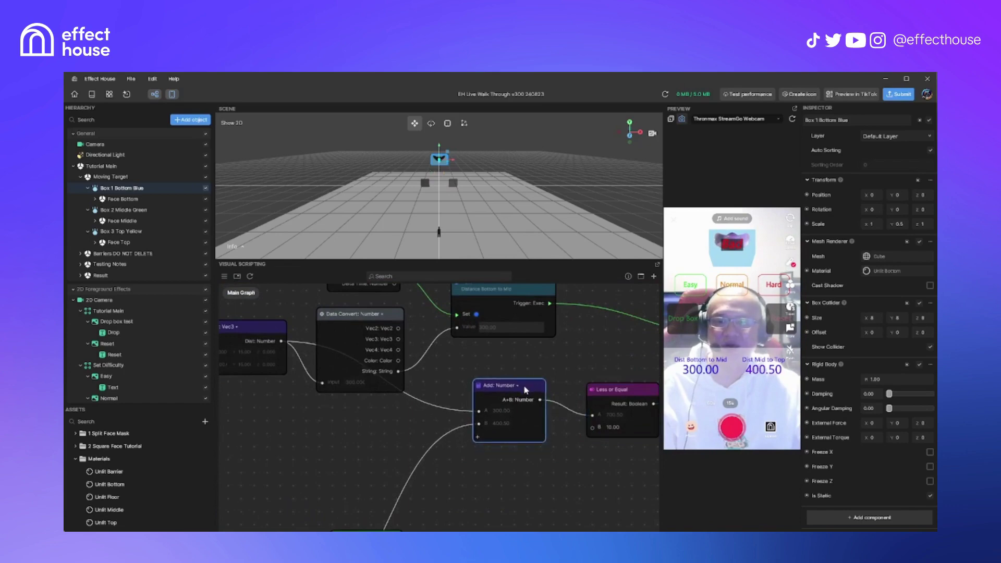
Run the effect preview on Easy difficulty and drop the boxes to check the distances arriving at the Add node.
click(693, 288)
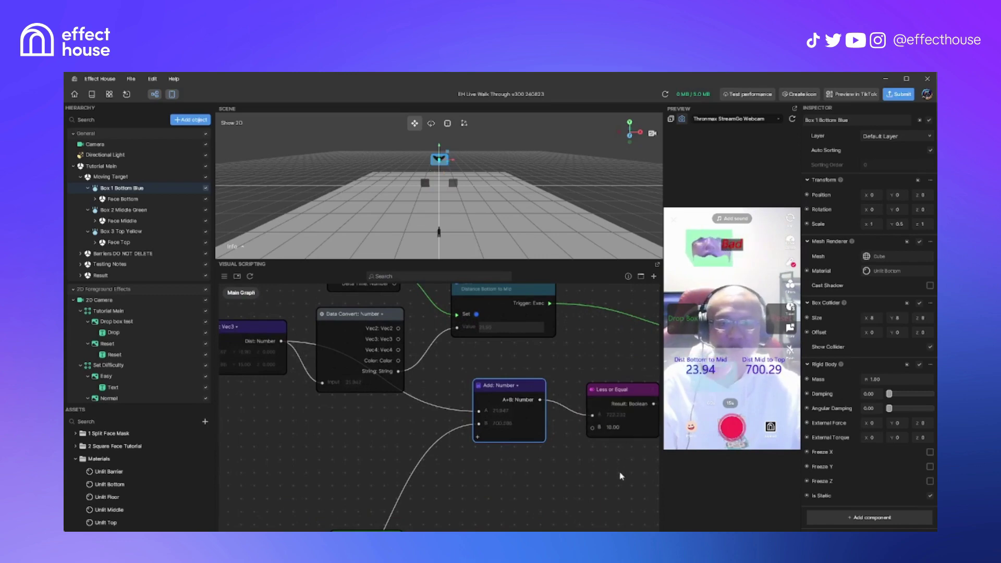
click(684, 322)
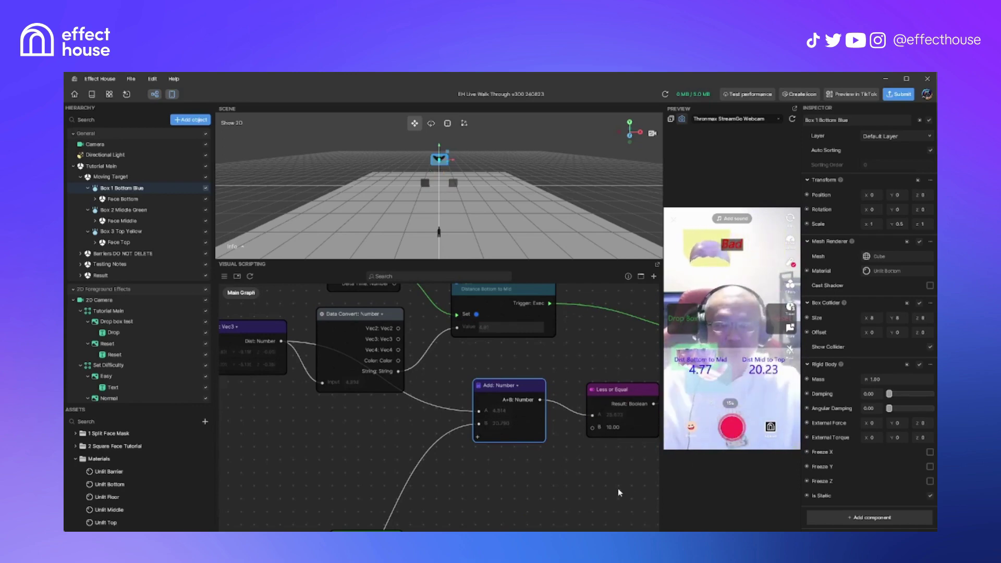
click(567, 488)
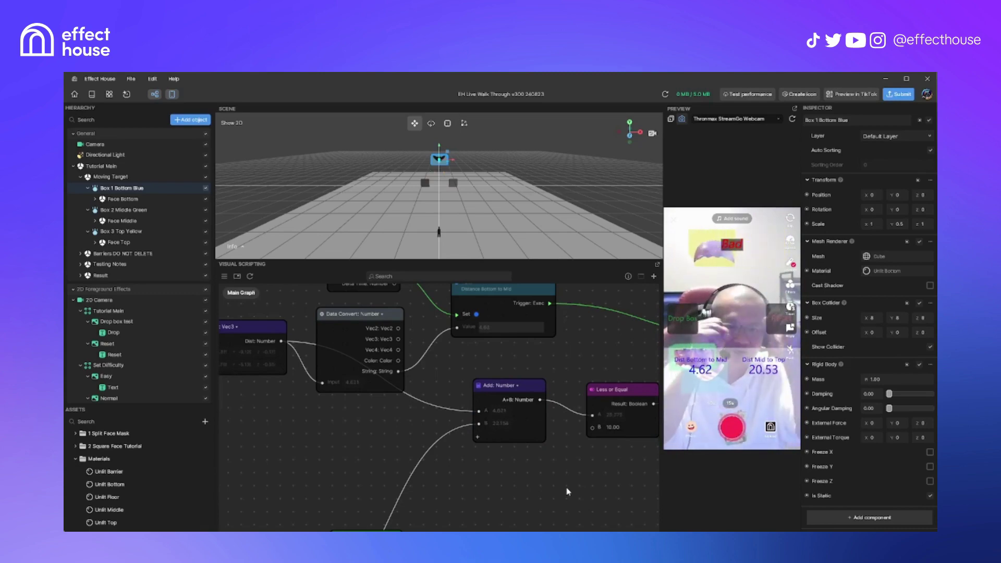
Move the Less or Equal node slightly closer to the Add node and set its B value to 9.00.
middle_drag(602, 478, 532, 474)
scroll(531, 473, up, 2)
drag(561, 377, 543, 369)
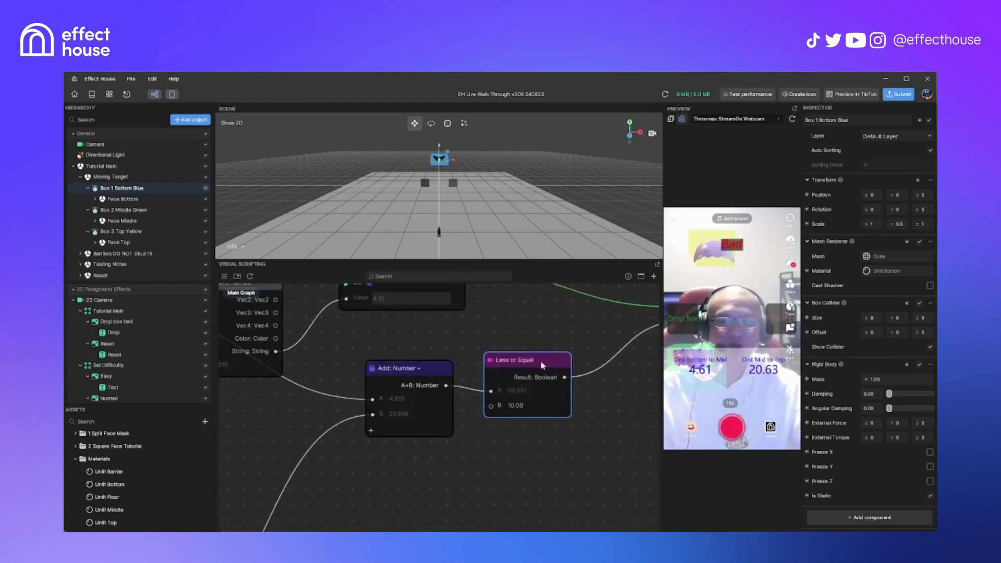
click(613, 418)
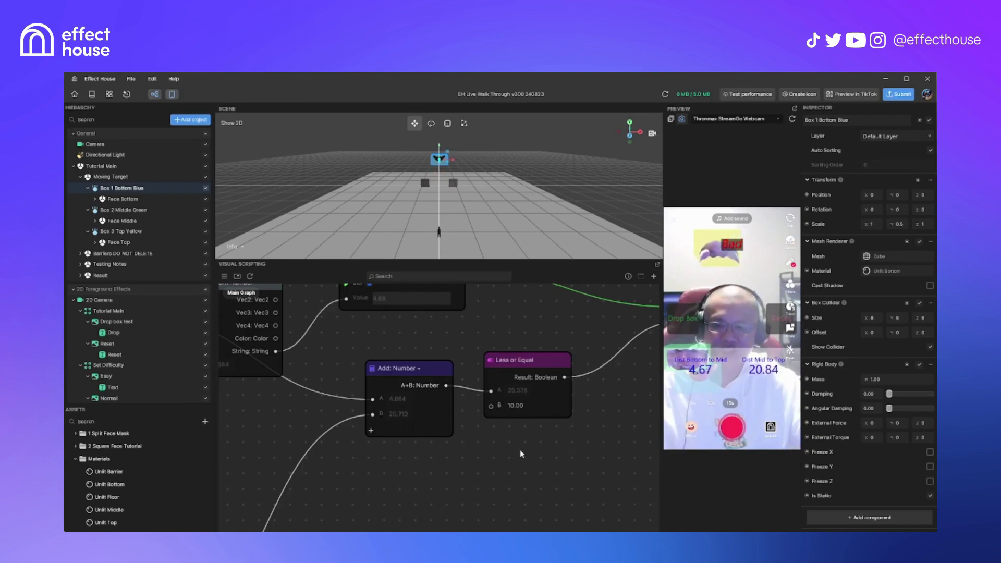
scroll(521, 453, up, 1)
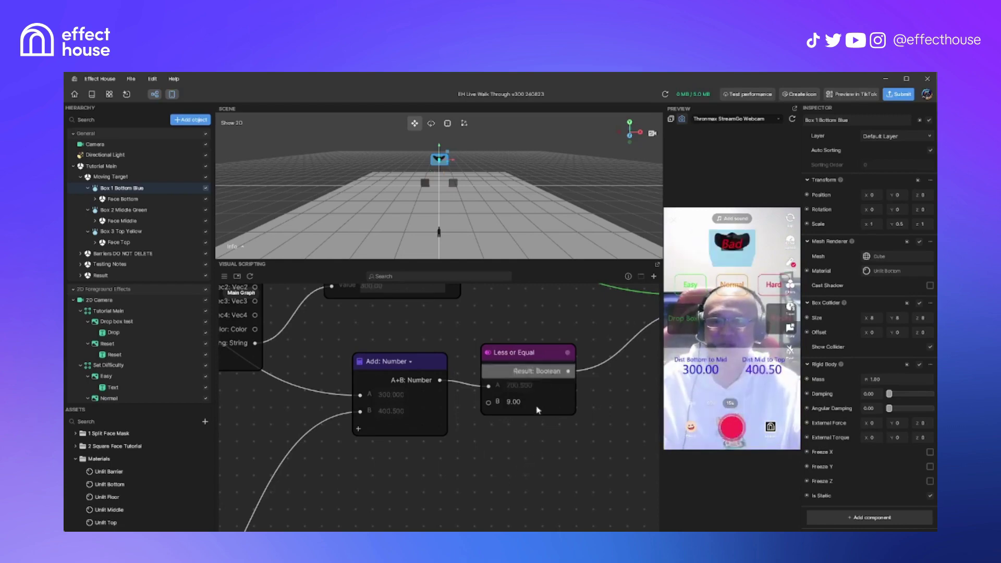
Test dropping the boxes on Easy difficulty, comparing the summed distance with the Less or Equal threshold that feeds the If node.
click(698, 292)
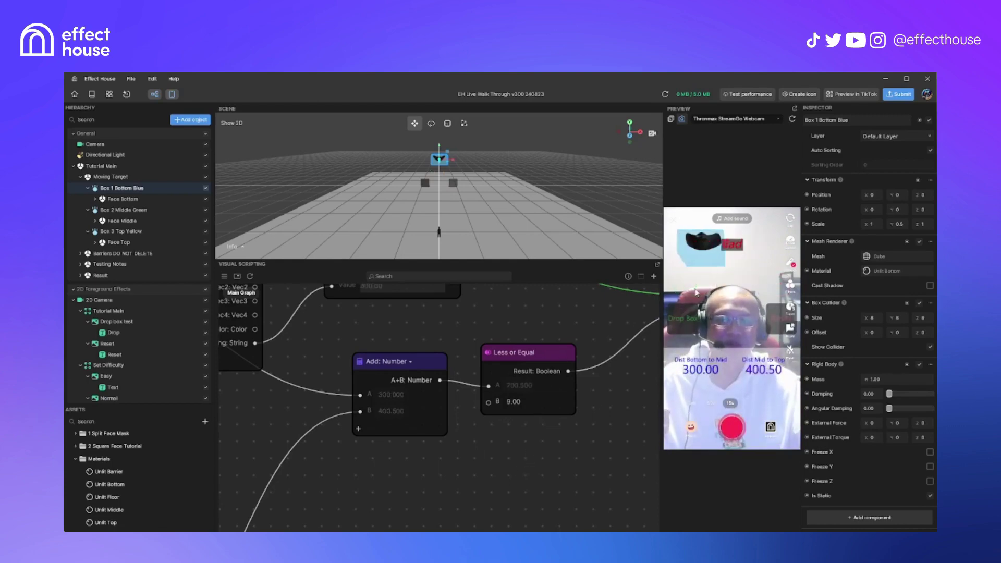
click(685, 323)
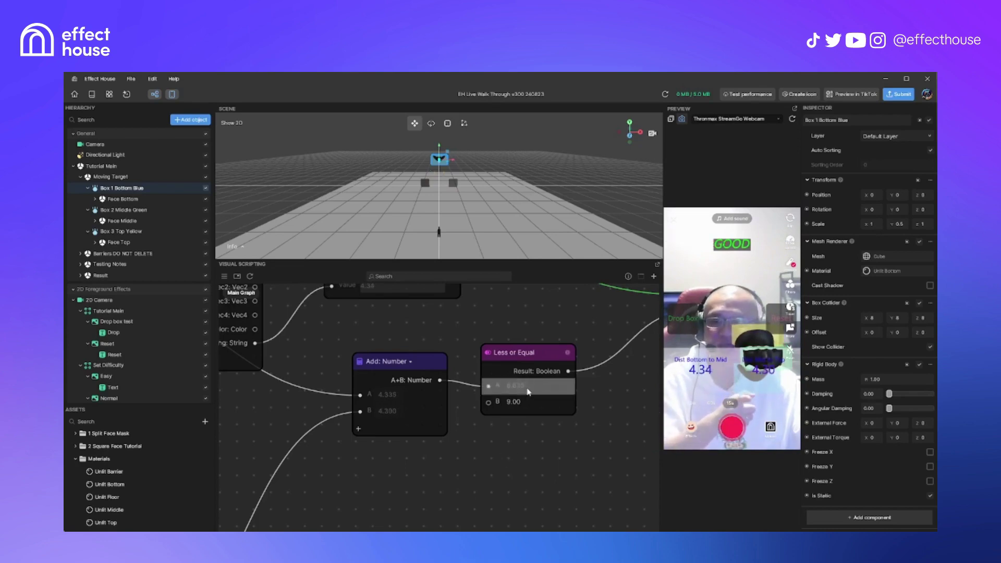
scroll(519, 387, up, 2)
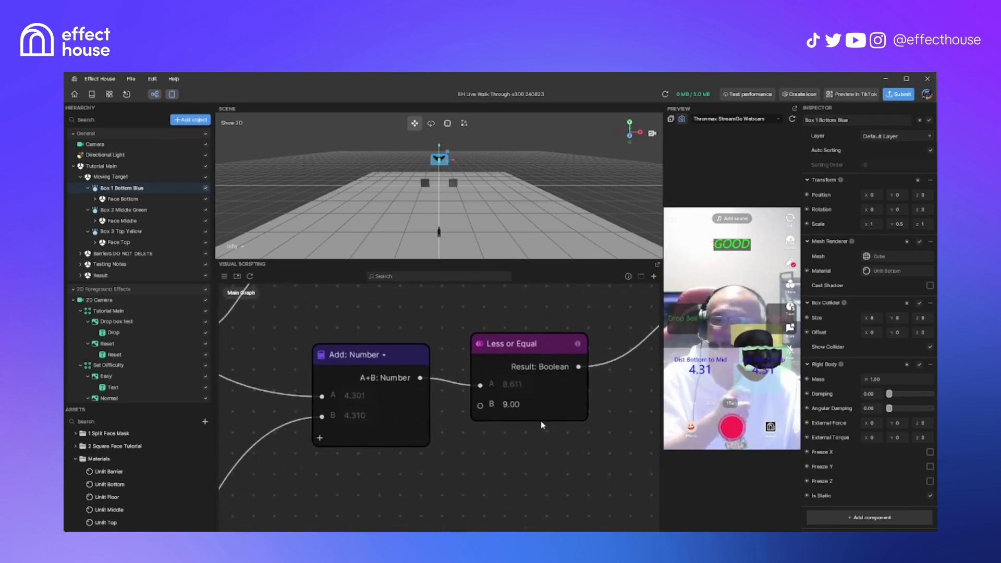
scroll(539, 461, down, 3)
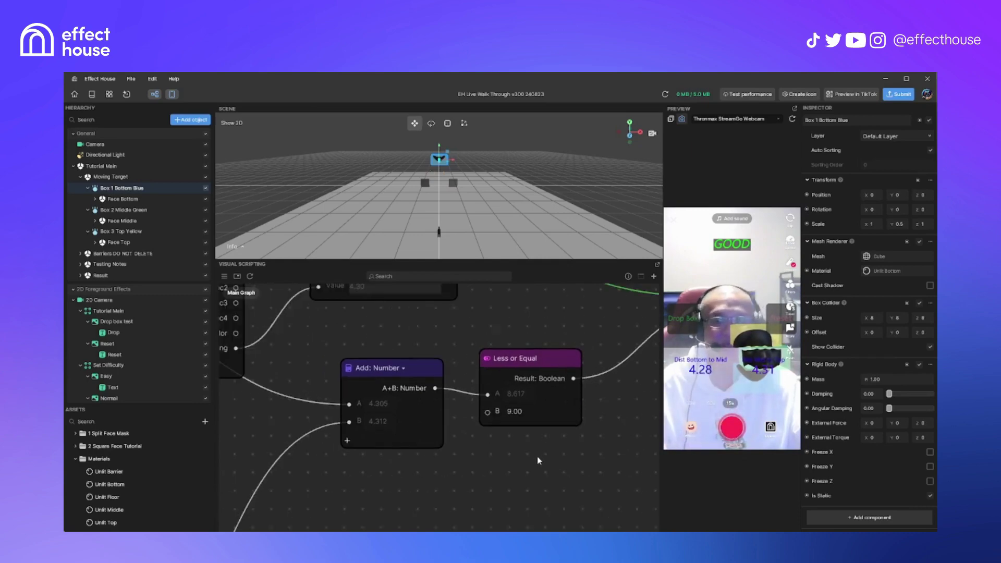
scroll(537, 464, down, 2)
scroll(499, 468, down, 1)
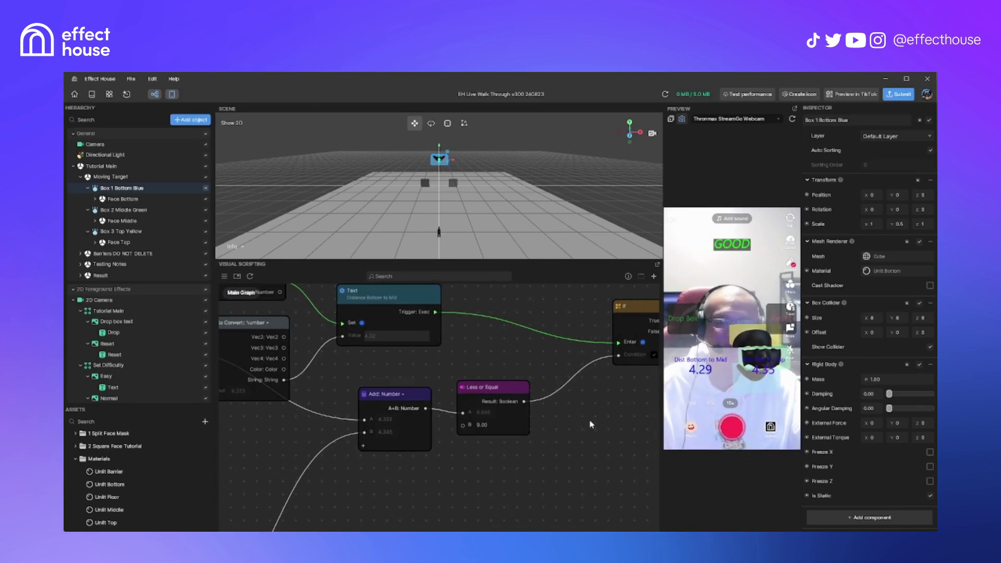
right_drag(590, 423, 559, 430)
scroll(589, 432, down, 3)
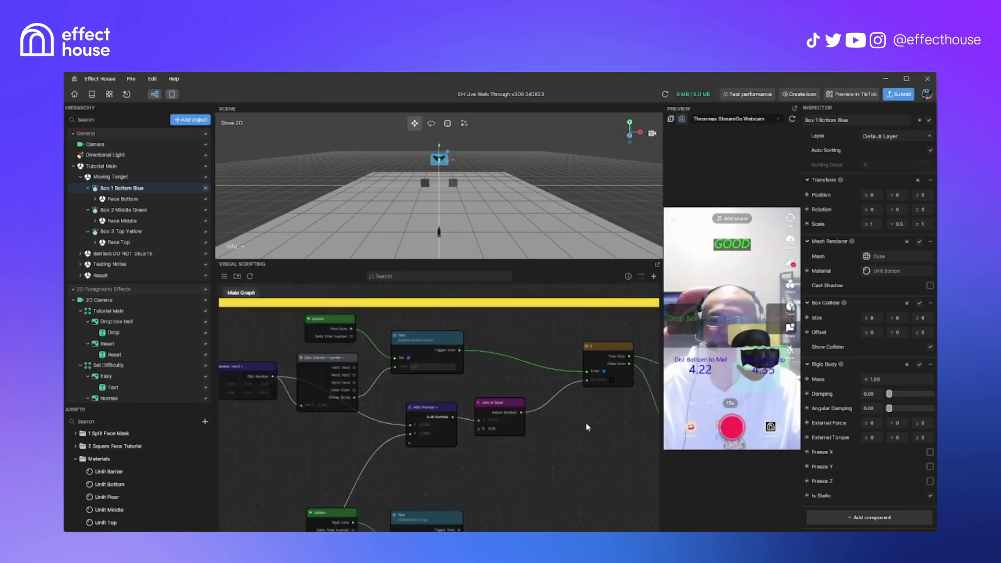
Examine the red-framed collision detection test group above the distance group, starting with its first rows of nodes.
scroll(623, 464, down, 3)
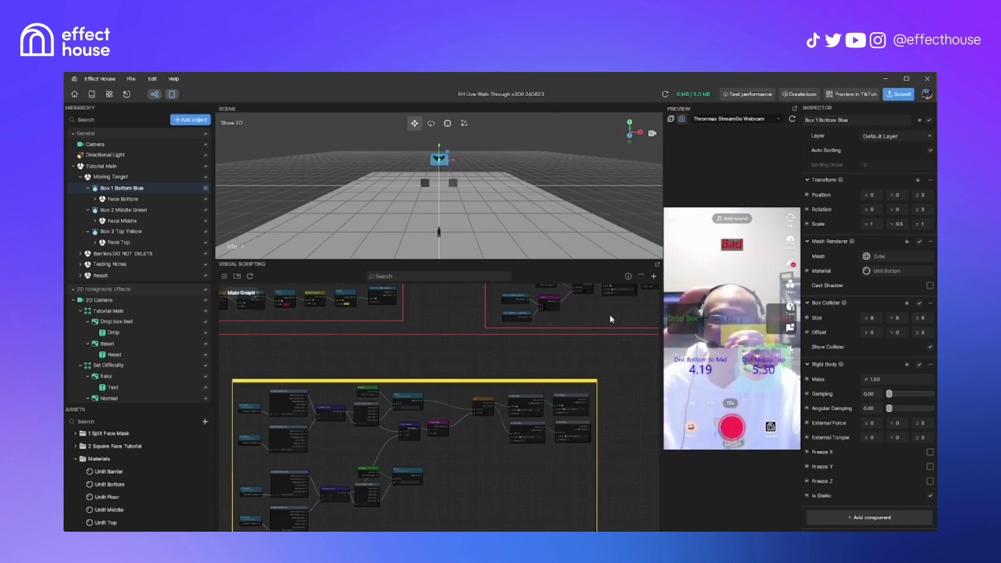
middle_drag(600, 329, 515, 433)
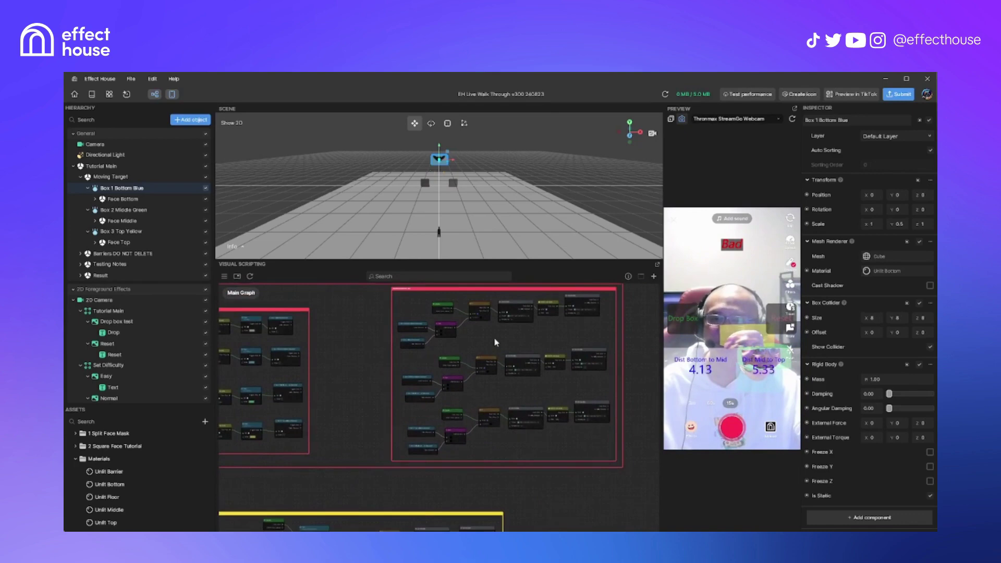
scroll(492, 336, up, 3)
scroll(492, 336, up, 3)
middle_drag(492, 336, 470, 396)
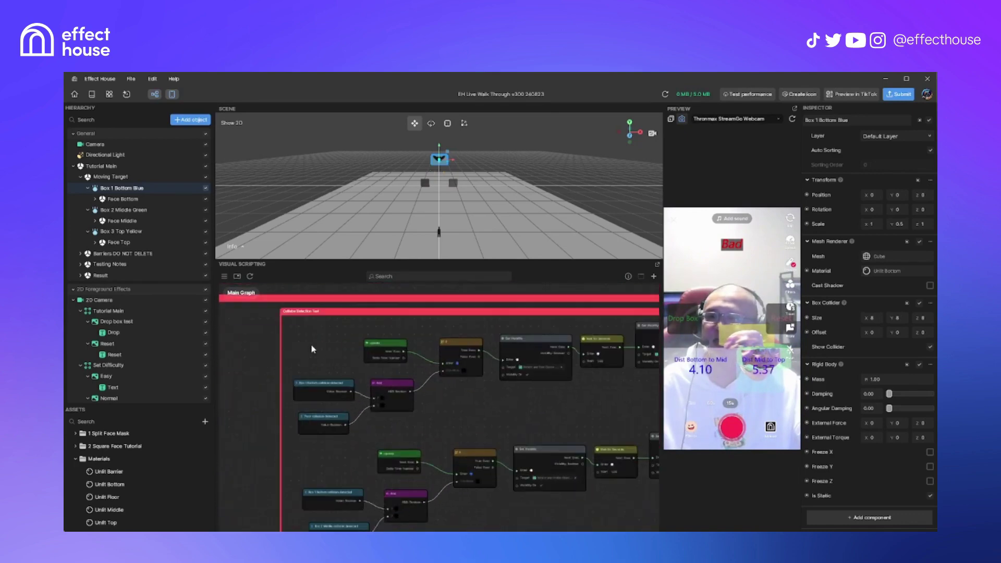
Look over the remaining rows of the collision detection test group, from the Update and And nodes through to the Set Visibility nodes.
scroll(311, 346, up, 2)
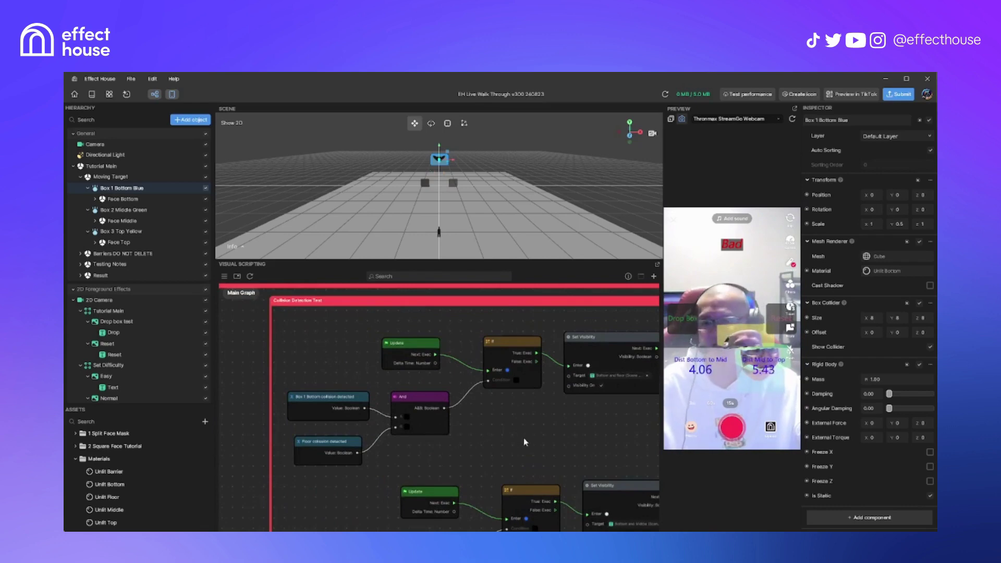
scroll(523, 437, down, 2)
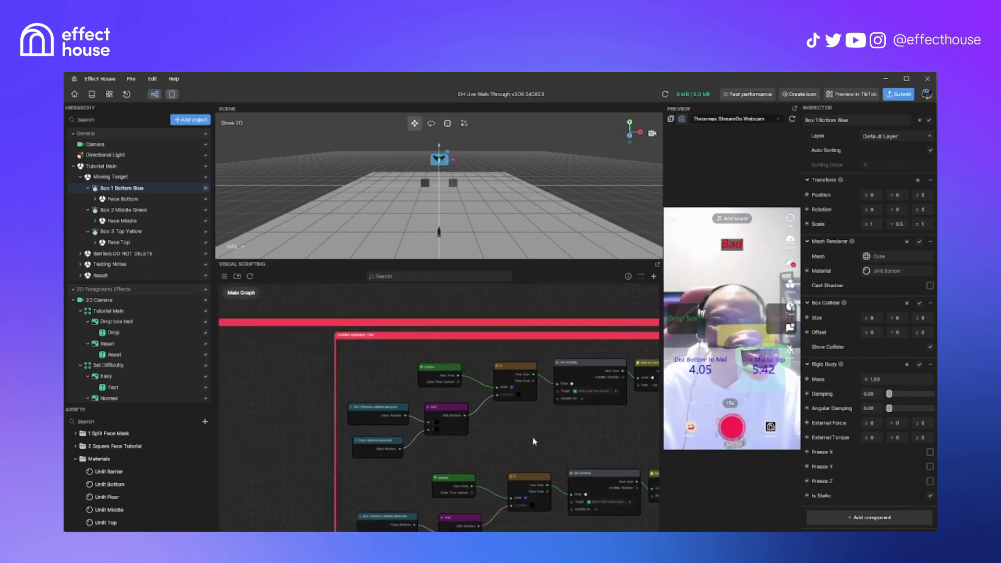
middle_drag(539, 442, 404, 358)
scroll(497, 409, down, 2)
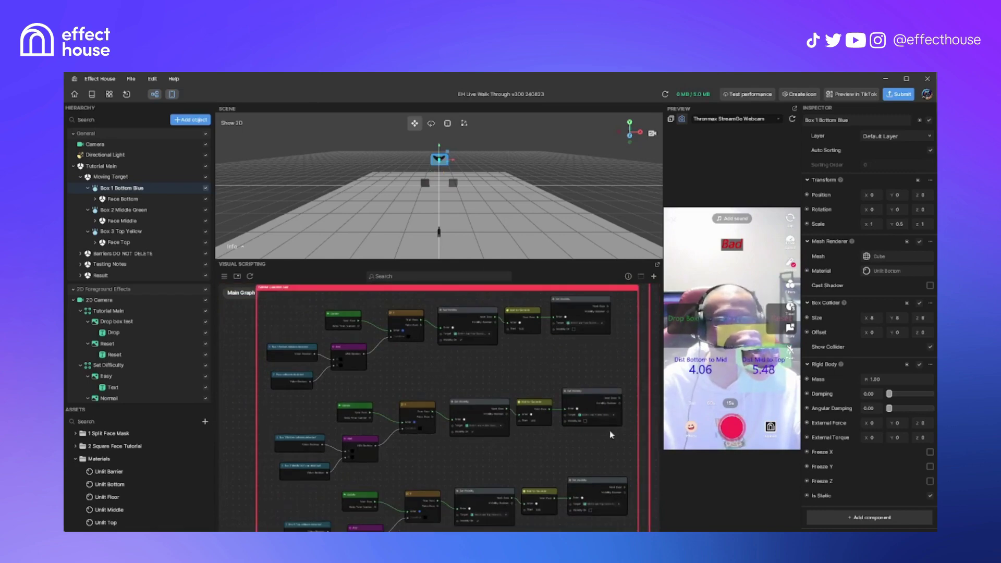
scroll(517, 385, down, 1)
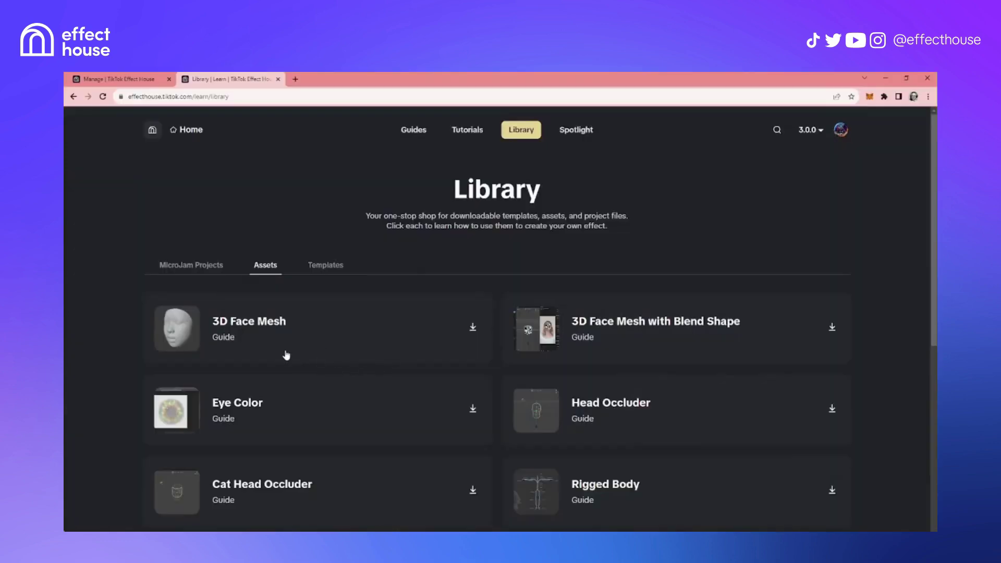
Switch to the Effect House Library web page and browse its MicroJam Projects and the Assets that offer the 3D Face Mesh.
scroll(284, 351, down, 1)
scroll(284, 344, up, 1)
click(203, 269)
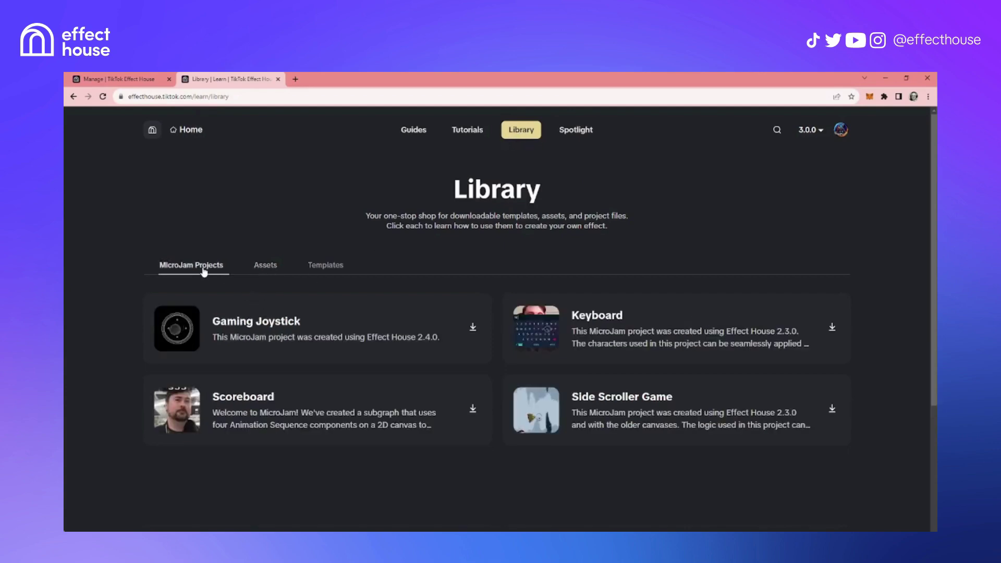
click(262, 266)
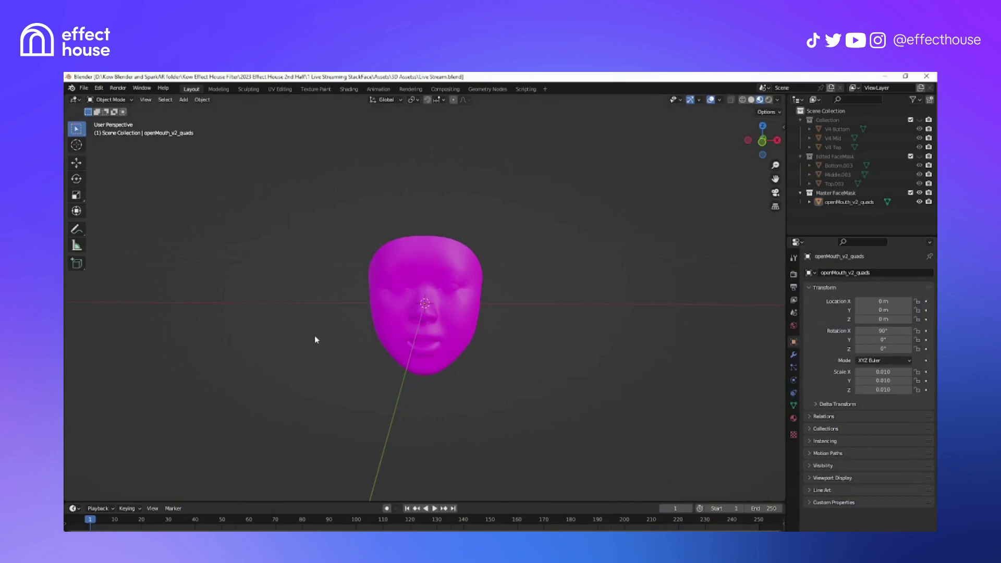
Switch to Blender, select the openMouth_v2_quads face mask and put it into Edit Mode.
click(396, 296)
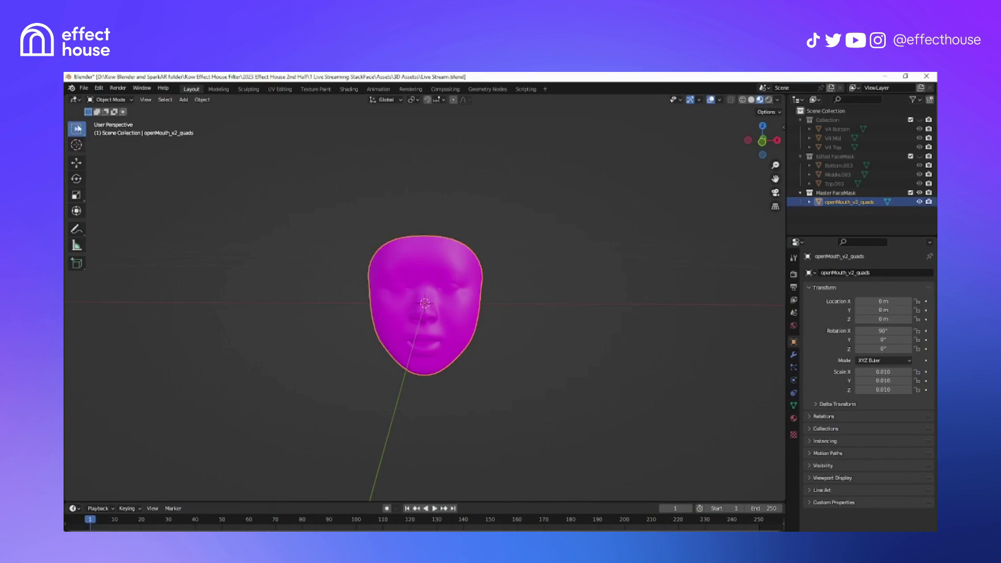
middle_drag(305, 324, 310, 319)
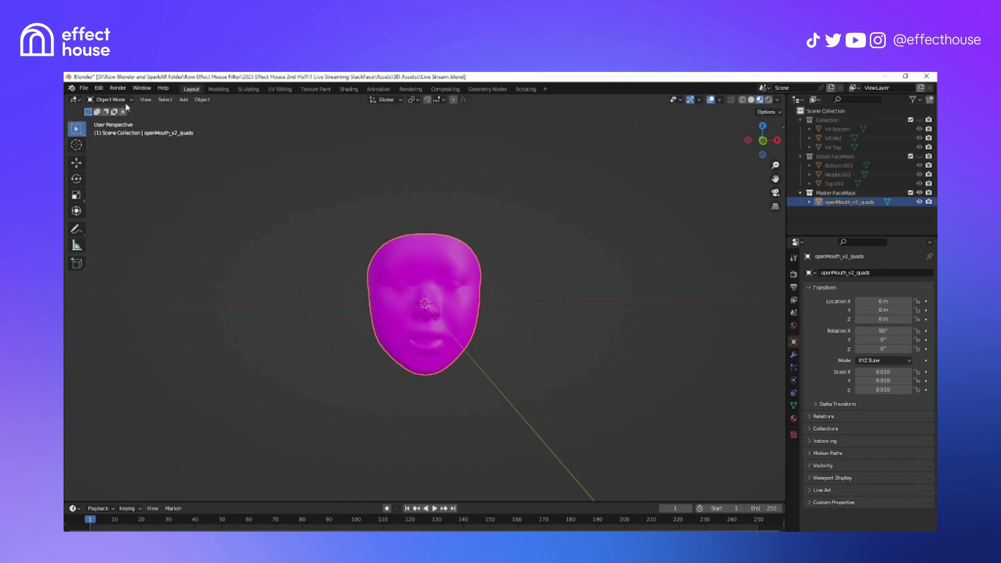
click(111, 100)
click(109, 121)
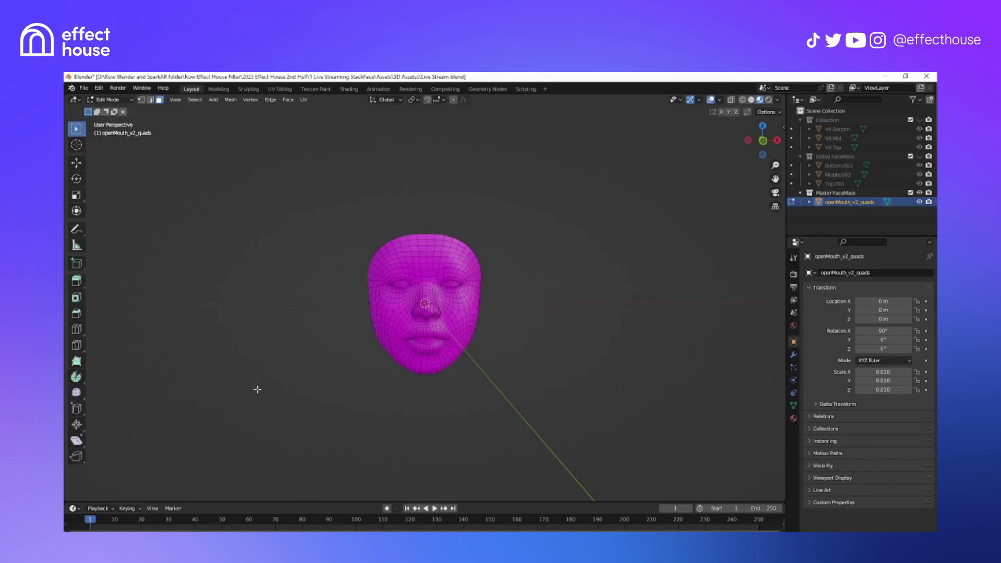
scroll(294, 363, up, 2)
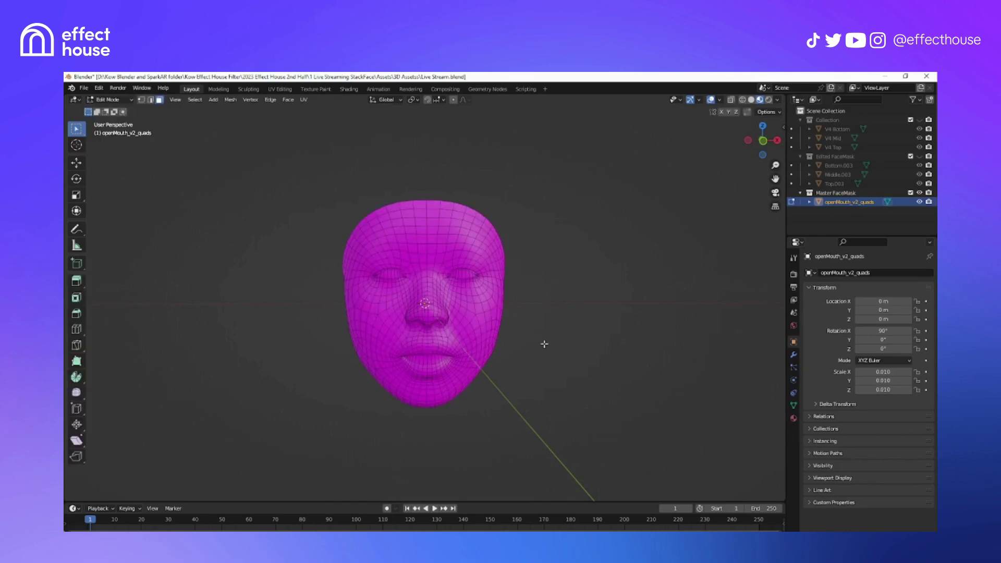
middle_drag(545, 344, 538, 344)
middle_drag(316, 331, 324, 331)
click(392, 233)
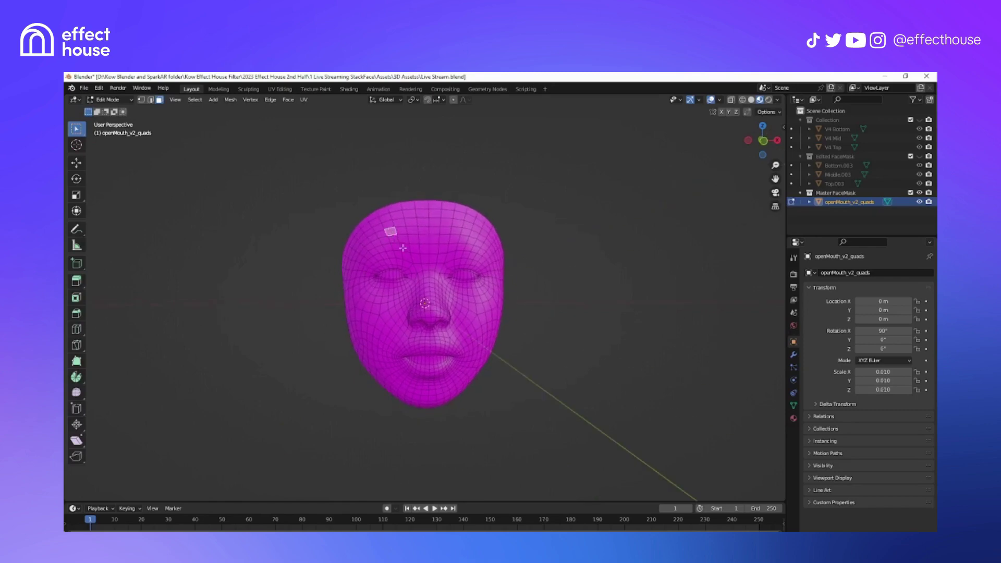
ctrl+click(386, 213)
drag(332, 203, 494, 258)
middle_drag(288, 297, 324, 309)
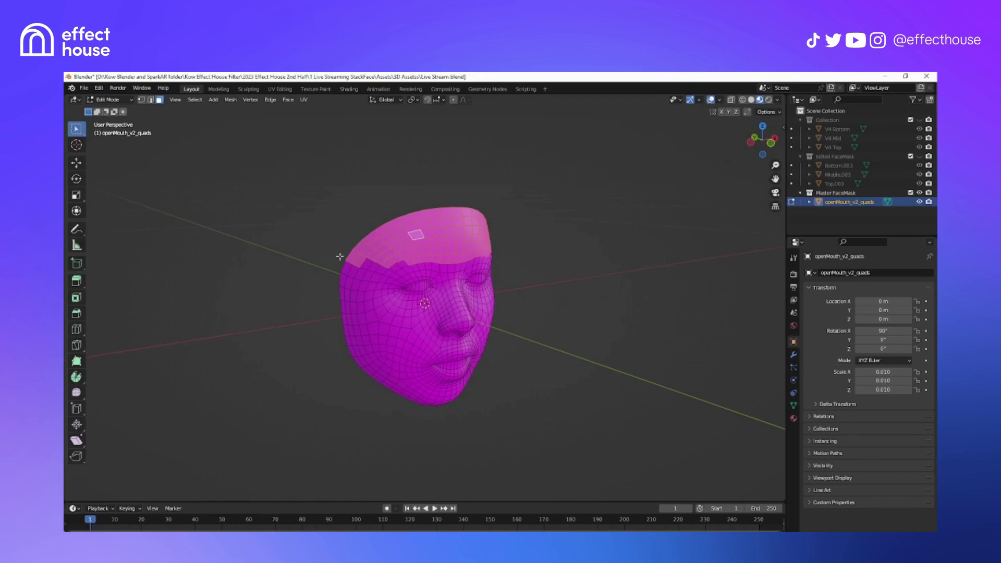
shift+drag(339, 256, 386, 292)
shift+drag(325, 283, 380, 356)
middle_drag(369, 361, 476, 251)
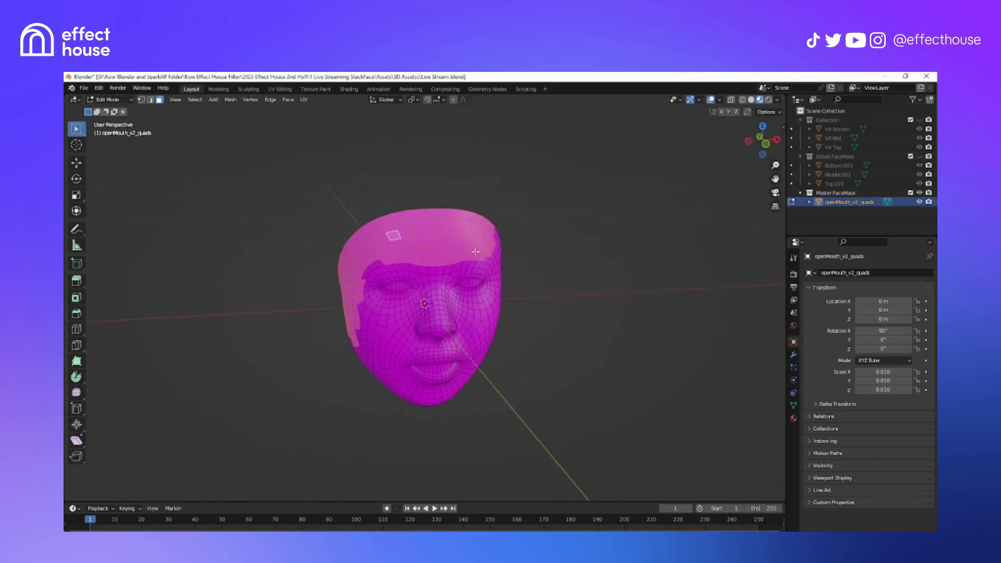
key(alt+a)
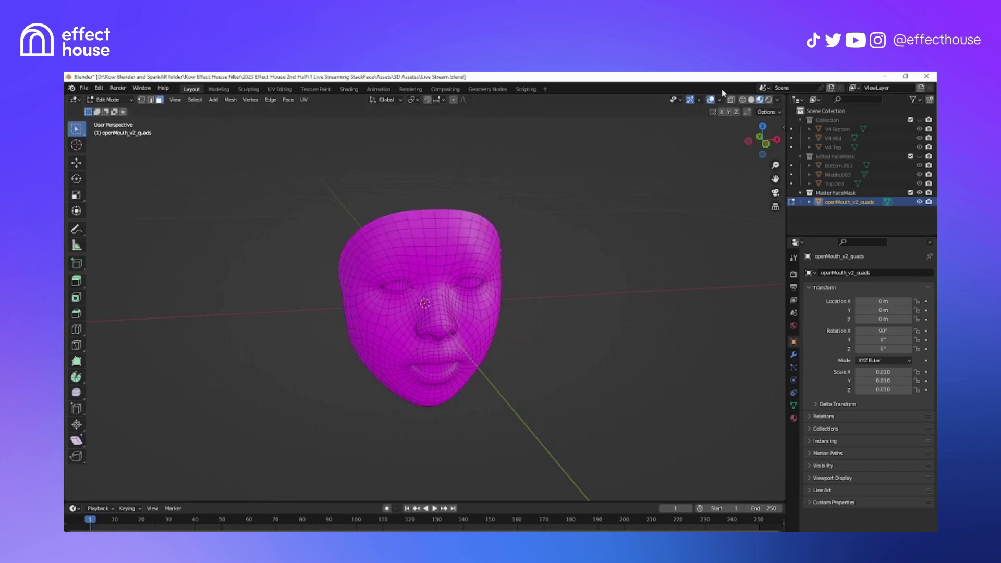
Show the mask in wireframe, select all forehead faces down to the eyes and separate the selection into its own object.
click(743, 100)
middle_drag(521, 363, 540, 350)
drag(283, 189, 546, 280)
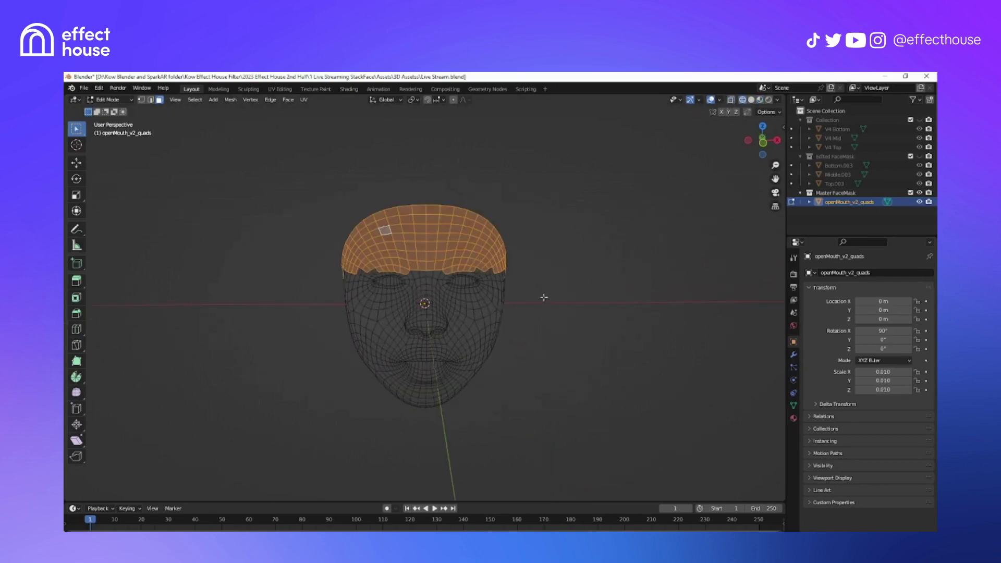
middle_drag(544, 297, 535, 323)
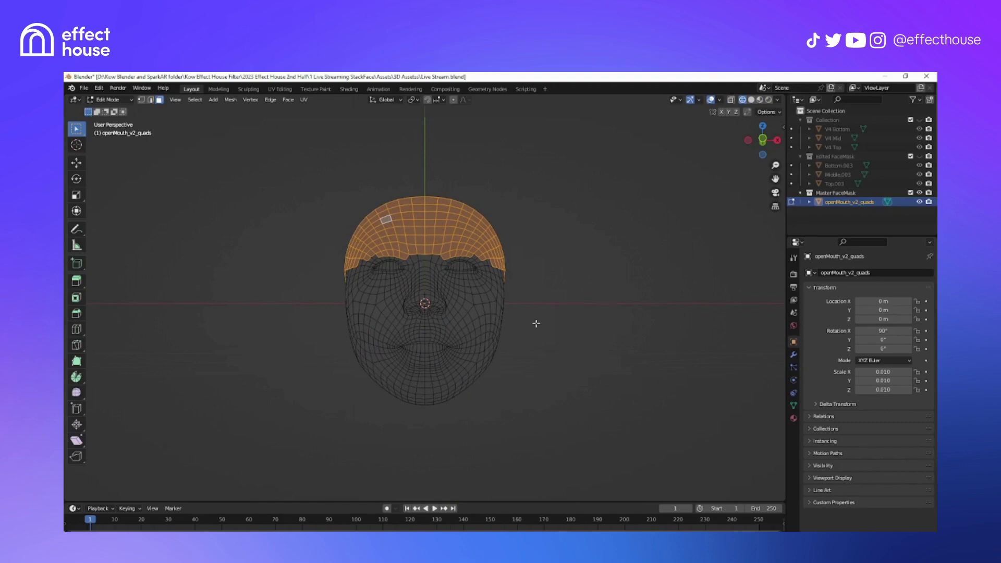
key(p)
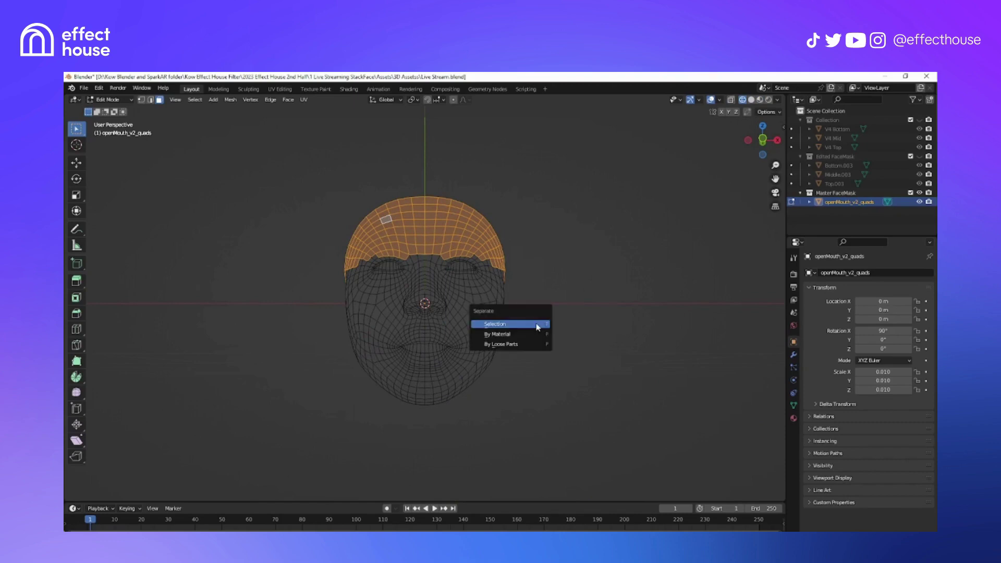
click(537, 326)
middle_drag(554, 331, 554, 344)
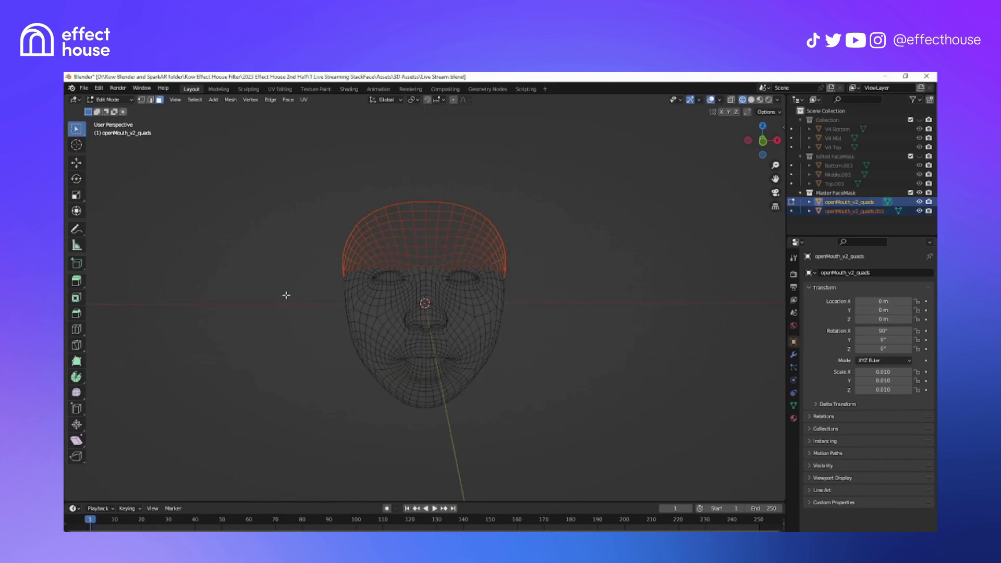
Select the mouth and chin faces below the nose and separate the selection into its own object.
click(848, 212)
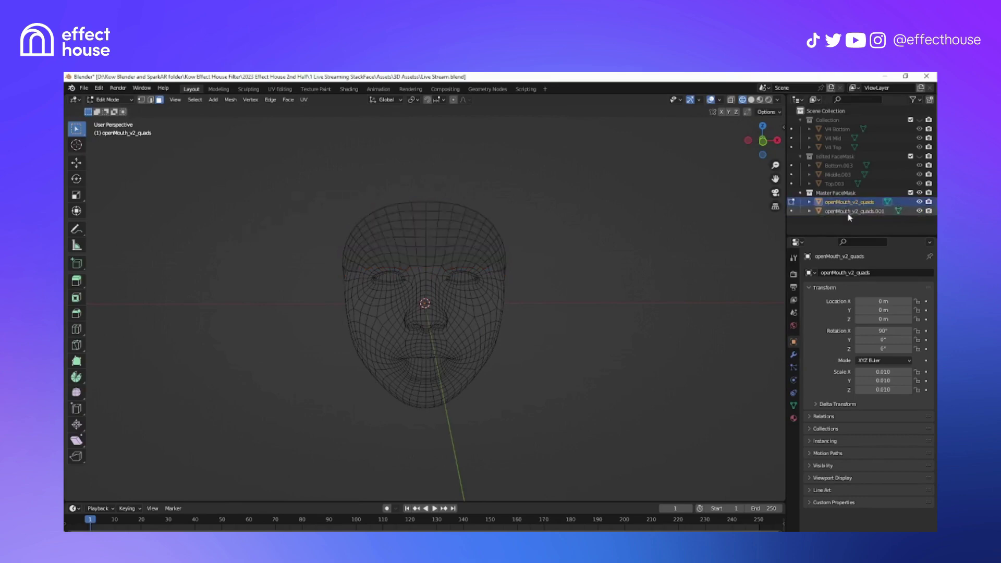
click(848, 211)
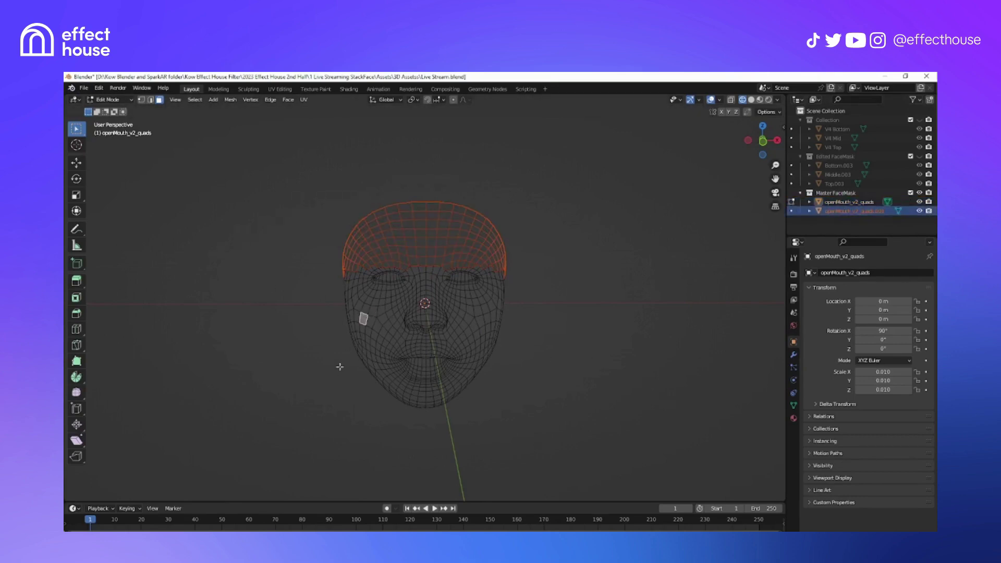
drag(303, 348, 567, 417)
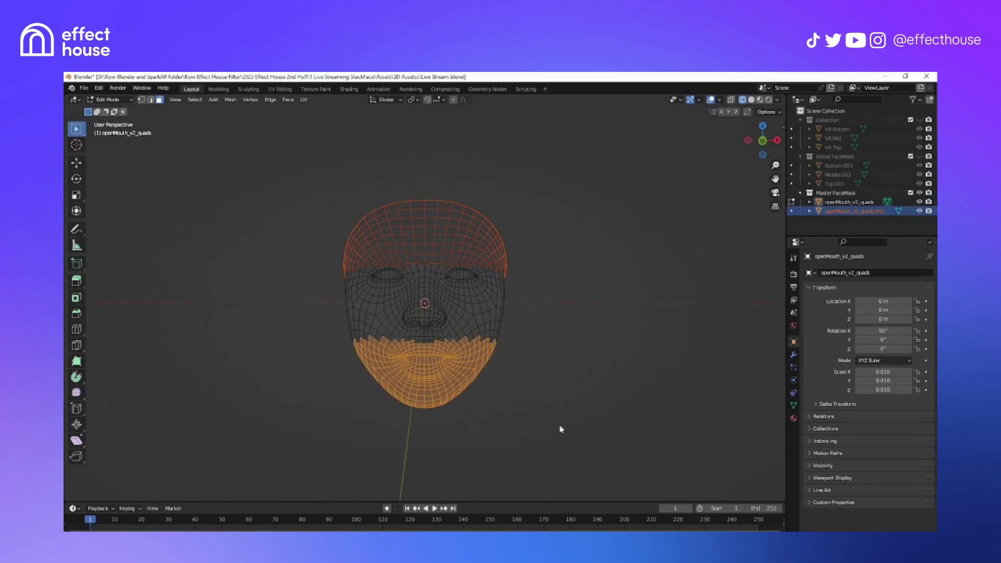
key(p)
click(560, 428)
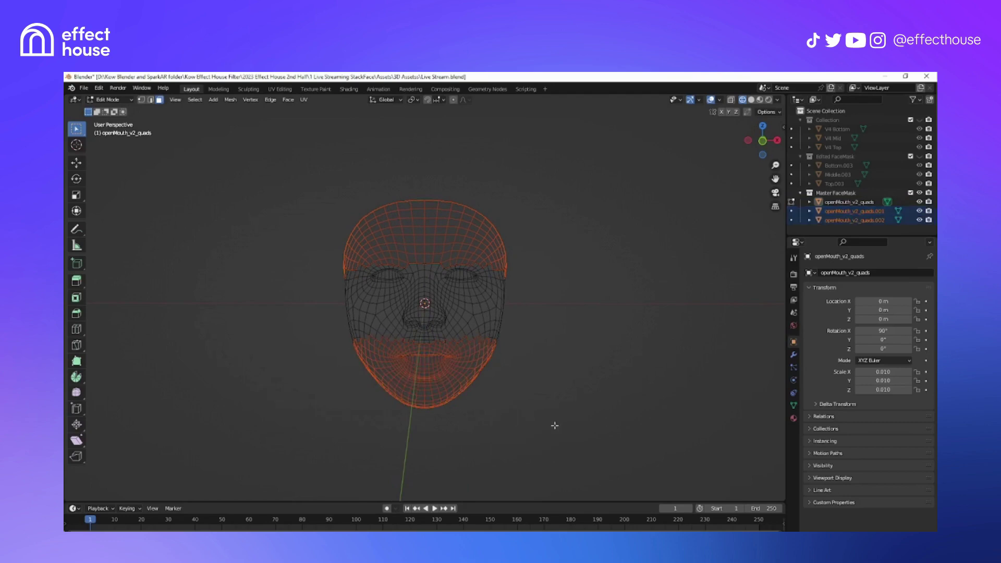
Check each of the three openMouth_v2_quads pieces by selecting them one after another.
click(870, 211)
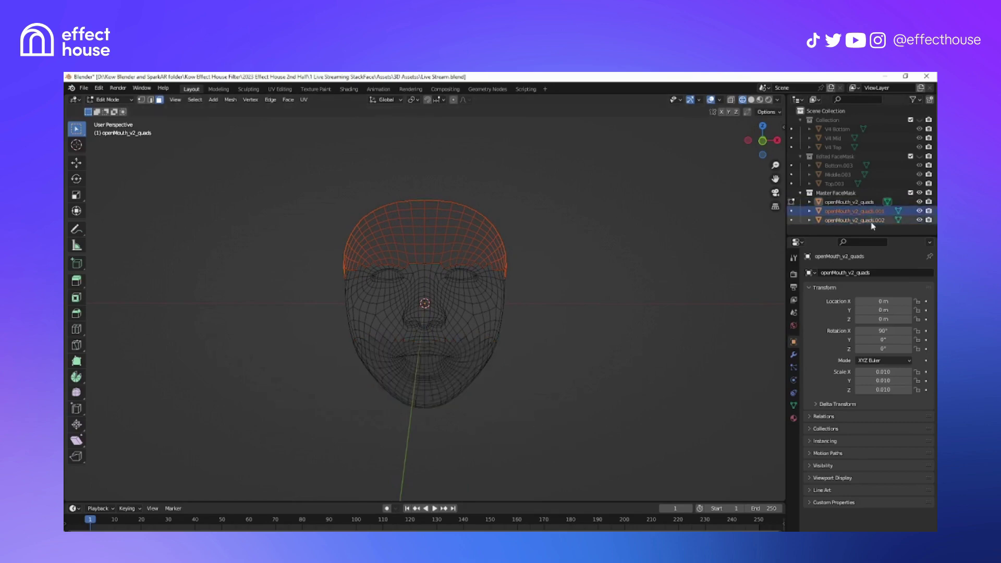
click(873, 220)
click(873, 211)
click(874, 202)
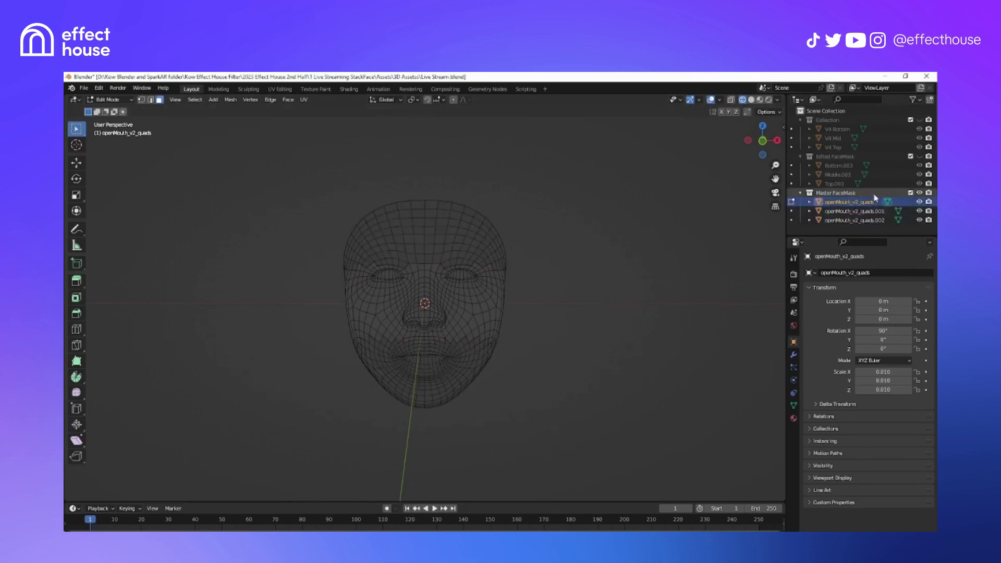
Hide the Master FaceMask collection, show the Edited FaceMask collection and set the viewport shading to Material Preview.
click(860, 192)
click(919, 192)
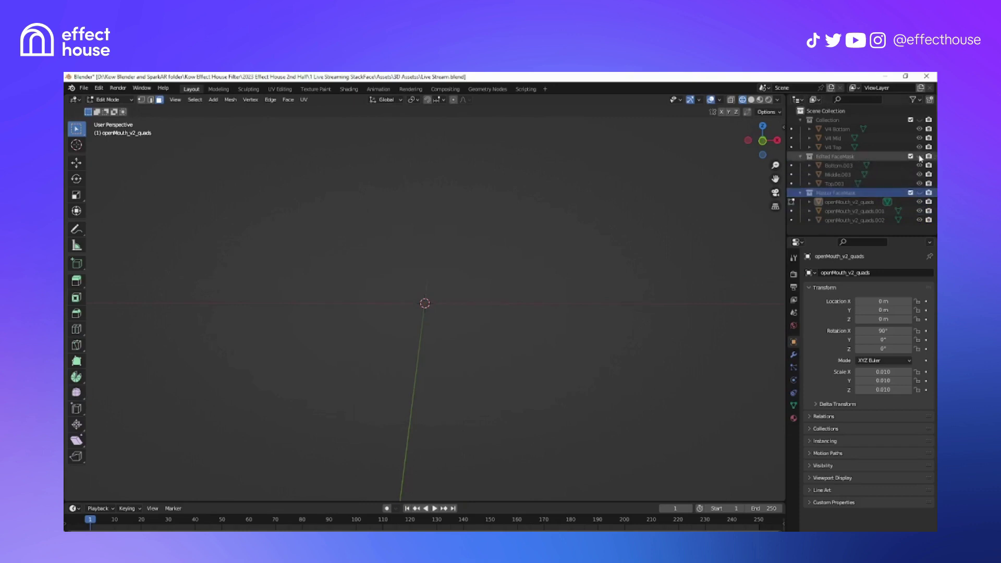
click(920, 157)
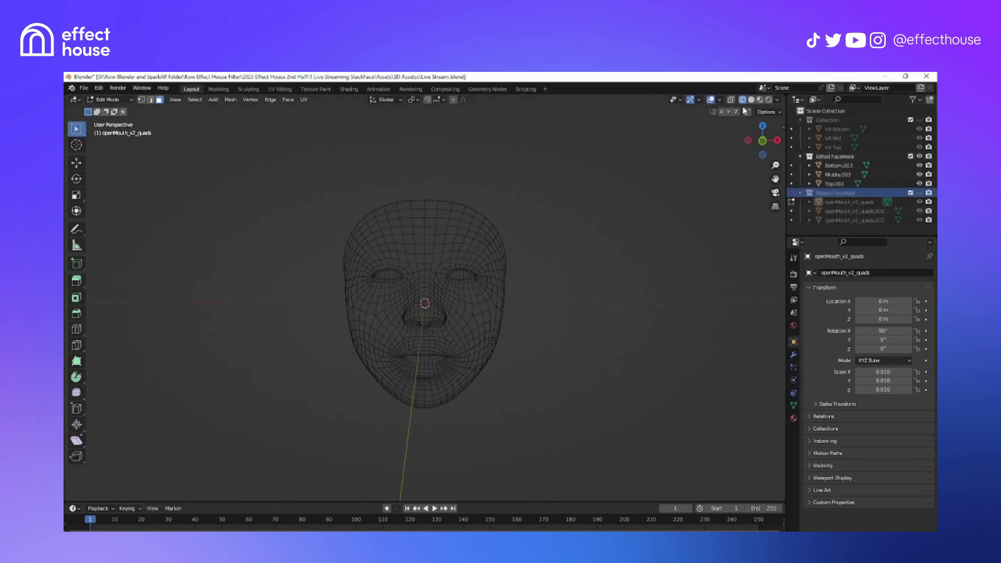
click(760, 100)
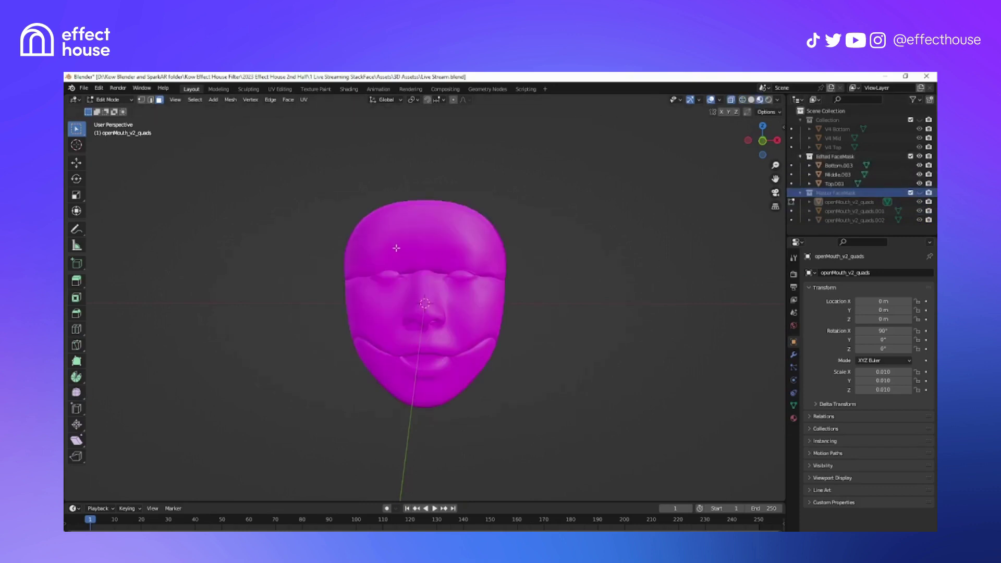
Return to Object Mode and inspect the top, middle and bottom pieces of the edited mask one by one from the front.
click(107, 100)
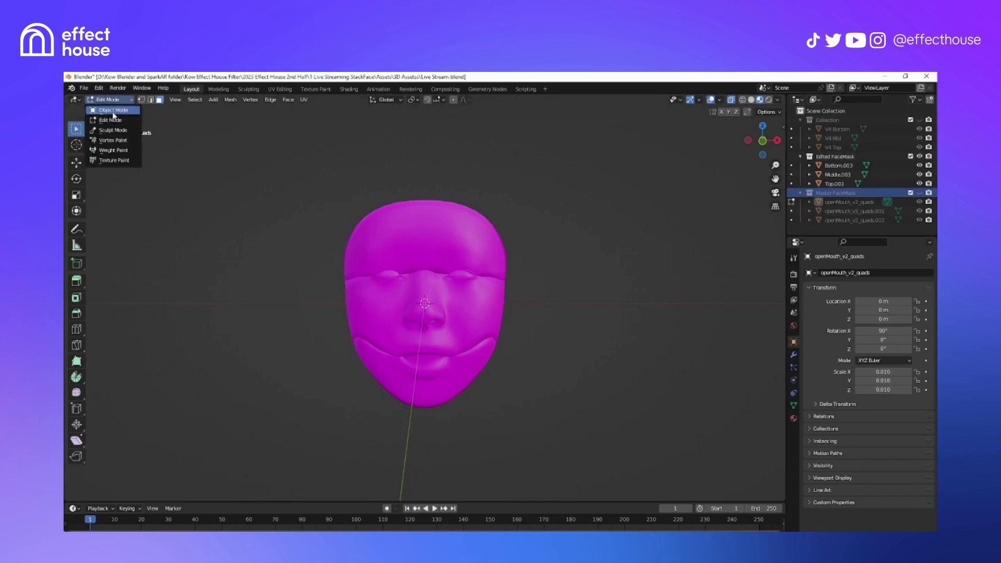
click(111, 108)
click(425, 243)
click(452, 323)
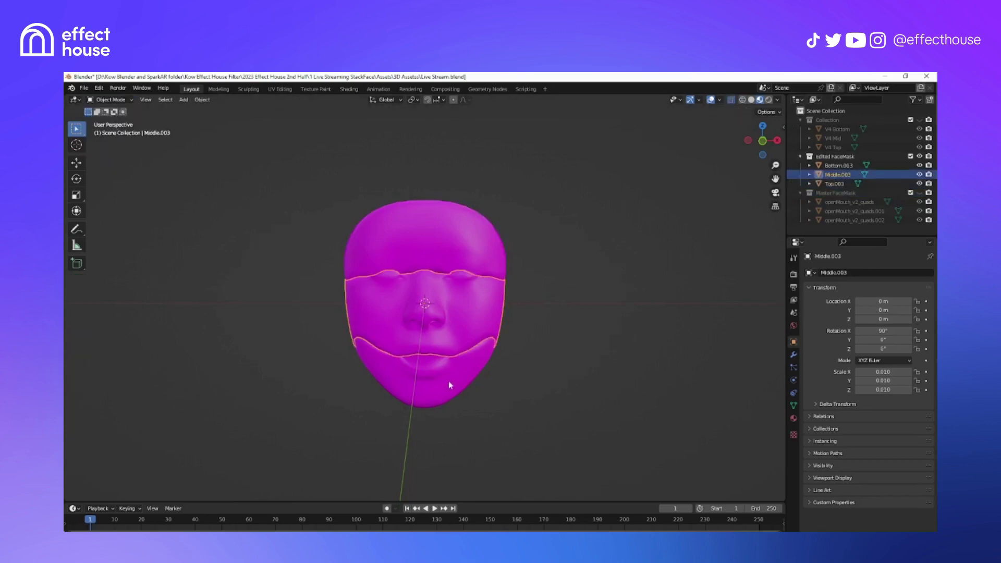
click(447, 378)
click(458, 324)
click(457, 251)
Inspect the edges where the edited mask's pieces meet from the side, selecting each piece in turn.
middle_drag(570, 346, 458, 327)
click(459, 327)
click(440, 243)
click(444, 311)
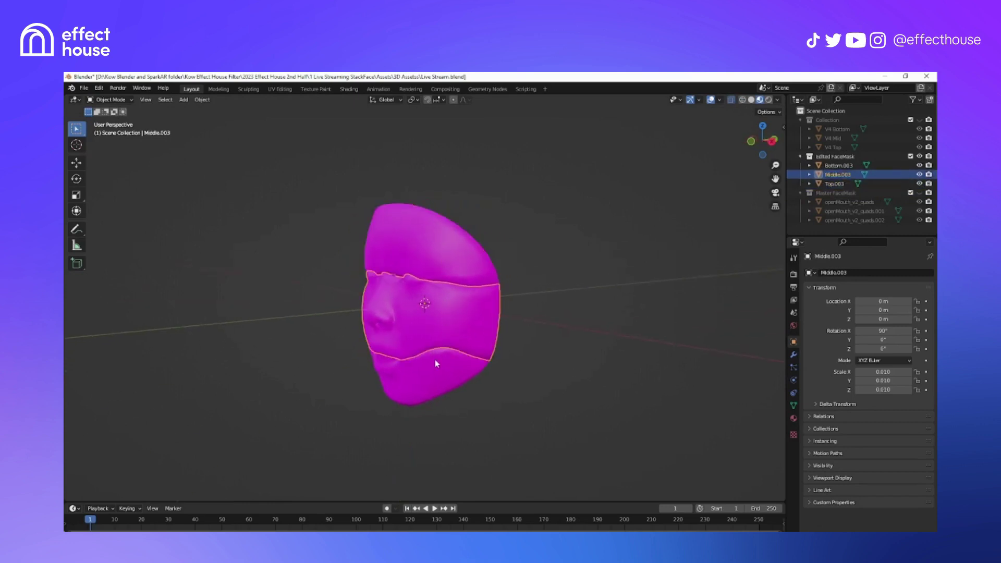
click(435, 358)
click(448, 322)
Select the Top.003, Middle.003 and Bottom.003 pieces together and find the Solidify modifier among those available, without adding it.
click(429, 237)
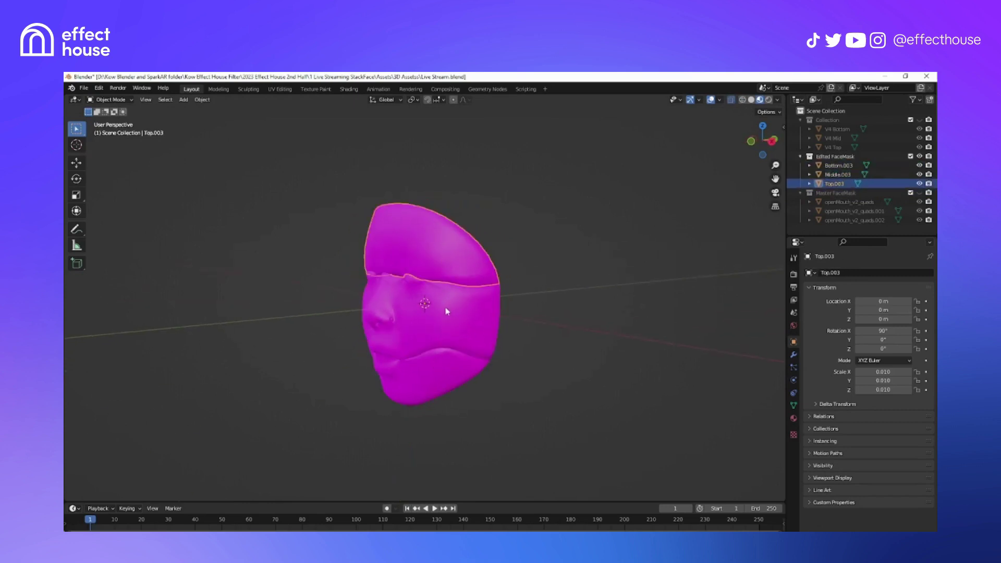
shift+click(447, 311)
shift+click(435, 364)
mouse_move(536, 407)
middle_down()
mouse_move(495, 410)
mouse_move(533, 408)
middle_up()
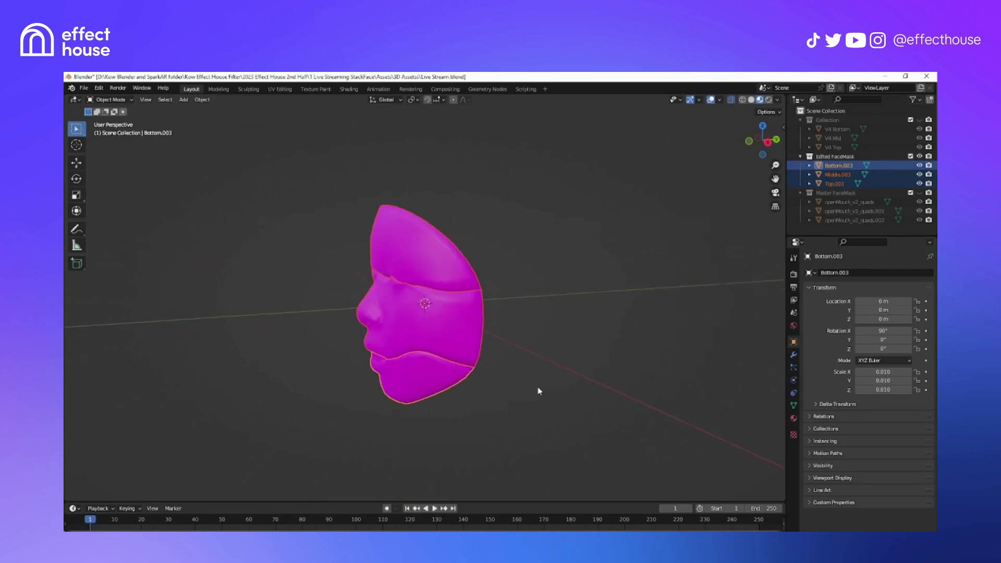
click(796, 356)
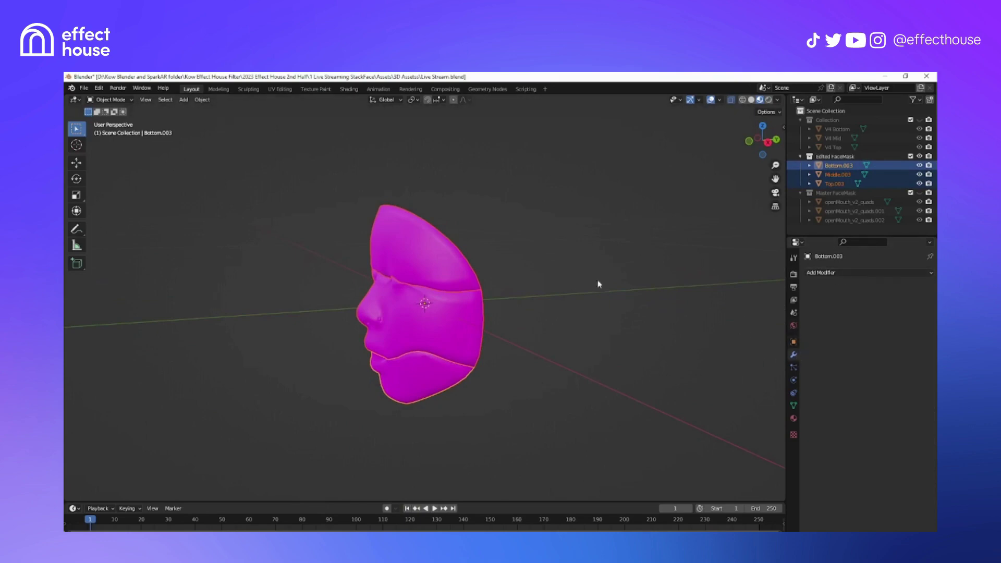
click(829, 272)
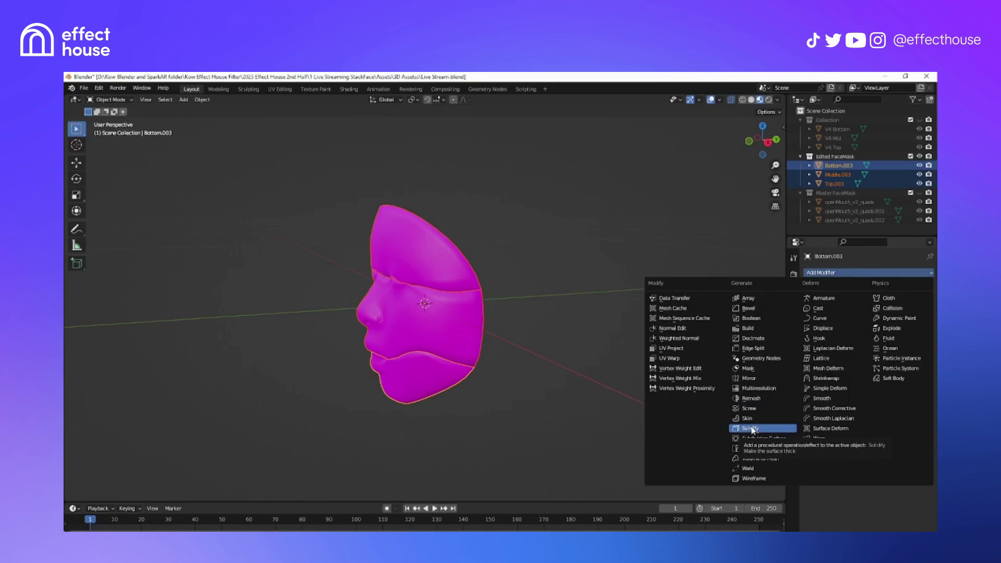
click(528, 395)
middle_drag(528, 396, 599, 423)
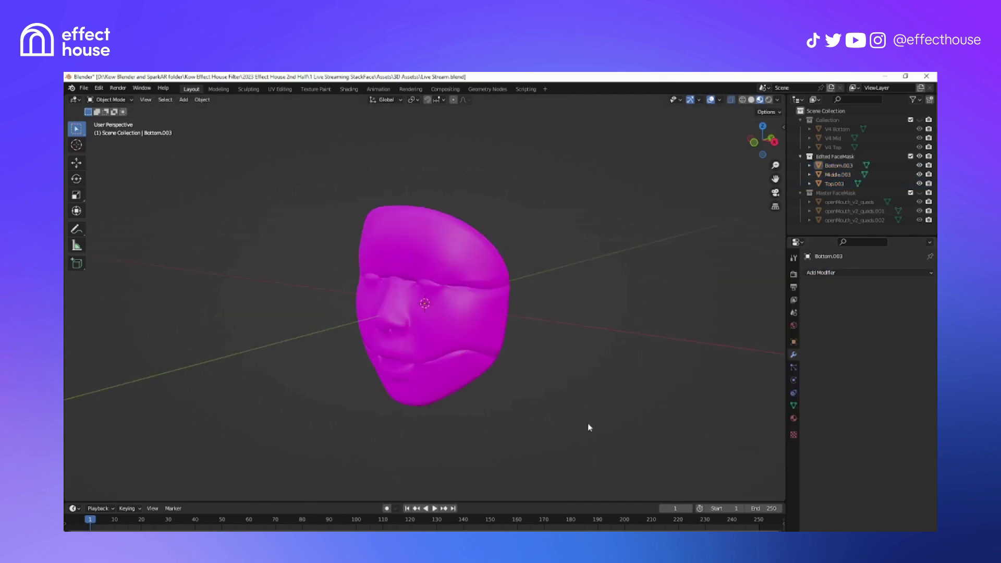
Hide the Edited FaceMask collection, then inspect the front of the V4 boxes and leave their collection hidden as well.
click(919, 155)
click(919, 120)
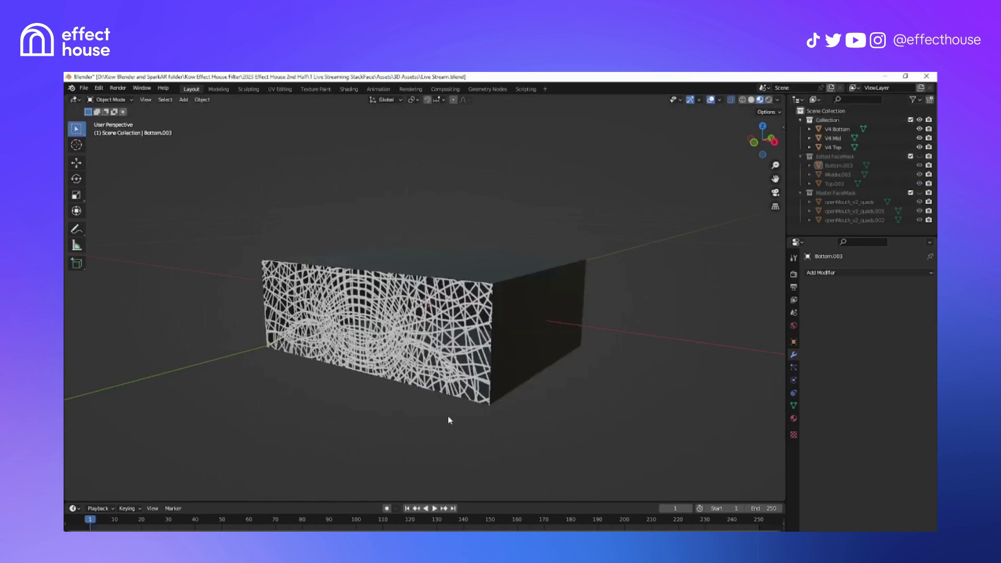
middle_drag(449, 419, 508, 396)
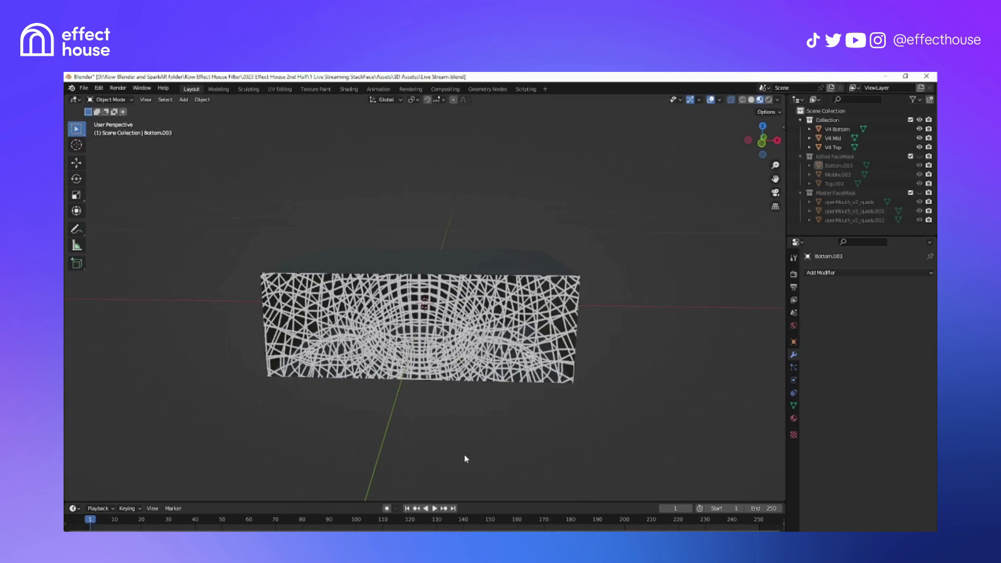
middle_drag(476, 456, 479, 450)
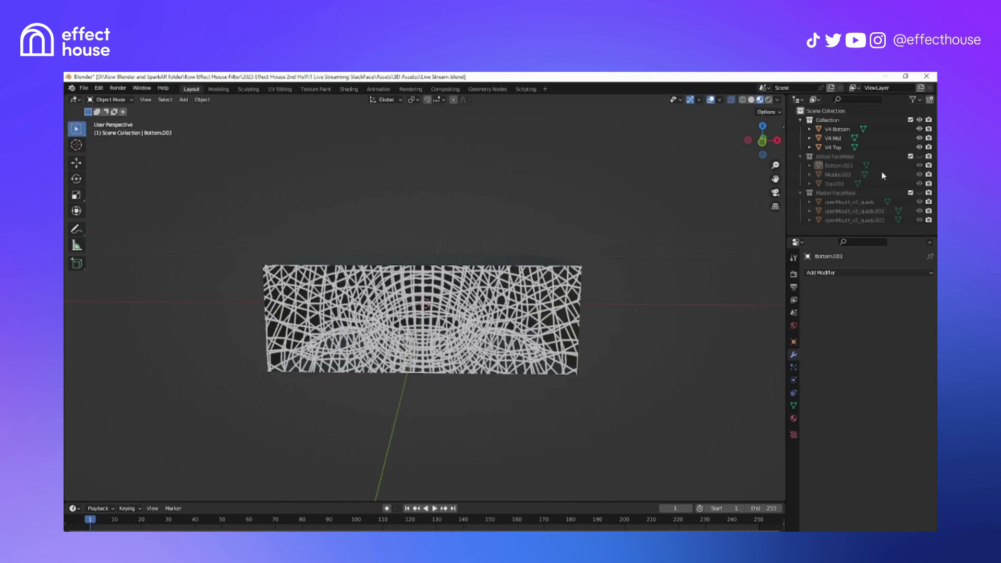
click(919, 121)
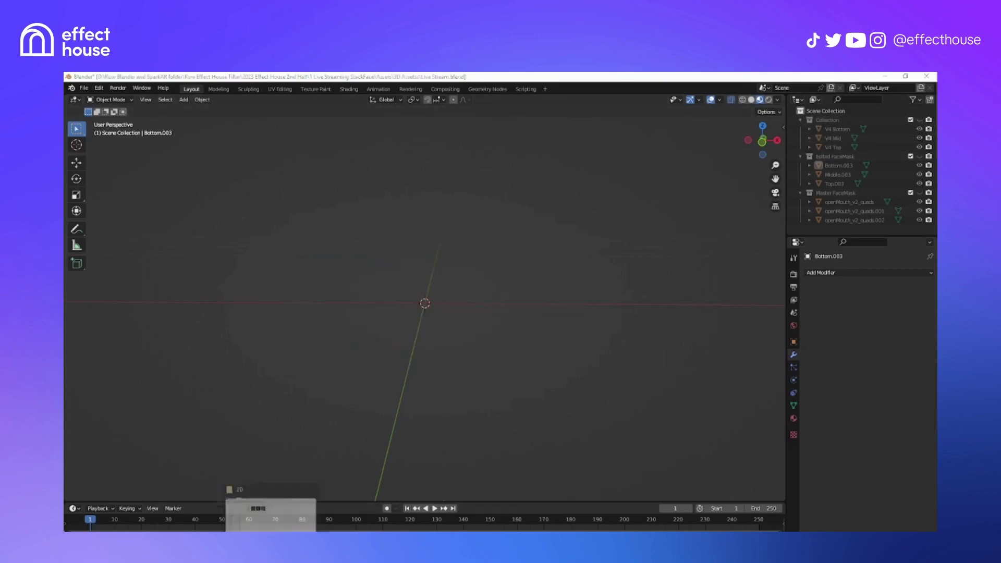
View the Face Split 3.jpg and Face 4 Square.jpg reference images in File Explorer, then return to Blender.
click(270, 530)
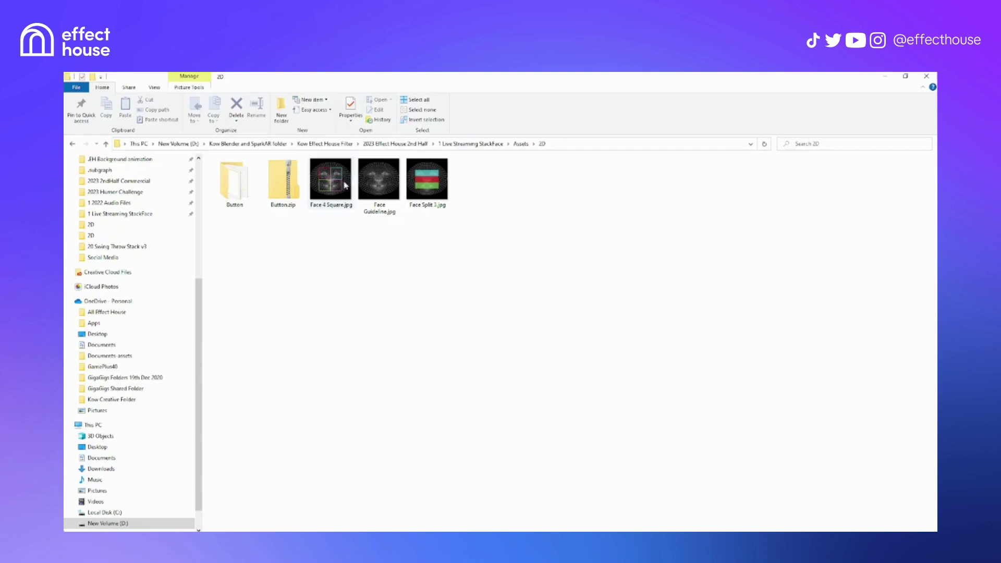
double_click(424, 189)
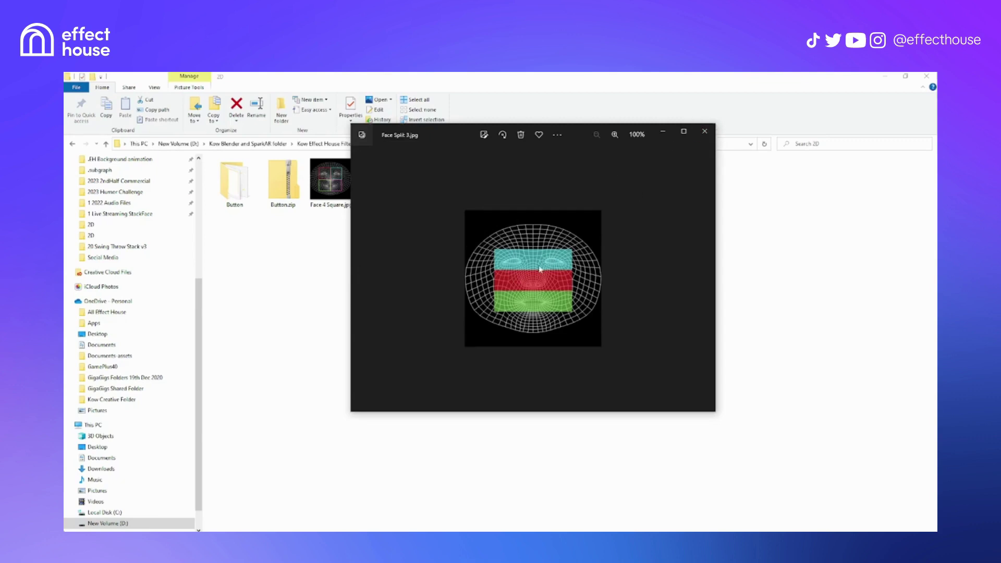
click(703, 132)
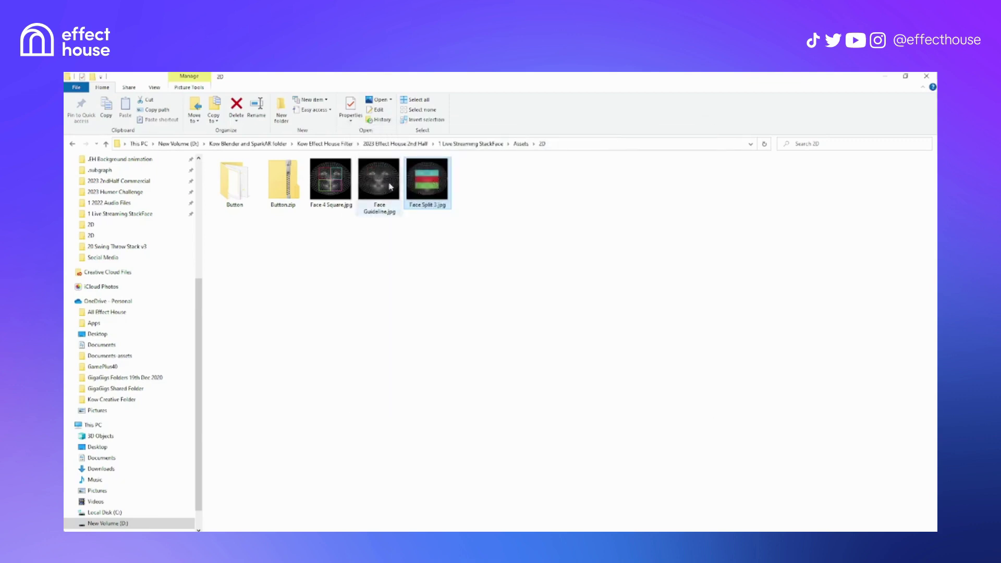
double_click(336, 180)
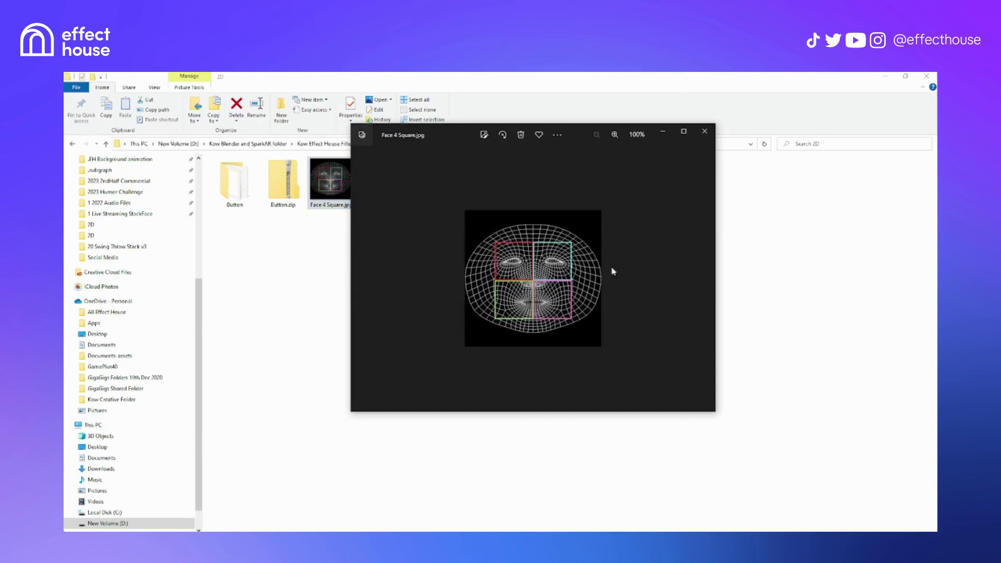
click(701, 136)
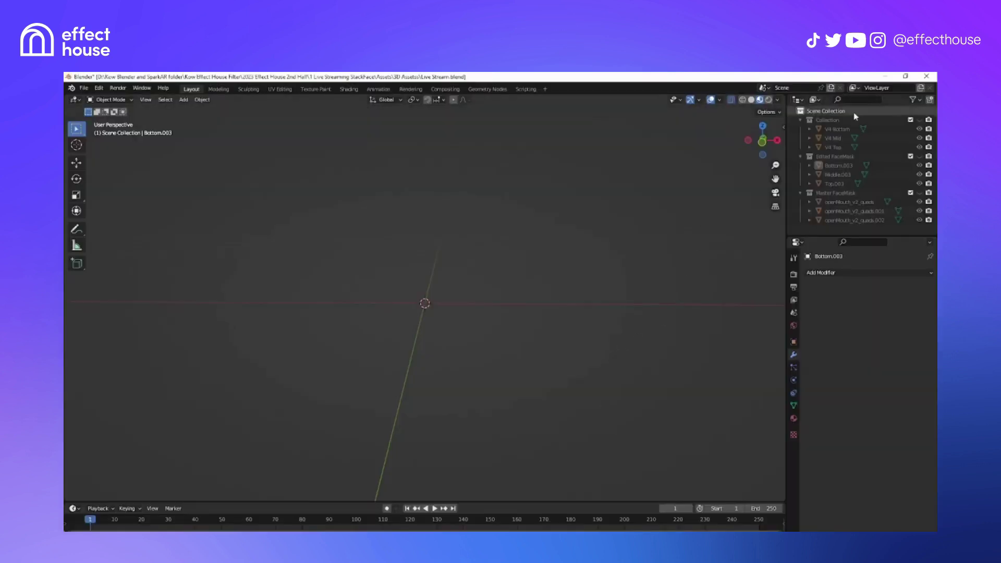
click(83, 88)
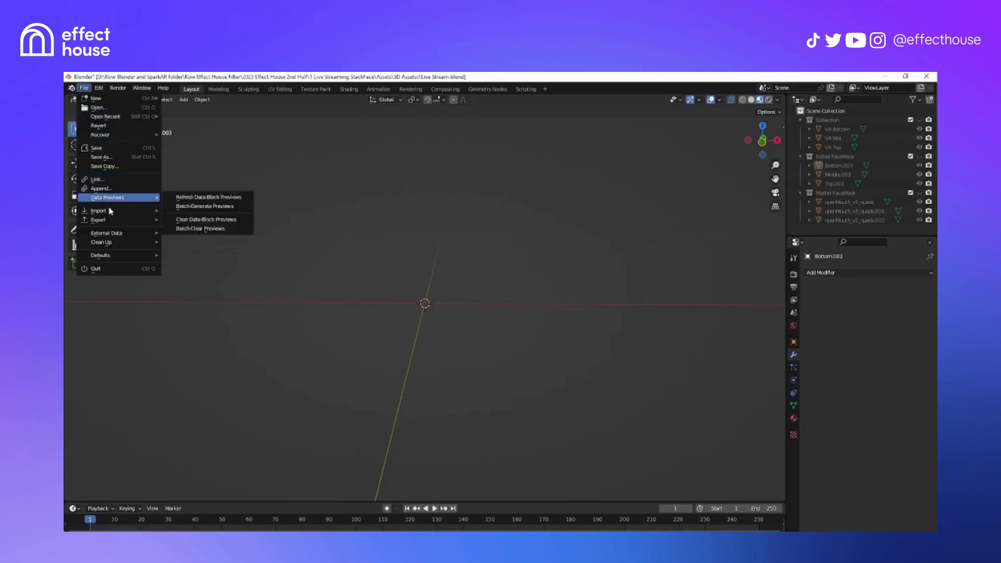
mouse_move(111, 211)
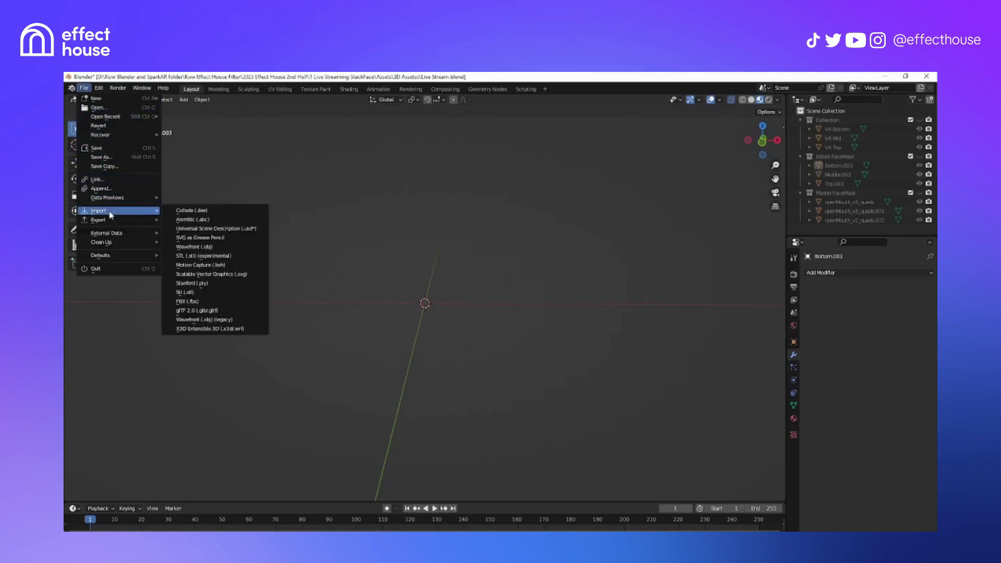
click(206, 301)
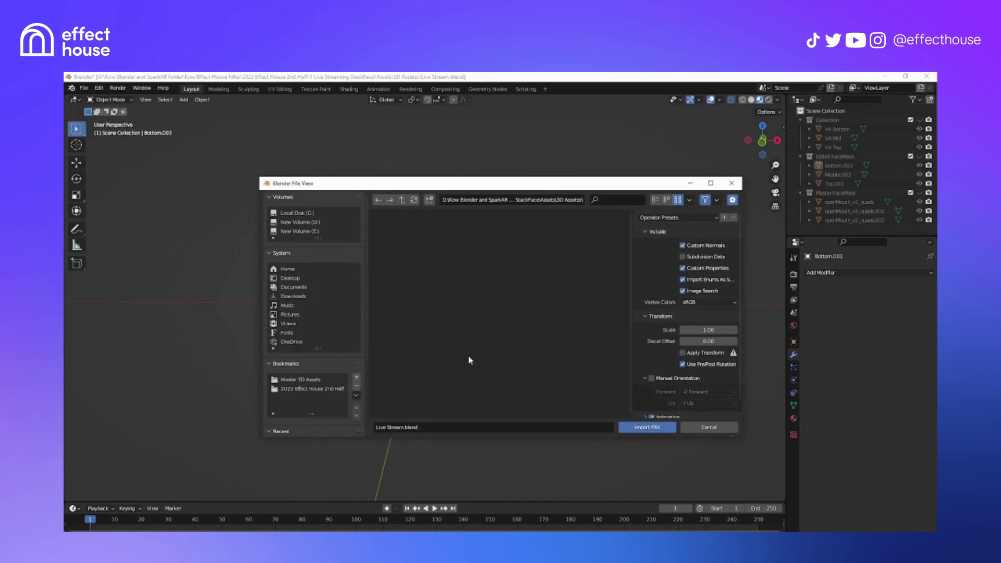
click(709, 427)
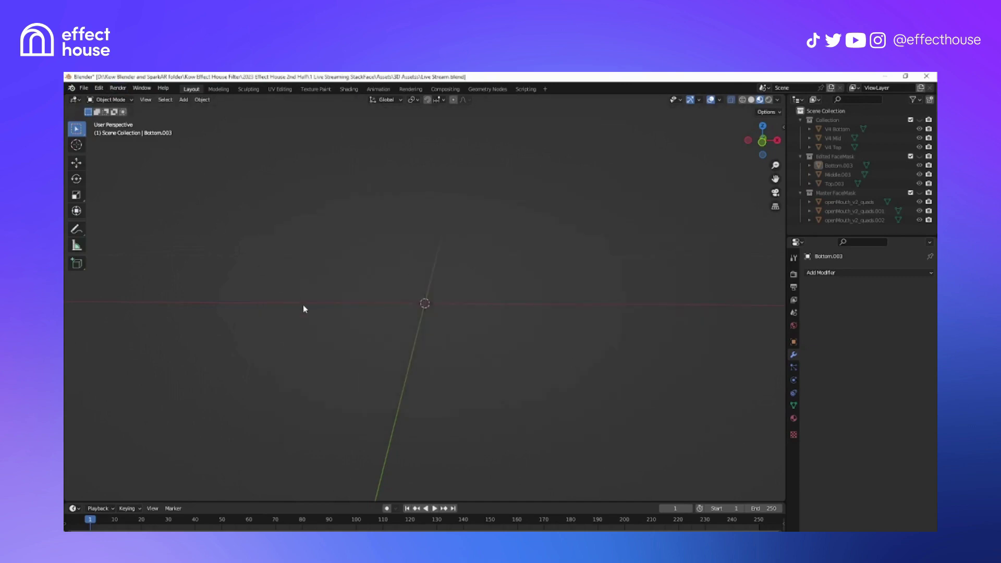
Add a cube mesh at the scene origin and scale it down uniformly to a small box.
key(shift+a)
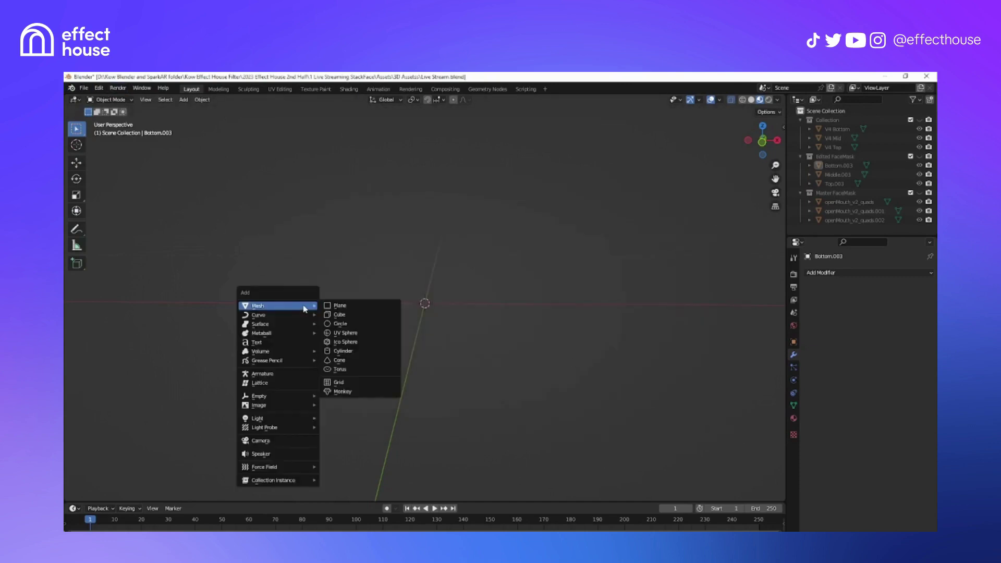
click(339, 316)
scroll(361, 323, down, 6)
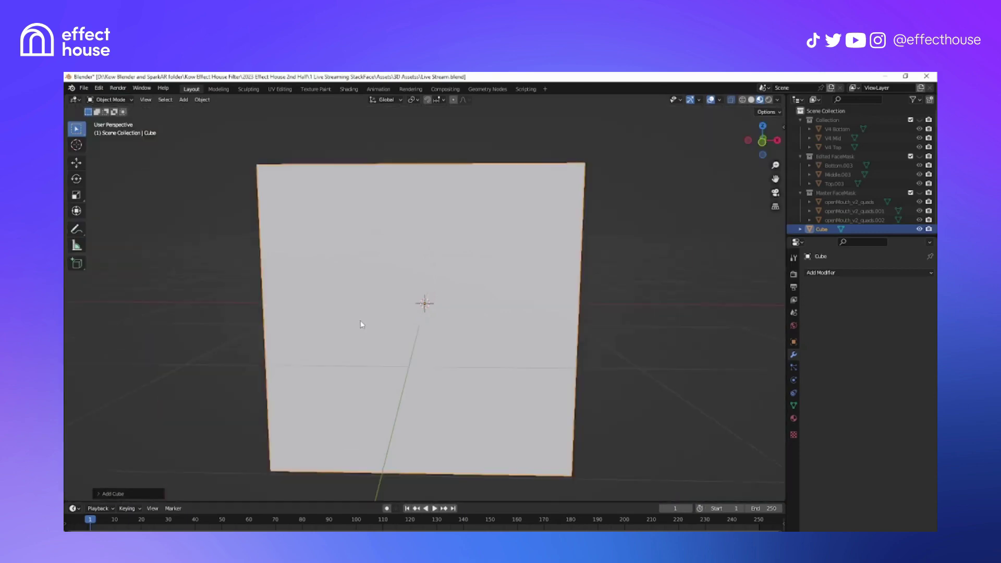
key(s)
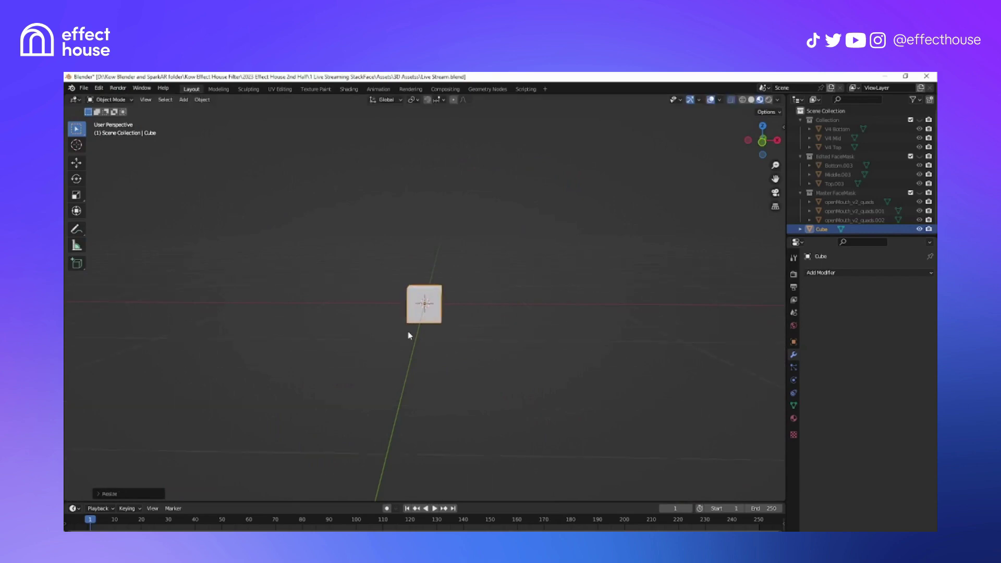
click(393, 290)
scroll(384, 275, down, 3)
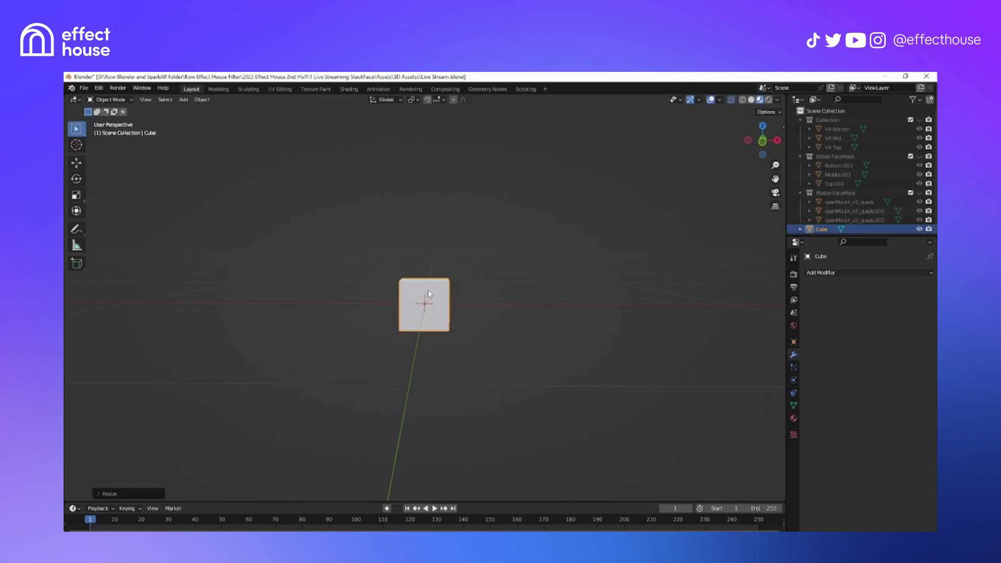
Put the cube in Edit Mode, turn off X-ray and select its front face.
click(110, 99)
click(112, 120)
click(214, 293)
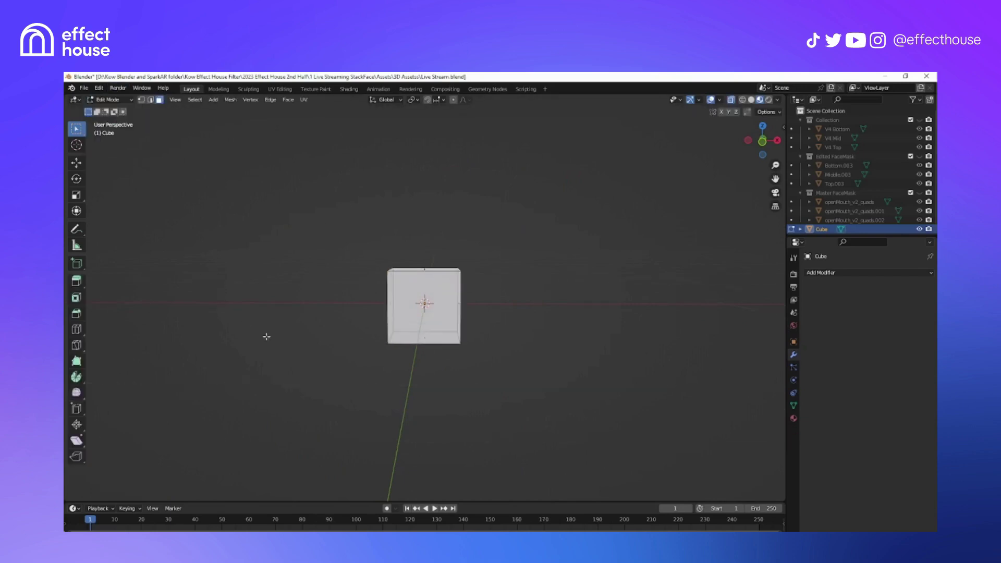
click(731, 101)
click(443, 319)
middle_drag(491, 327, 488, 345)
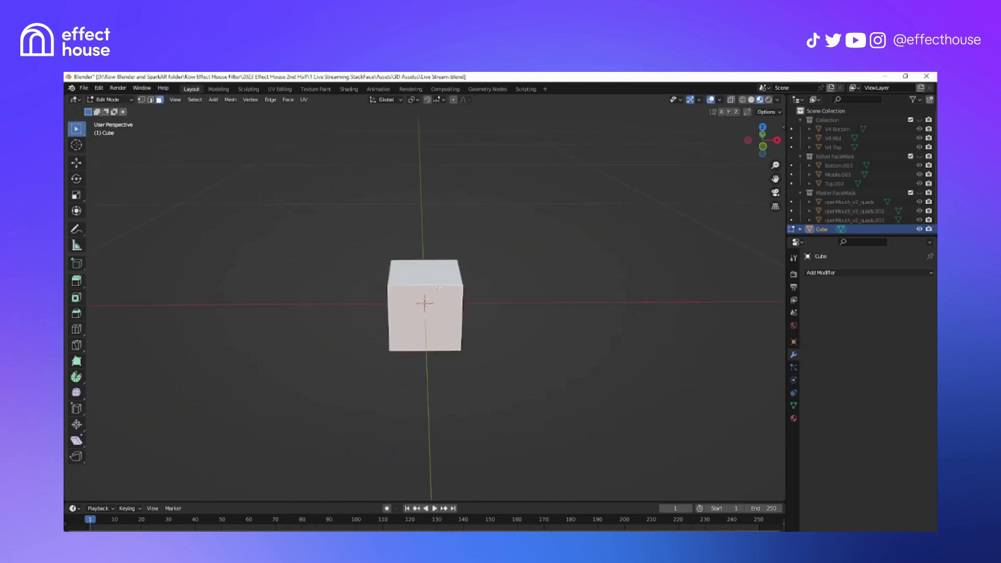
Select all of the cube's faces and create a material named Base for them.
click(793, 418)
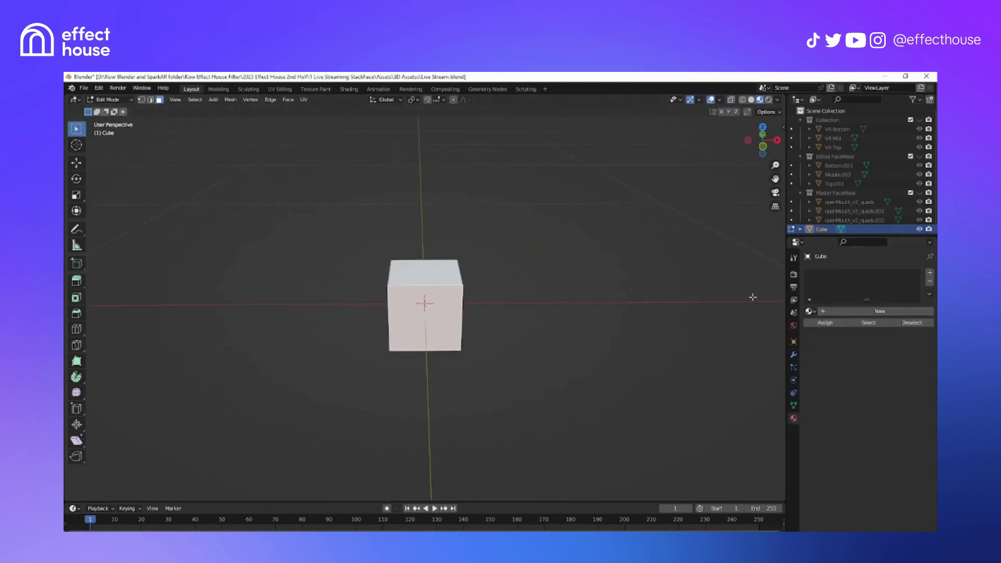
click(504, 304)
drag(273, 213, 563, 406)
click(875, 311)
double_click(834, 275)
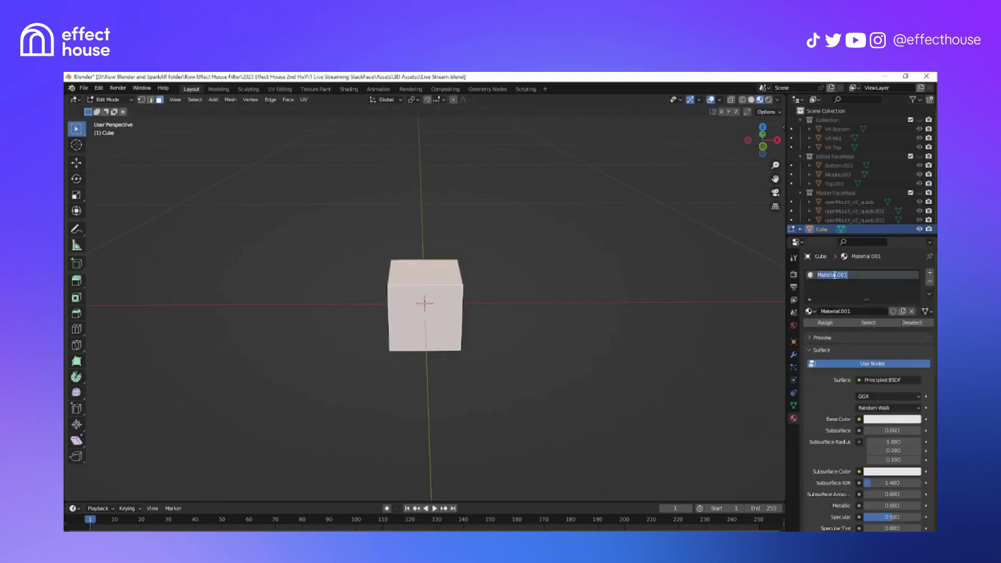
text(Base)
key(Return)
Select only the cube's front face and assign it a second new material named Face 1.
click(580, 329)
middle_drag(511, 396, 371, 365)
middle_drag(366, 423, 416, 423)
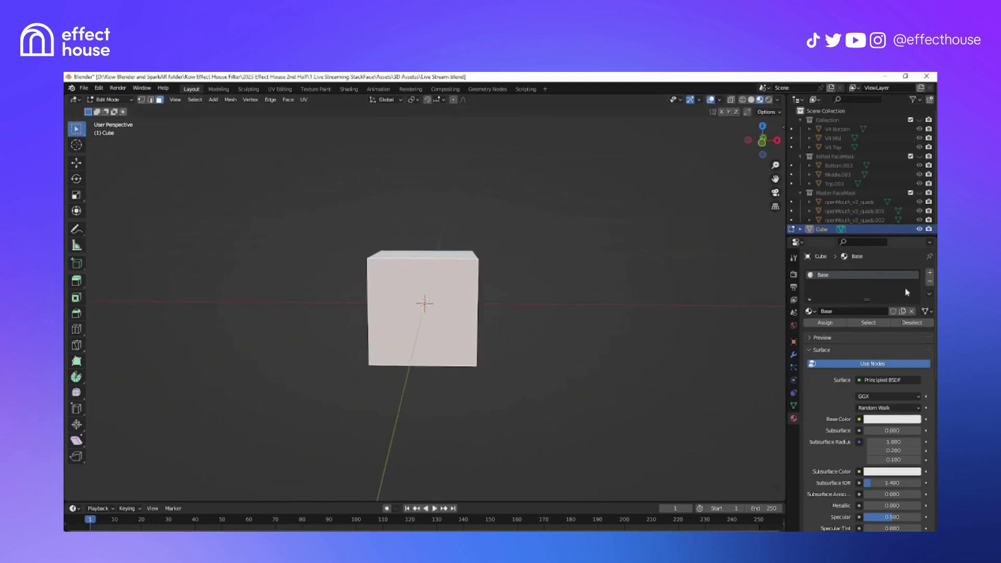
click(930, 274)
click(865, 330)
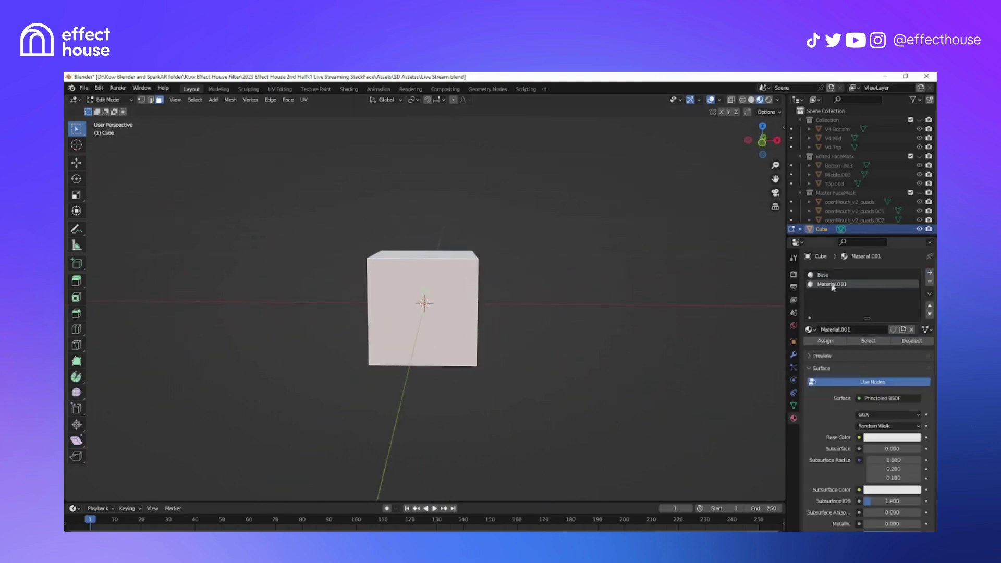
double_click(833, 284)
key(BackSpace)
key(Return)
Set the Face 1 material's base color to an image texture using Face Split 3.jpg from the project's 2D assets folder.
click(858, 437)
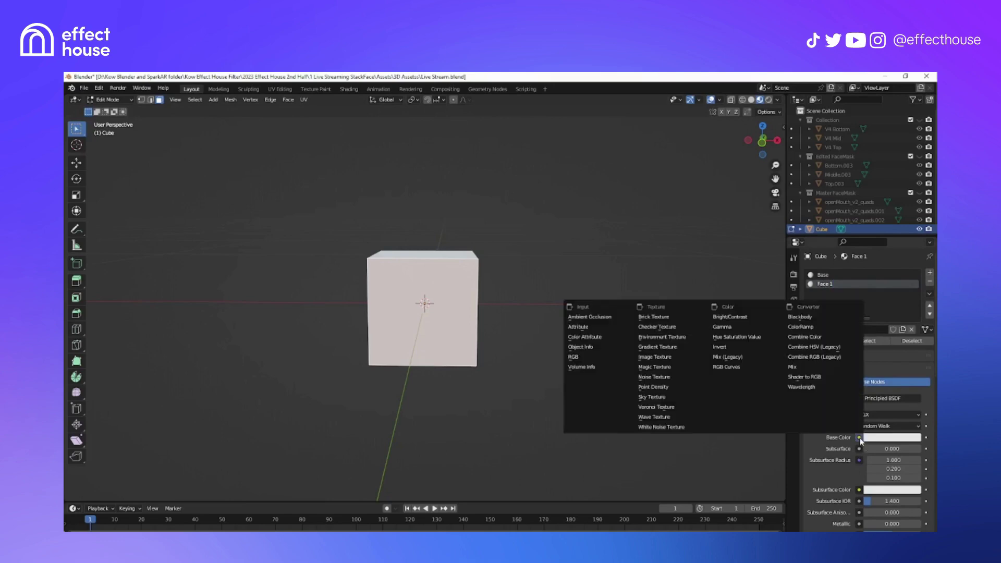
click(655, 356)
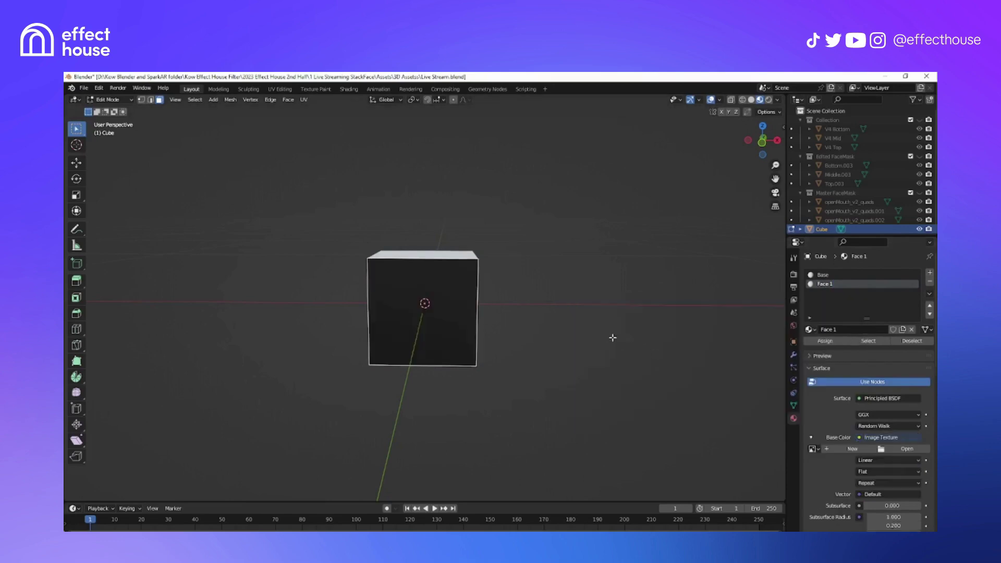
click(904, 449)
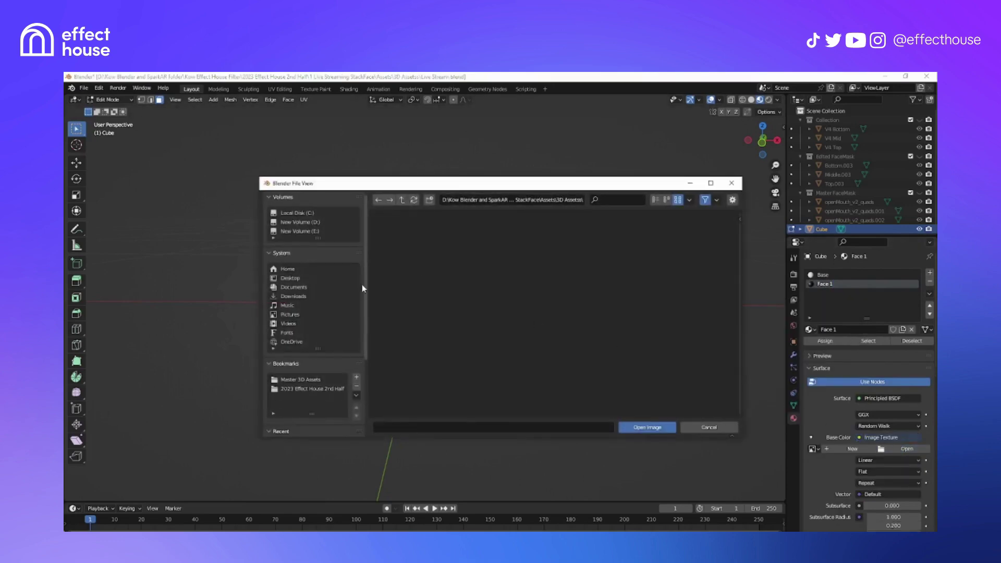
click(324, 391)
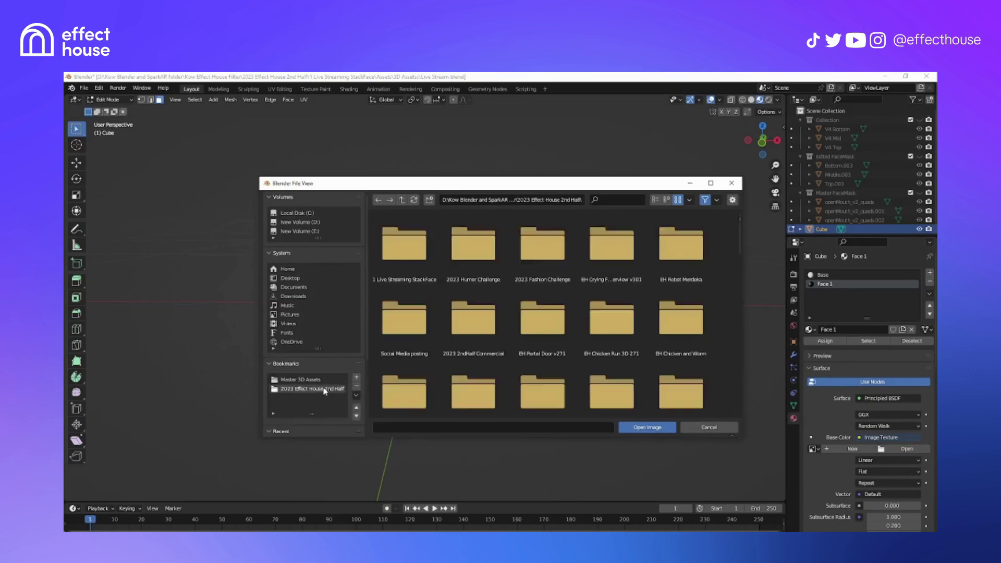
double_click(396, 259)
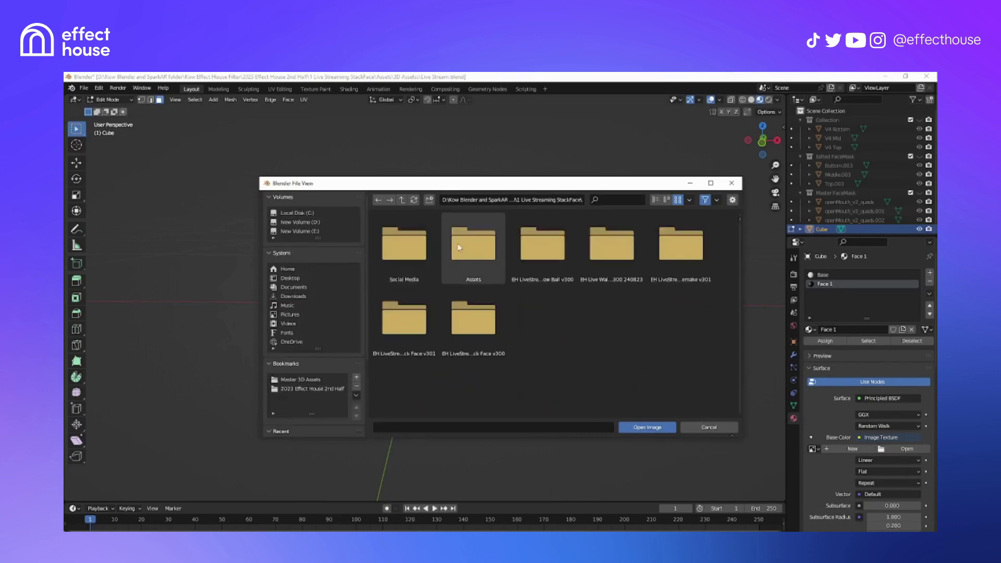
double_click(471, 245)
double_click(471, 245)
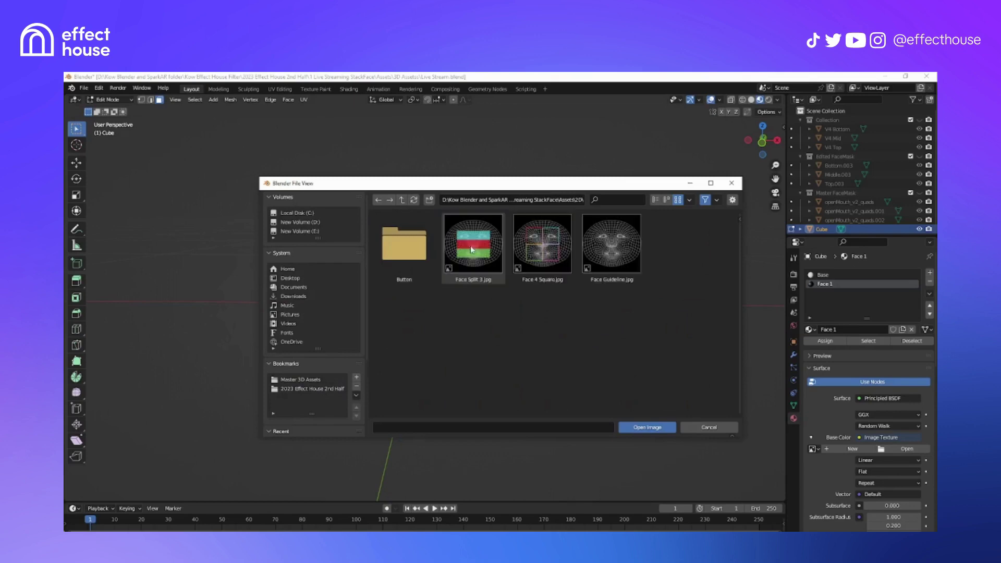
click(471, 249)
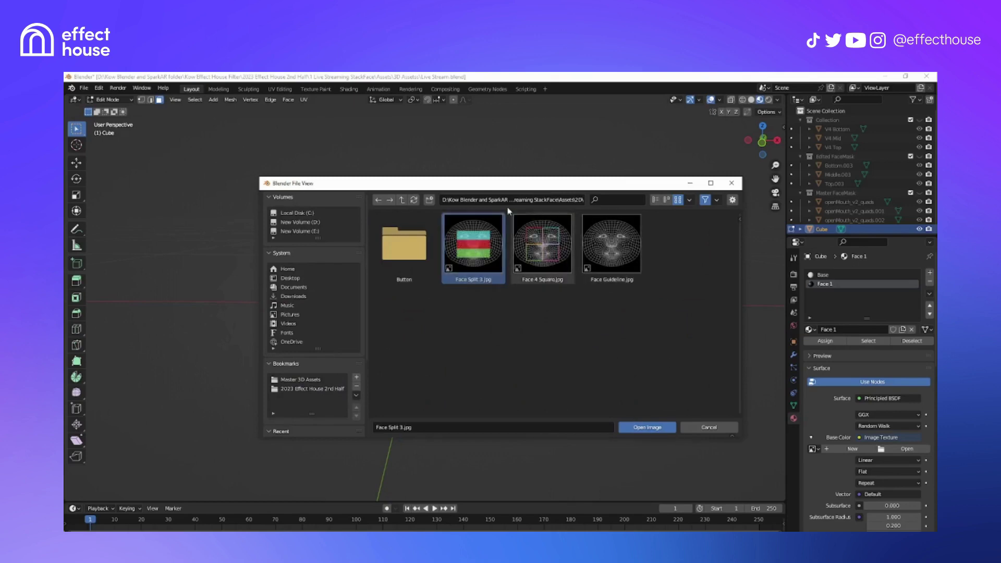
click(651, 427)
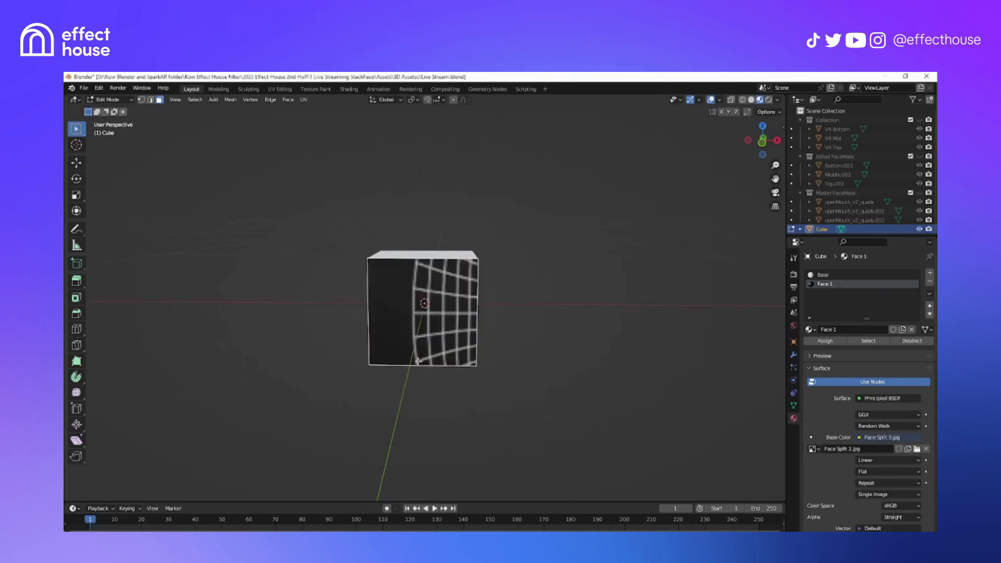
Switch to the UV Editing workspace and view the cube straight from the front.
scroll(418, 361, up, 1)
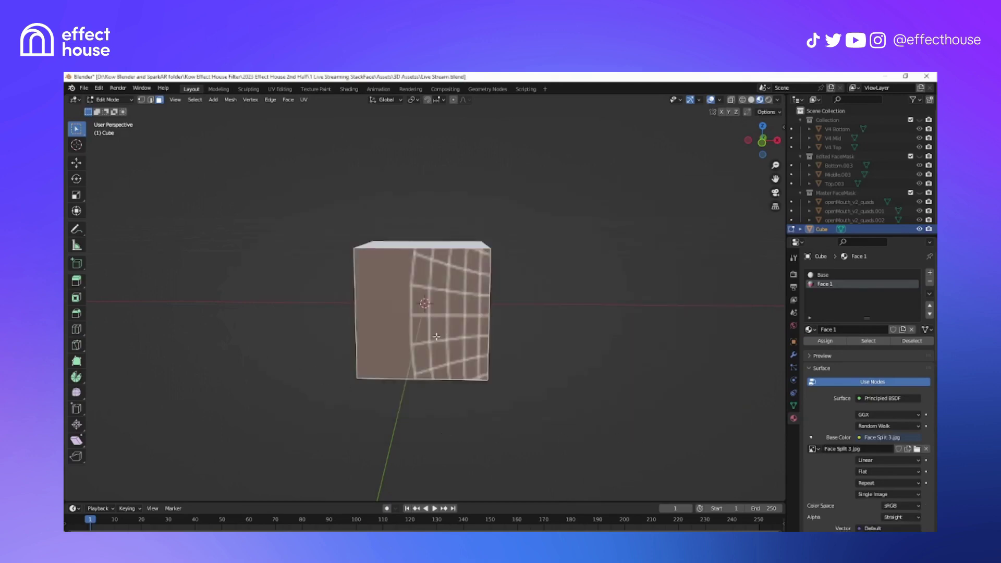
scroll(448, 426, down, 1)
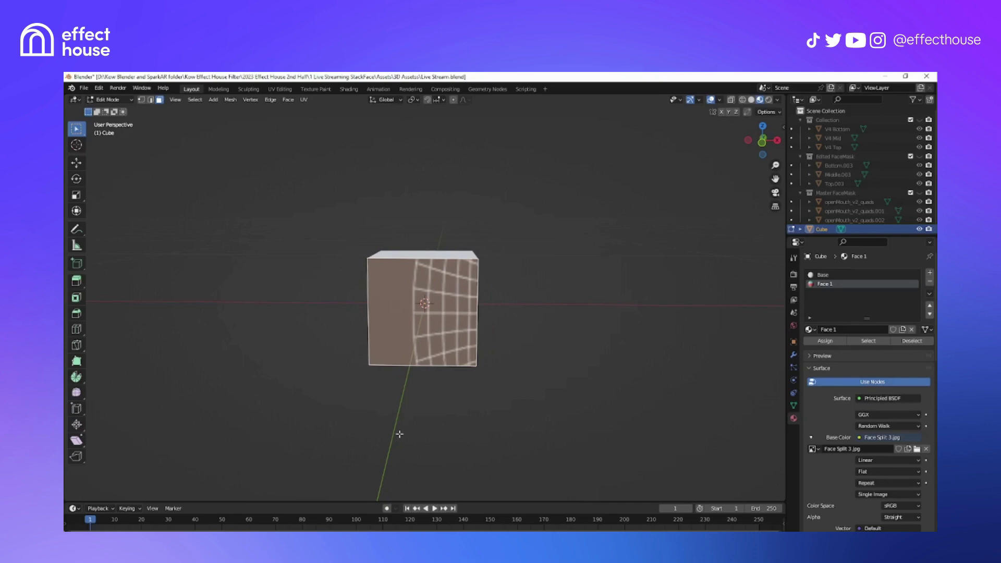
middle_drag(410, 431, 412, 429)
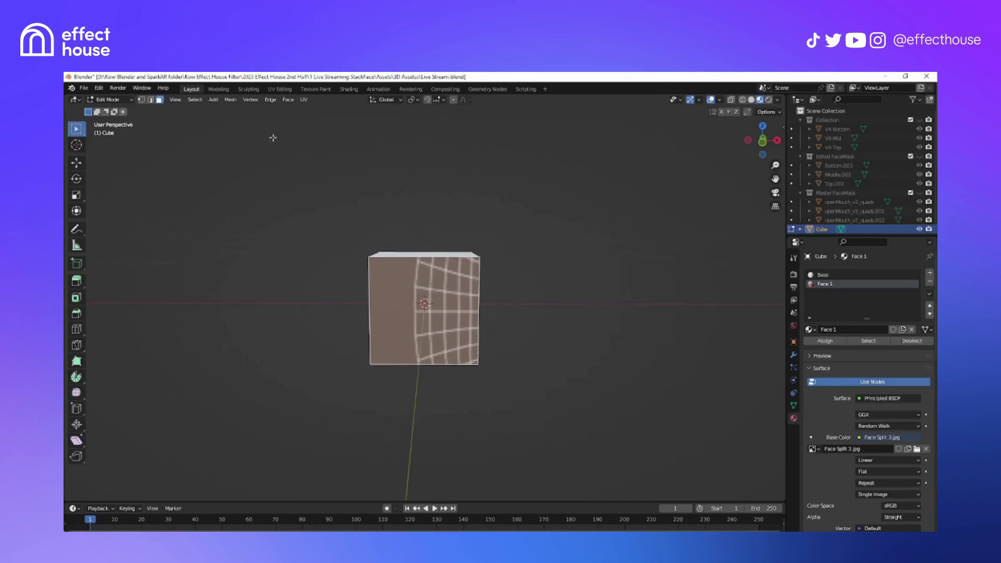
click(279, 90)
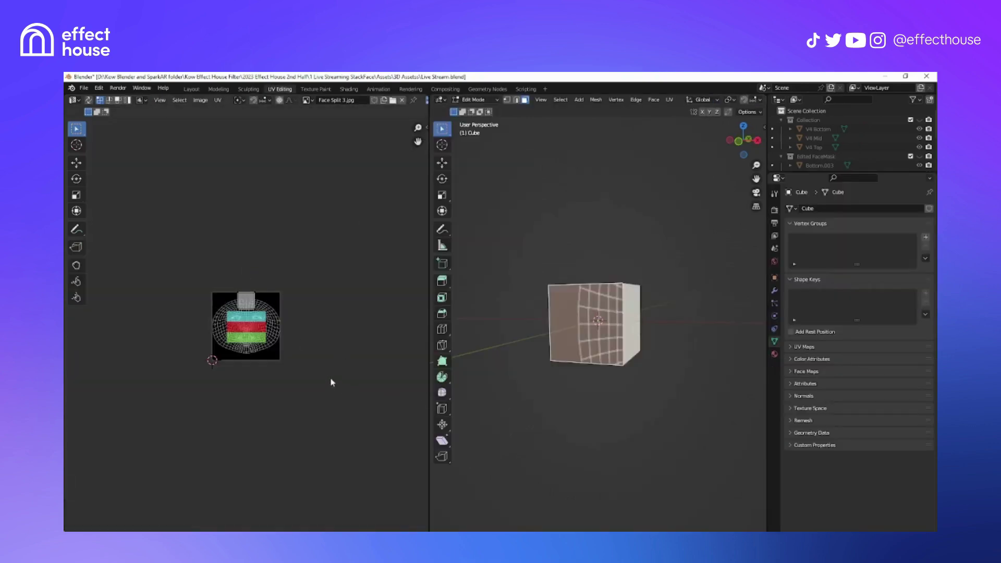
scroll(318, 376, up, 4)
middle_drag(594, 451, 611, 448)
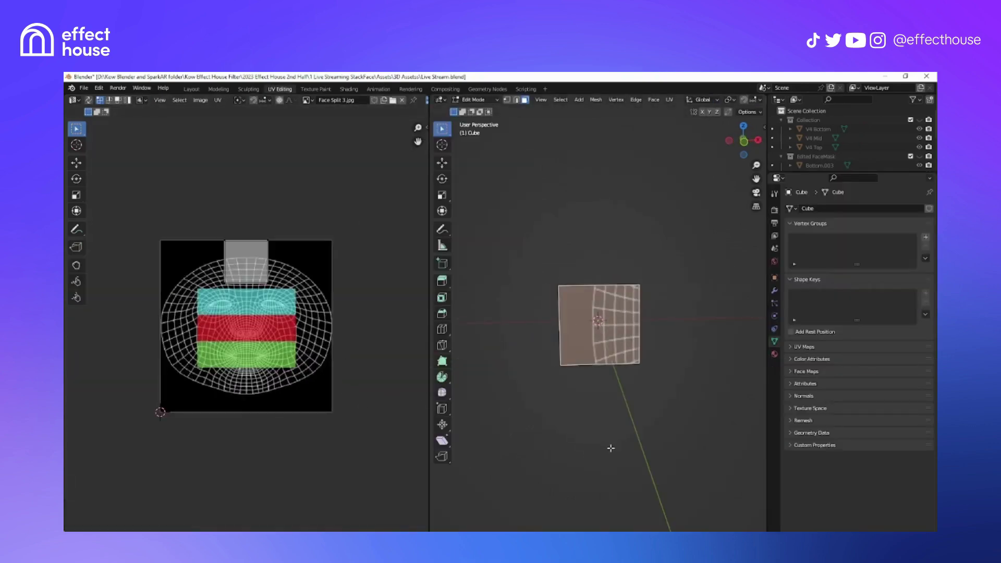
key(KP_1)
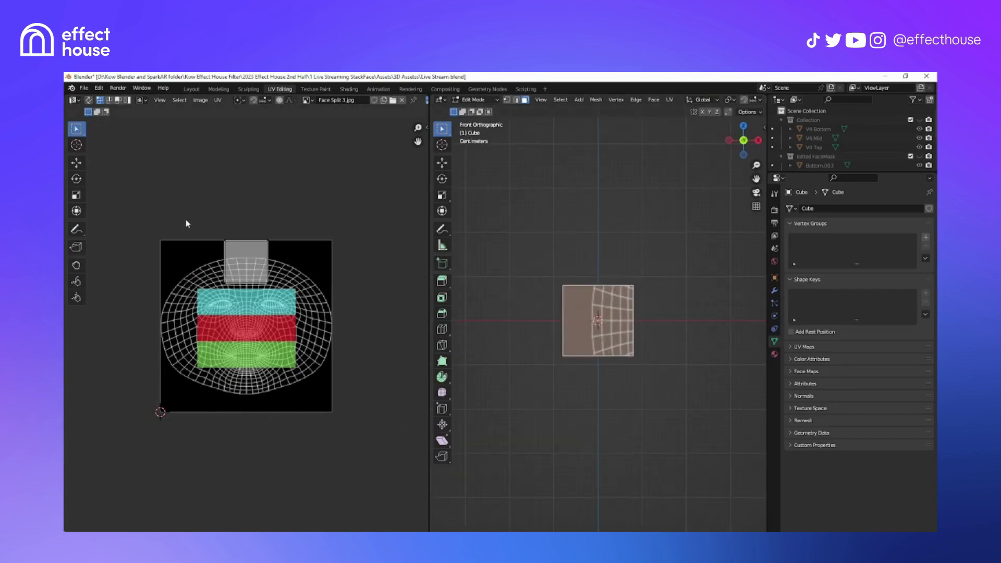
Select the front face's UV square and rotate it by exactly -90°.
drag(187, 223, 306, 308)
key(r)
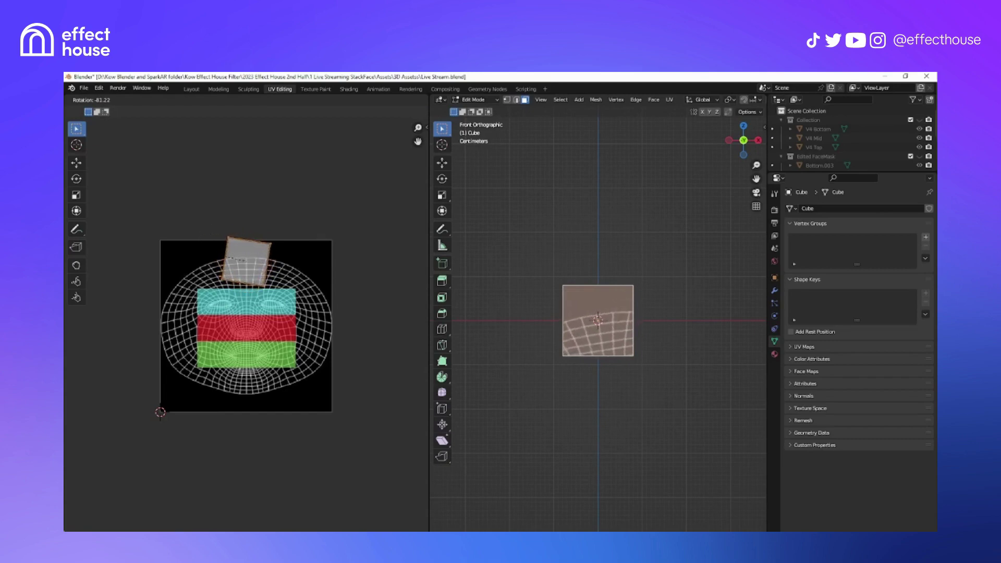
click(185, 446)
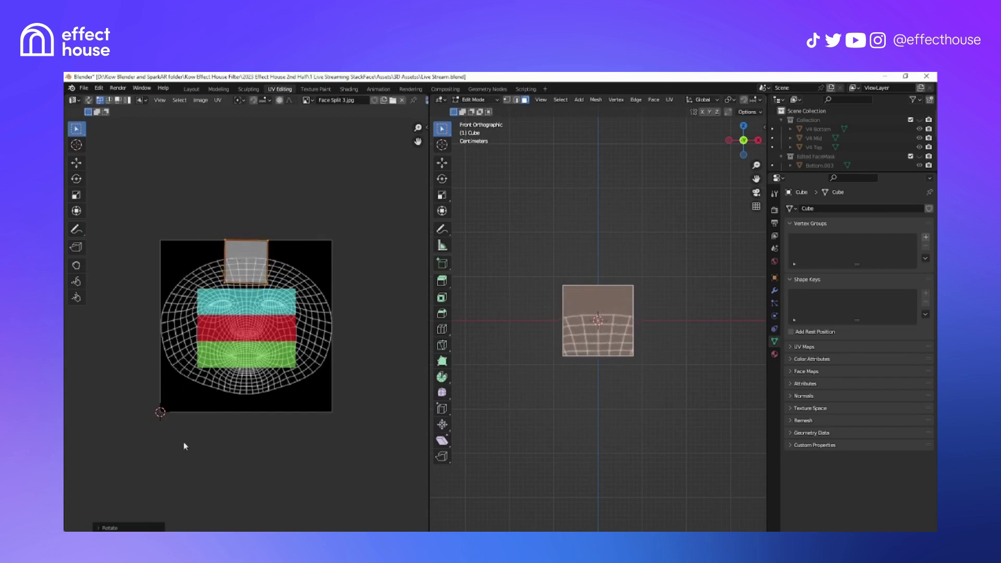
click(143, 528)
click(180, 485)
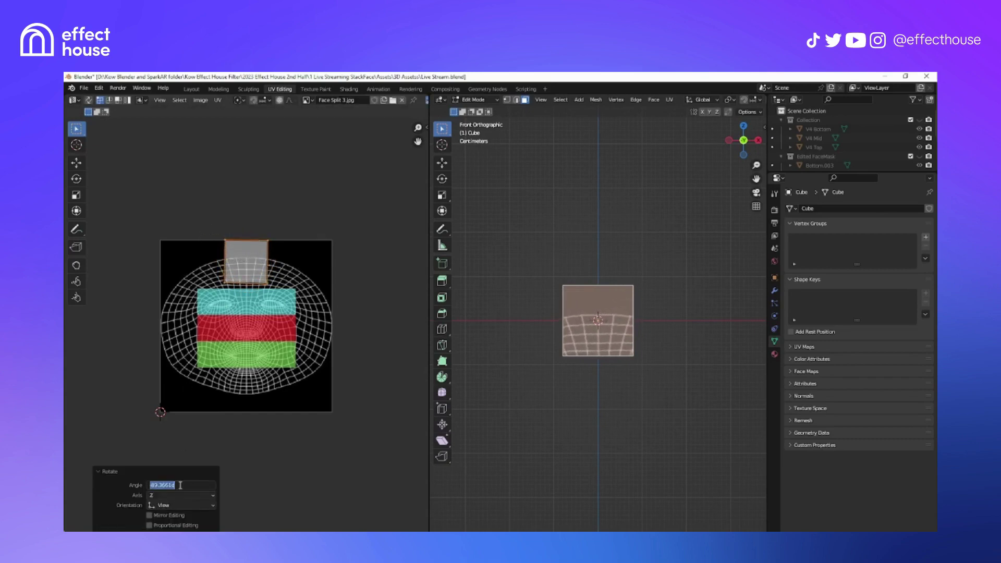
key(BackSpace)
text(-90)
key(Return)
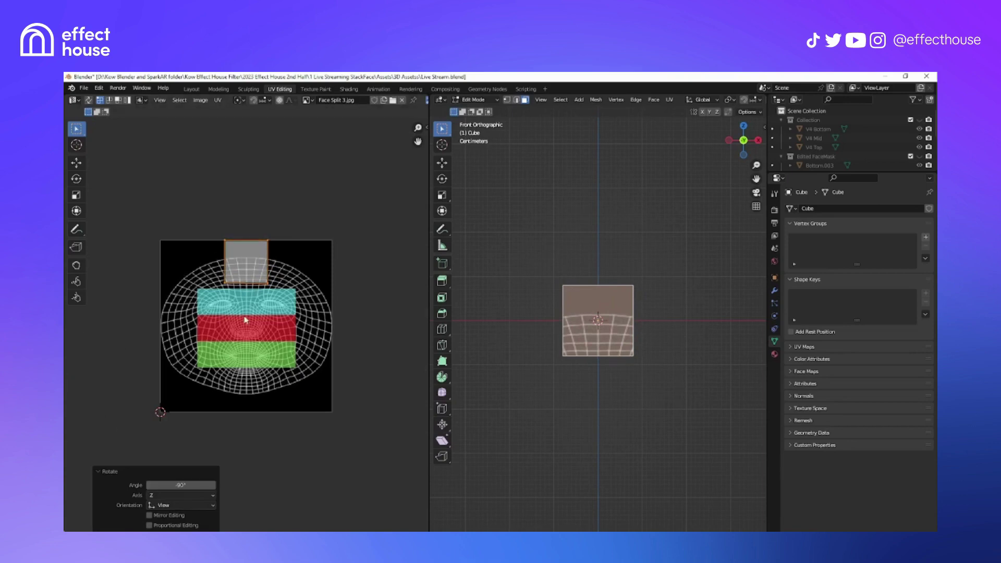
Move the UV square onto the cyan eye strip and scale it by about 0.633 to match the strip's height.
key(g)
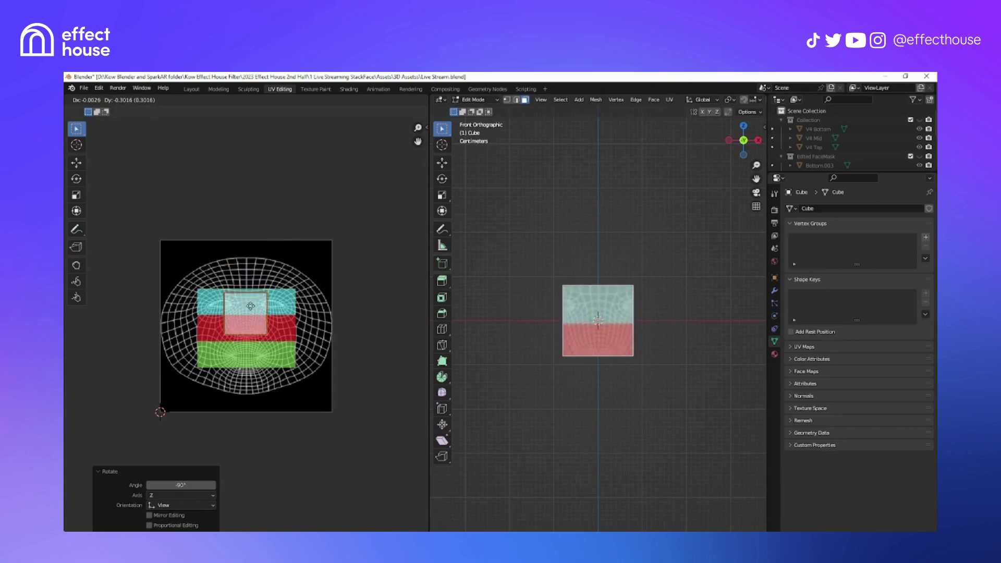
click(252, 298)
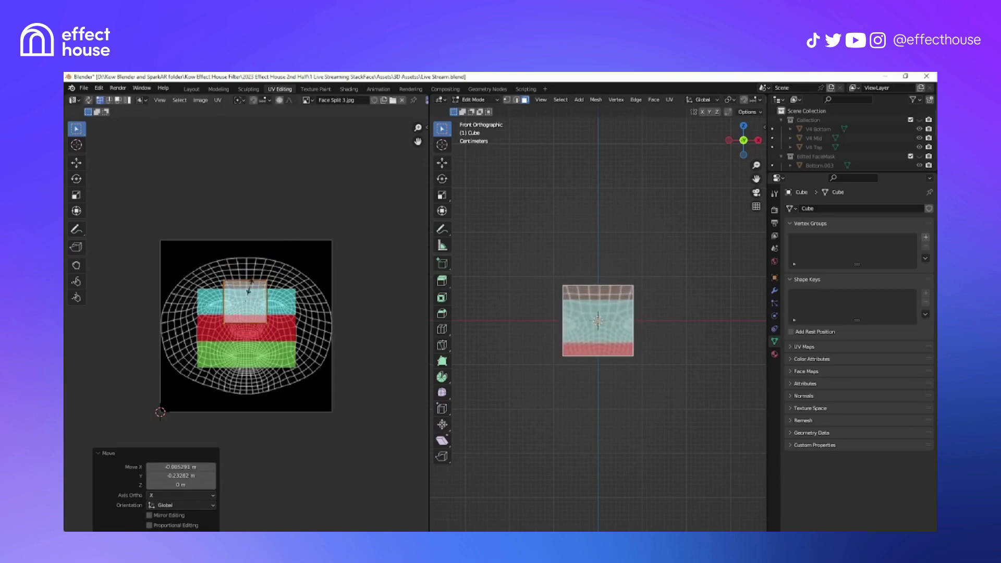
key(s)
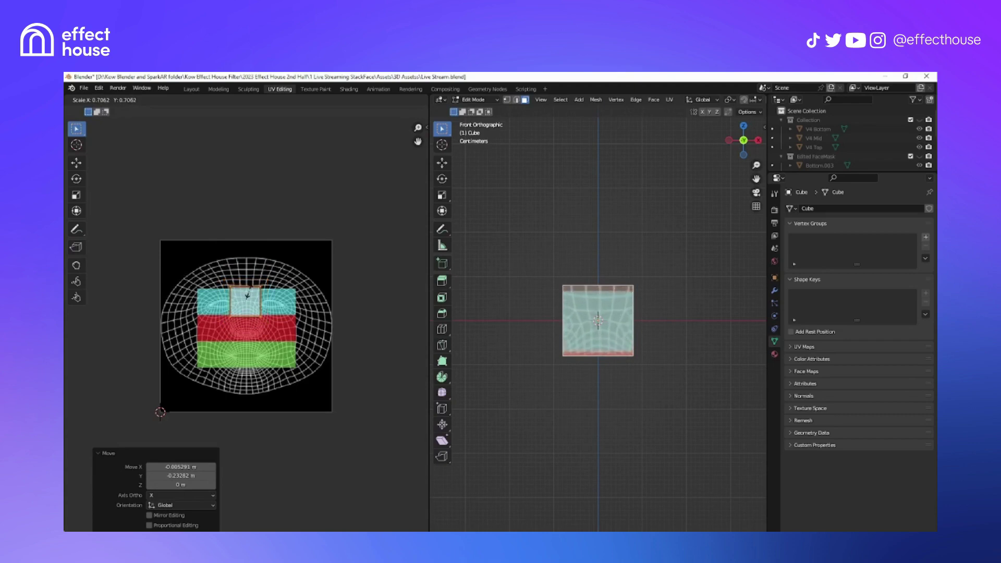
click(247, 296)
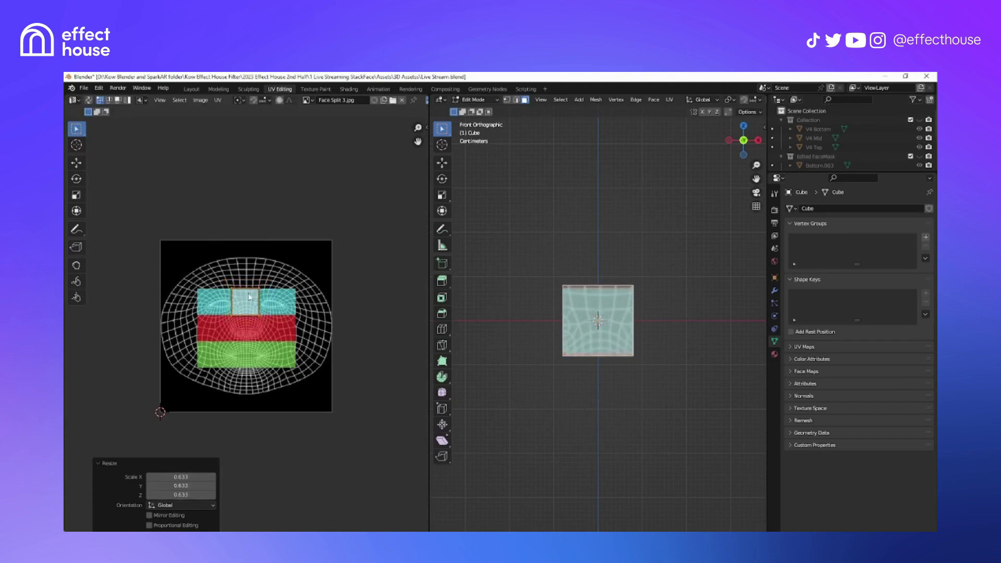
Stretch the UV square about 3.75 times along X to cover the full width of the cyan strip.
key(s)
key(x)
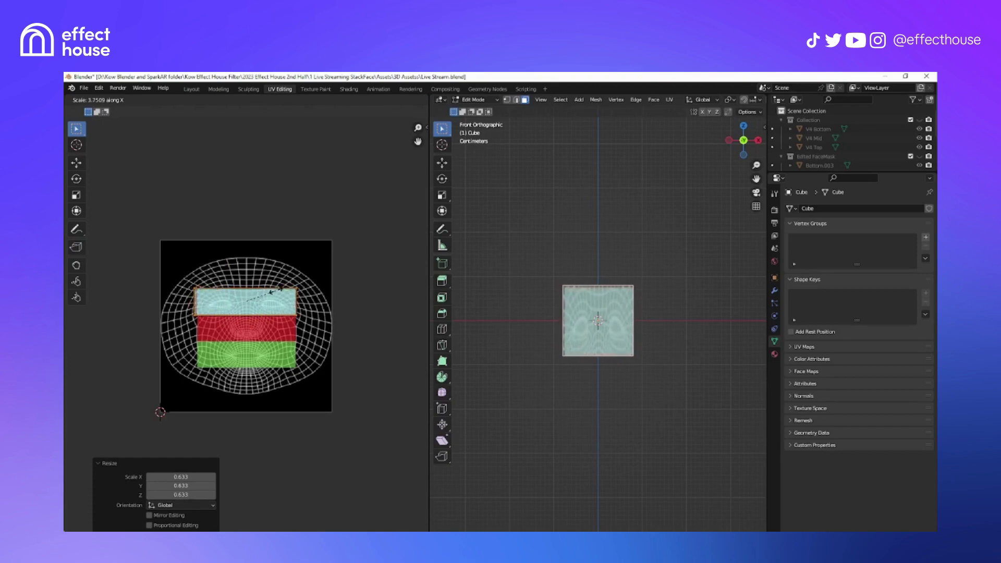
click(277, 295)
mouse_move(618, 381)
middle_down()
mouse_move(636, 413)
mouse_move(569, 417)
mouse_move(668, 413)
mouse_move(594, 417)
mouse_move(641, 418)
mouse_move(620, 418)
mouse_move(605, 383)
middle_up()
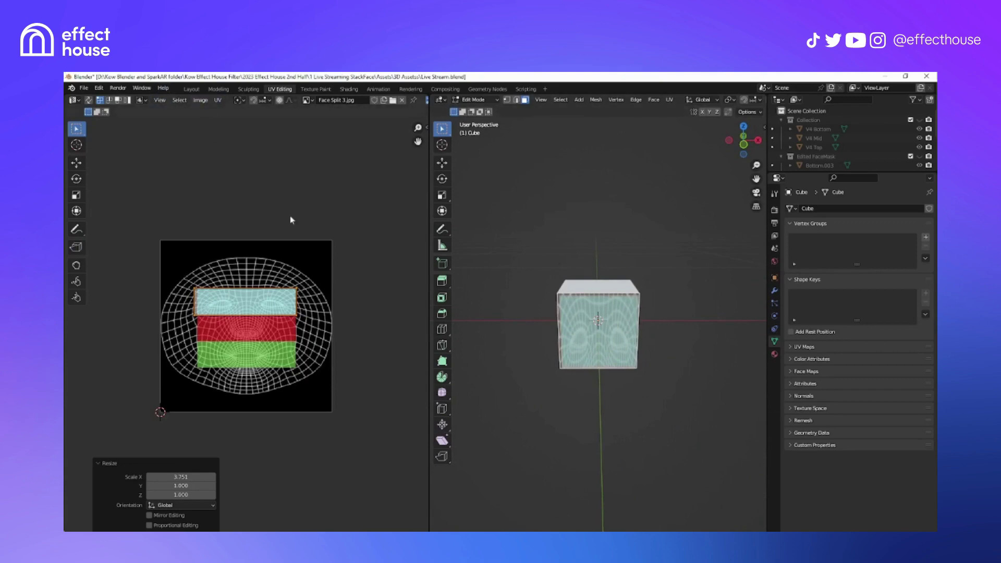
middle_drag(576, 376, 606, 381)
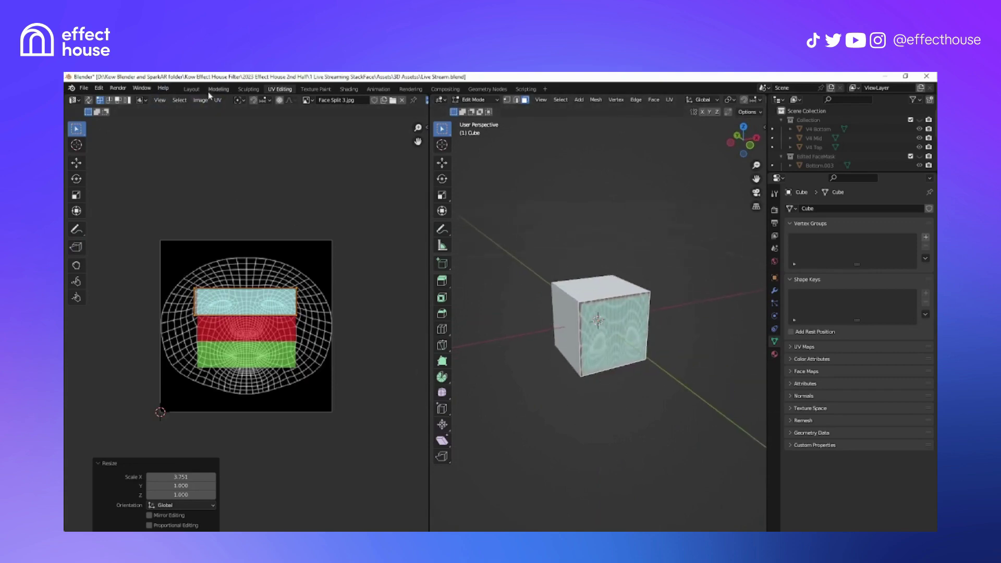
In the Layout workspace, hide the cube and show the prepared box collection with only V4 Bottom visible.
click(192, 89)
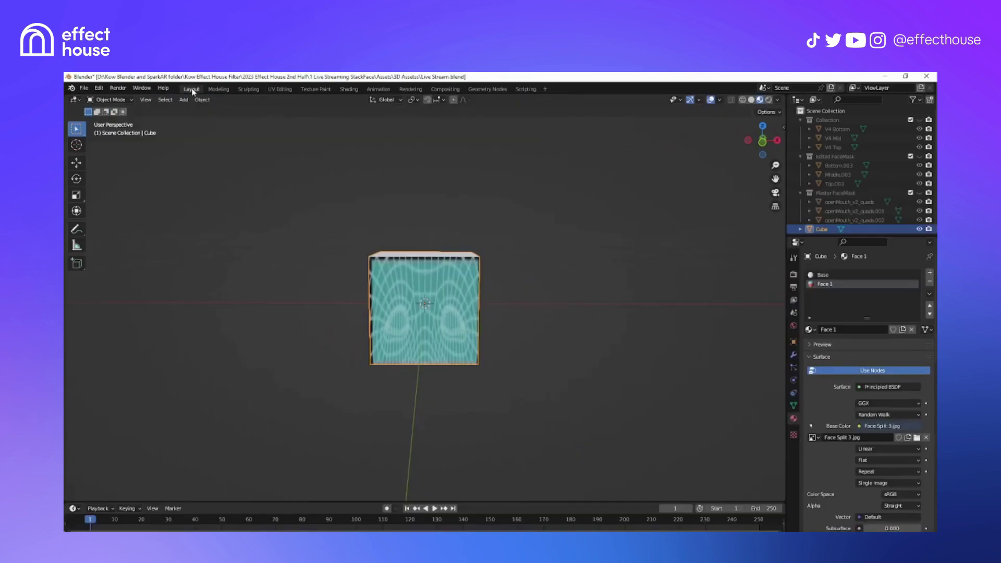
click(919, 229)
click(918, 120)
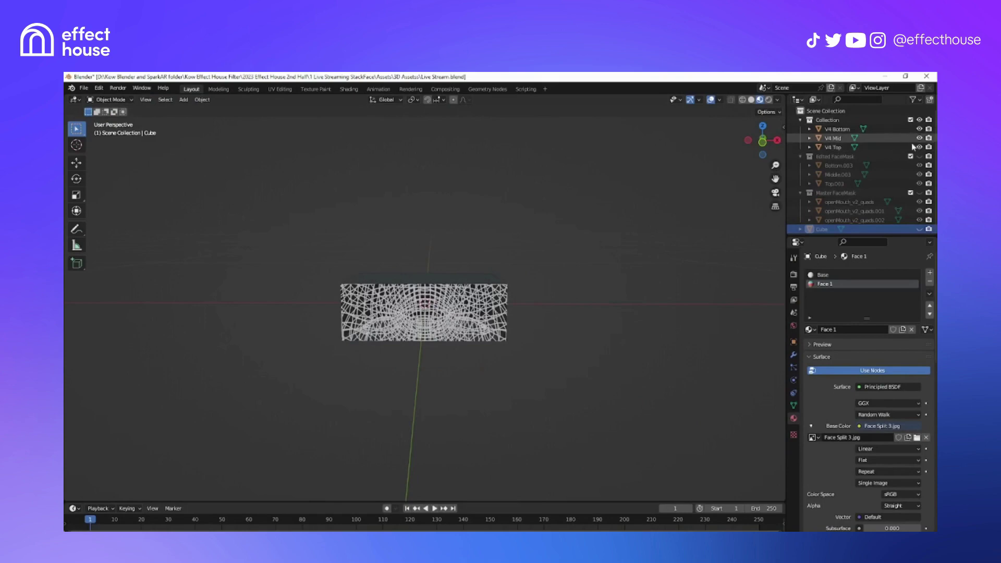
click(918, 138)
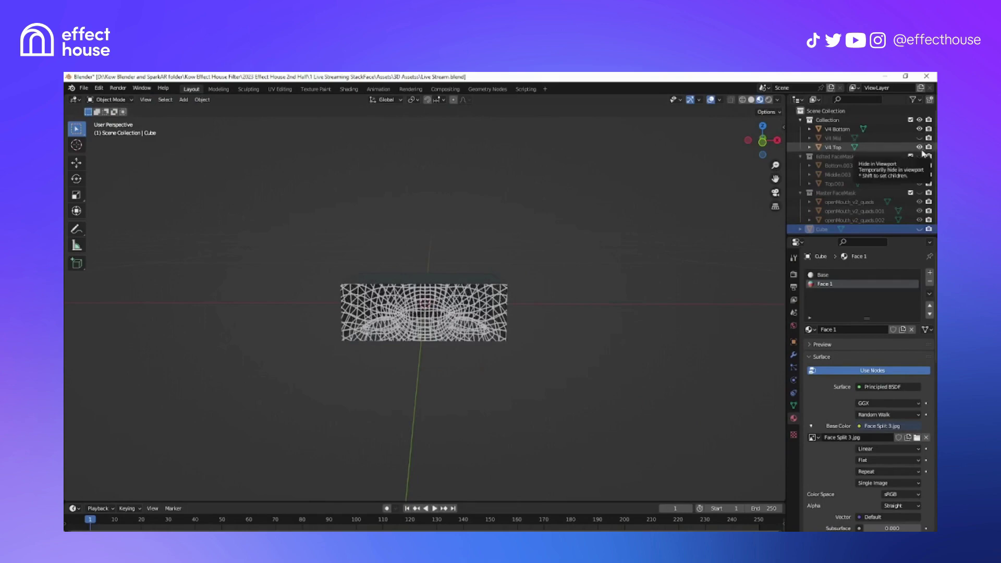
click(919, 147)
middle_drag(503, 416, 500, 367)
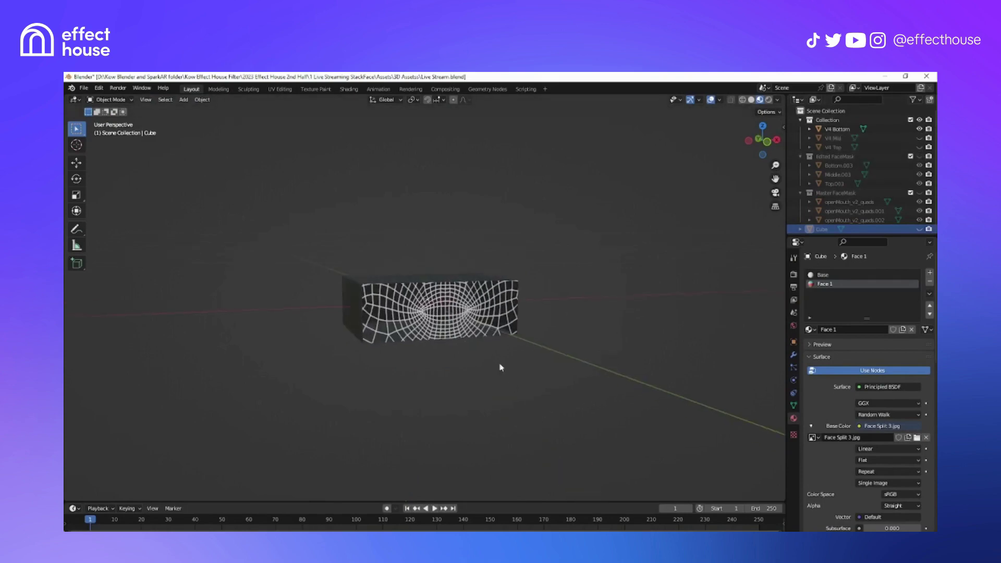
Examine where the front face of V4 Bottom sits on the face UV image in the UV Editing workspace.
click(492, 314)
click(280, 89)
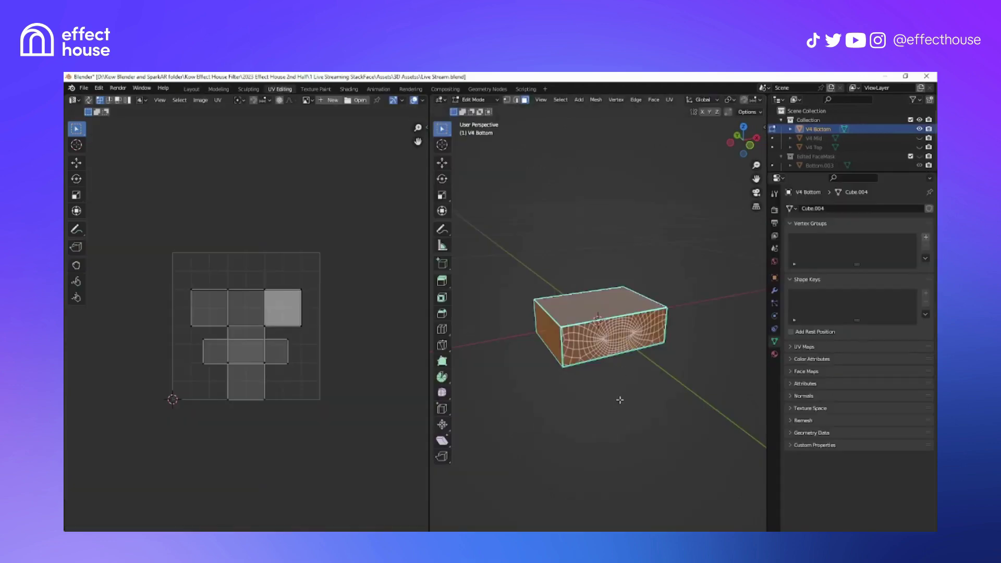
middle_drag(620, 400, 643, 345)
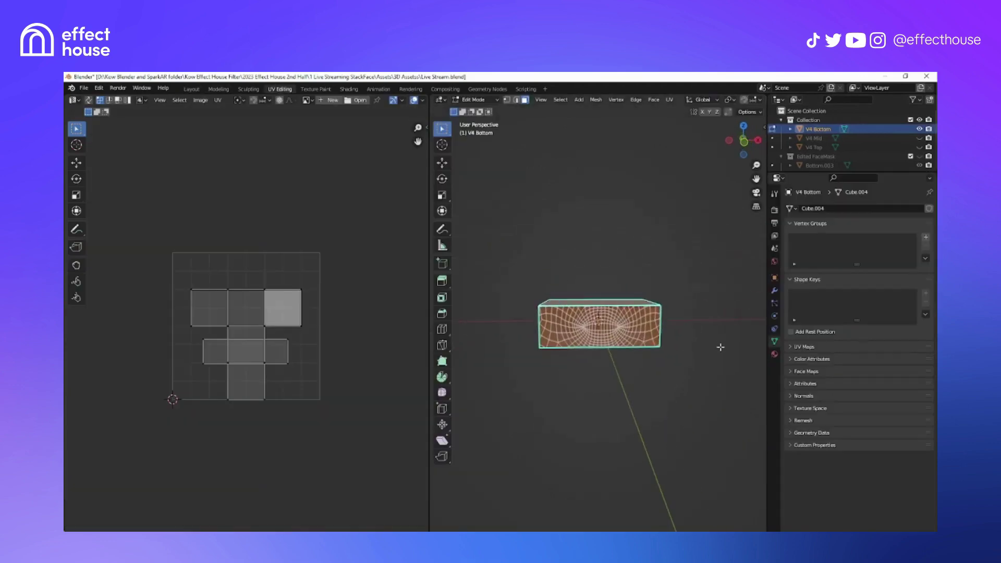
click(620, 331)
scroll(255, 413, down, 2)
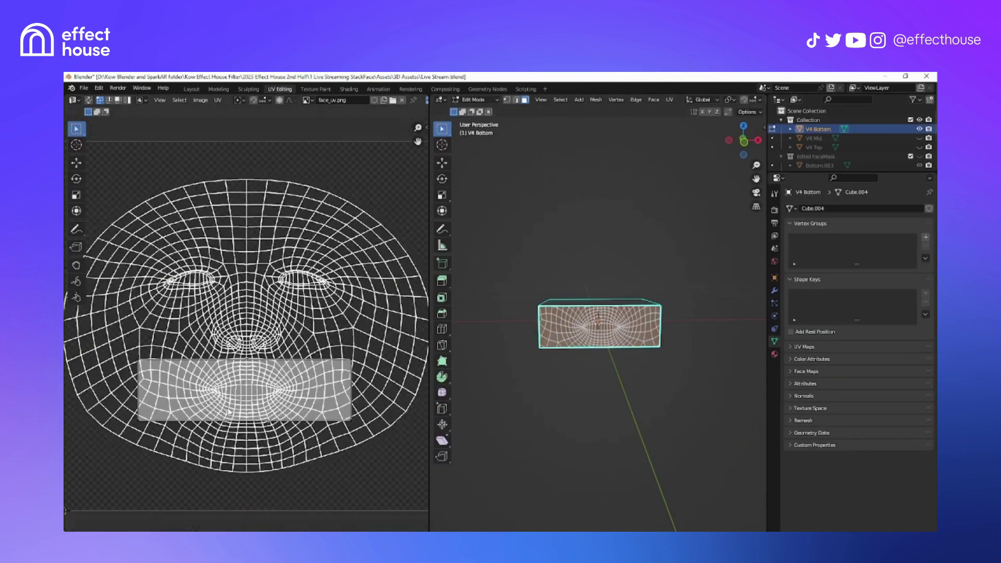
scroll(218, 424, down, 1)
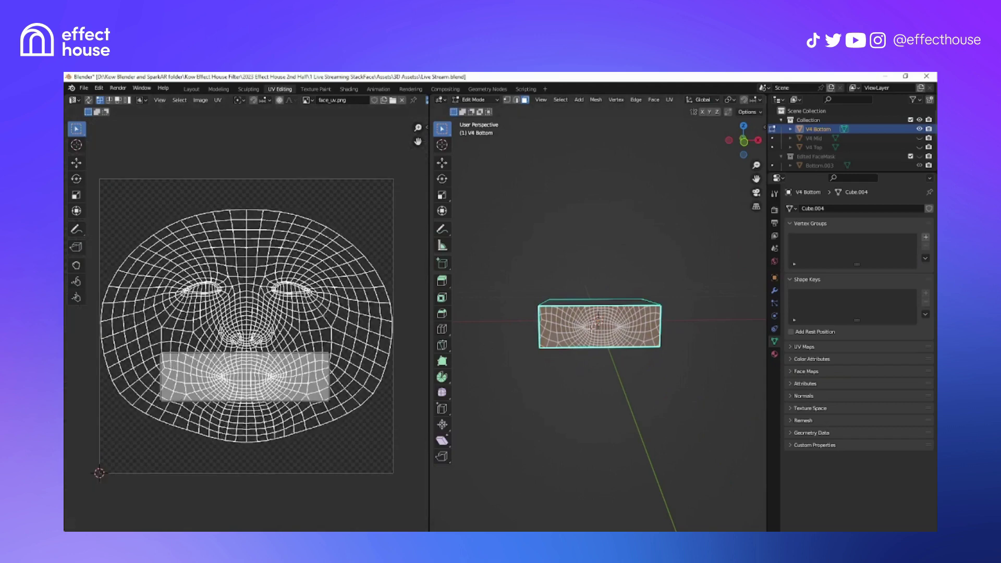
Show V4 Mid instead of V4 Bottom and examine its front face's placement on the face UV image.
click(919, 138)
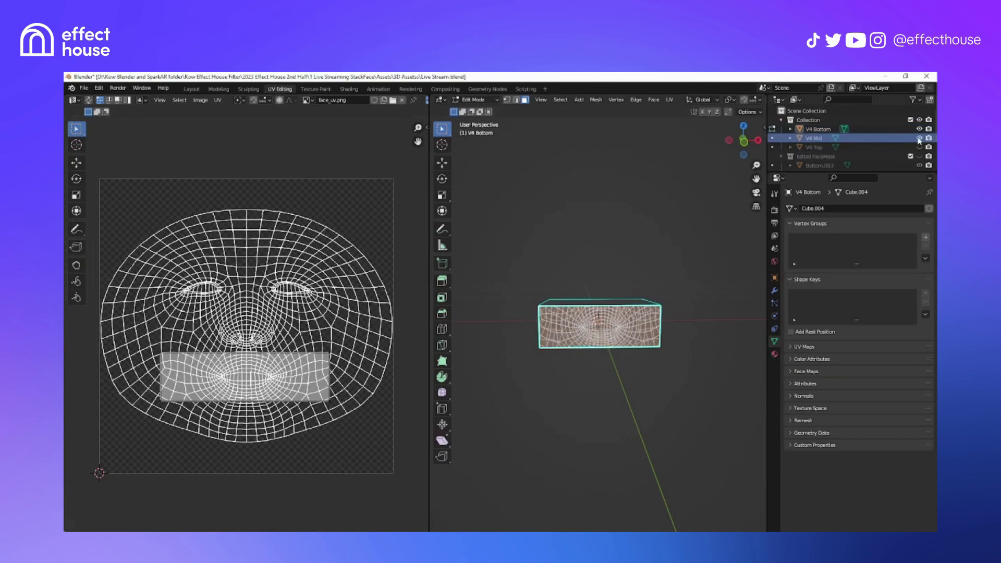
click(919, 129)
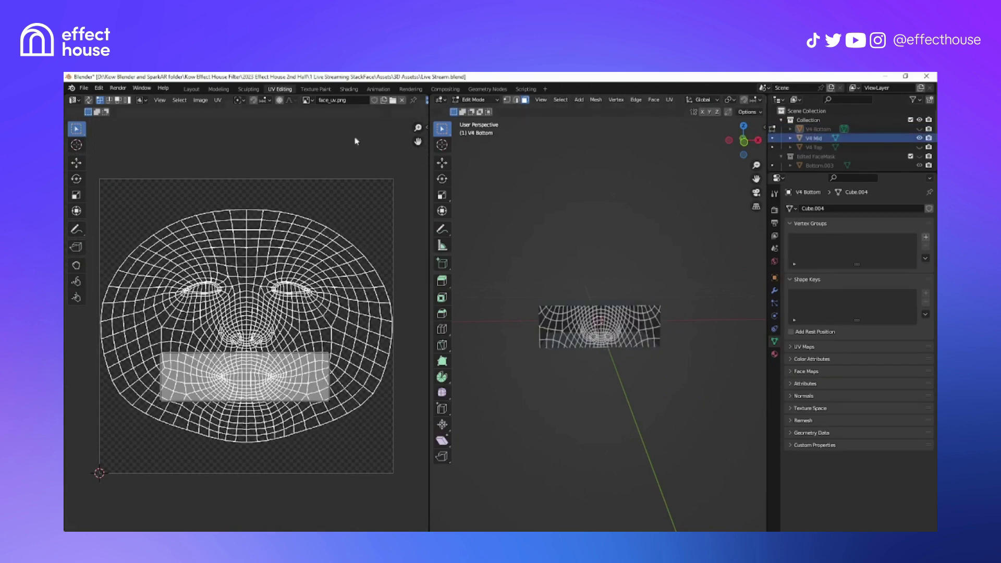
click(191, 89)
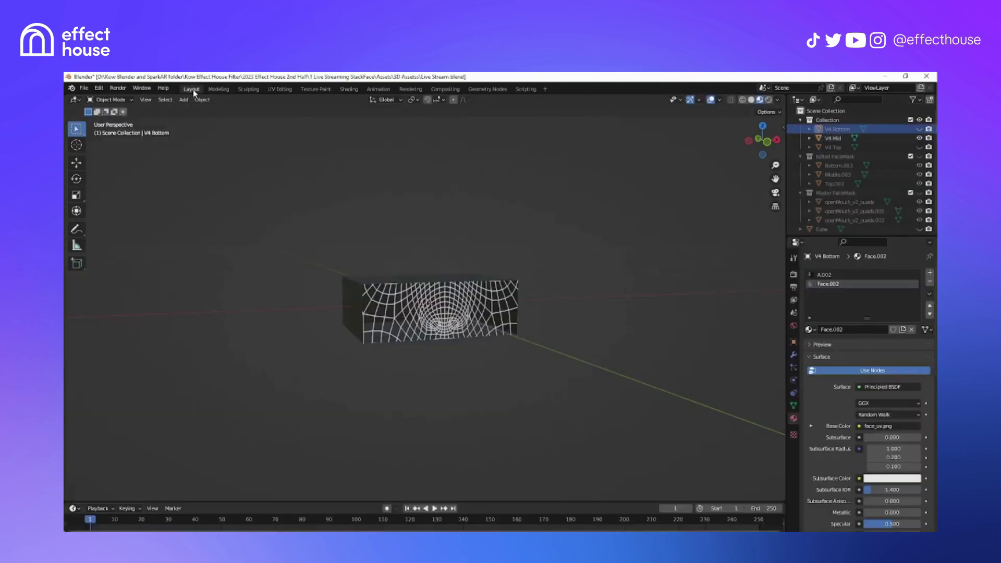
click(823, 139)
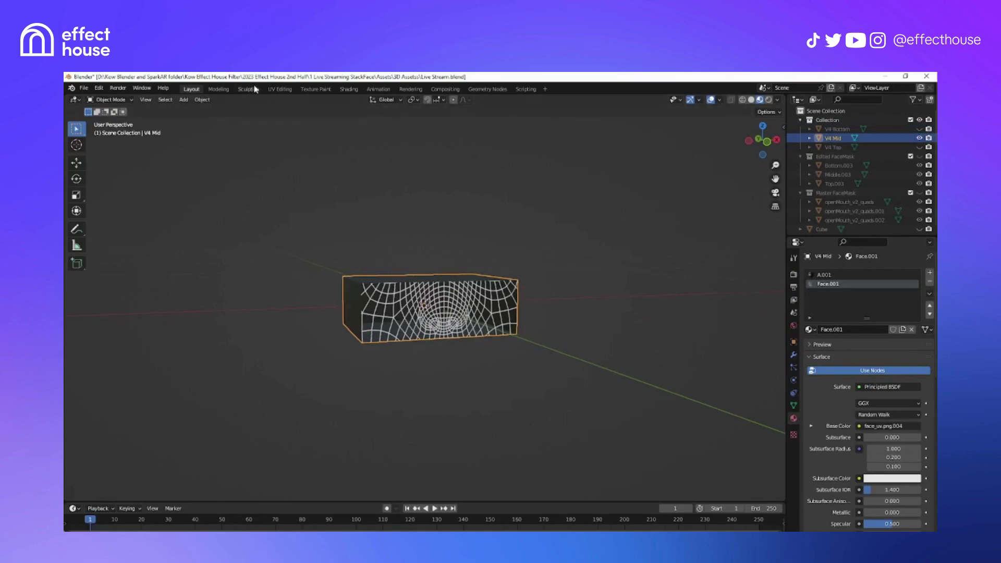
click(280, 89)
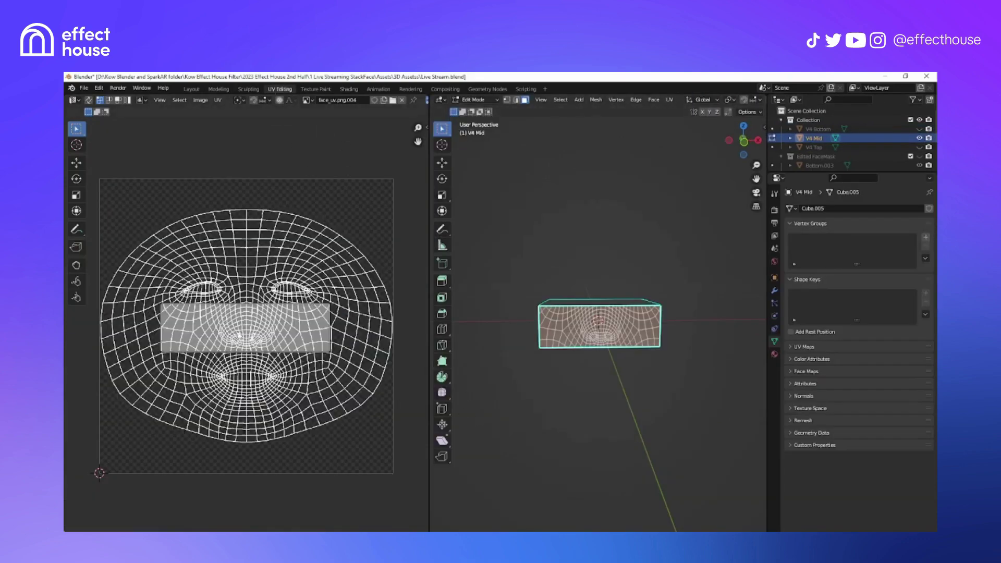
drag(146, 295, 355, 377)
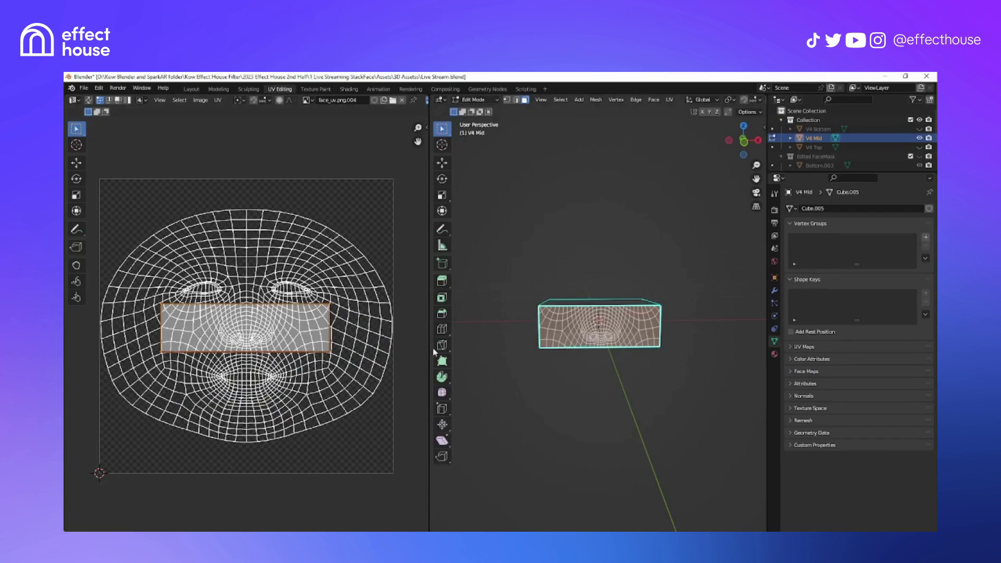
Unhide V4 Bottom and V4 Top in the Layout workspace, select all three V4 boxes and open the file commands.
click(193, 89)
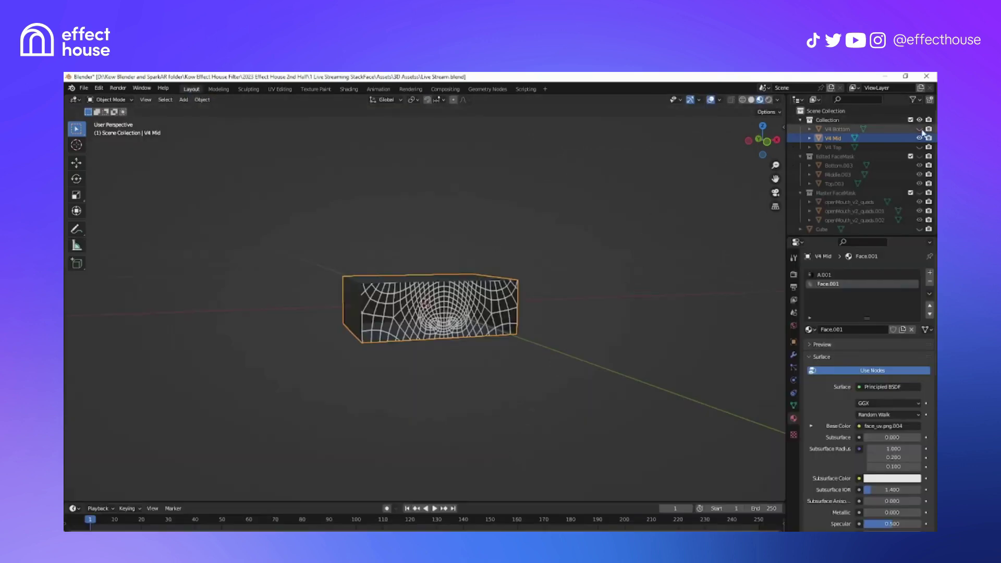
click(919, 129)
click(918, 147)
click(606, 409)
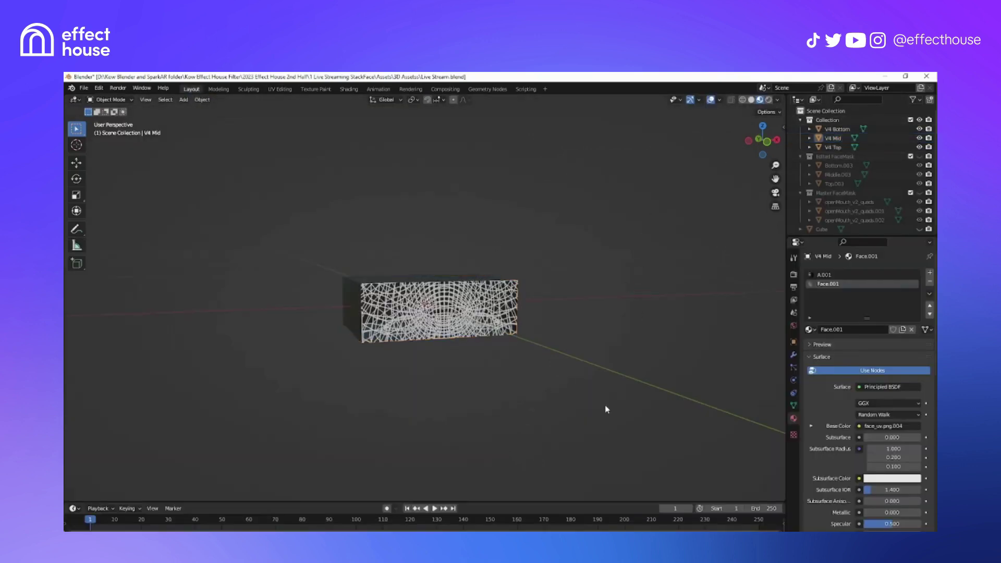
middle_drag(607, 409, 576, 418)
drag(335, 227, 537, 420)
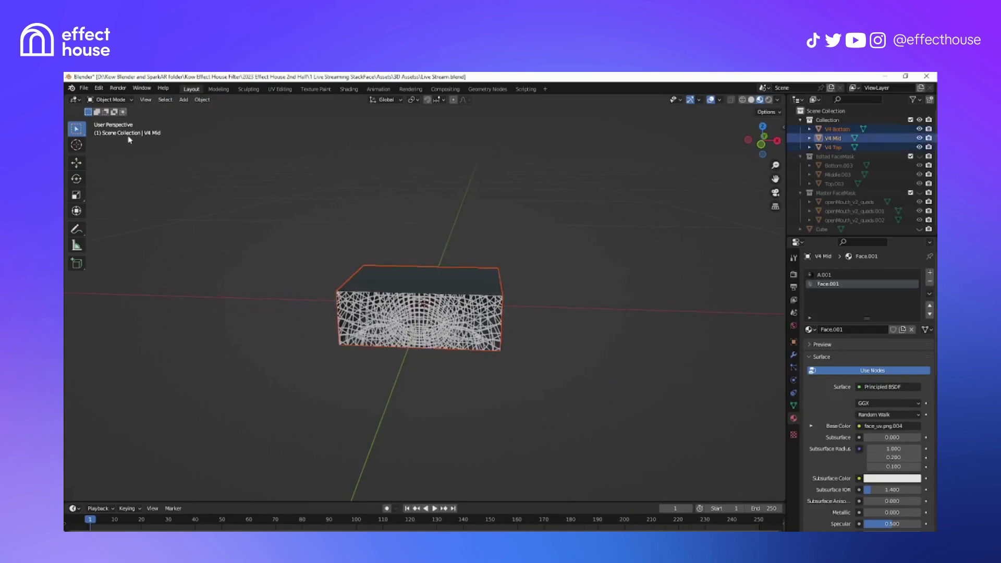
click(83, 88)
mouse_move(110, 223)
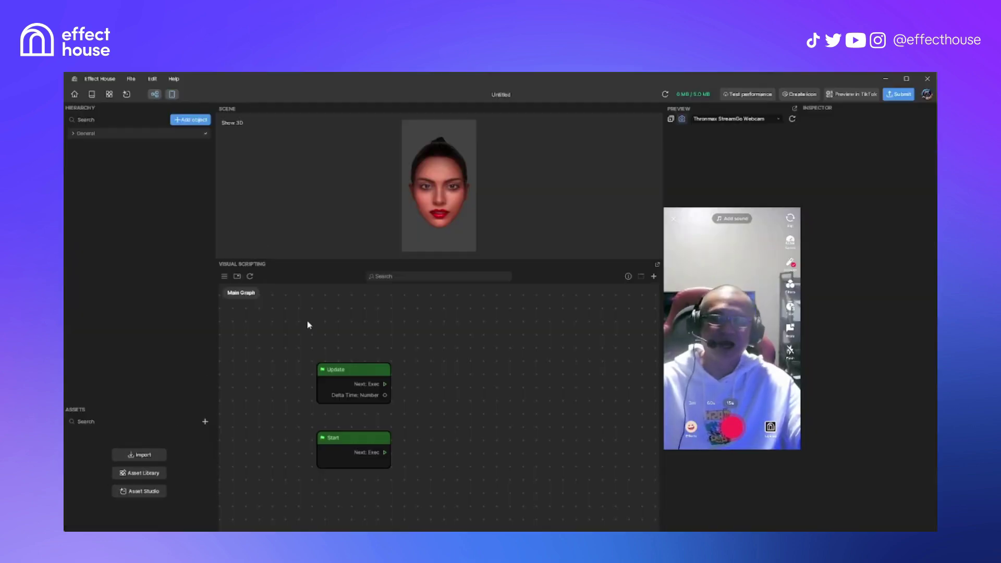
In Effect House, import Face Bottom.fbx from the Face Bottom folder of 1 Split Face Mask, using the default FBX import options.
click(145, 456)
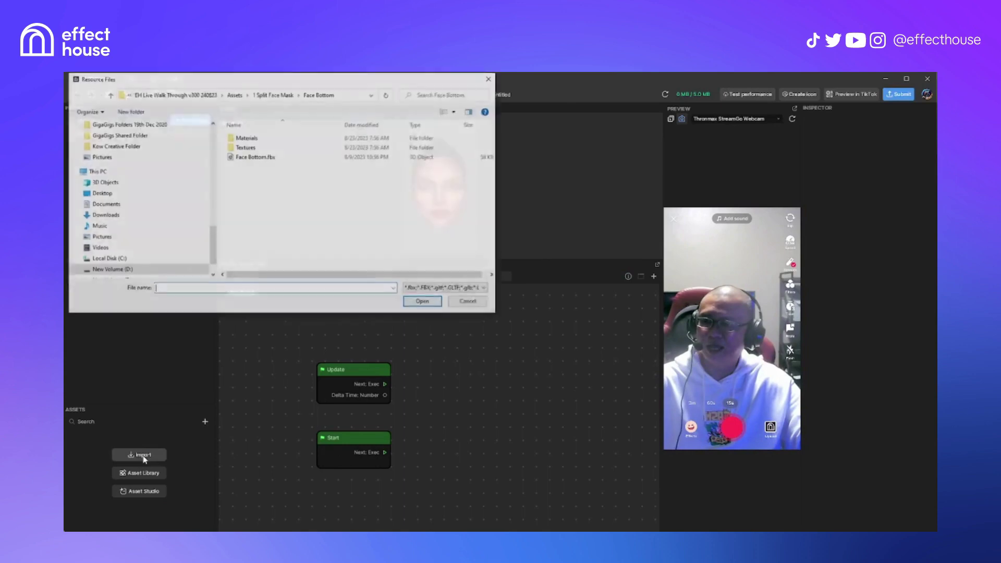
click(282, 96)
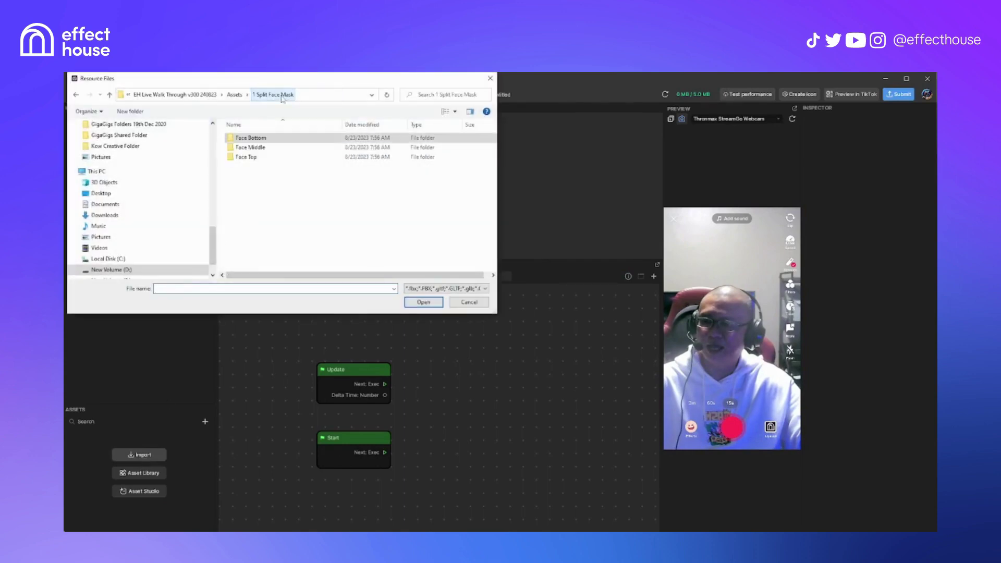
double_click(251, 138)
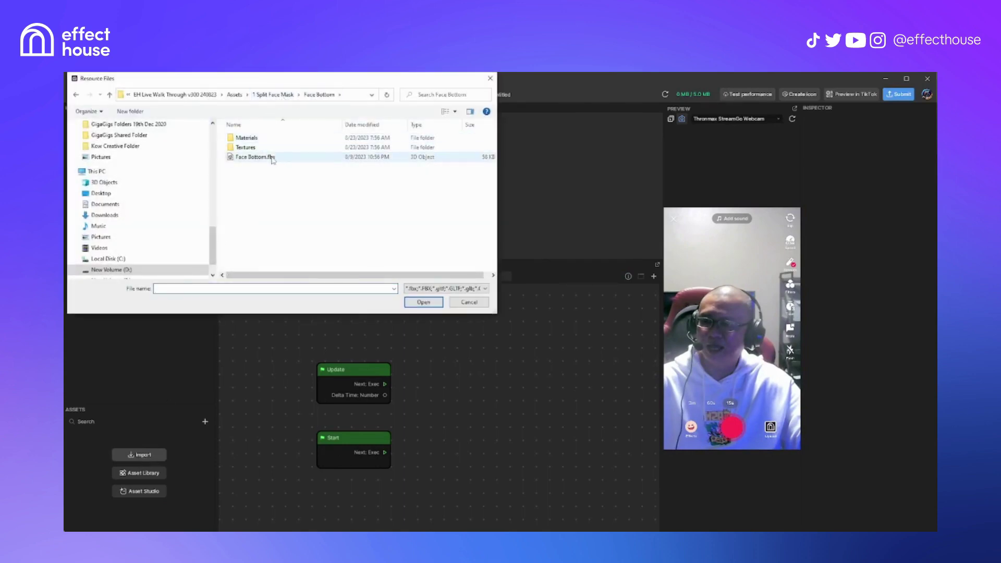
click(256, 157)
double_click(255, 158)
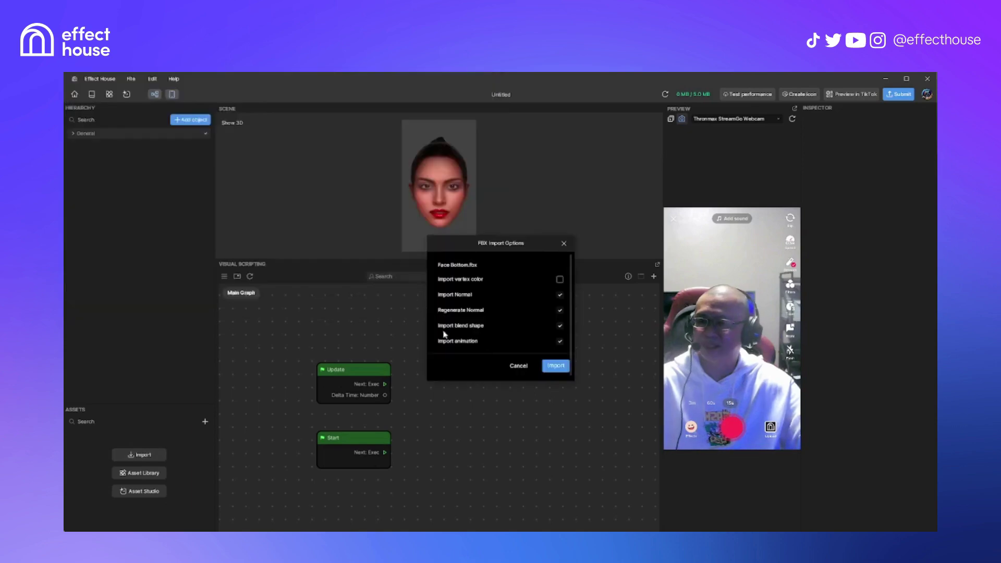
click(555, 365)
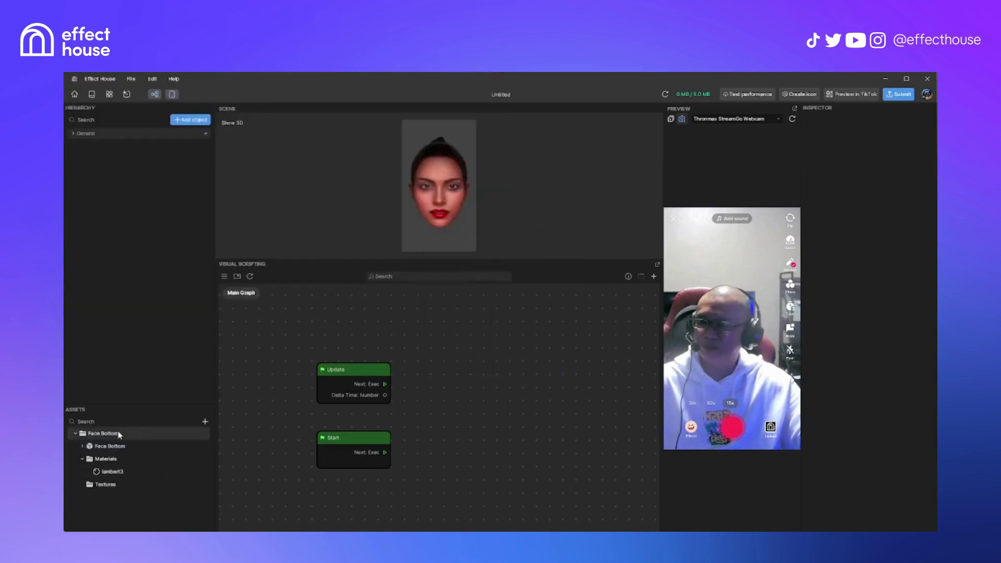
Import v4 Mid.fbx from the 2 Square Face Tutorial assets with default options and collapse both imported asset folders.
click(205, 421)
mouse_move(249, 417)
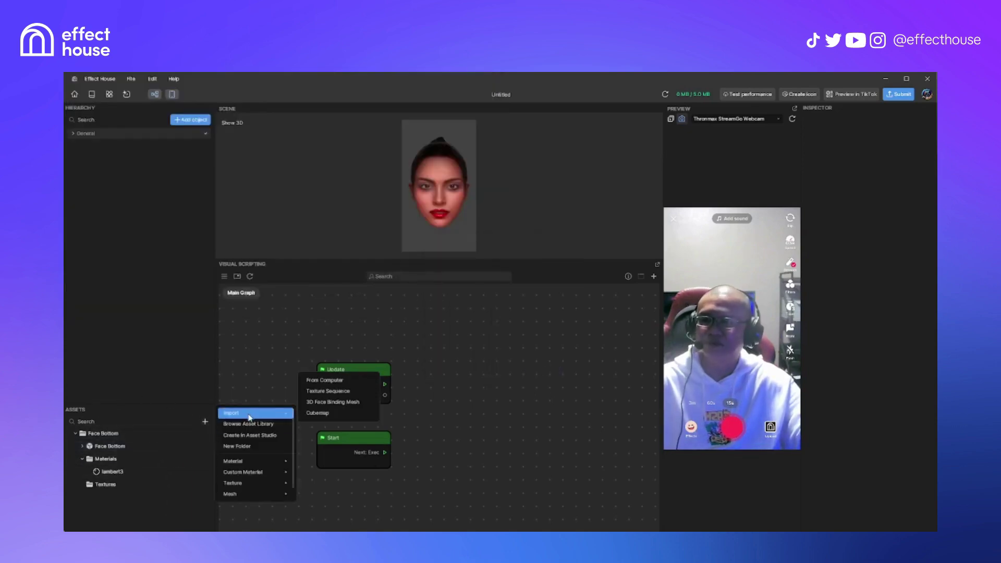
click(337, 381)
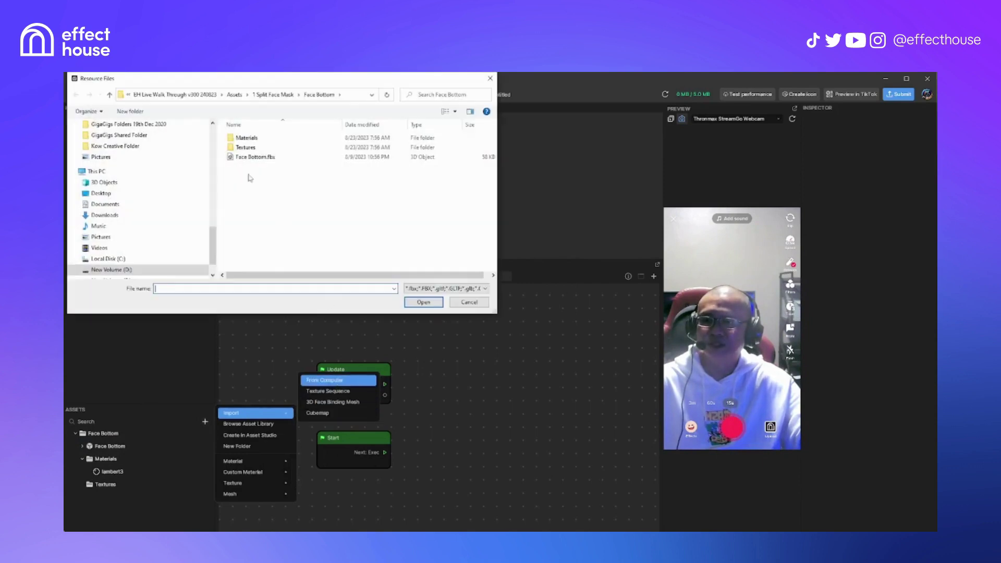
click(255, 94)
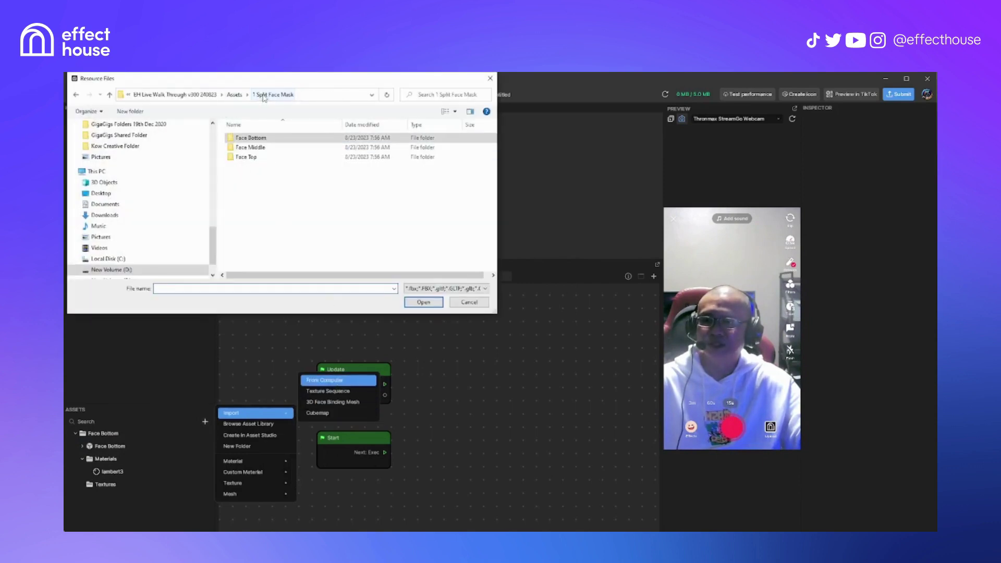
click(234, 94)
double_click(268, 148)
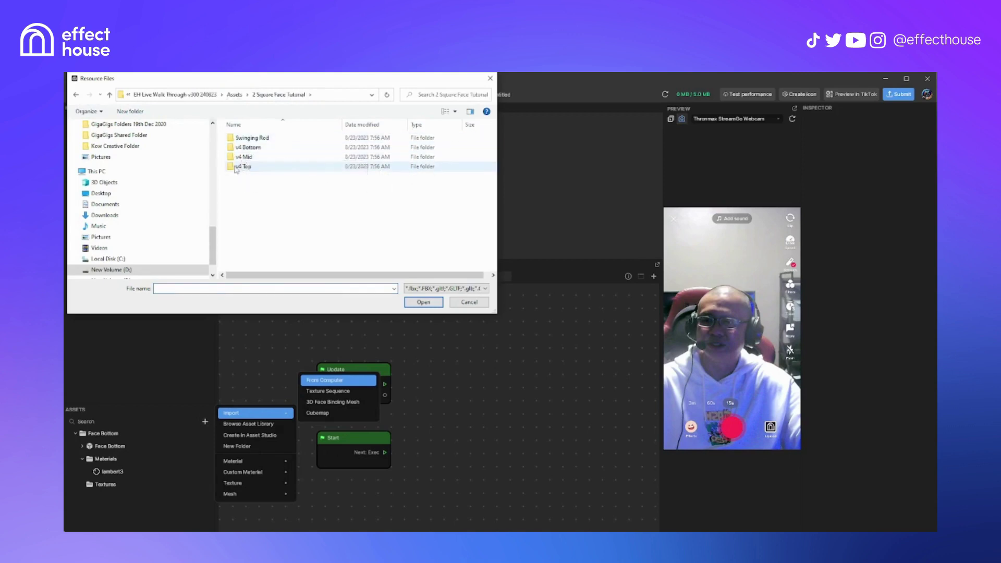
double_click(255, 157)
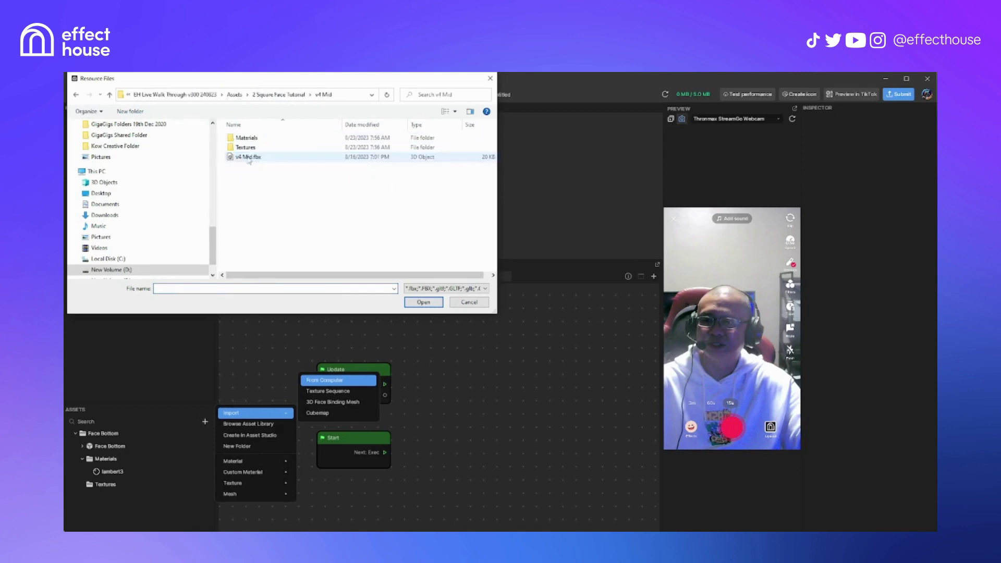
click(256, 157)
click(423, 302)
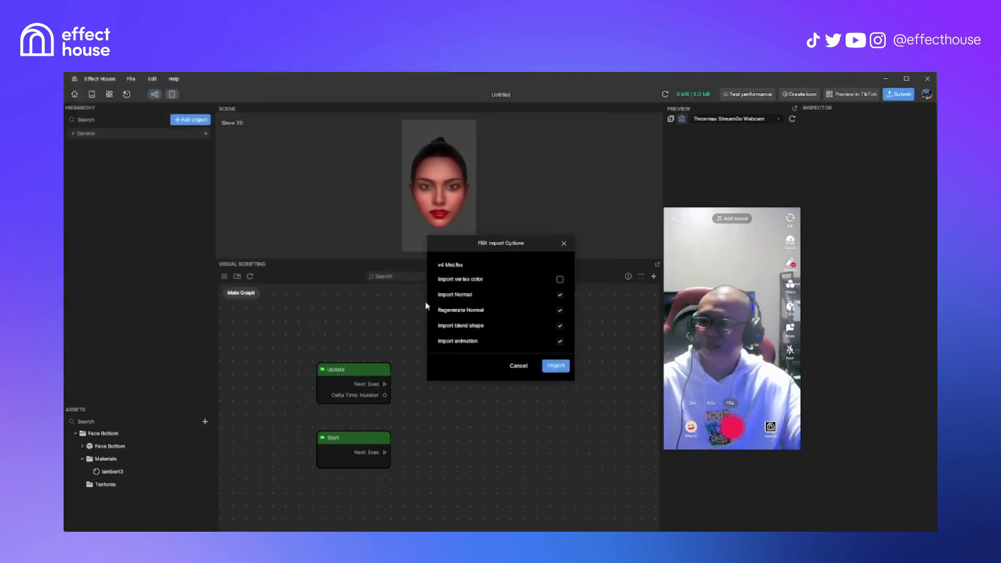
click(555, 369)
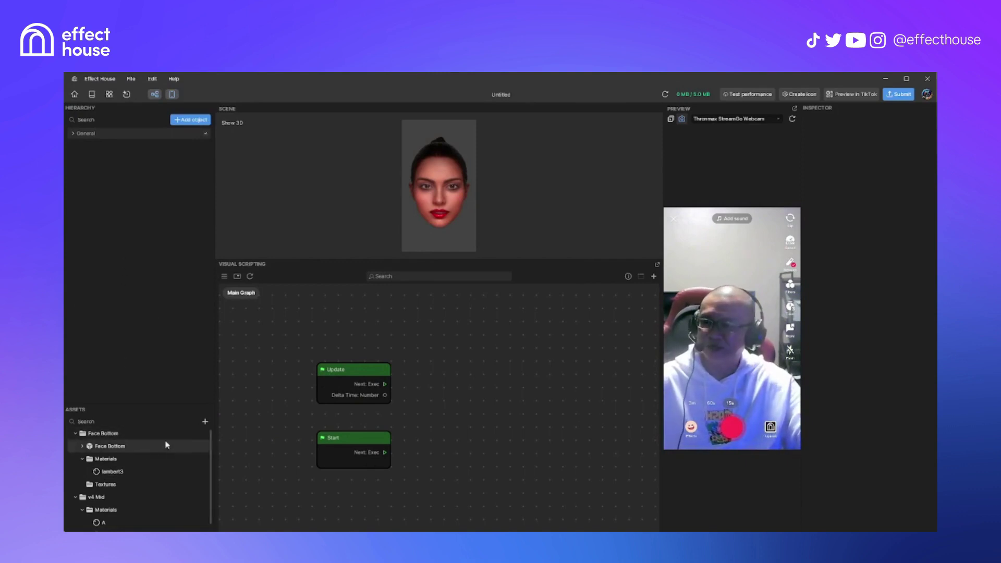
click(76, 434)
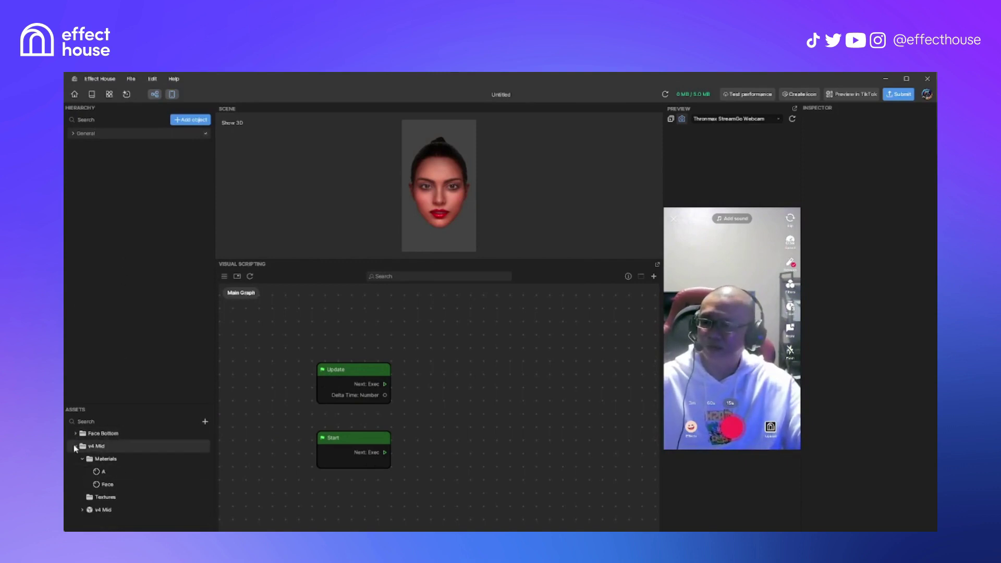
click(76, 446)
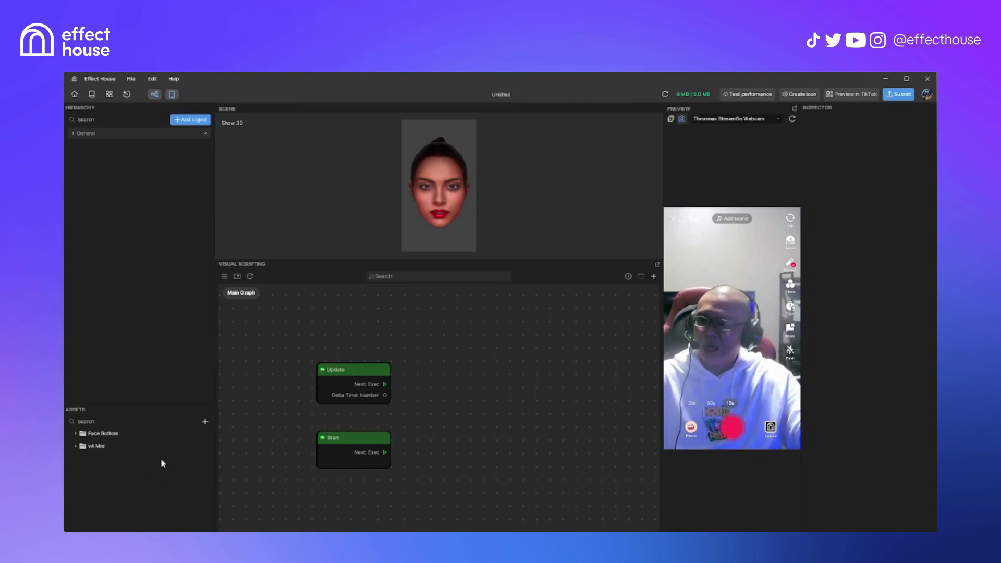
Add a Face mesh to the assets and create a face texture from it.
click(205, 421)
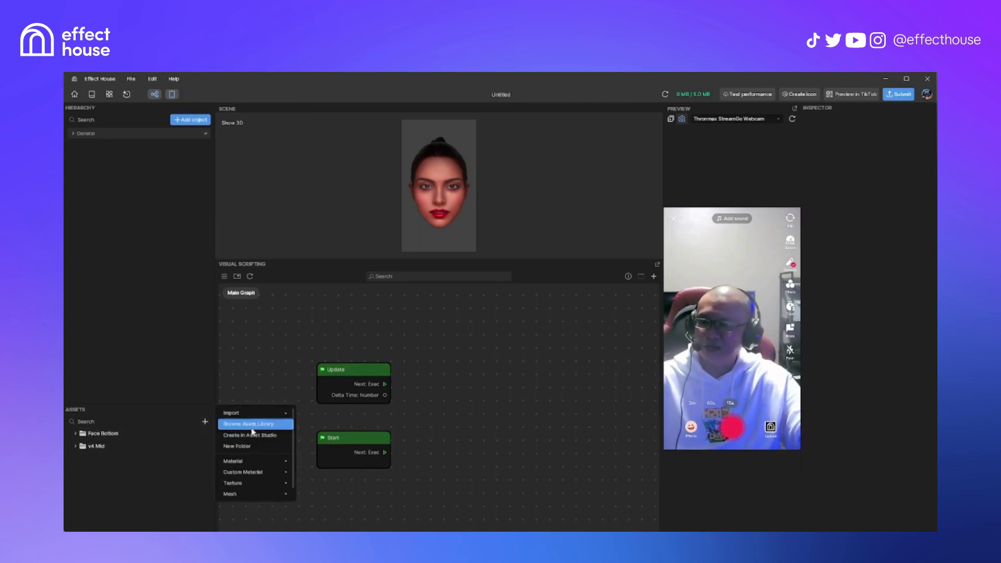
mouse_move(252, 495)
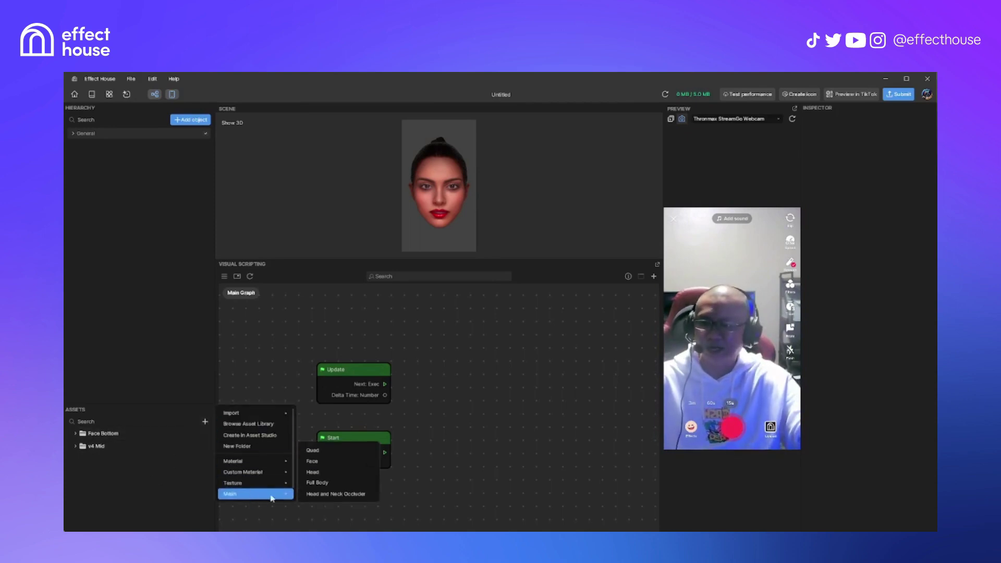
click(320, 465)
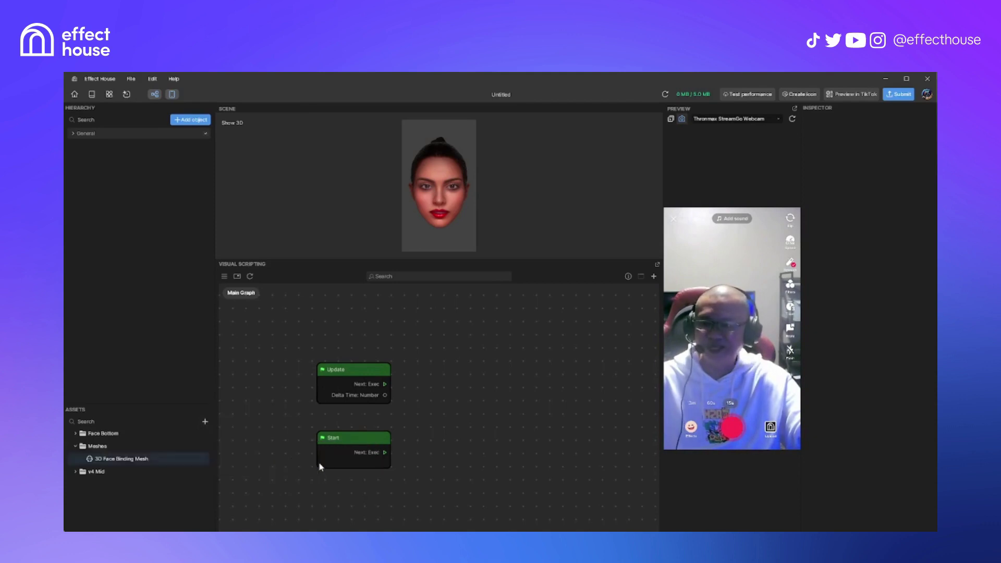
click(125, 458)
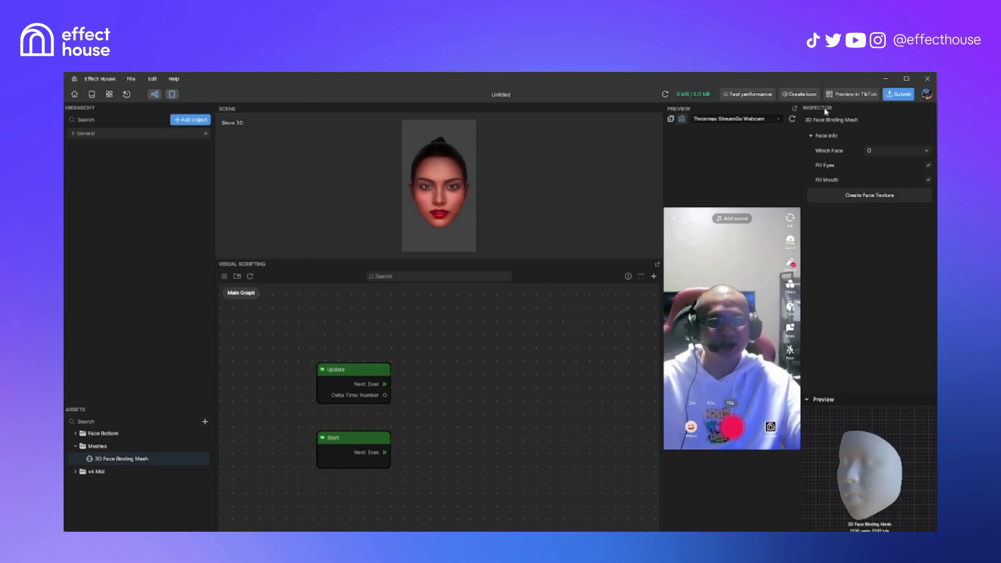
click(870, 196)
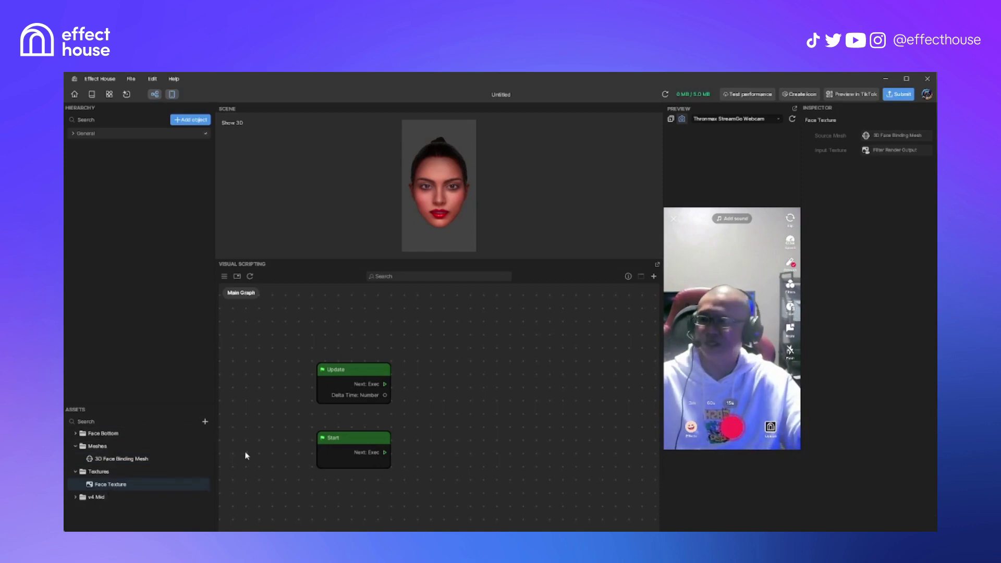
Add the Face Bottom model from the assets to the scene hierarchy.
click(76, 435)
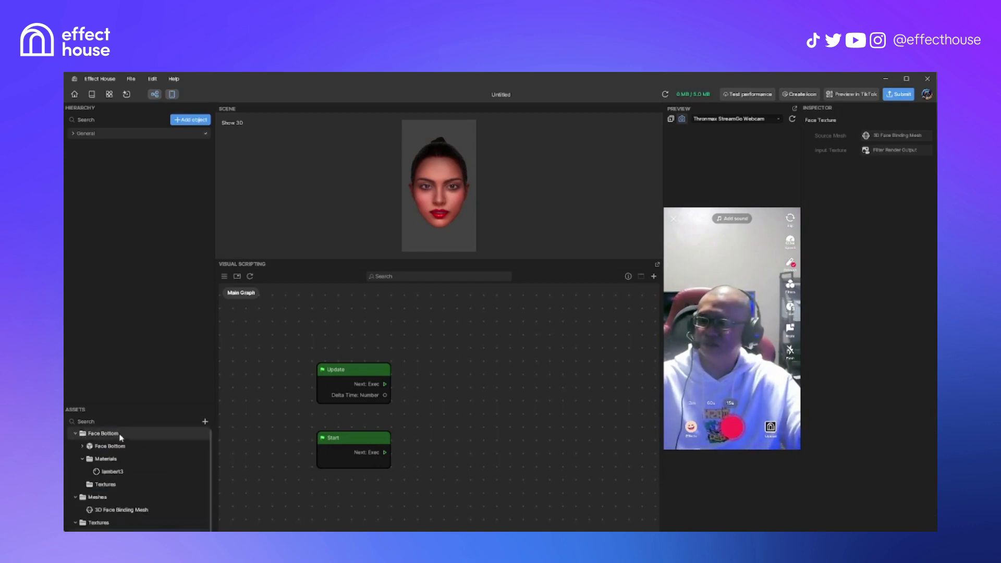
click(118, 446)
drag(116, 423, 126, 218)
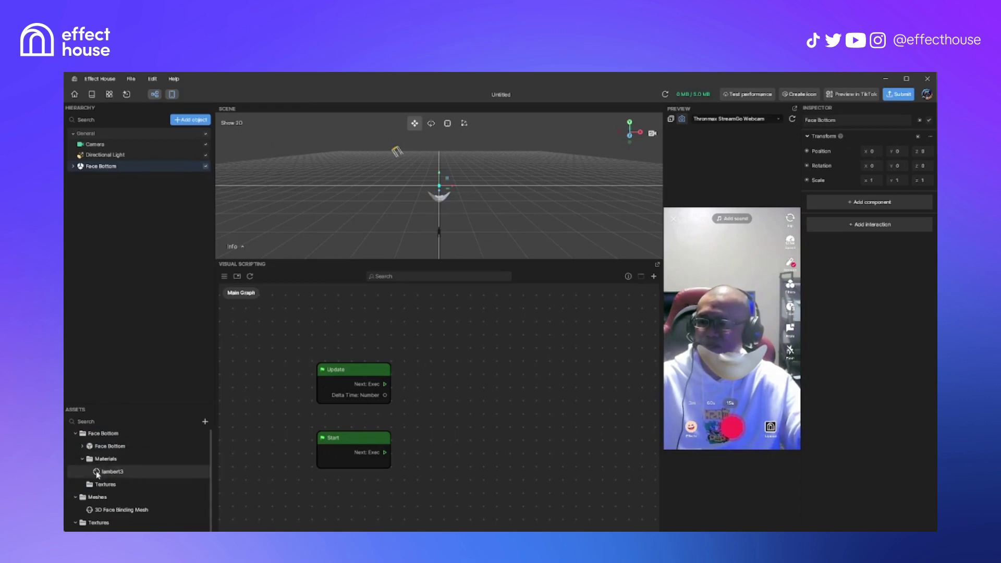
Turn on the albedo texture of the lambert3 material and set it to Face Texture.
click(110, 472)
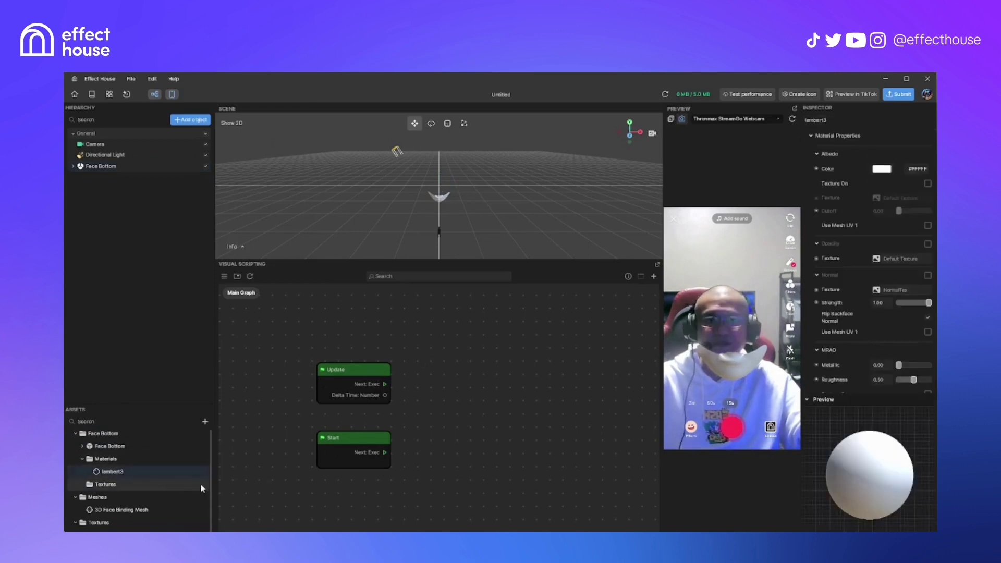
click(927, 184)
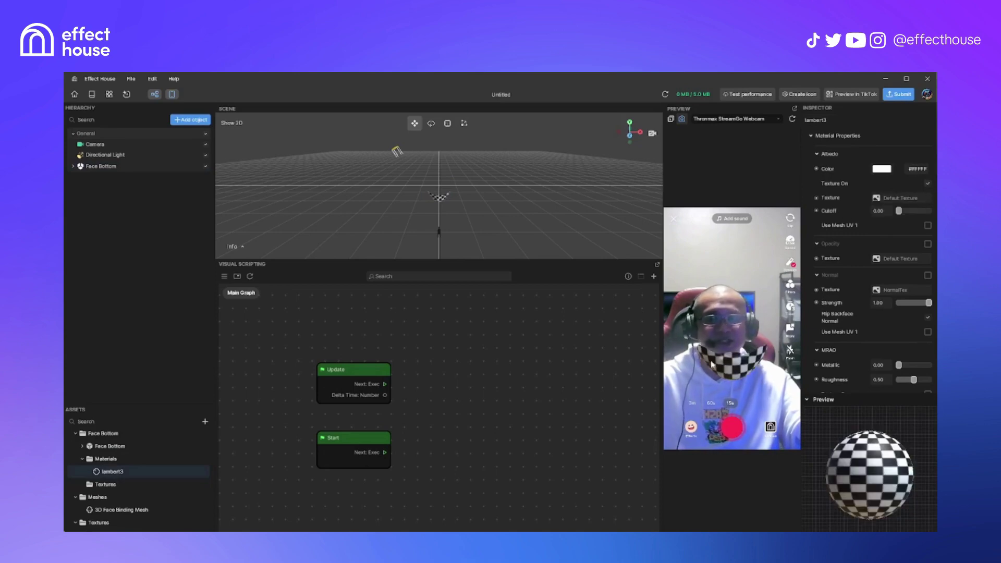
click(886, 201)
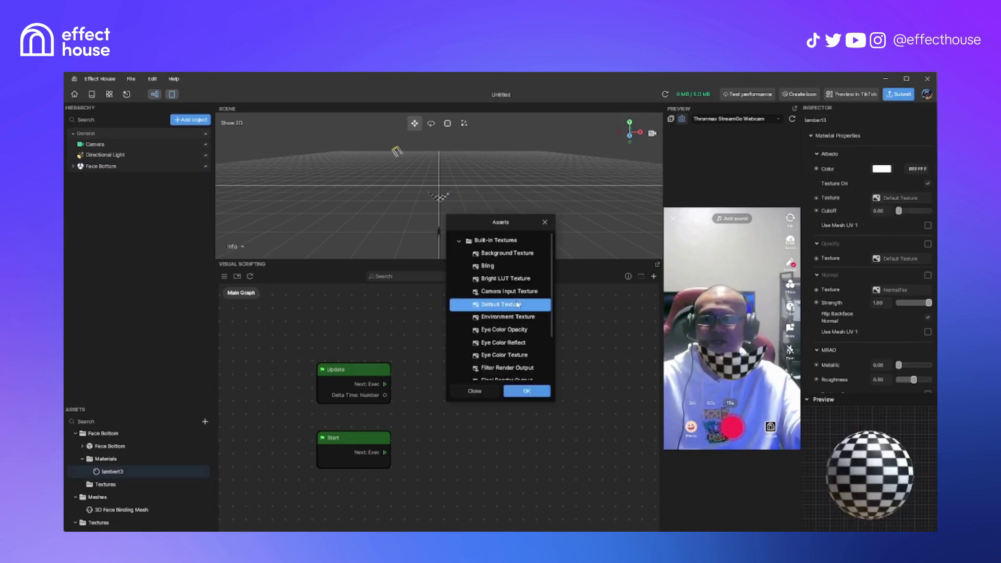
scroll(512, 302, down, 1)
click(504, 372)
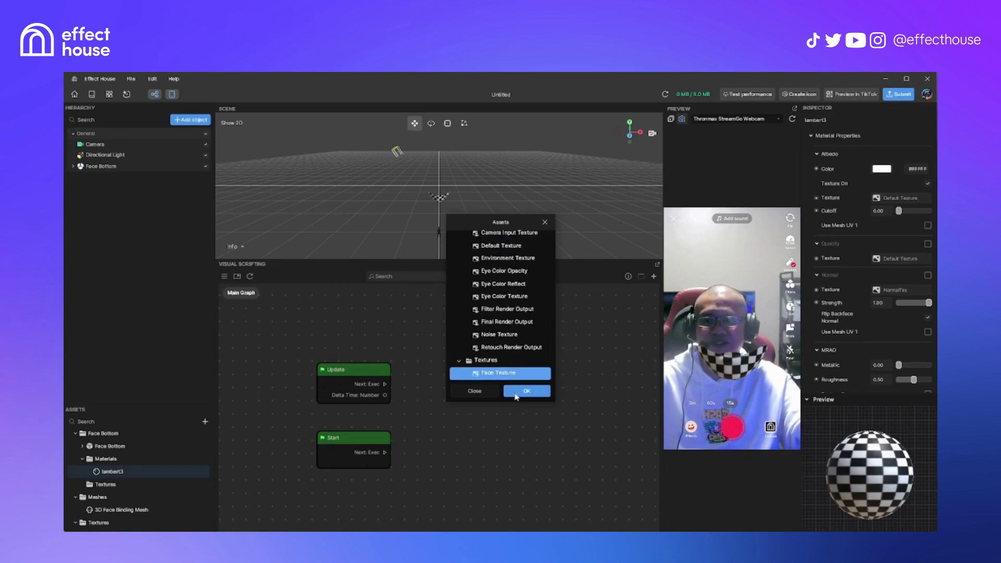
click(526, 392)
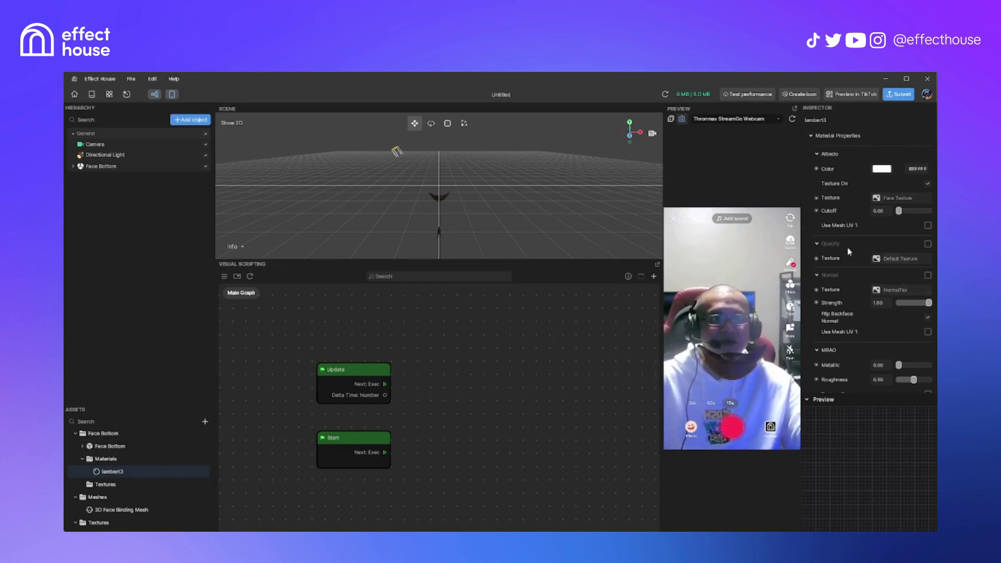
Enable Emissive on the lambert3 material with Face Texture as its texture, and restart the preview.
scroll(846, 282, down, 3)
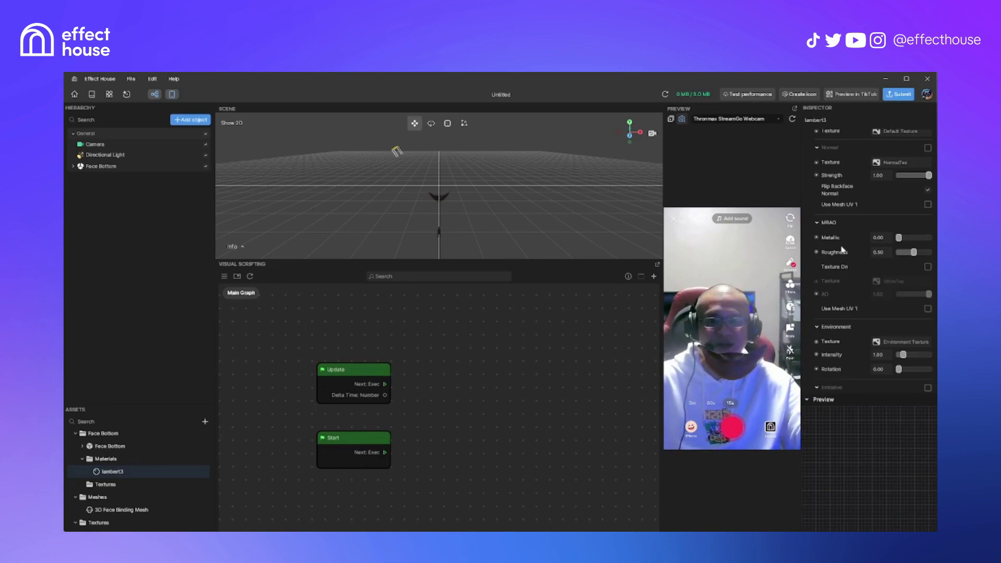
scroll(850, 258, down, 3)
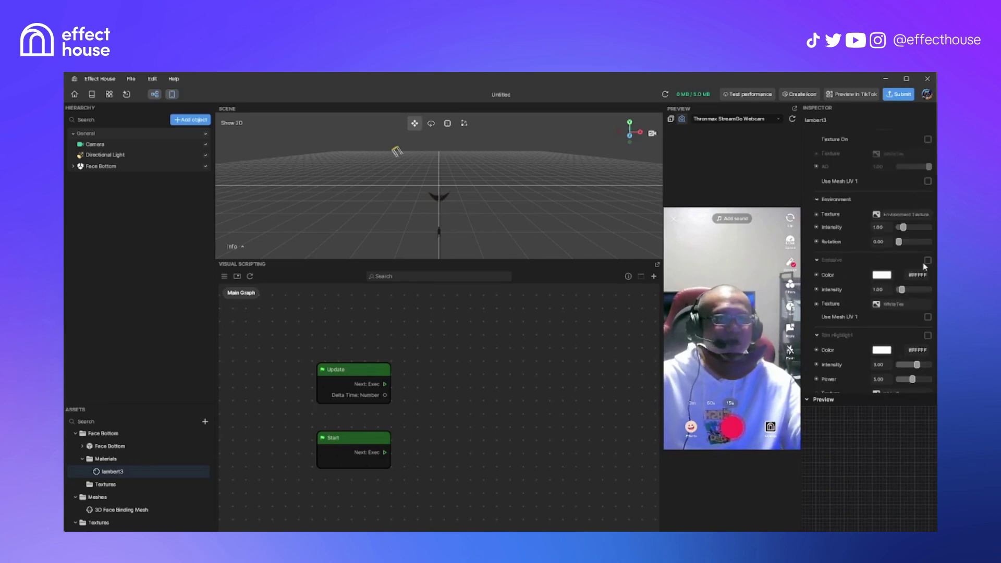
click(843, 260)
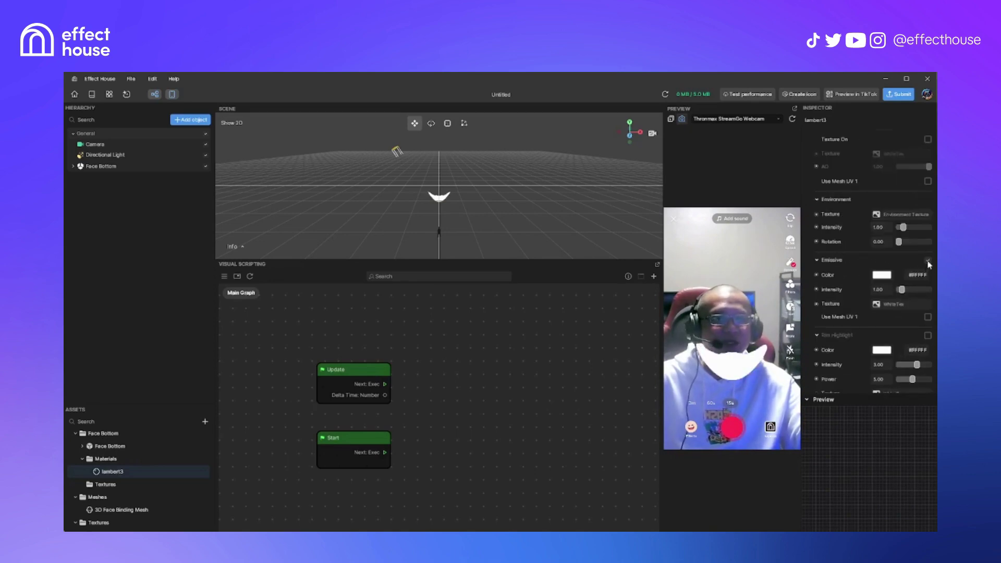
click(894, 304)
click(509, 267)
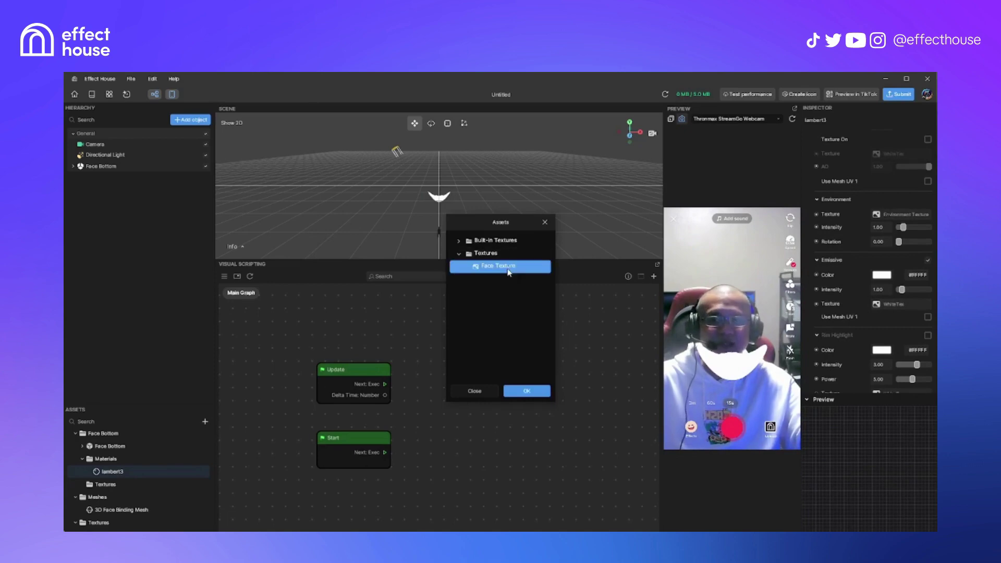
click(527, 391)
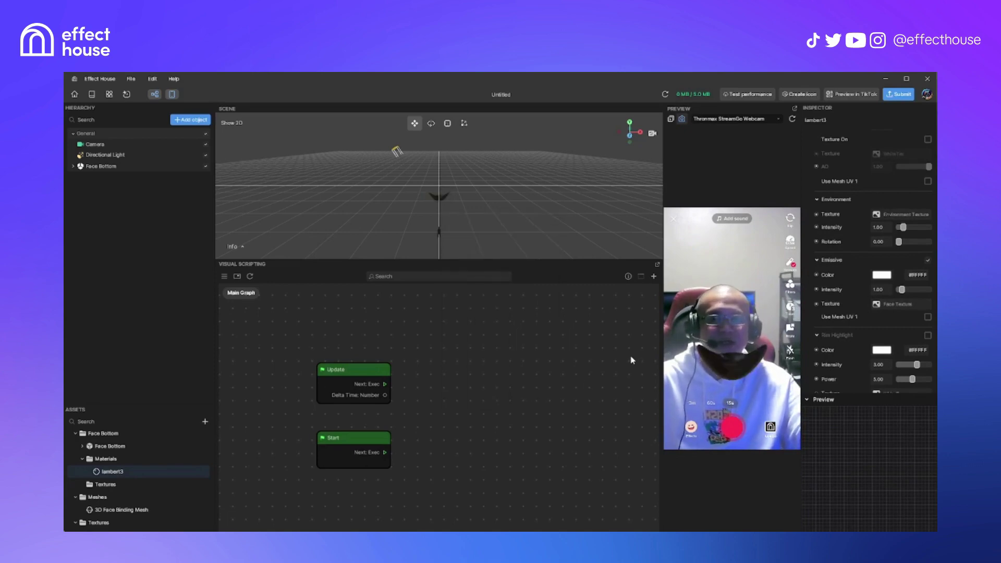
click(792, 118)
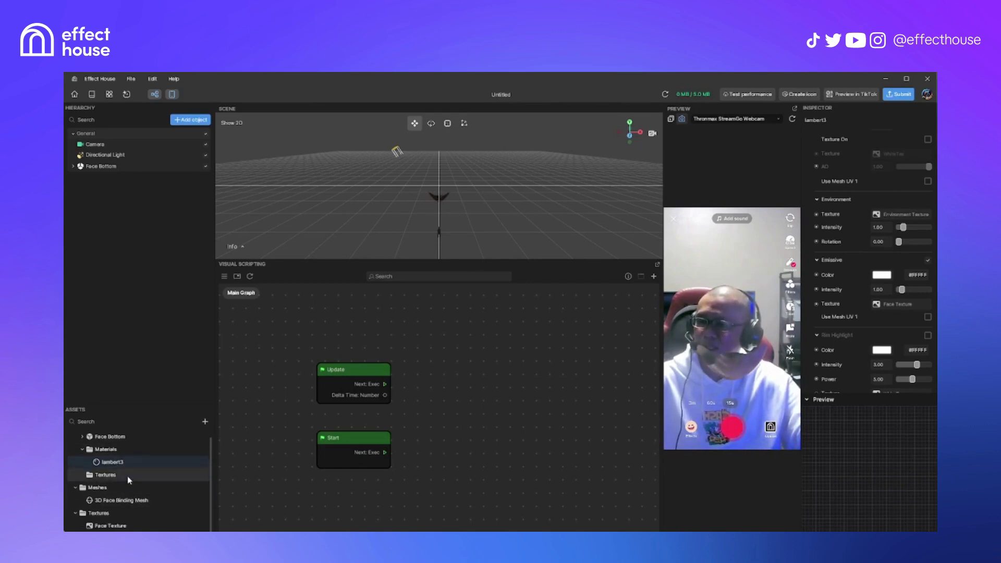
Add the v4 Mid box model from the assets to the scene hierarchy.
scroll(127, 477, down, 1)
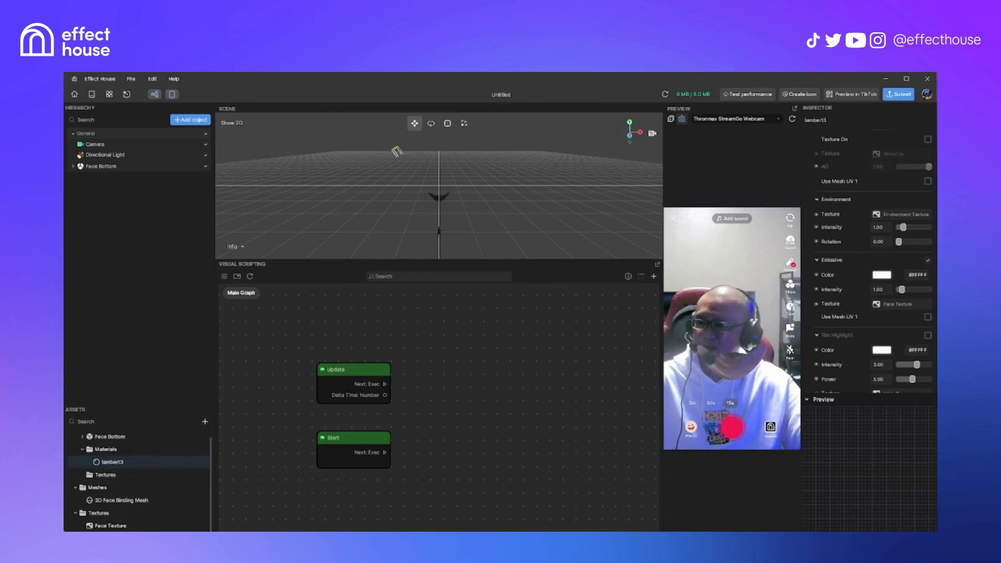
scroll(138, 479, down, 3)
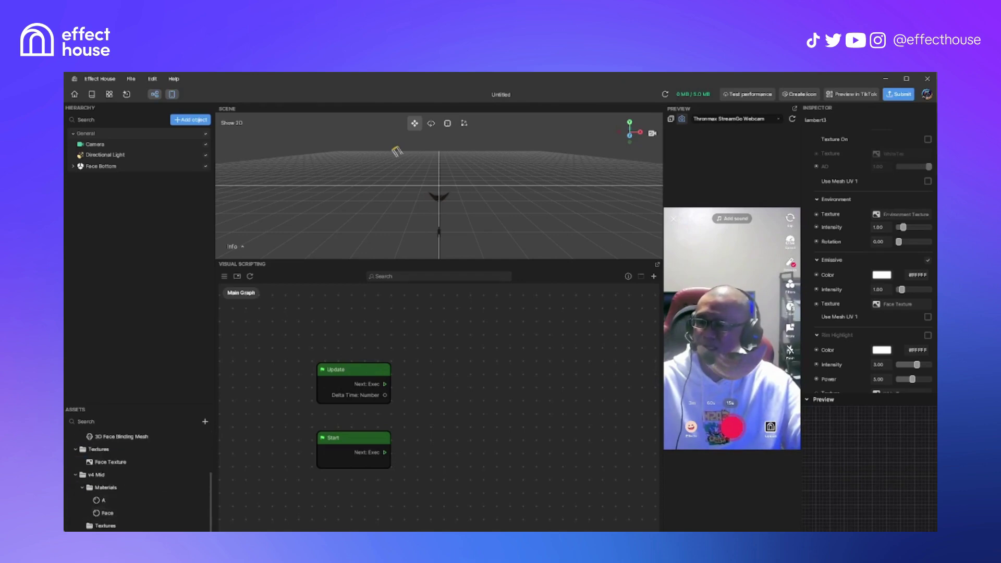
click(96, 474)
drag(104, 262, 103, 261)
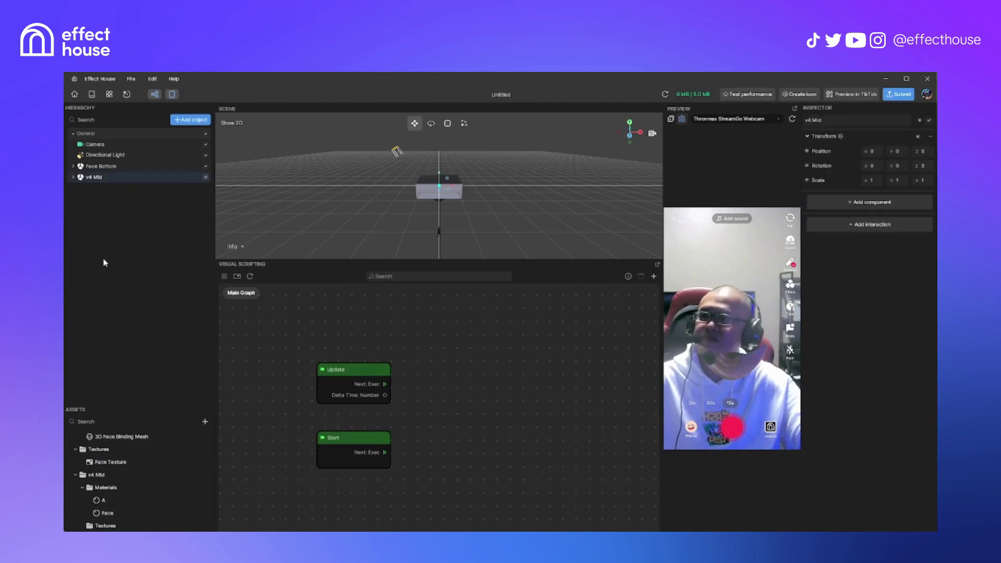
Hide the Face Bottom object and set the v4 Mid object's scale to 0.3 on X, Y and Z.
click(206, 166)
double_click(162, 179)
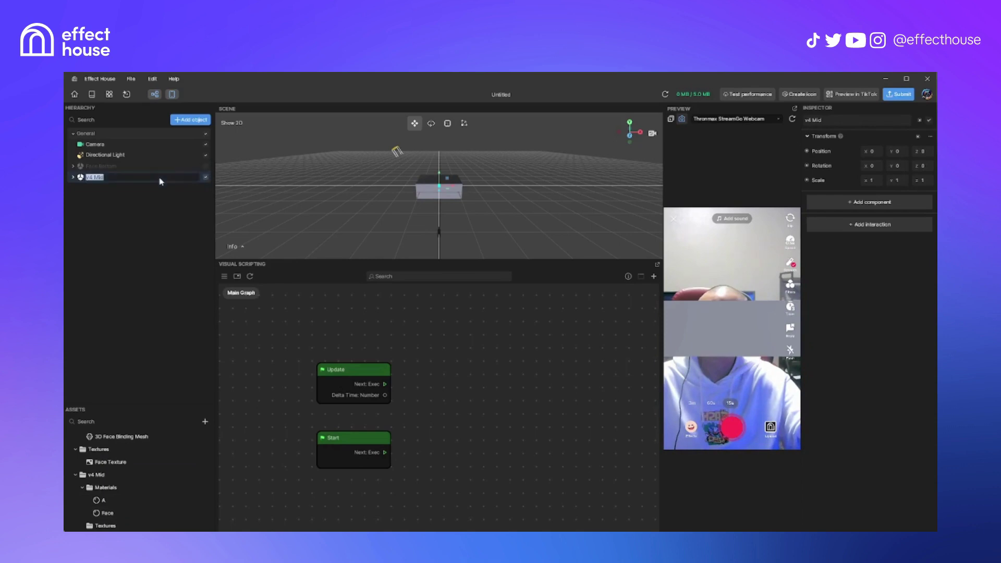
click(870, 180)
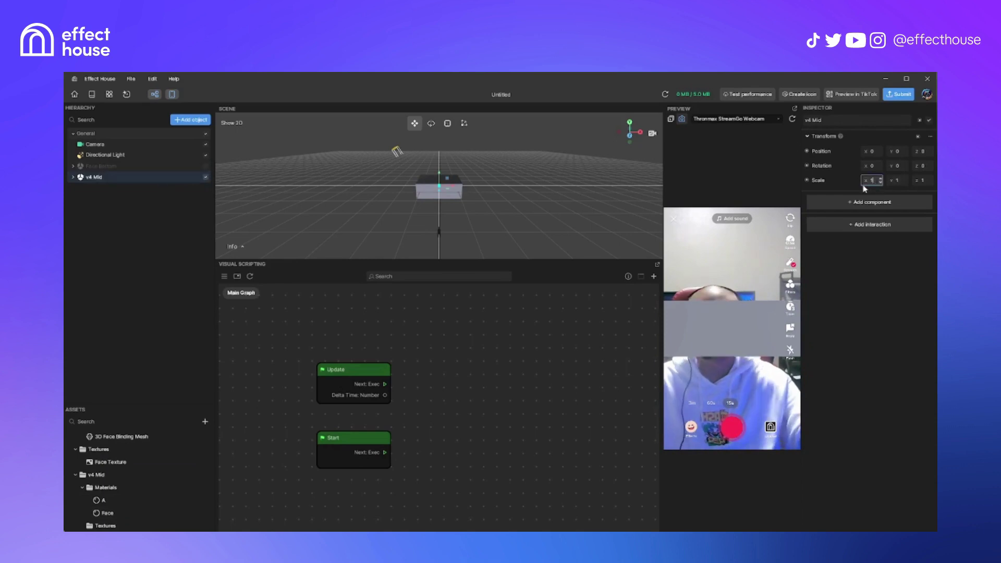
text(0.3)
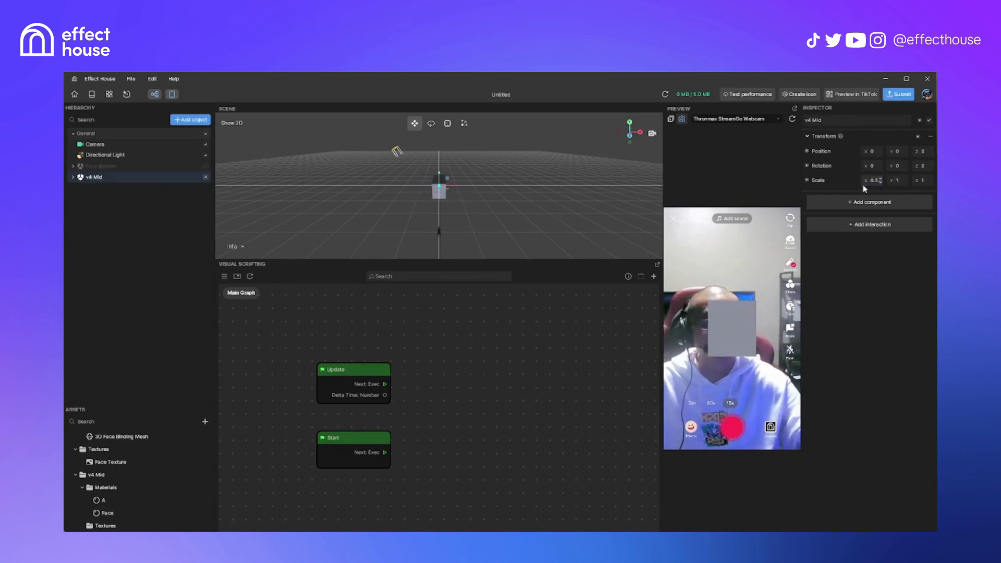
click(897, 180)
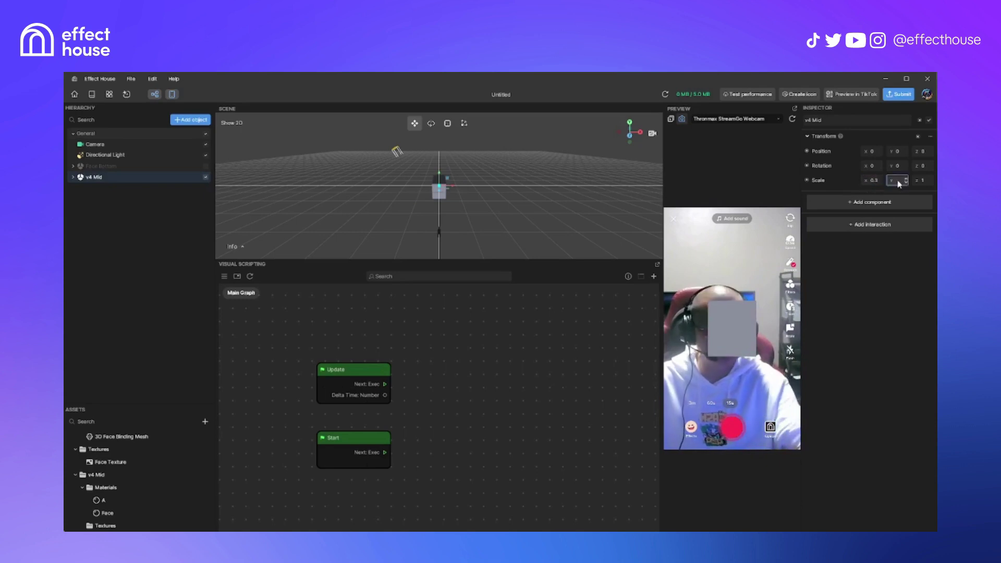
key(Return)
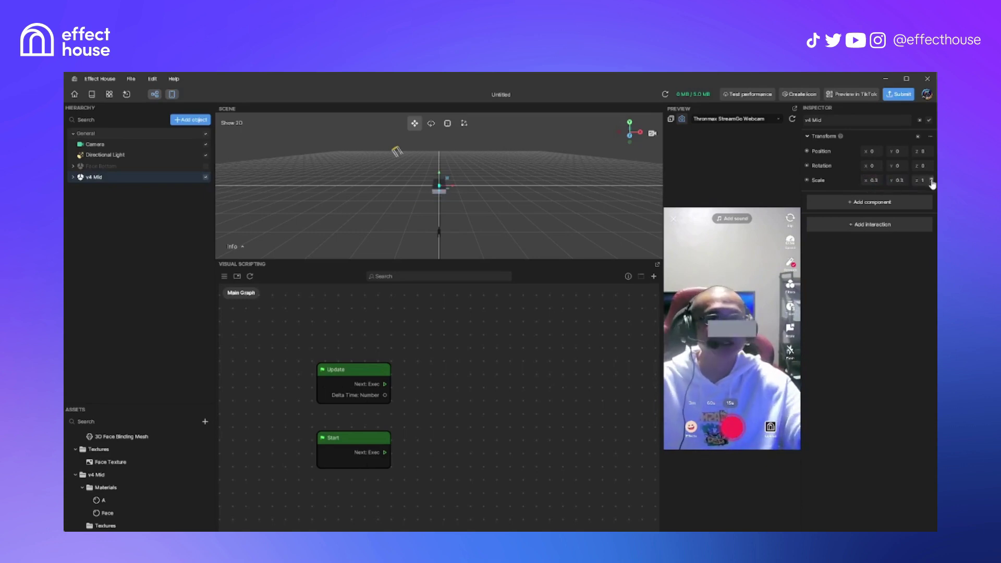
click(923, 182)
text(0)
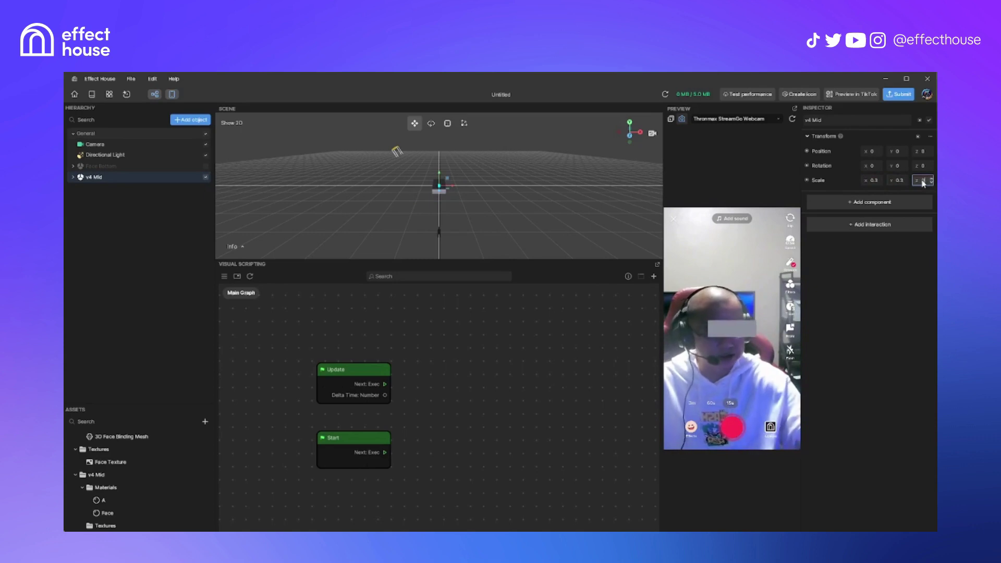
text(.3)
key(Return)
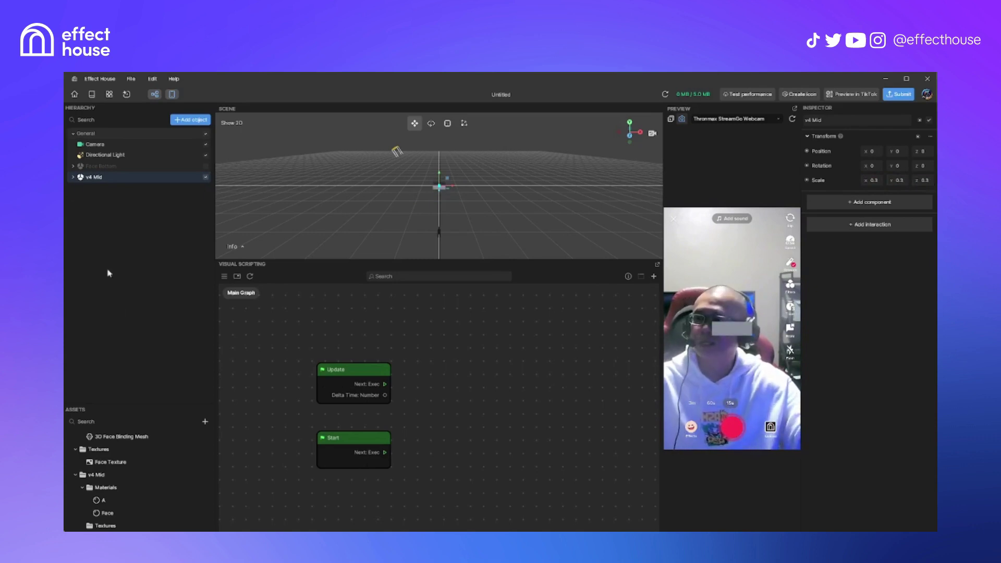
Turn on the albedo texture of v4 Mid's Face material and set it to Face Texture.
click(127, 515)
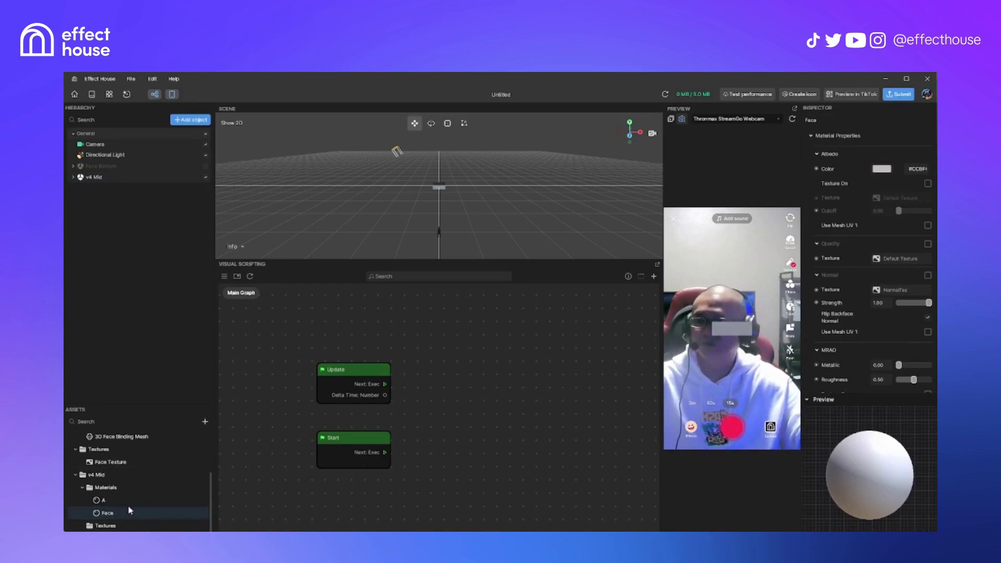
click(927, 183)
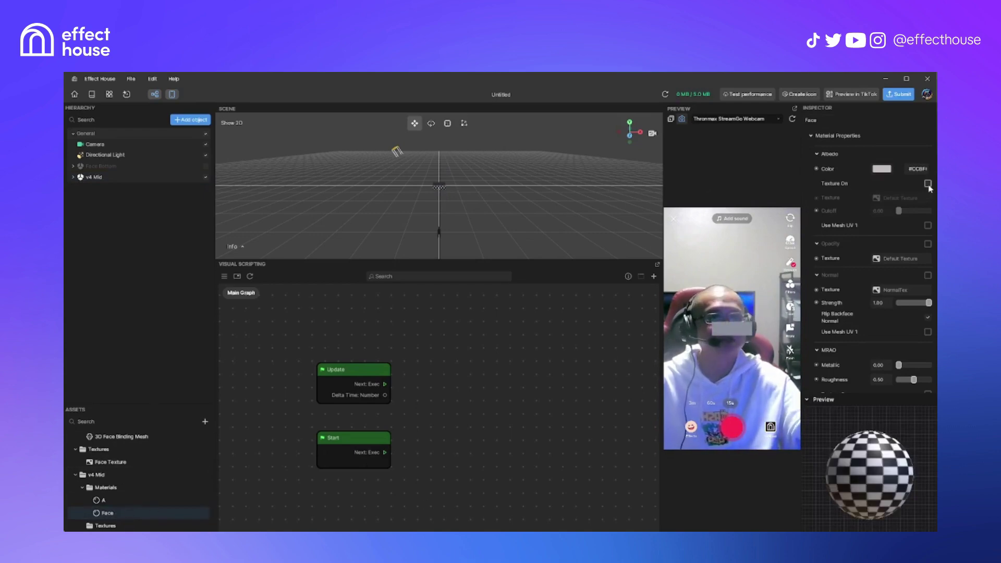
click(887, 199)
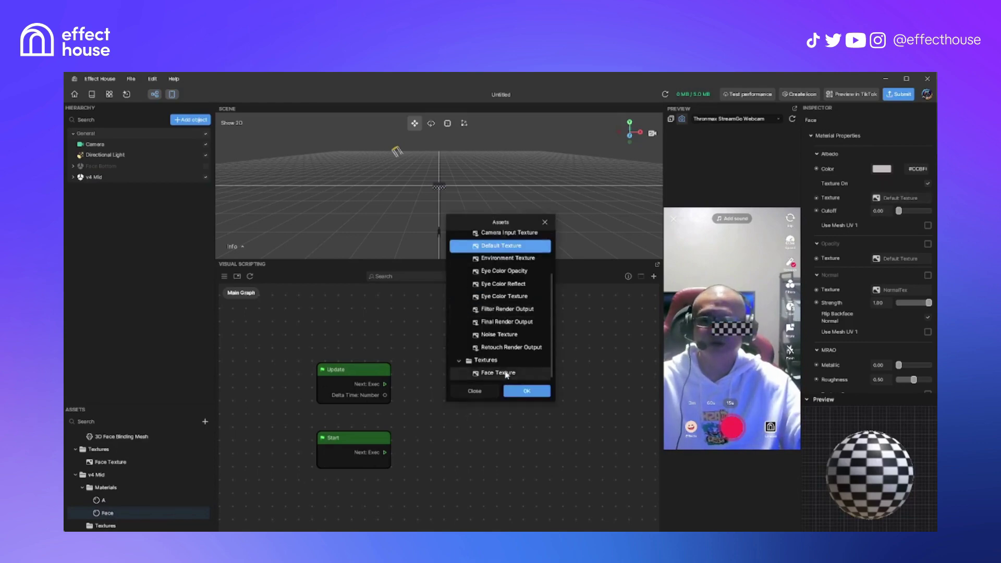
click(504, 373)
click(527, 391)
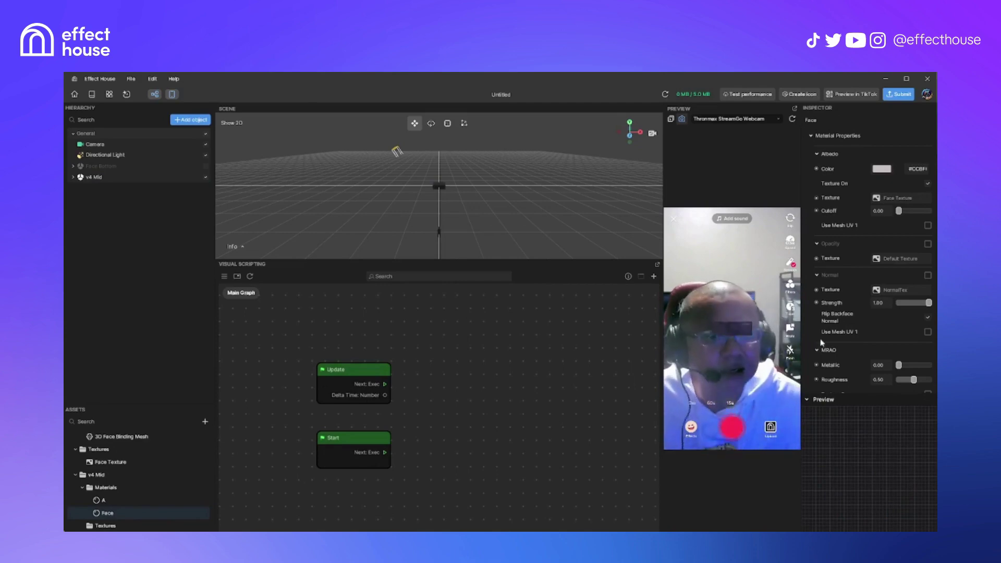
Enable Emissive on v4 Mid's Face material and use Face Texture as its texture.
scroll(839, 352, down, 4)
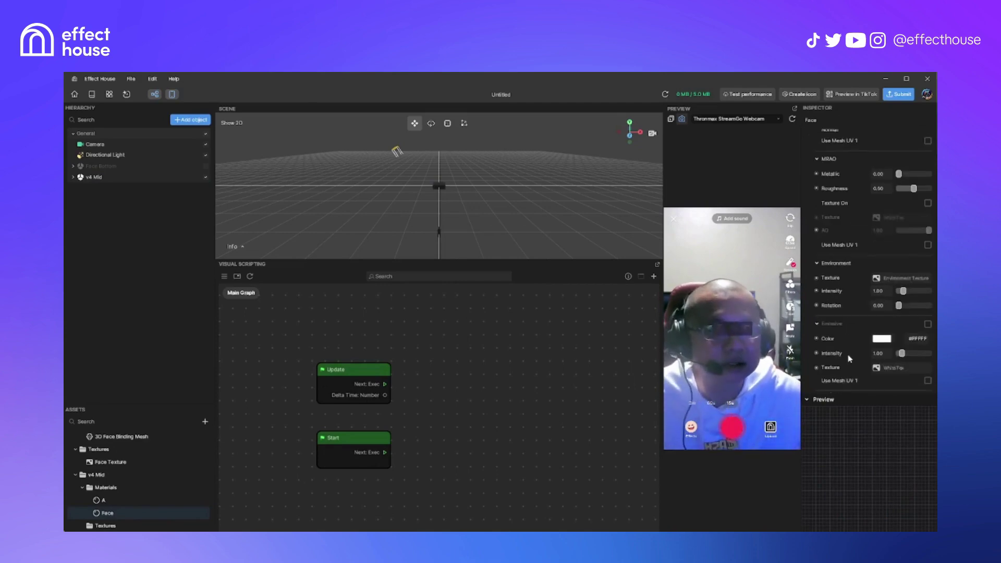
click(927, 324)
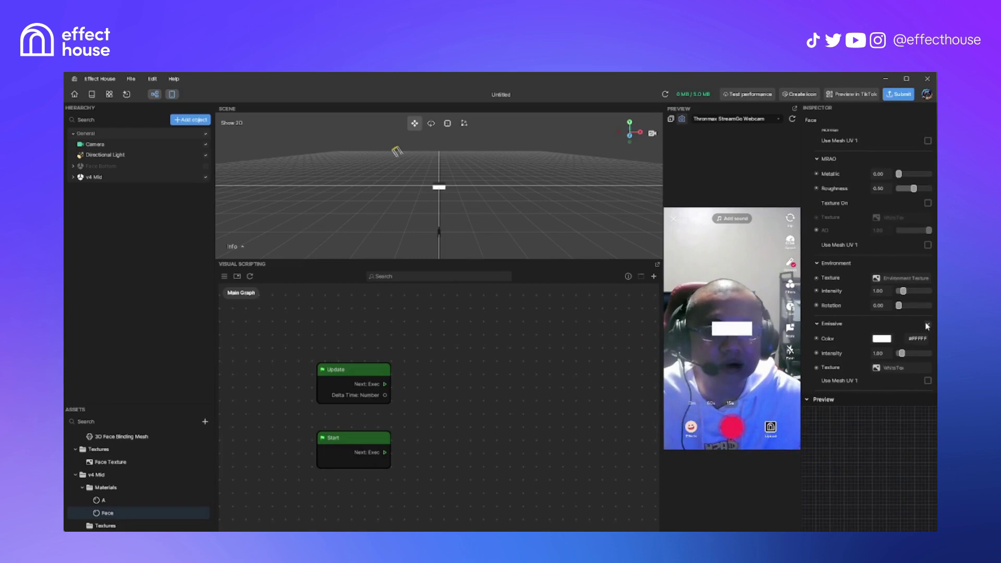
click(881, 368)
click(510, 267)
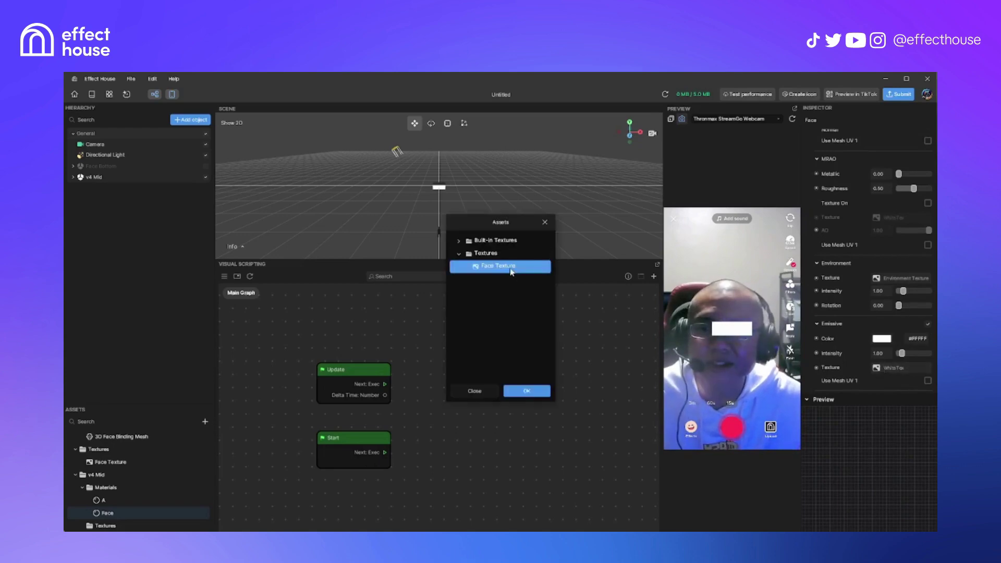
click(527, 396)
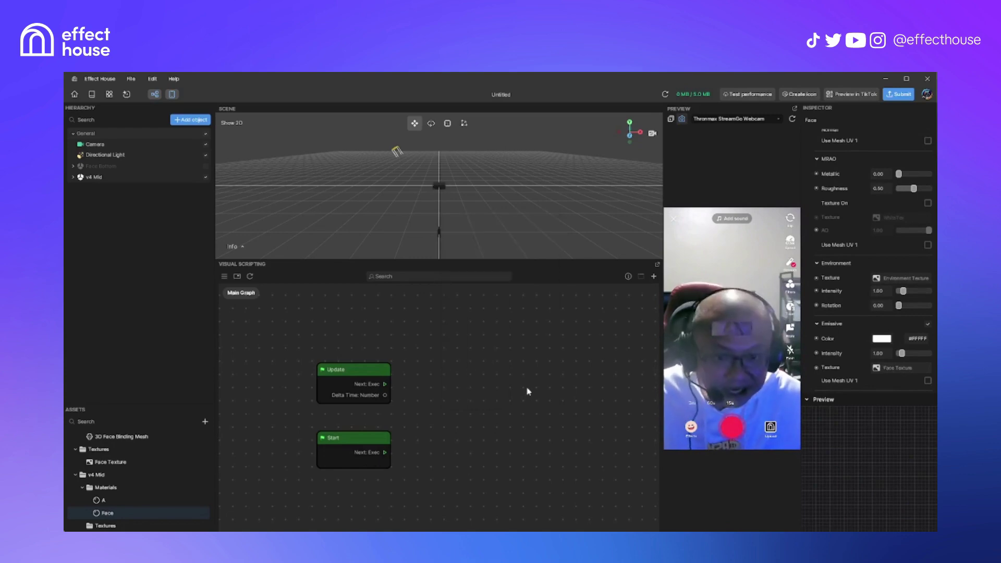
Move the v4 Mid object slightly upward along the Y axis in the scene.
click(113, 177)
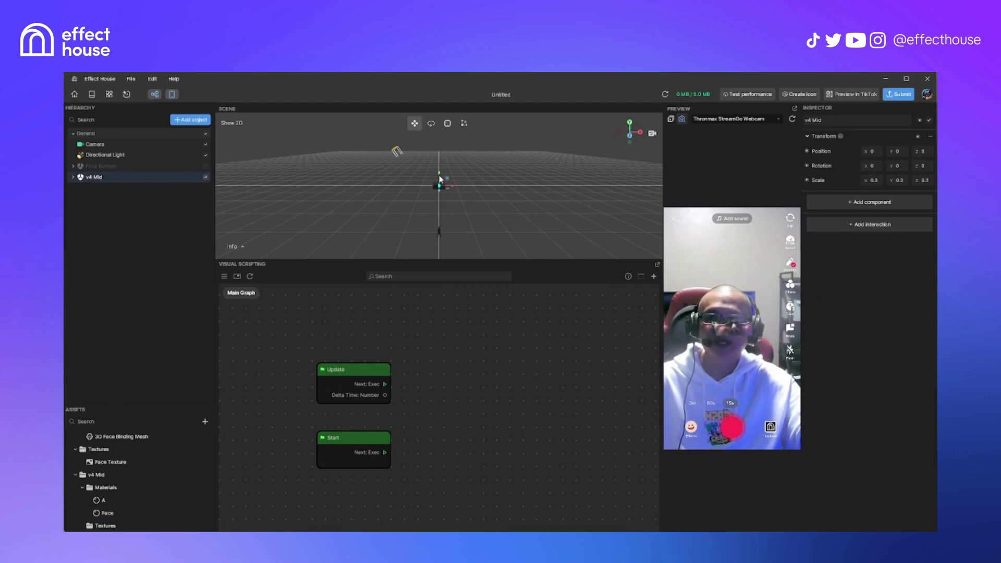
mouse_move(440, 180)
mouse_down()
mouse_move(440, 163)
mouse_move(438, 197)
mouse_move(437, 152)
mouse_move(437, 192)
mouse_move(438, 161)
mouse_move(431, 183)
mouse_move(430, 163)
mouse_move(425, 177)
mouse_up()
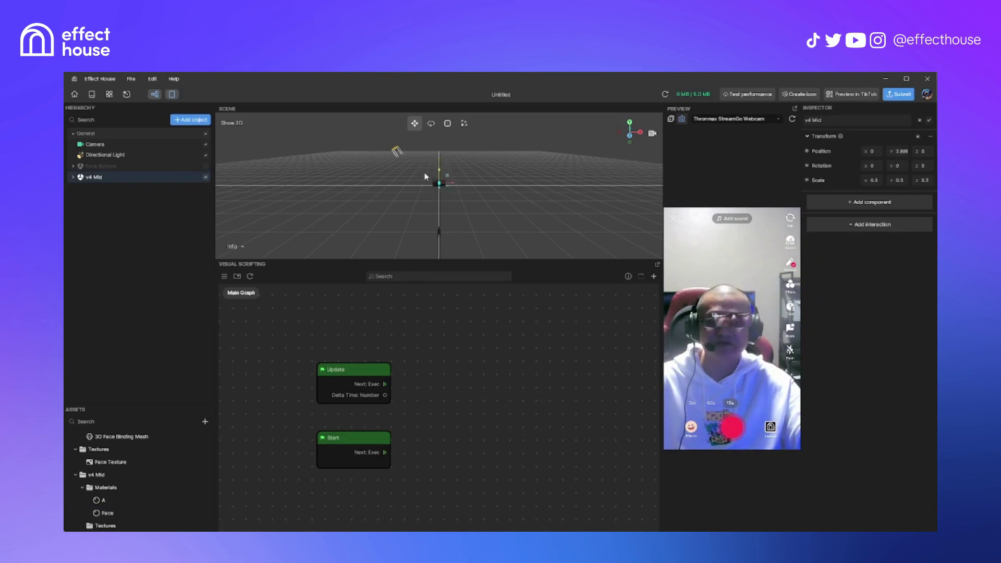